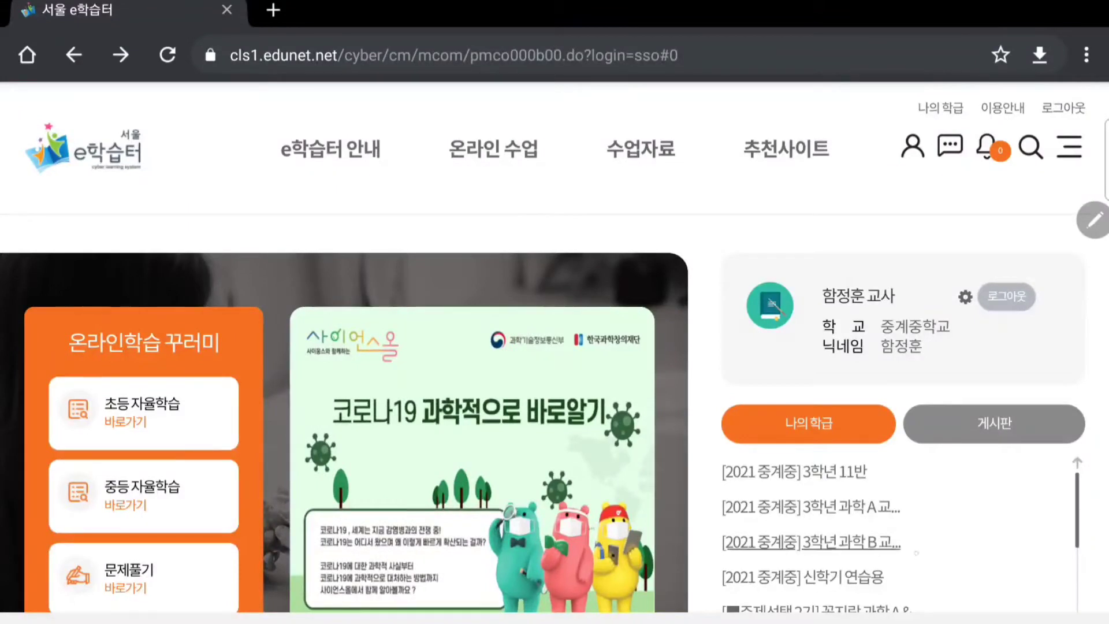
Step: Open the class [2021 중계중] 신학기 연습용 and bring up the student assignment form (학급학생배정) from its enrolled-student management page
click(811, 541)
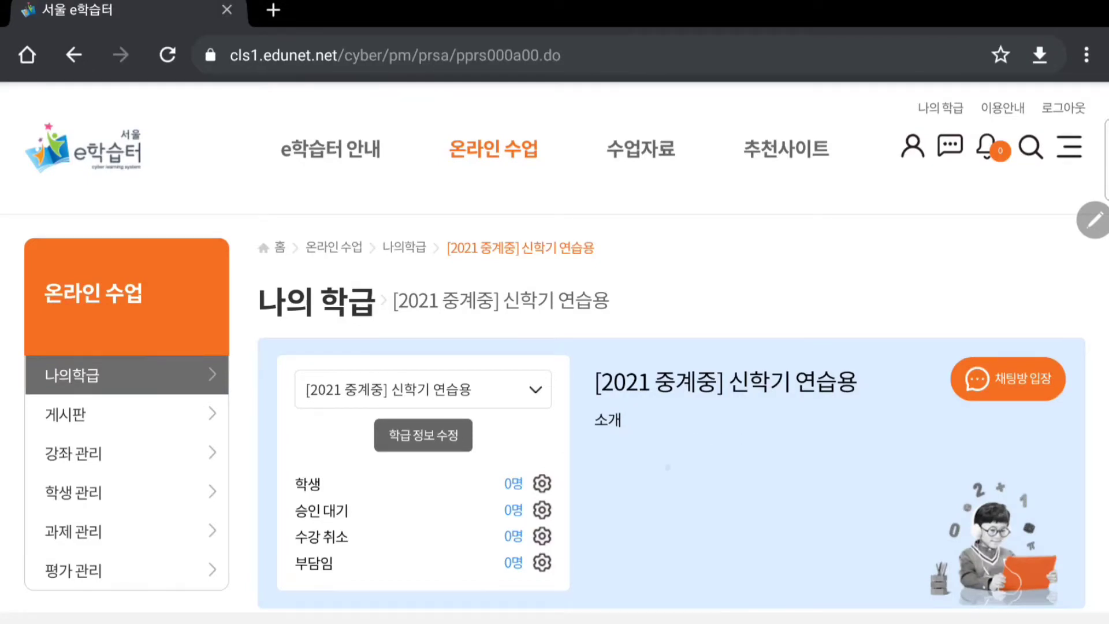
scroll(555, 347, down, 3)
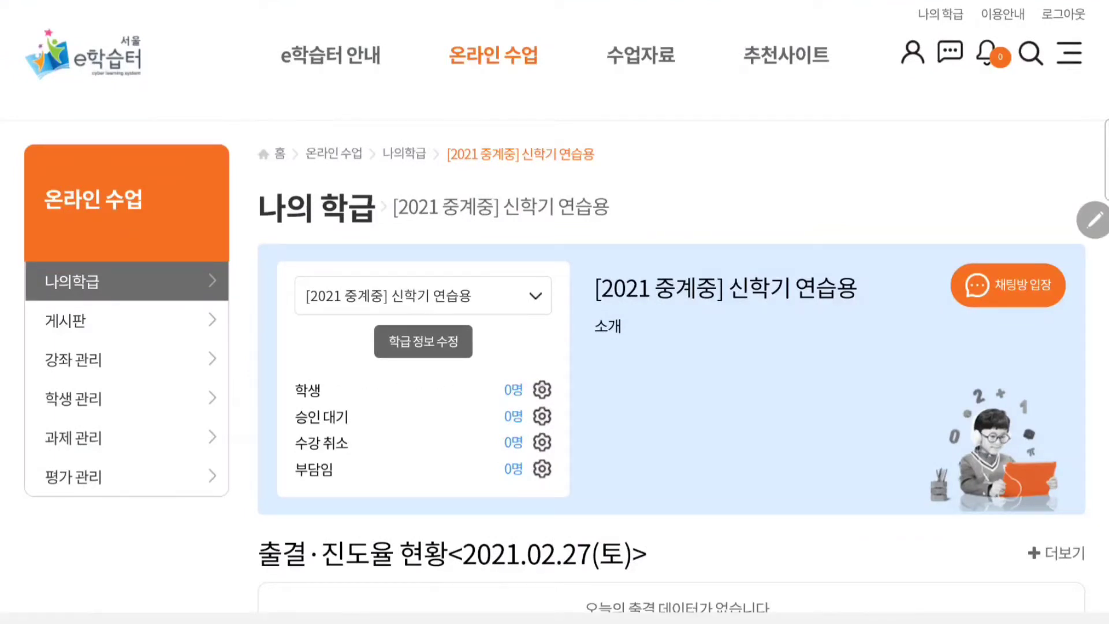
click(513, 390)
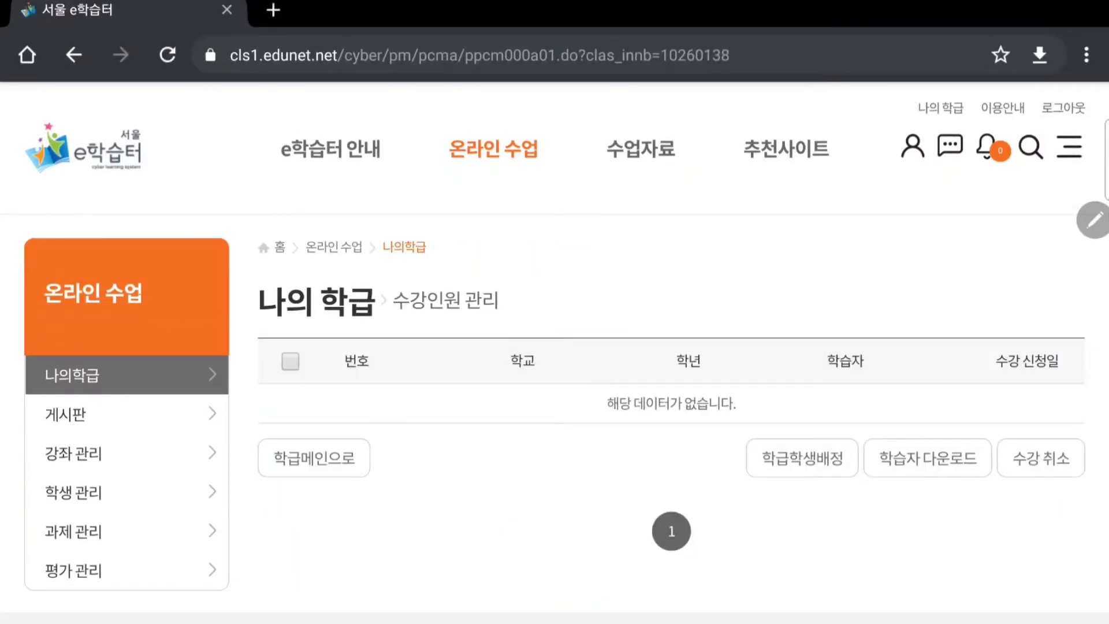
click(802, 457)
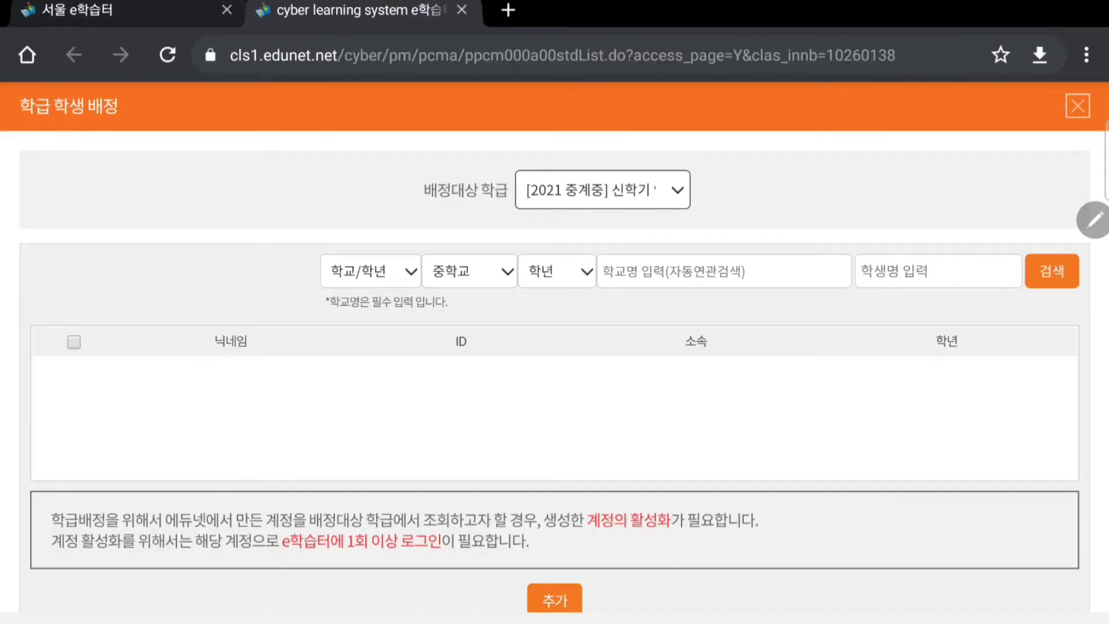
Step: Search for student accounts belonging to the middle school 중계중학교
click(672, 270)
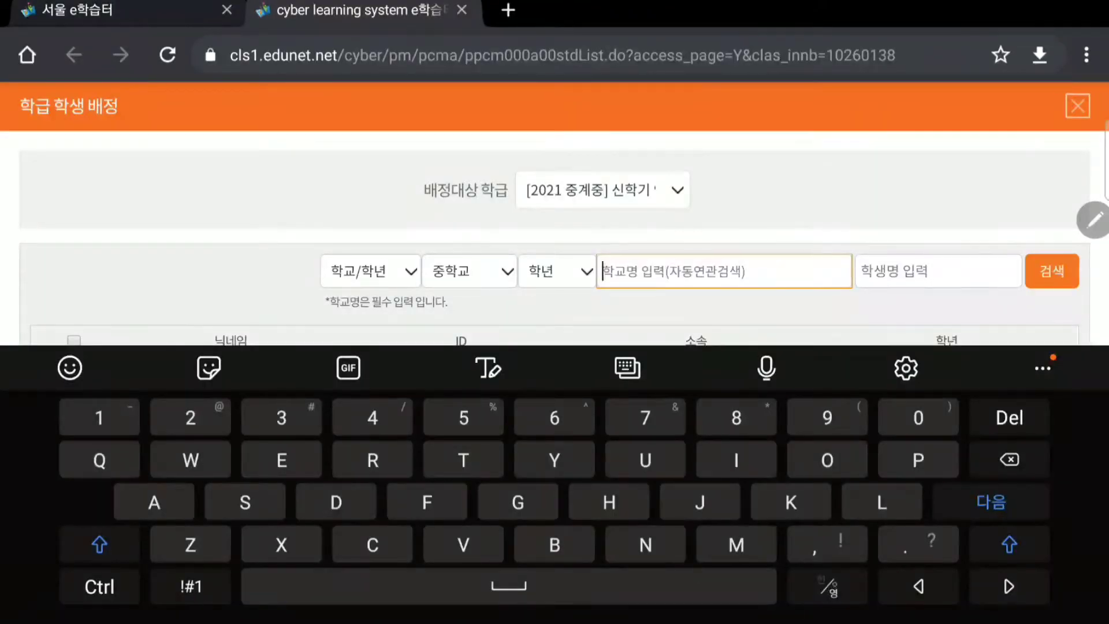
click(827, 587)
text(ㅈㅜㅇㄱ)
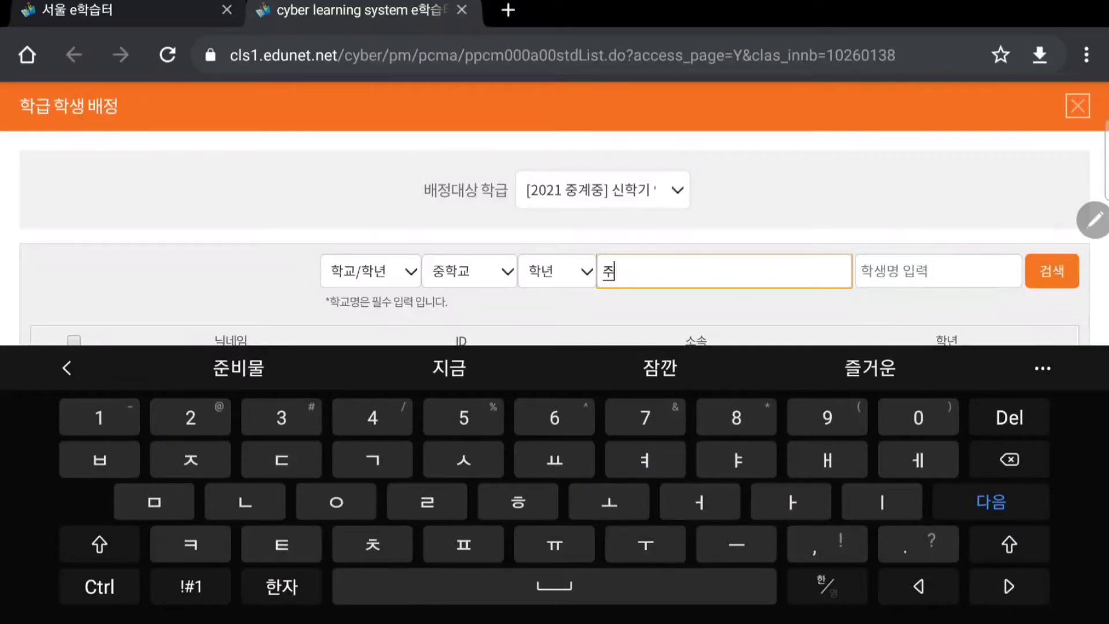
key(shift)
text(ㅖㅈ)
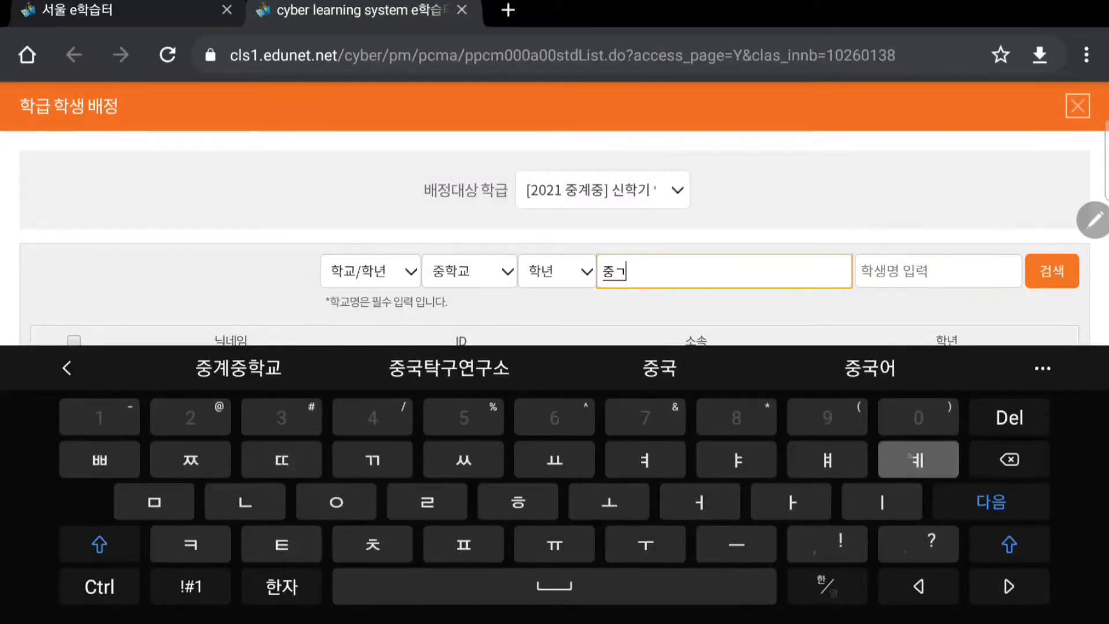
text(ㅜㅇ)
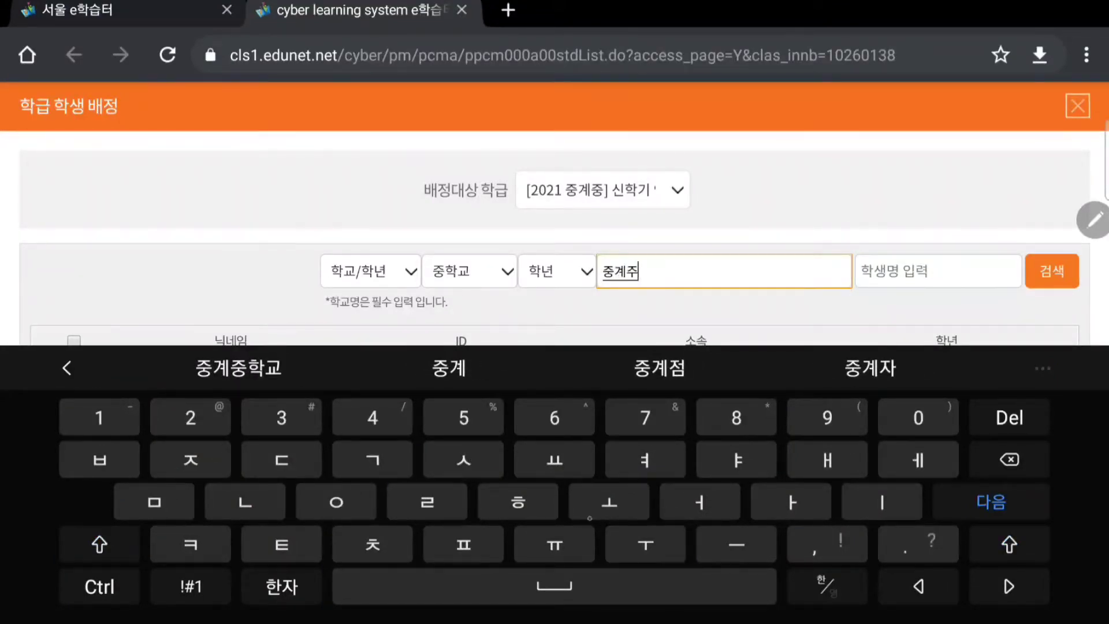
click(665, 299)
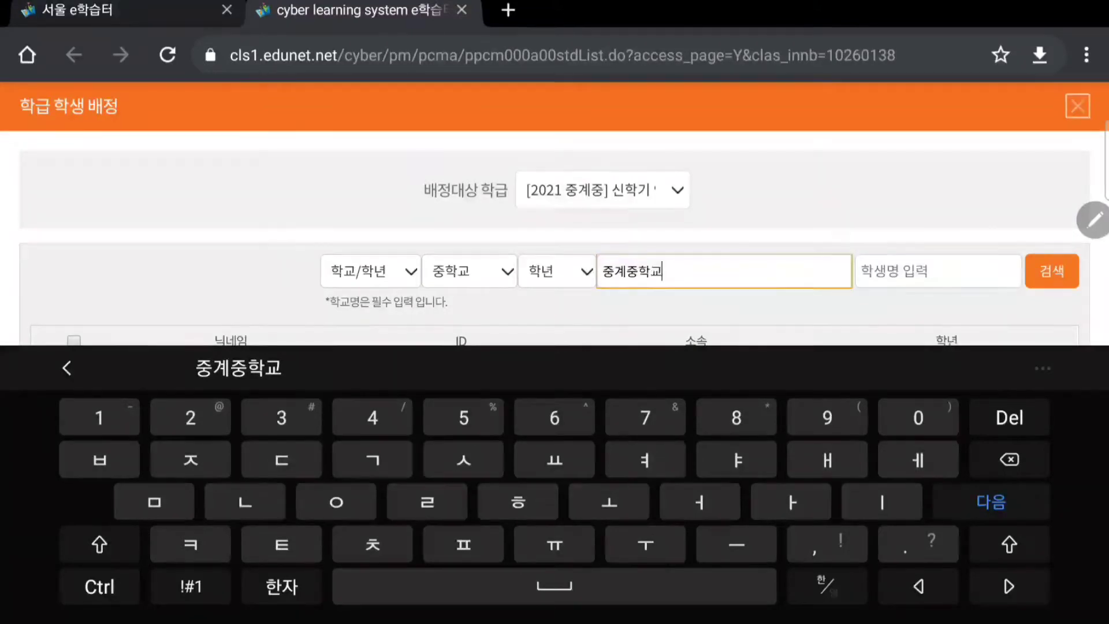
click(1052, 270)
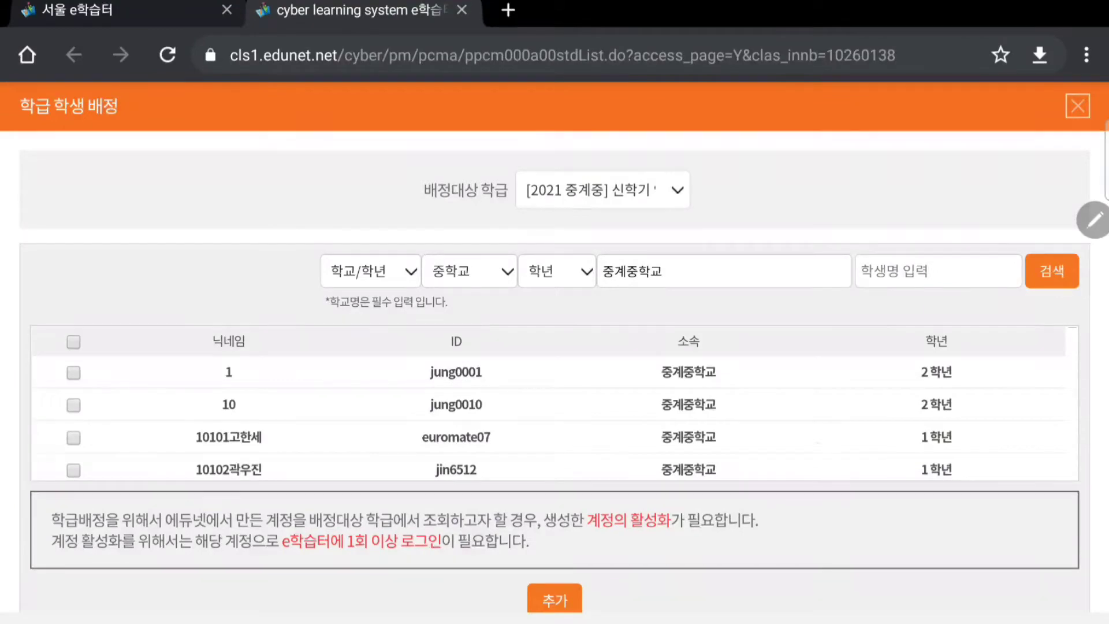
Step: Select 학생1 through 학생5 in the student search results and add them to the assignment list
scroll(555, 346, down, 5)
scroll(555, 346, up, 5)
scroll(555, 346, down, 5)
scroll(554, 346, up, 3)
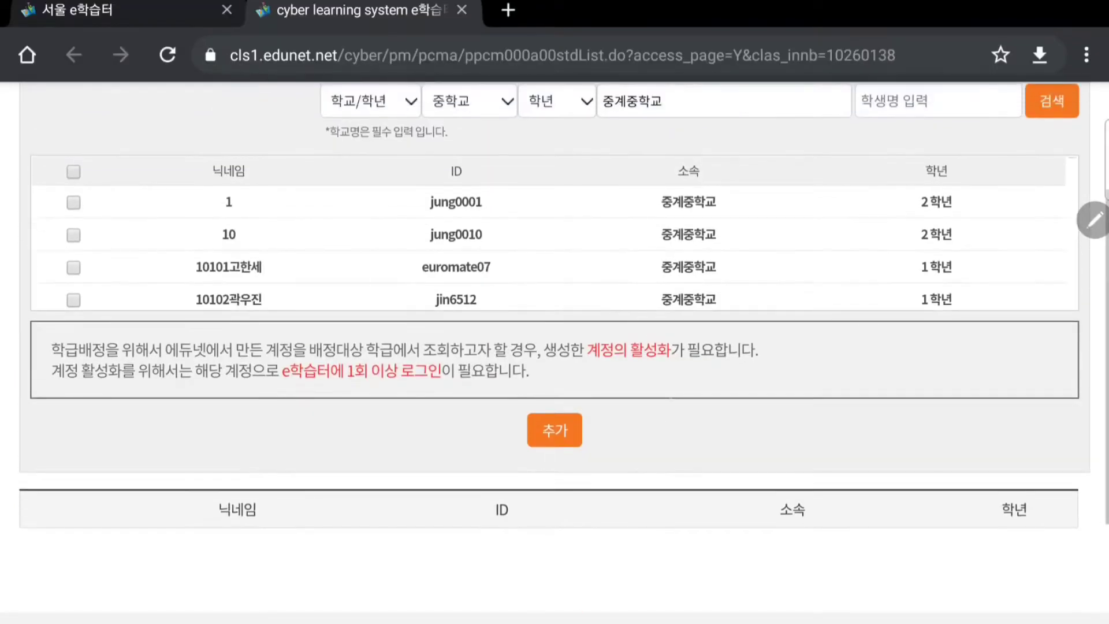
scroll(555, 234, down, 10)
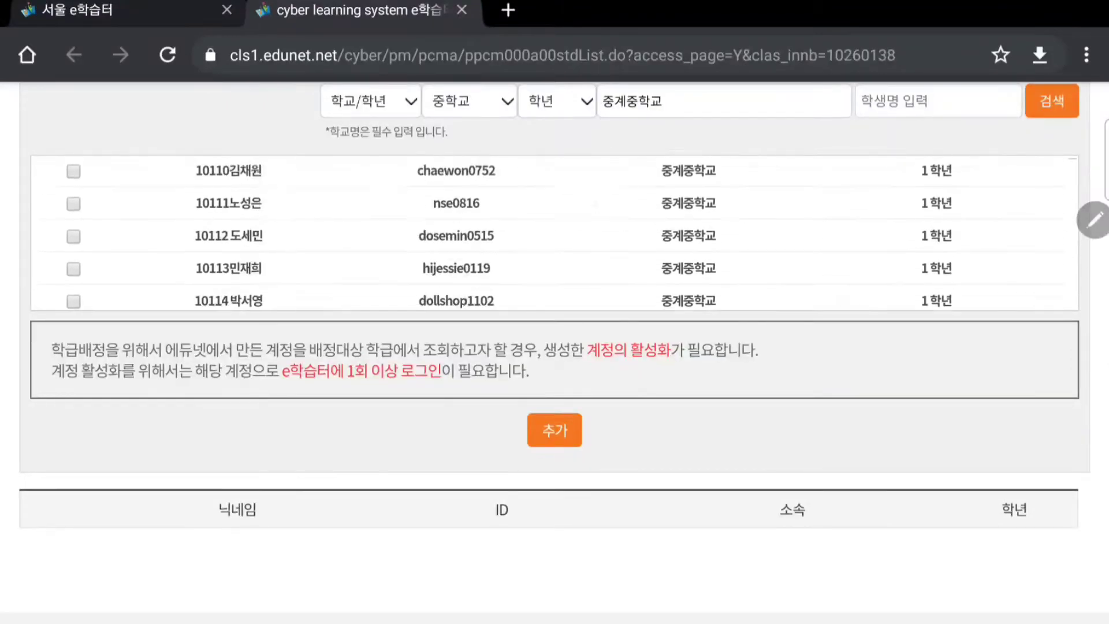
scroll(554, 234, down, 20)
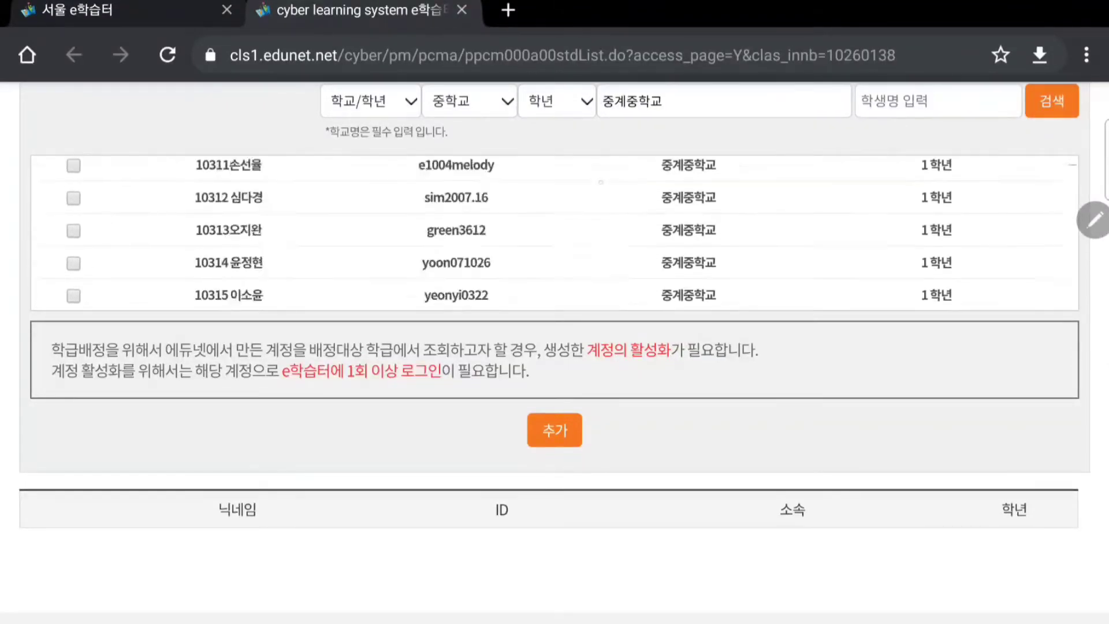
scroll(555, 234, down, 20)
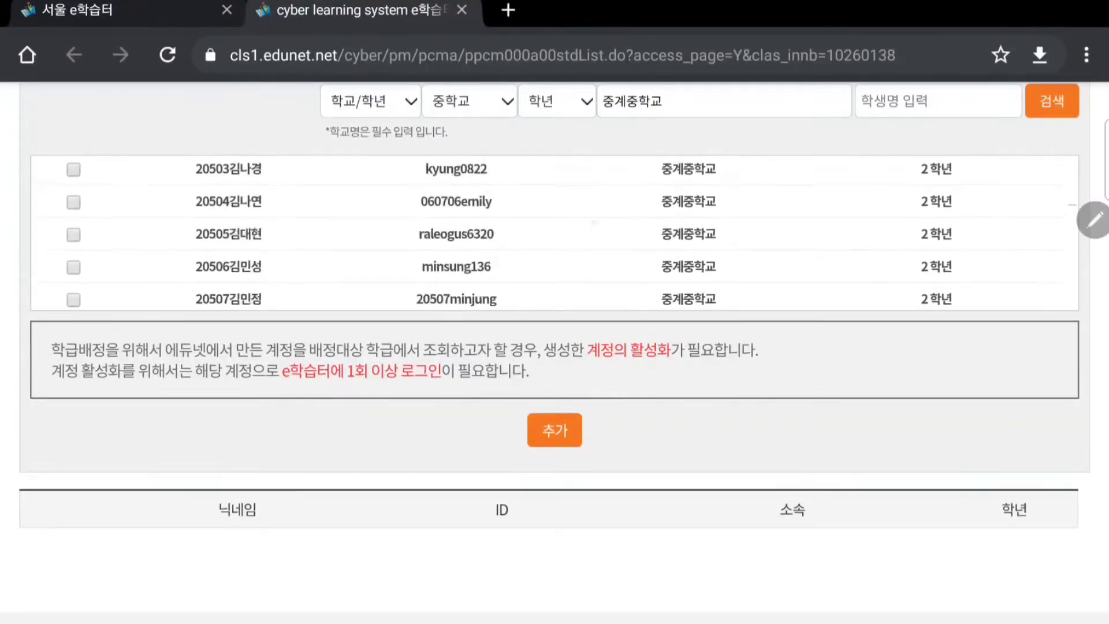
scroll(555, 234, down, 20)
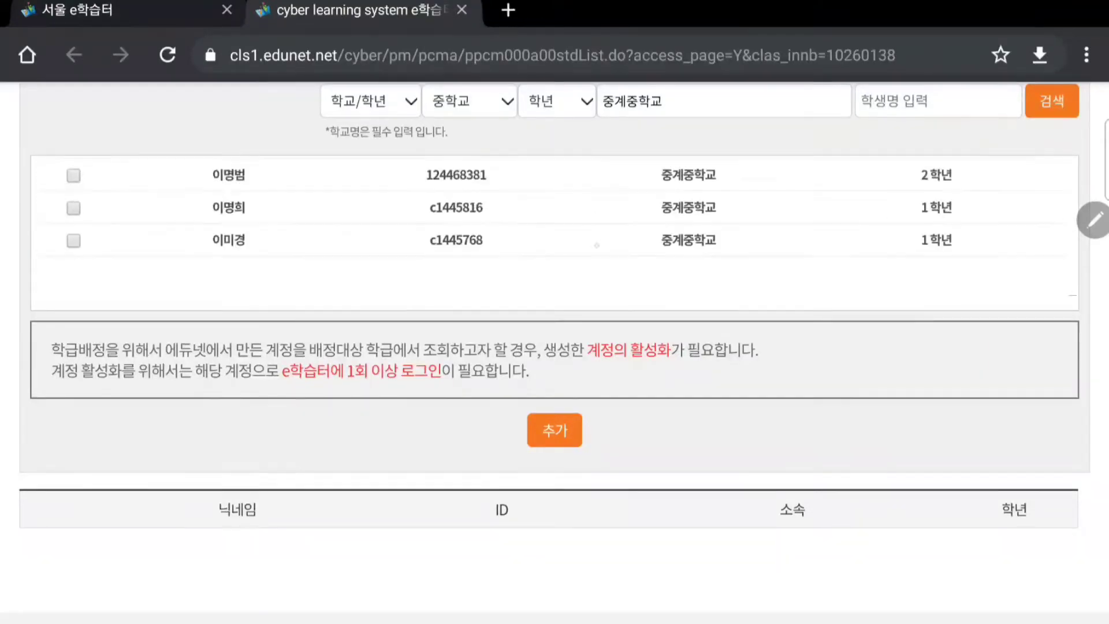
scroll(555, 289, up, 5)
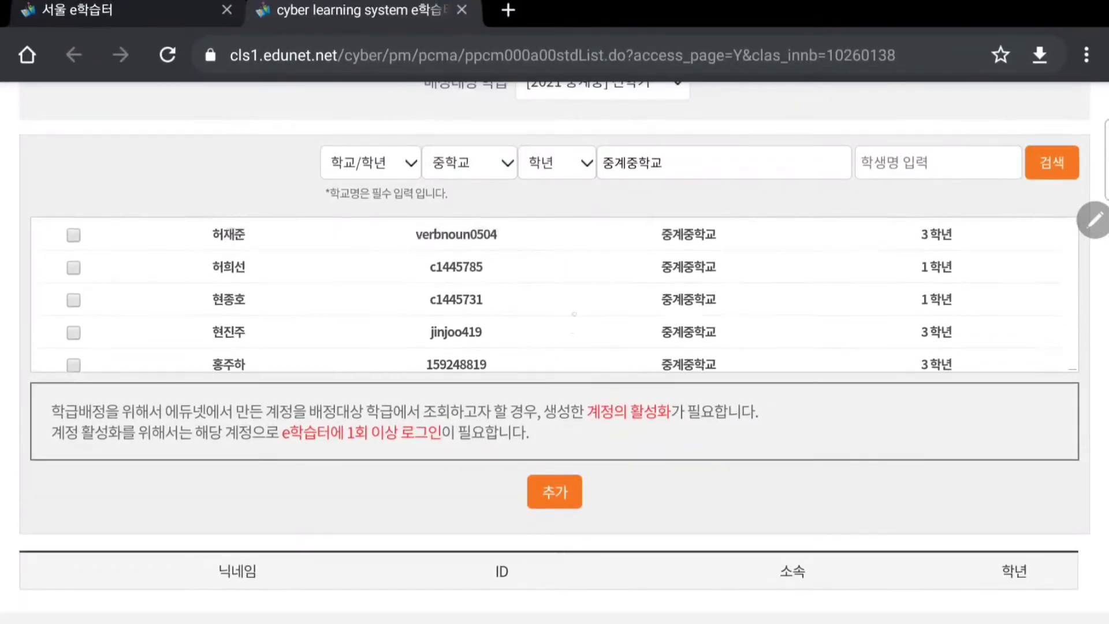
scroll(554, 294, up, 10)
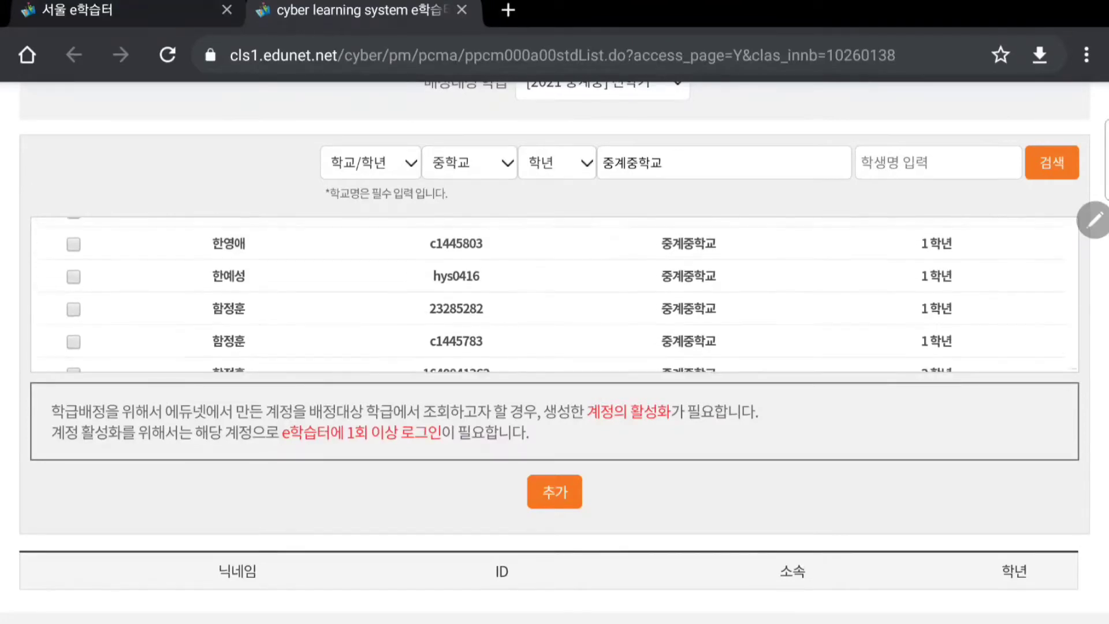
scroll(555, 295, up, 2)
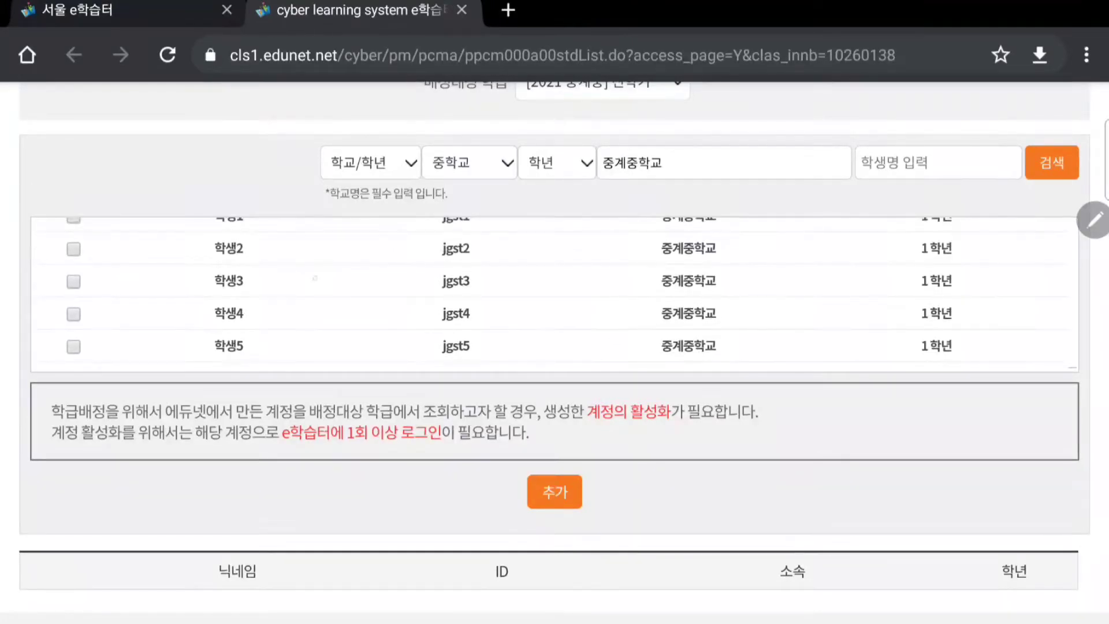
scroll(554, 295, up, 1)
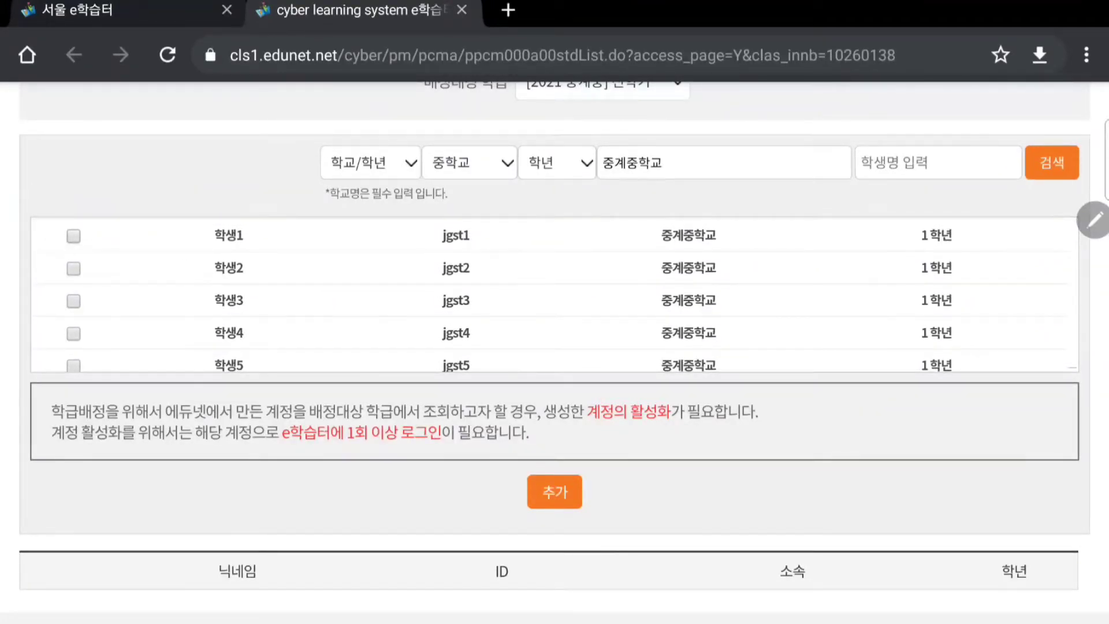
click(73, 301)
click(74, 333)
scroll(555, 294, down, 1)
click(73, 353)
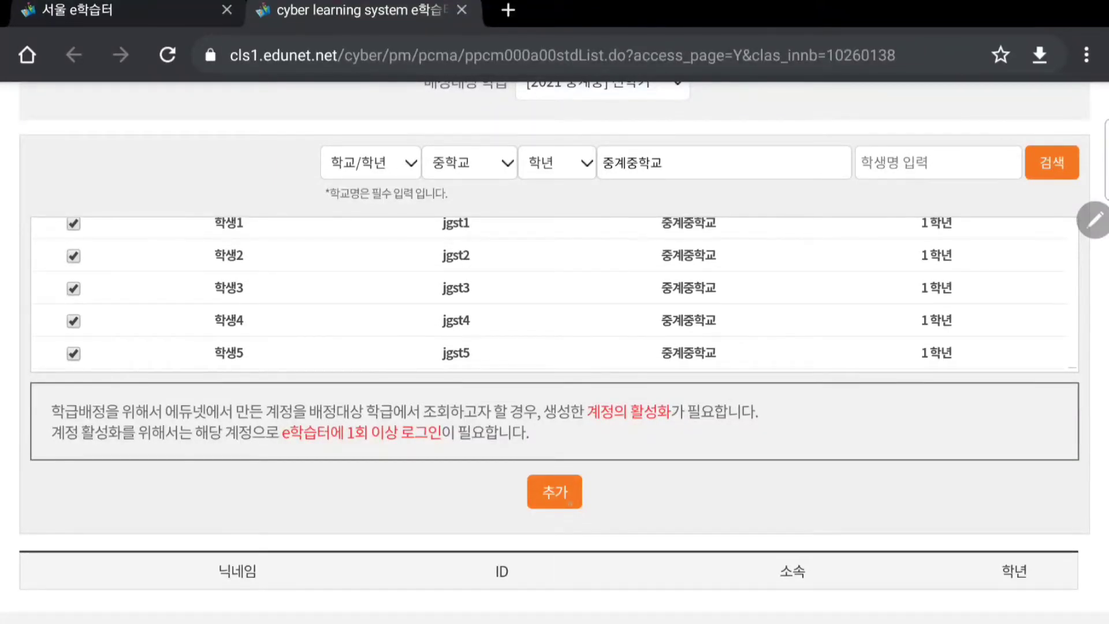
click(554, 491)
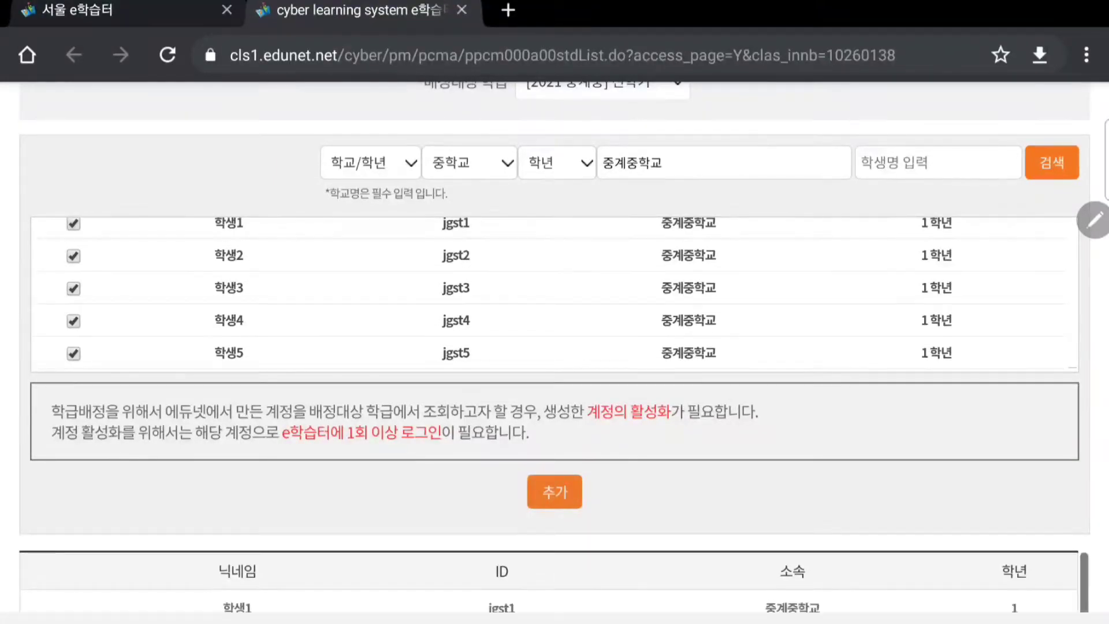
Step: Assign the five listed students to the class and confirm the registration
scroll(763, 477, down, 4)
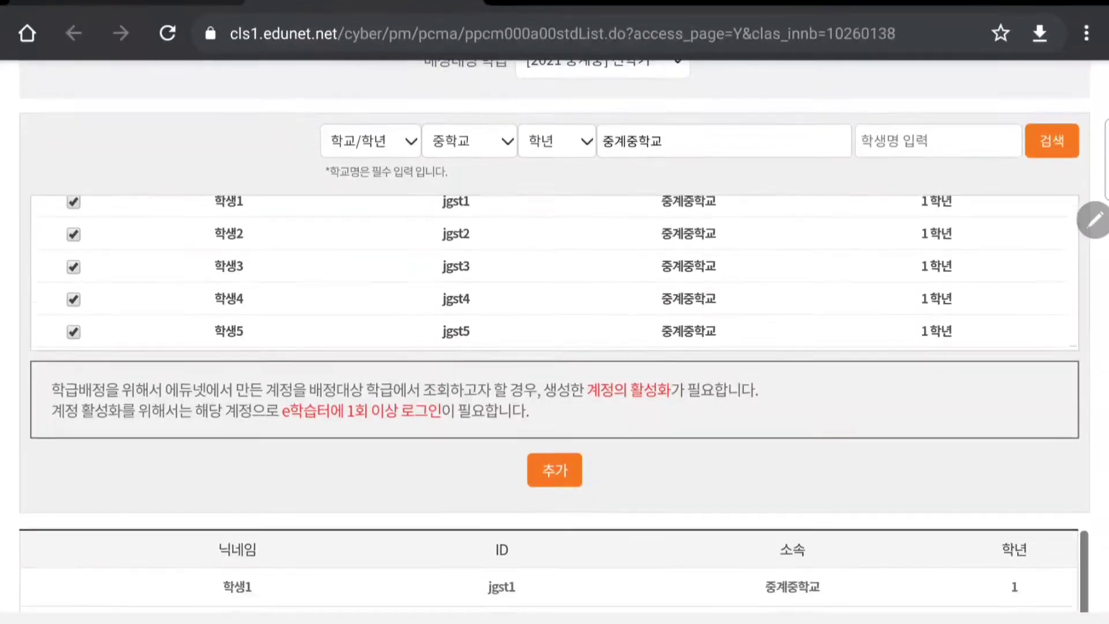
scroll(634, 444, up, 2)
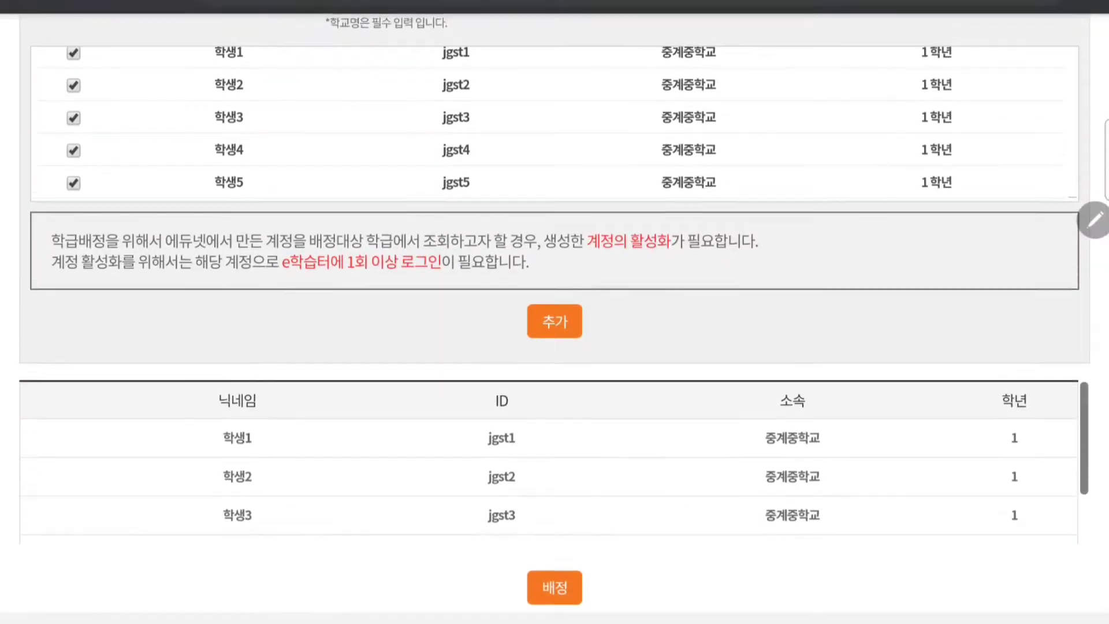
scroll(643, 495, down, 1)
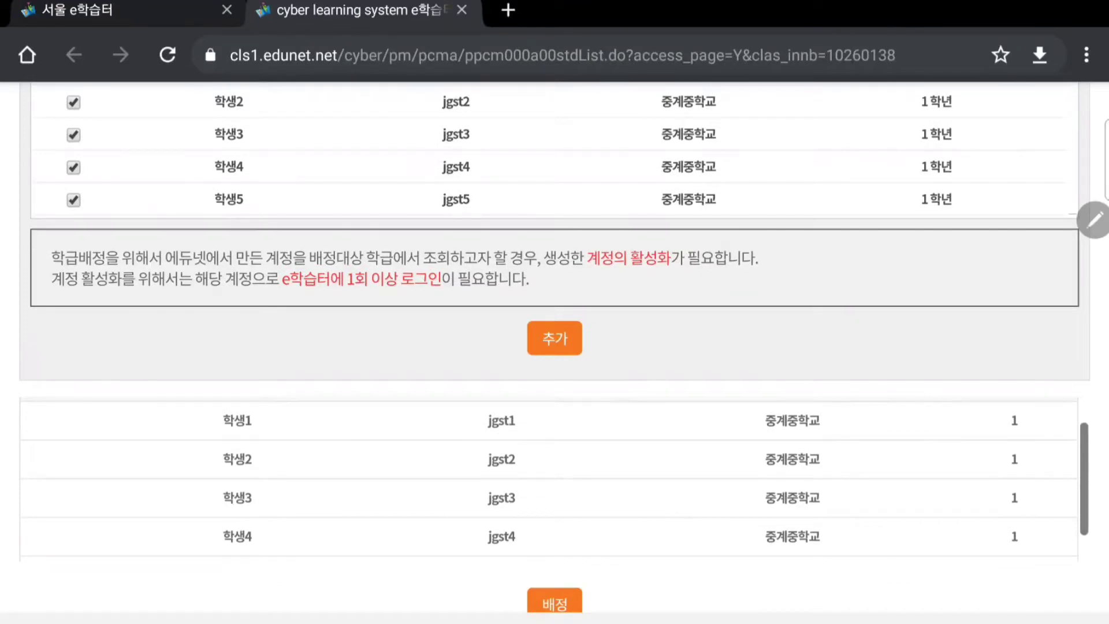
scroll(657, 501, down, 1)
click(555, 602)
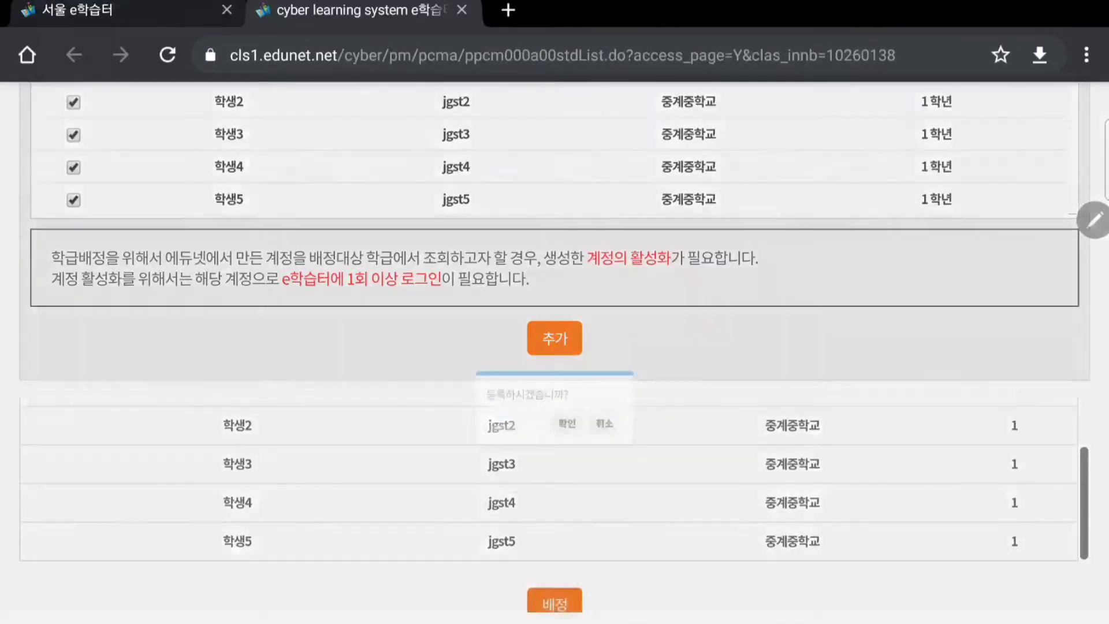
click(572, 369)
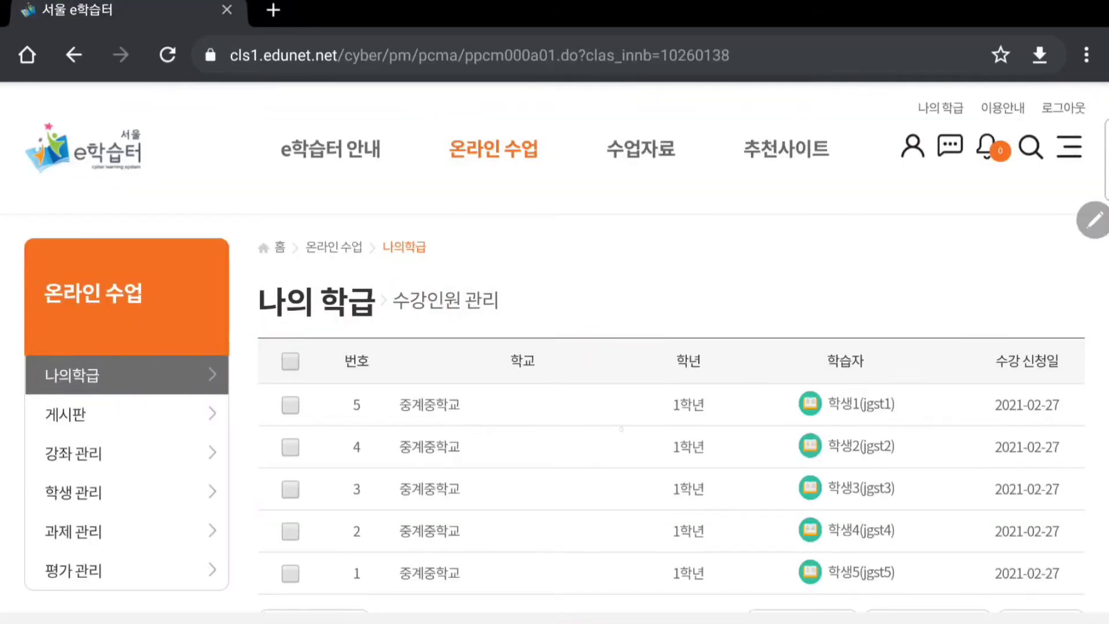
Step: Review the class's enrolled students, return to the list of running classes and reopen [2021 중계중] 신학기 연습용
scroll(621, 429, down, 2)
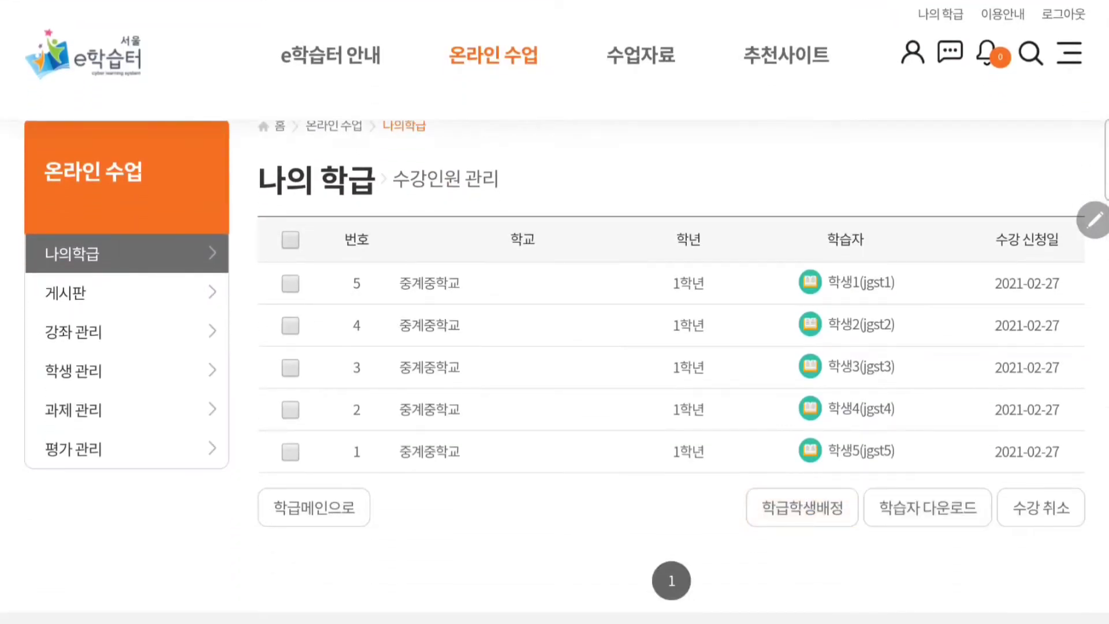
drag(576, 186, 579, 316)
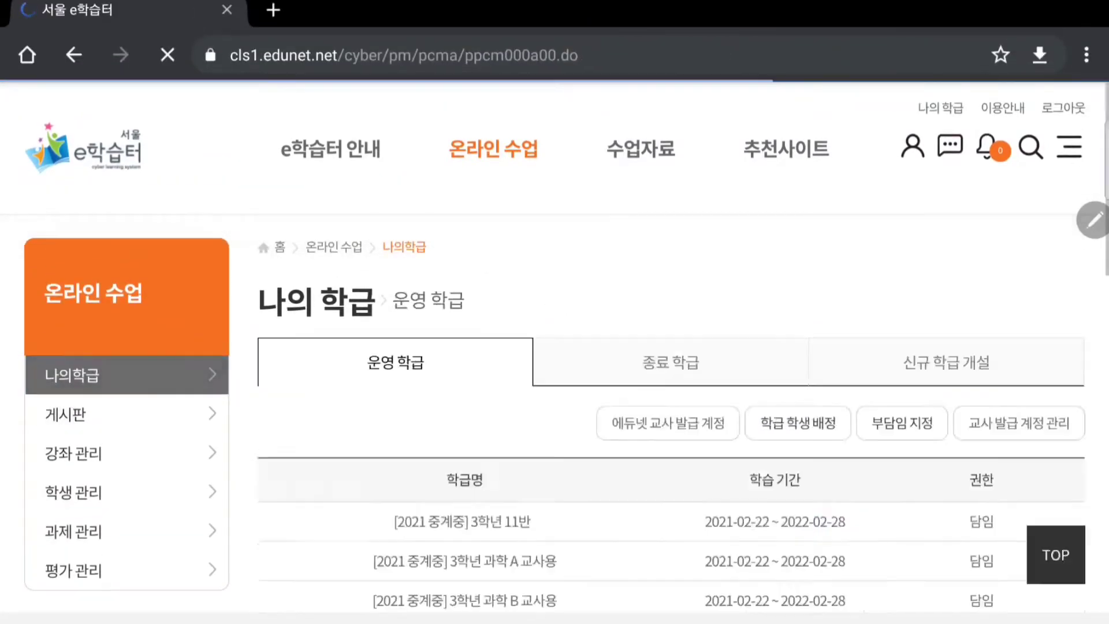
scroll(670, 462, down, 2)
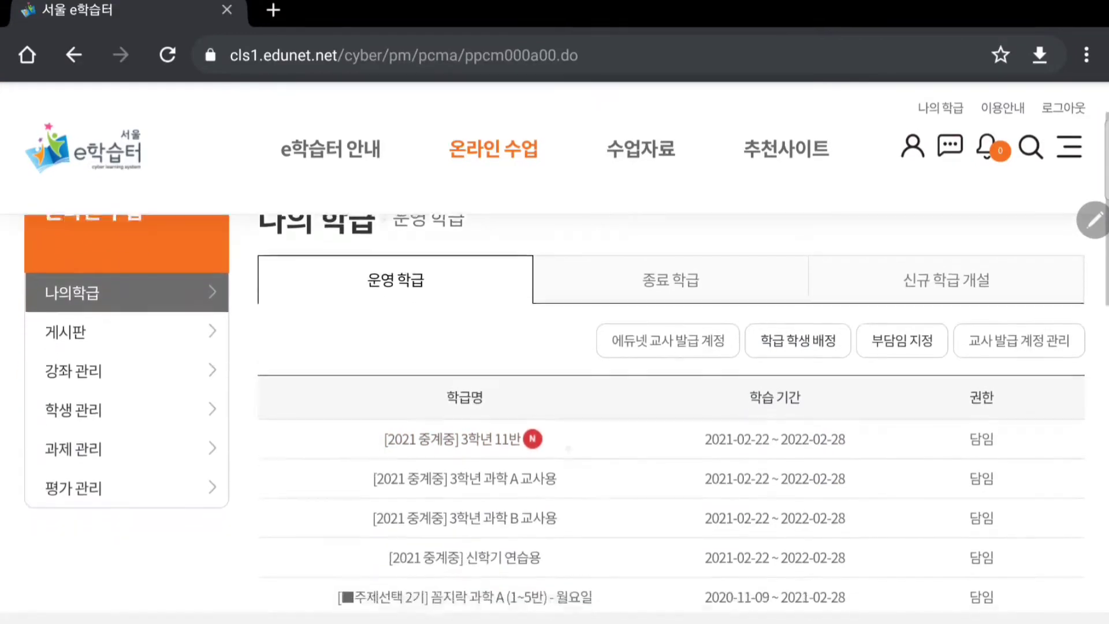
click(464, 554)
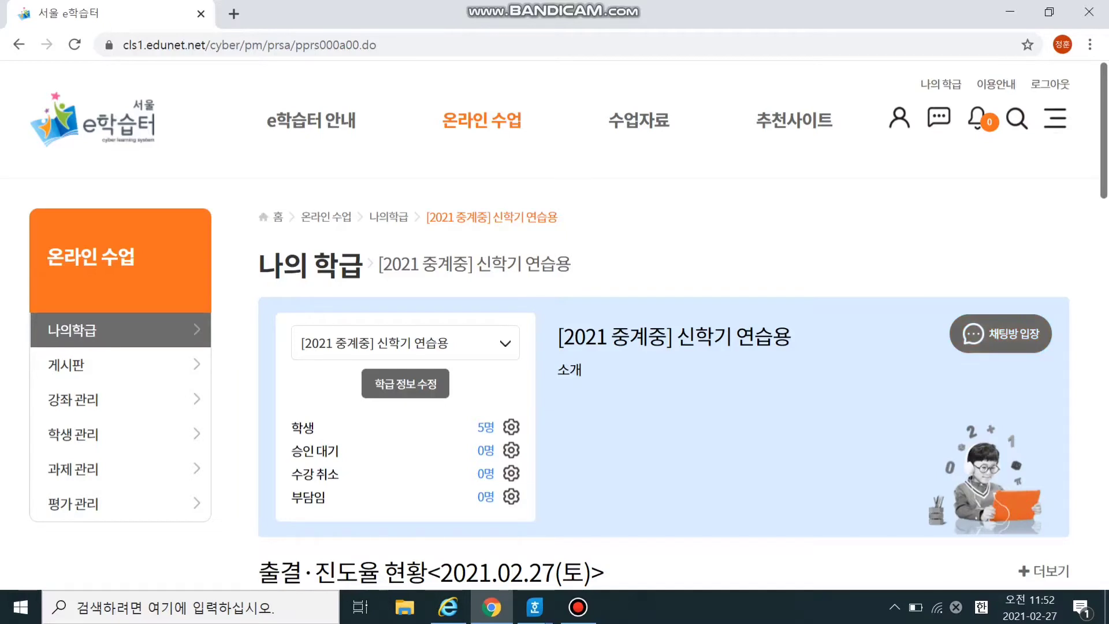
Step: Enter the class chat room and send the message 안녕하세요 to everyone
click(1001, 334)
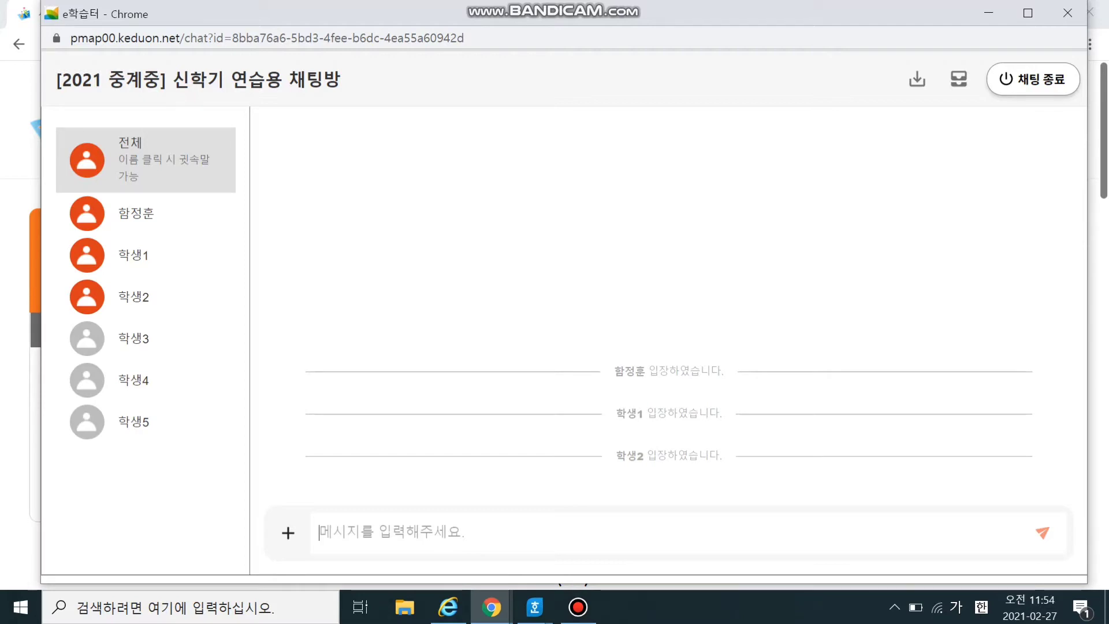
text(안녕해세요)
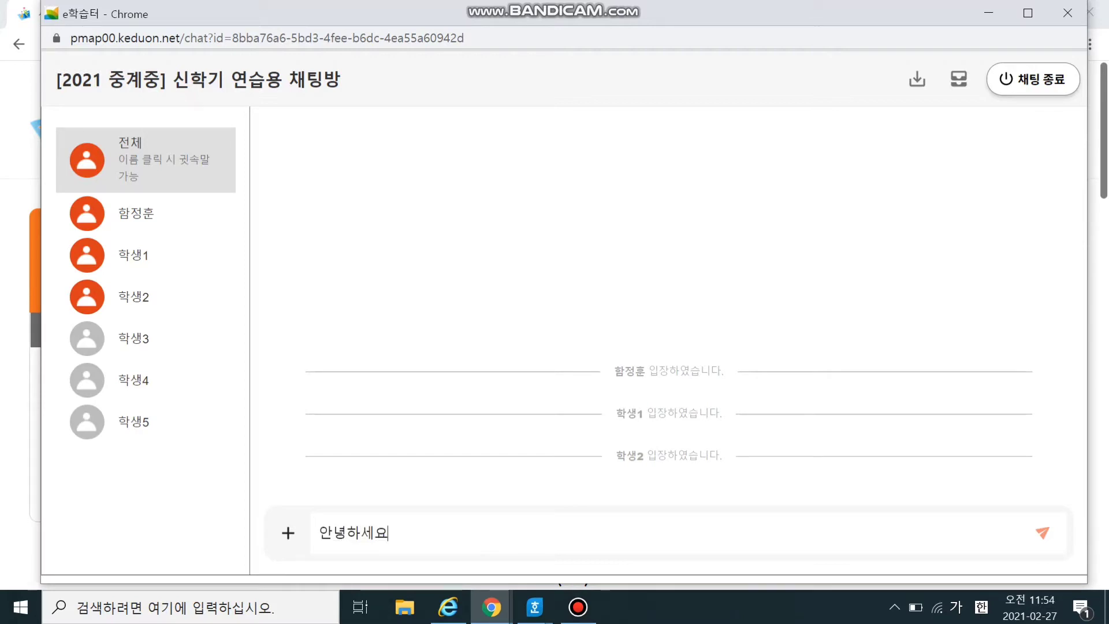
key(Return)
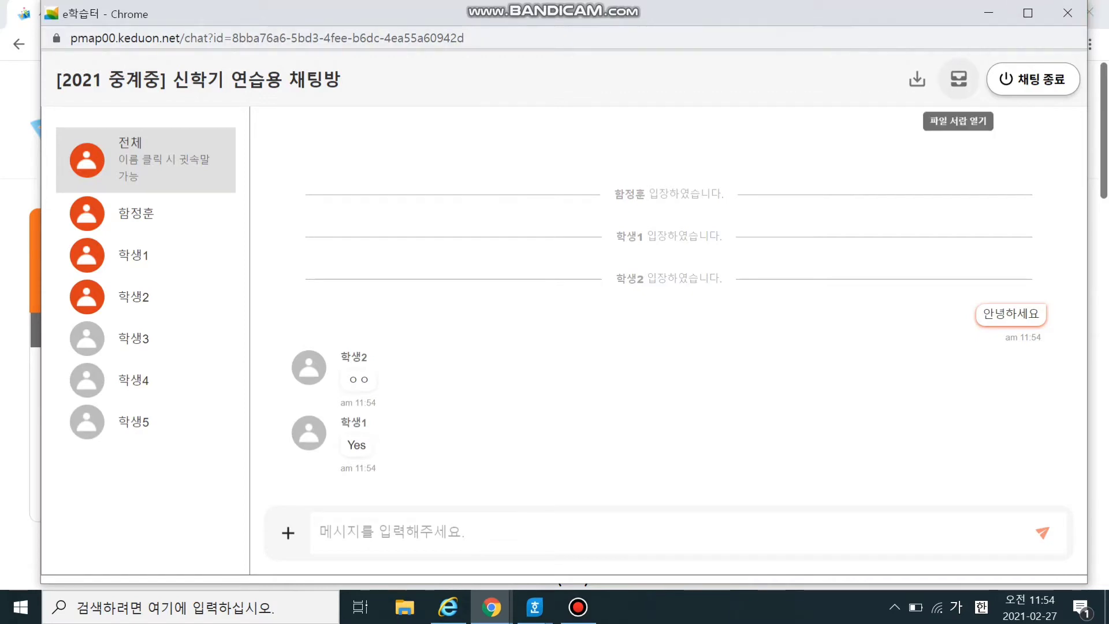
Step: View the chat room's shared file list and close it again
click(959, 79)
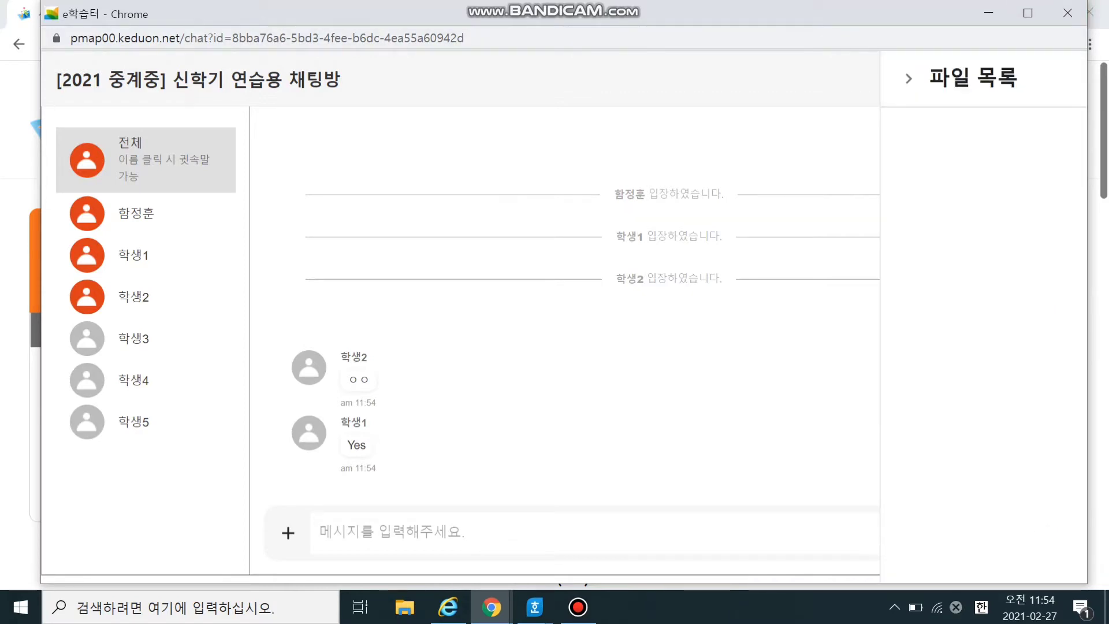
click(909, 78)
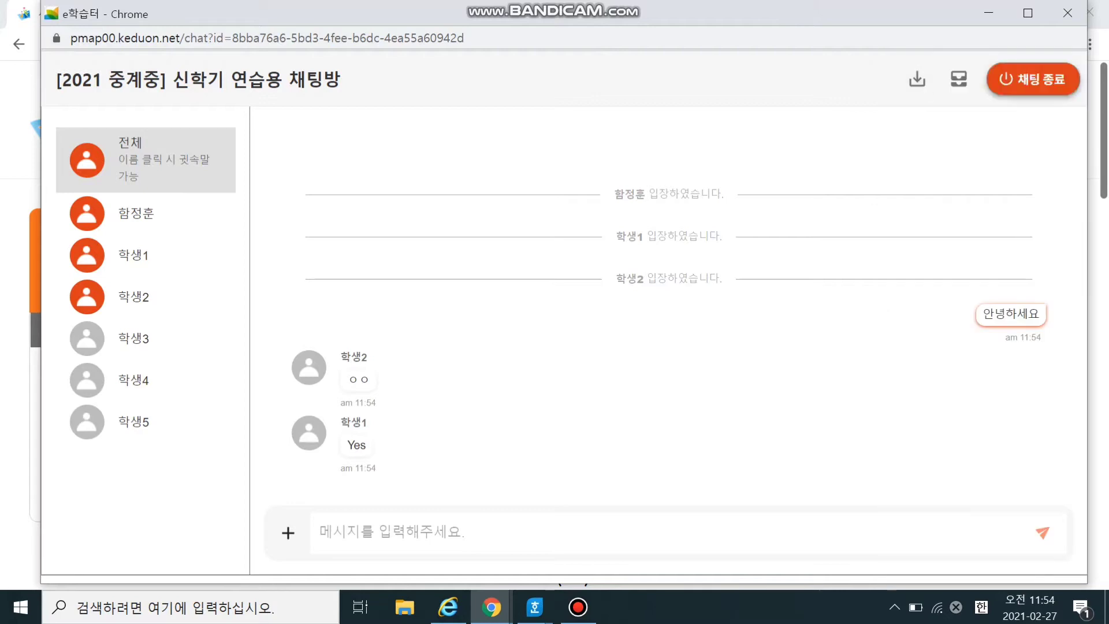
Step: Open the chat room's file drawer once more to check for shared files, and close it
click(959, 78)
click(909, 79)
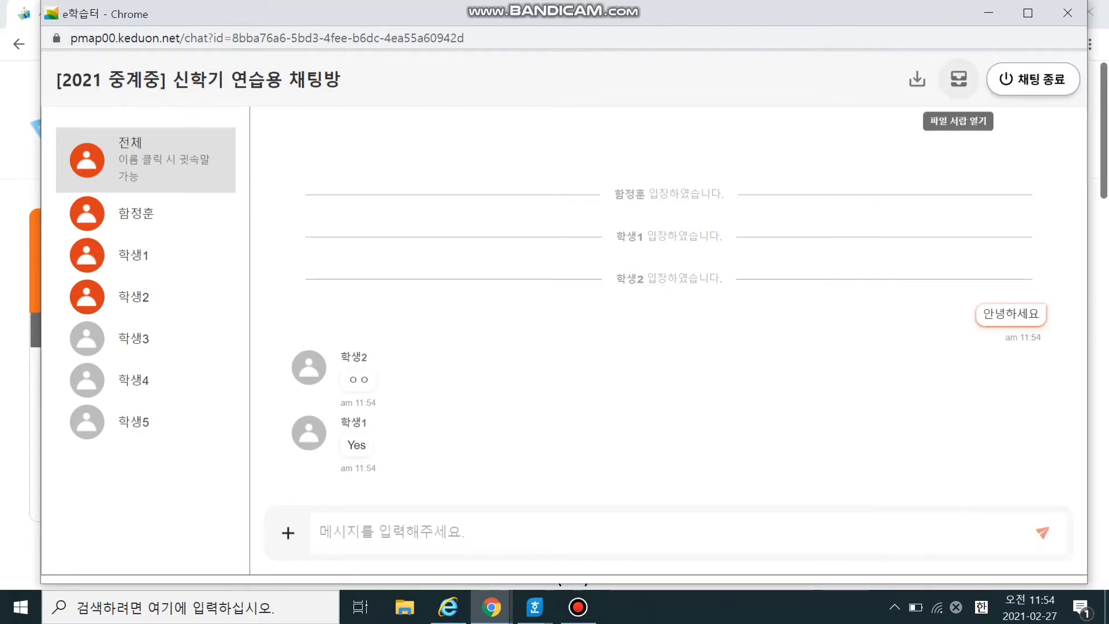
click(959, 79)
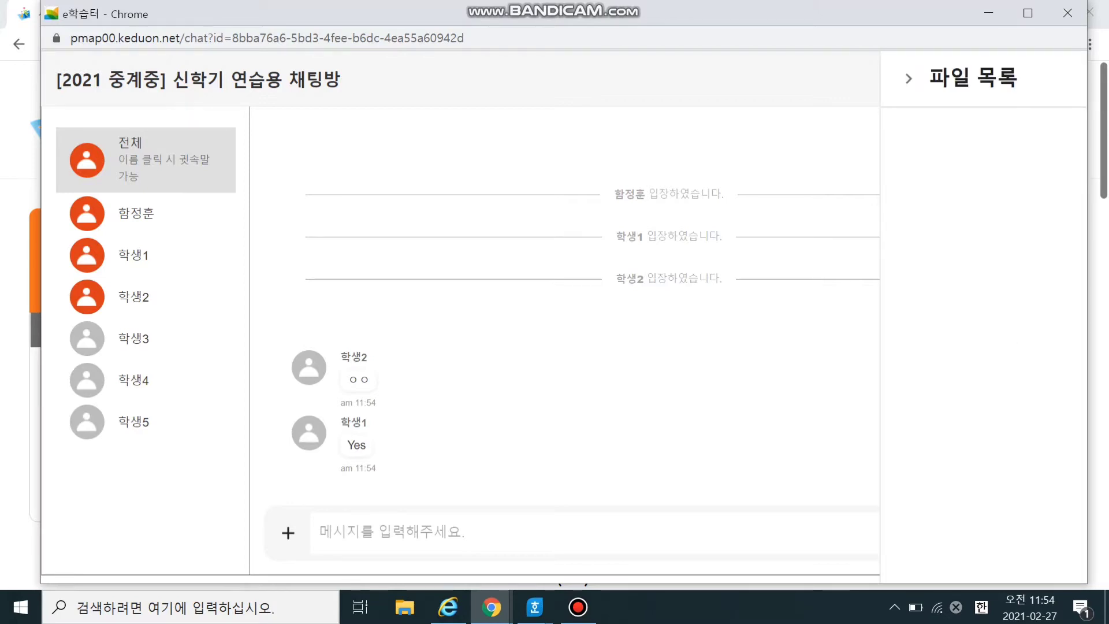
click(909, 78)
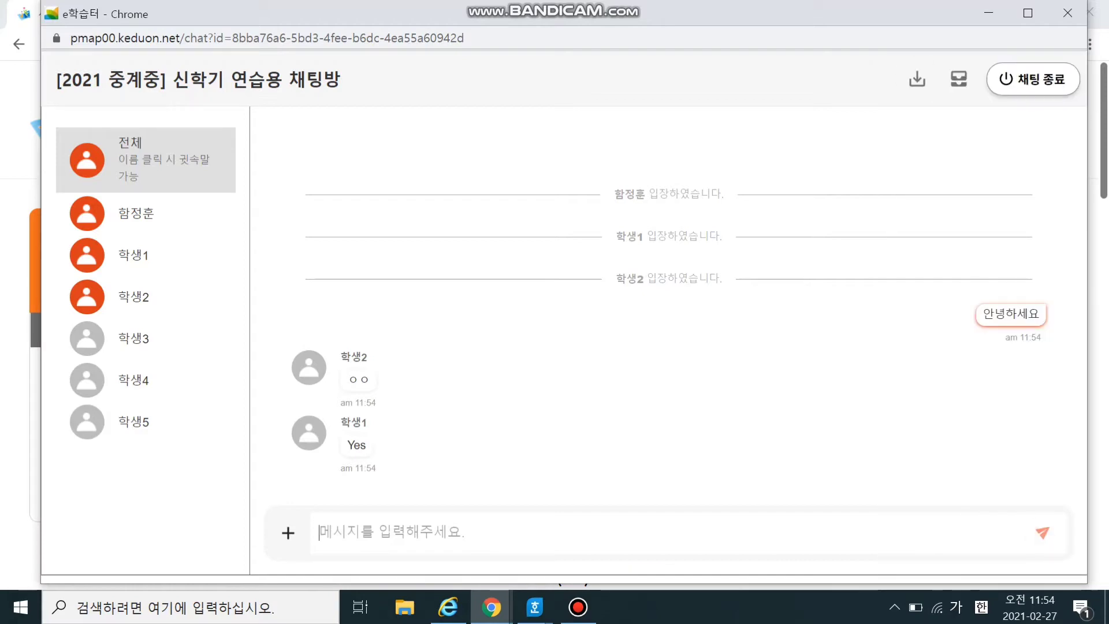
Step: Review the chat's sending options, switching the entry field between 메시지 보내기 and 웹 링크 보내기 and leaving it on 웹 링크 보내기
click(288, 533)
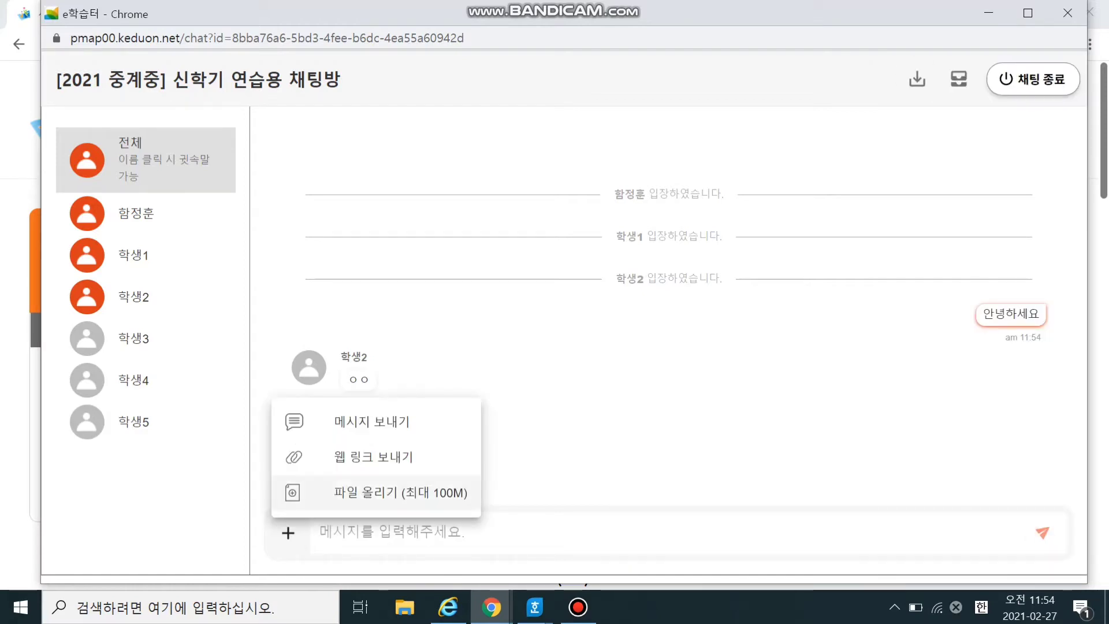
click(372, 422)
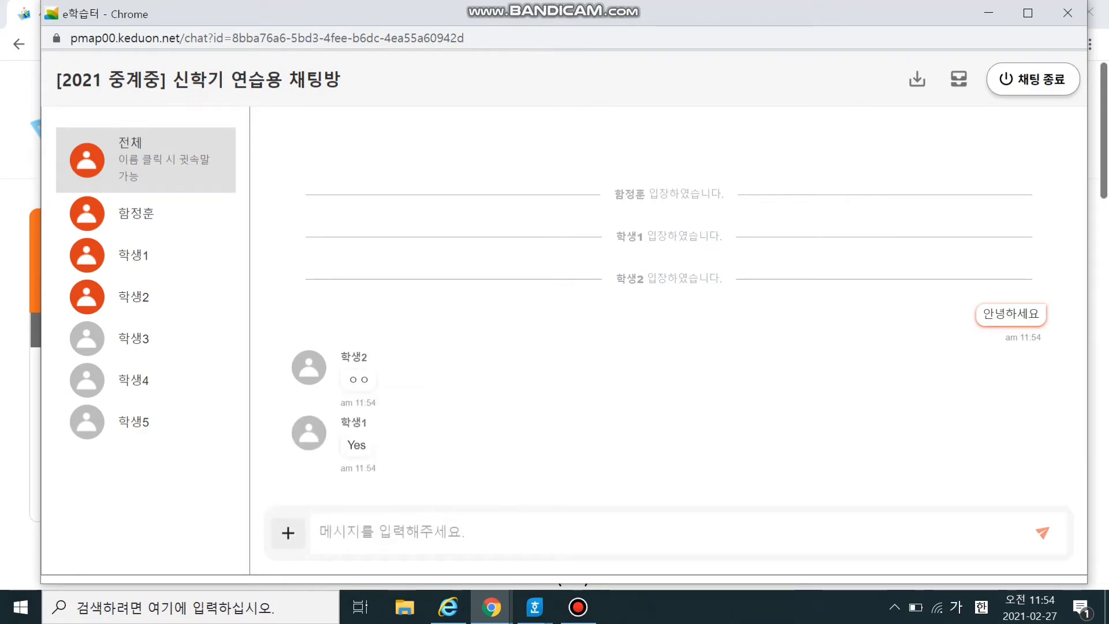
click(288, 533)
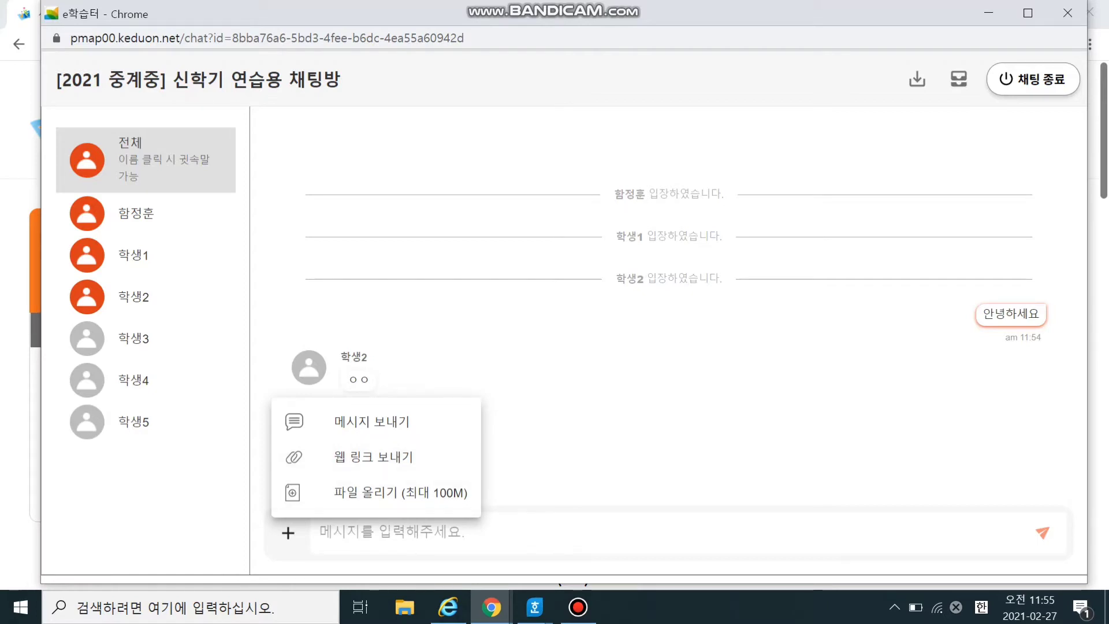
click(288, 533)
click(288, 532)
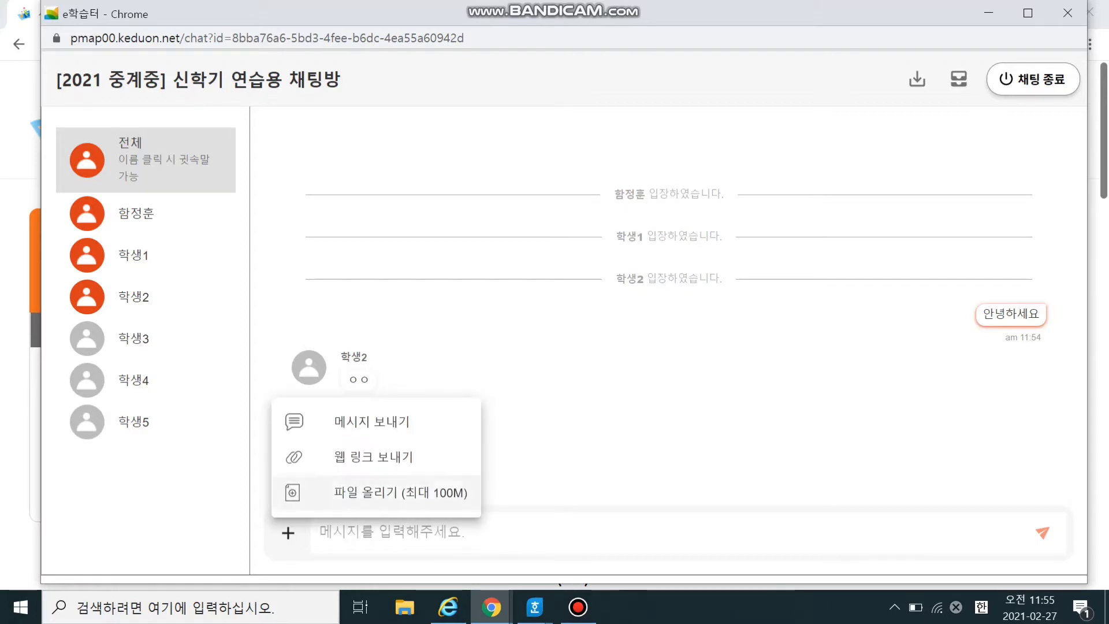
click(373, 457)
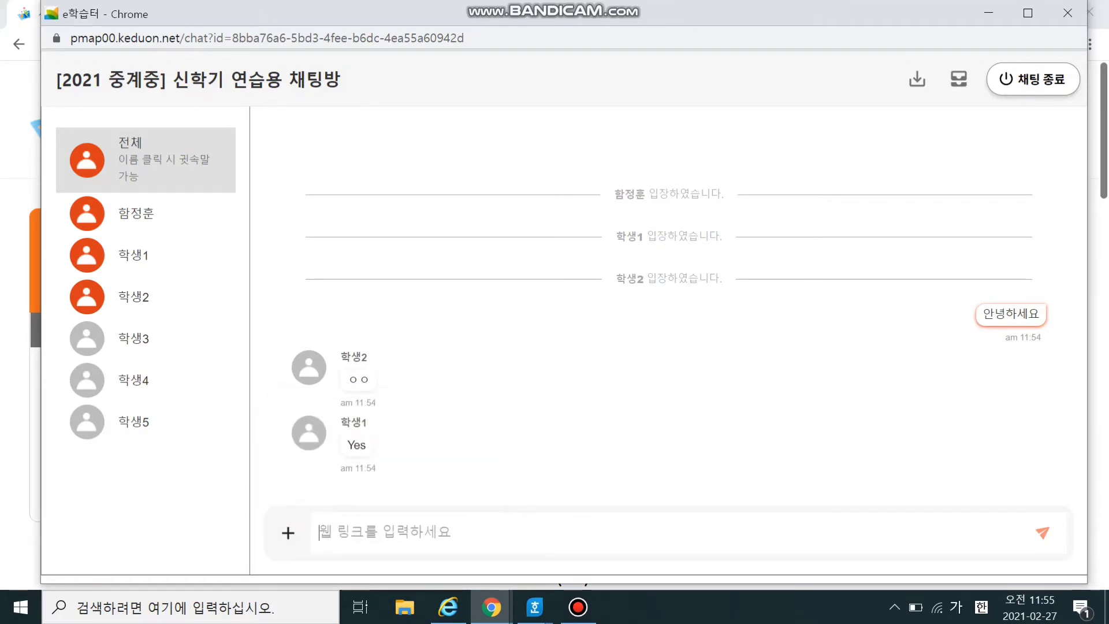
click(288, 533)
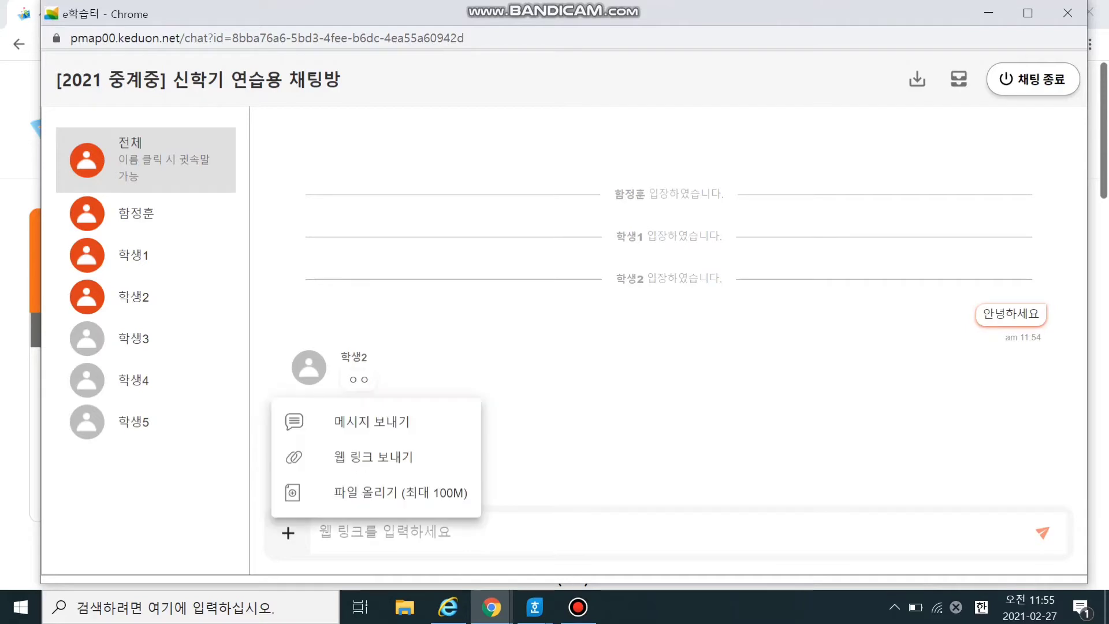
click(373, 421)
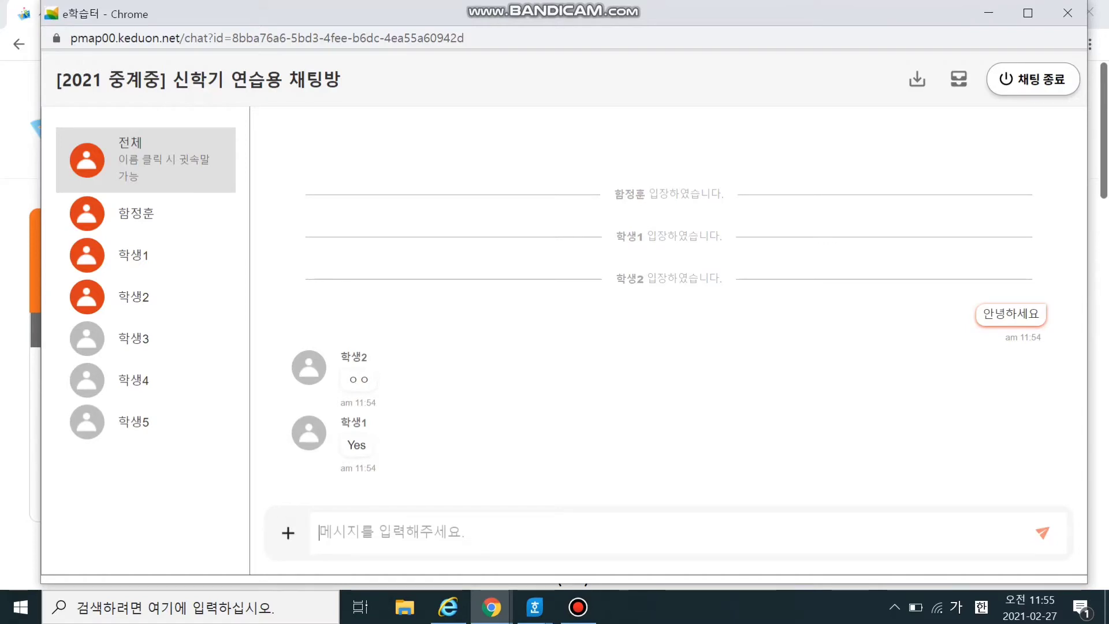
click(288, 532)
click(347, 456)
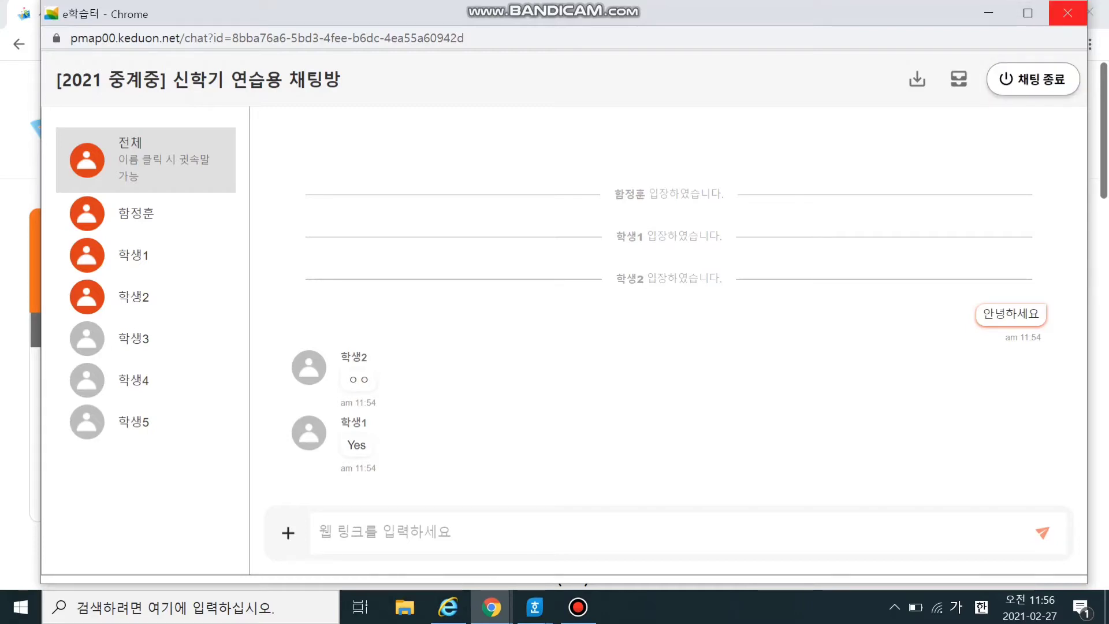
Step: End the class chat session and confirm leaving the chat room
click(1033, 79)
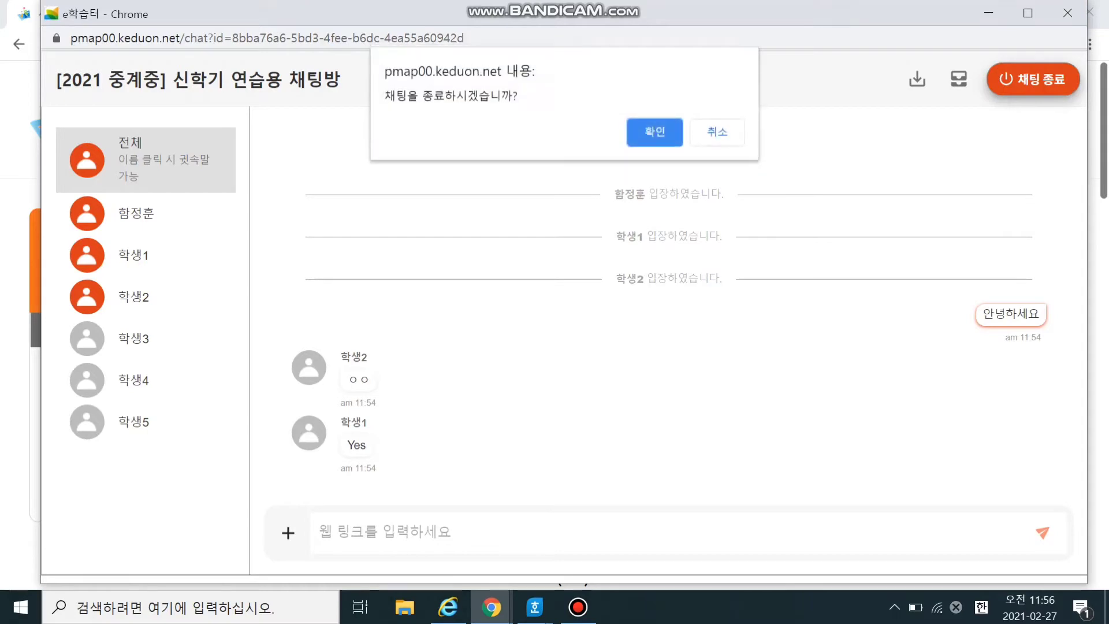
click(654, 132)
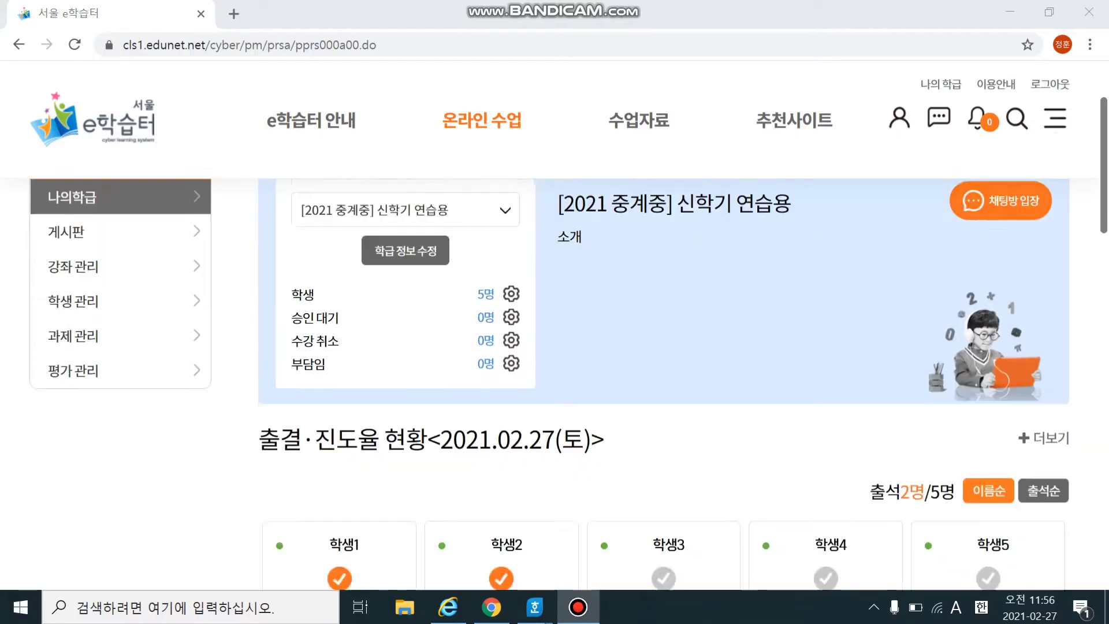
Step: Examine the class home page's attendance and progress status along with its board, video class and assignment sections
scroll(569, 346, down, 3)
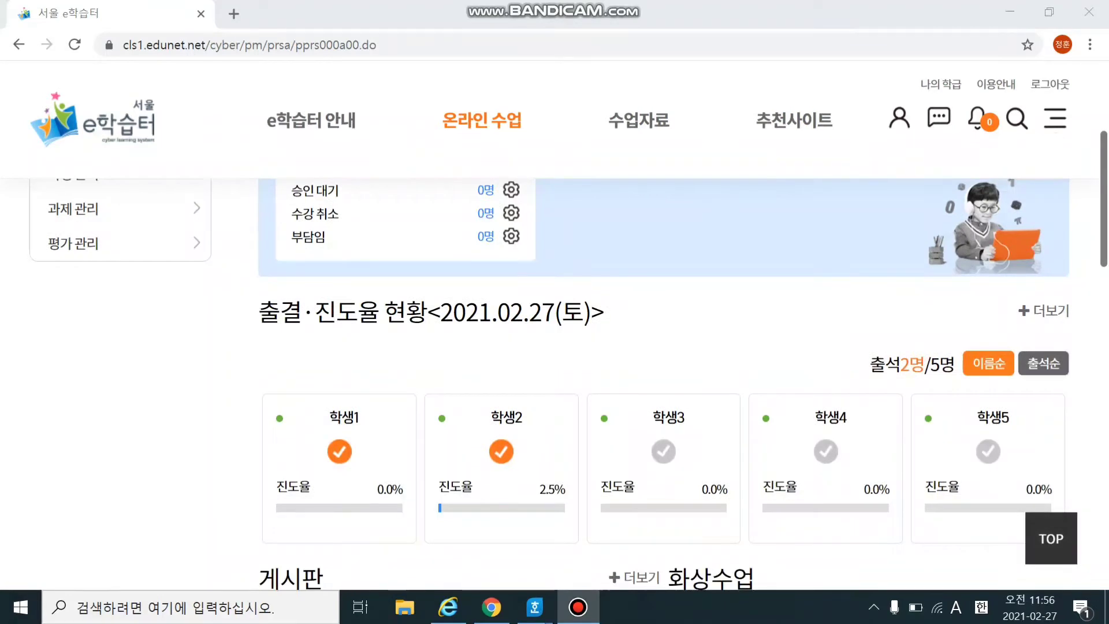
scroll(569, 346, down, 1)
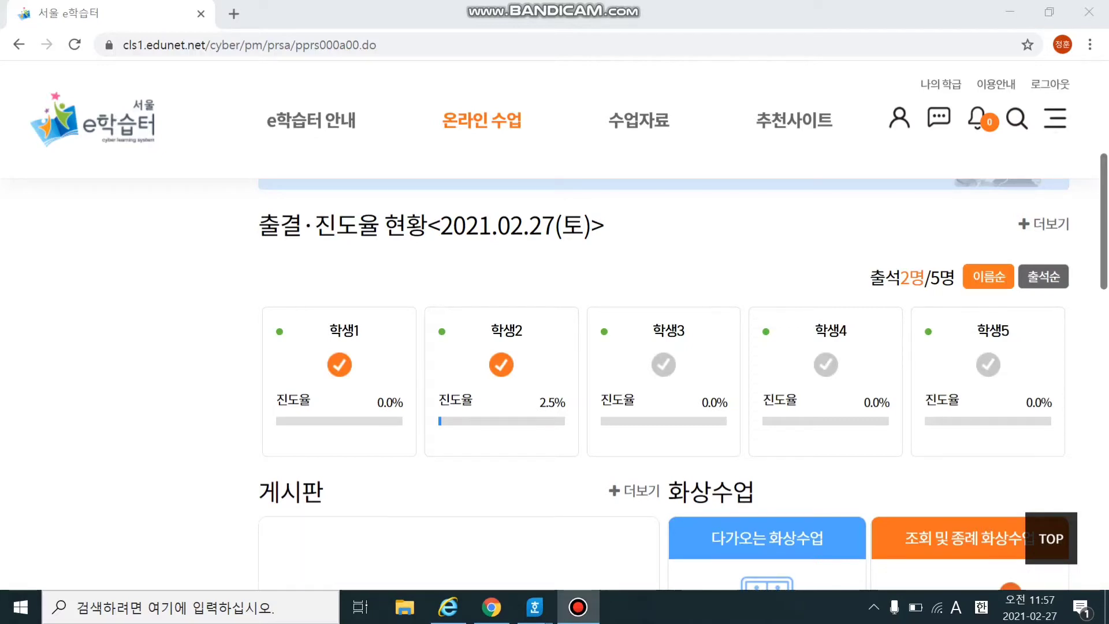
key(alt+Tab)
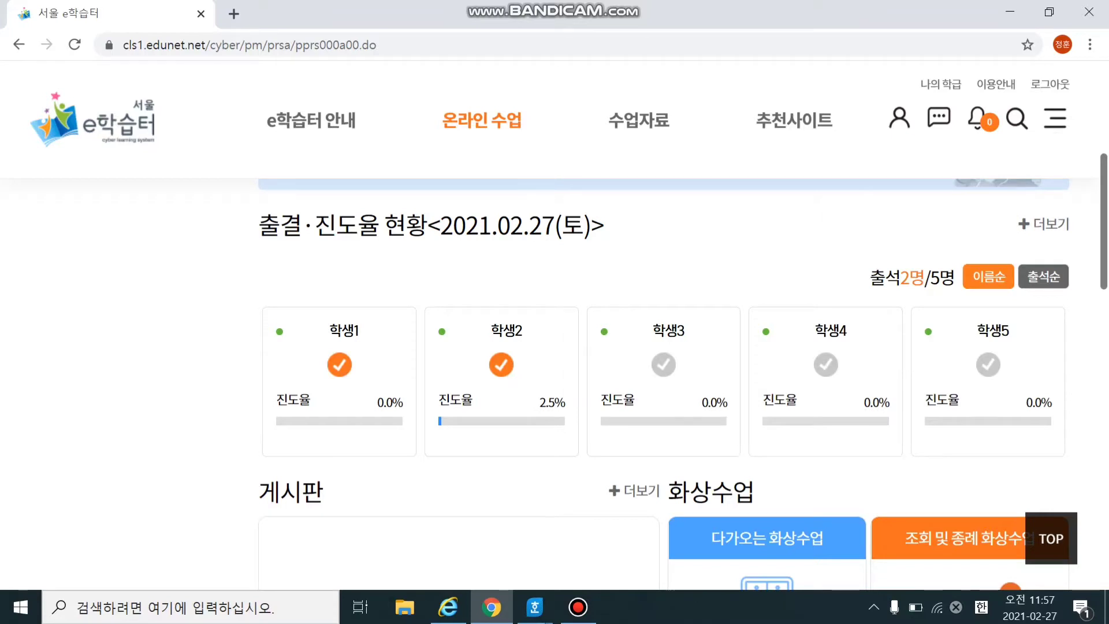
scroll(762, 400, down, 5)
scroll(761, 399, down, 5)
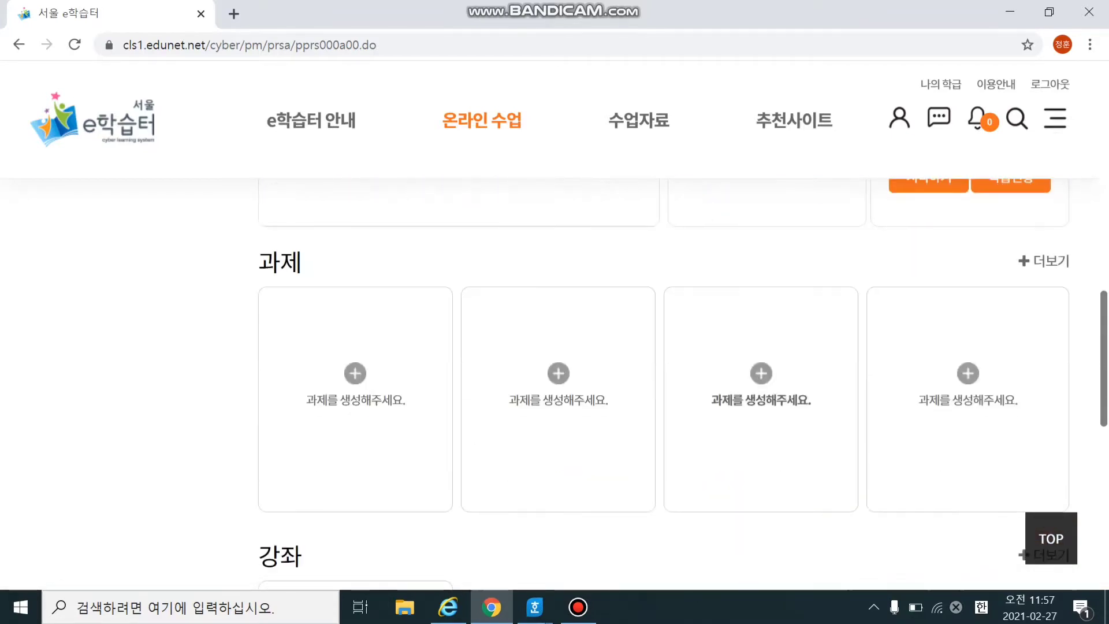
scroll(761, 400, up, 5)
scroll(761, 400, up, 5)
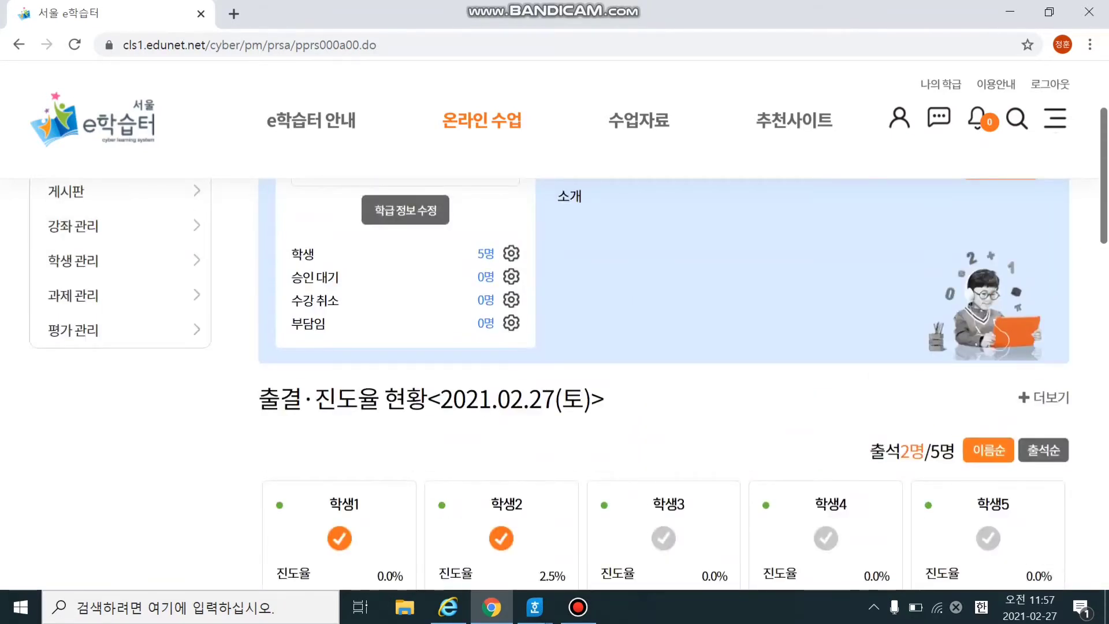
scroll(663, 381, down, 1)
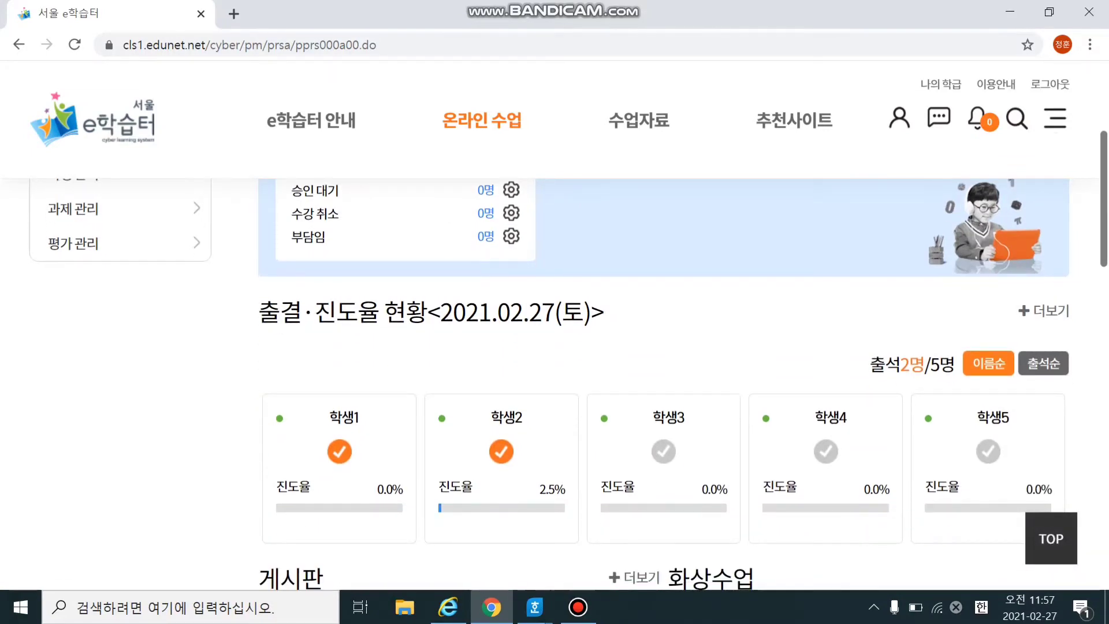
scroll(663, 381, down, 1)
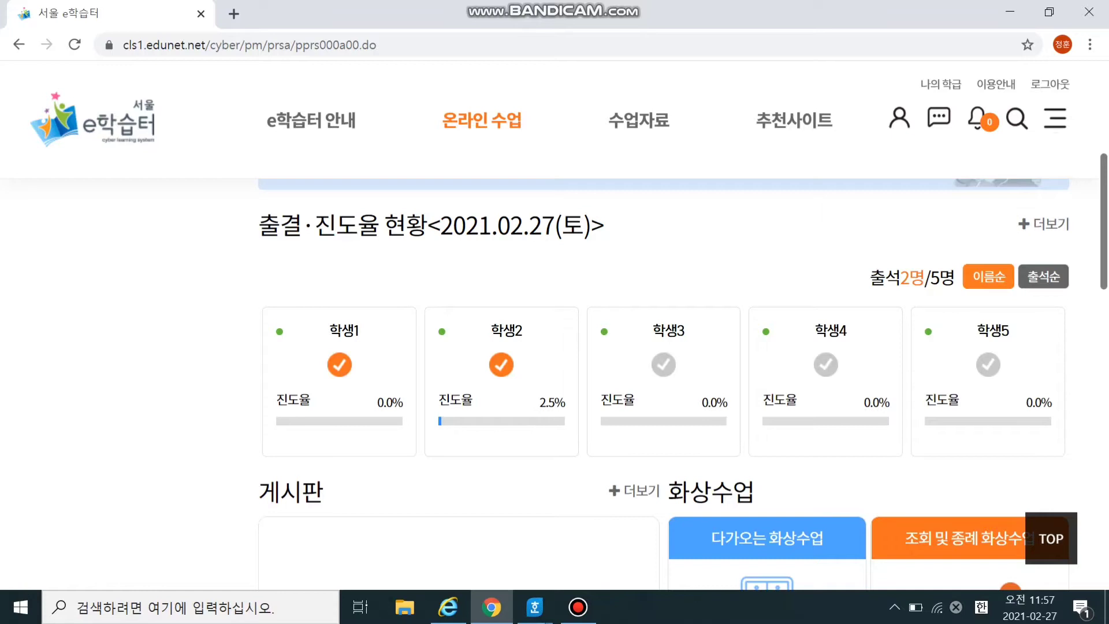
scroll(665, 381, down, 1)
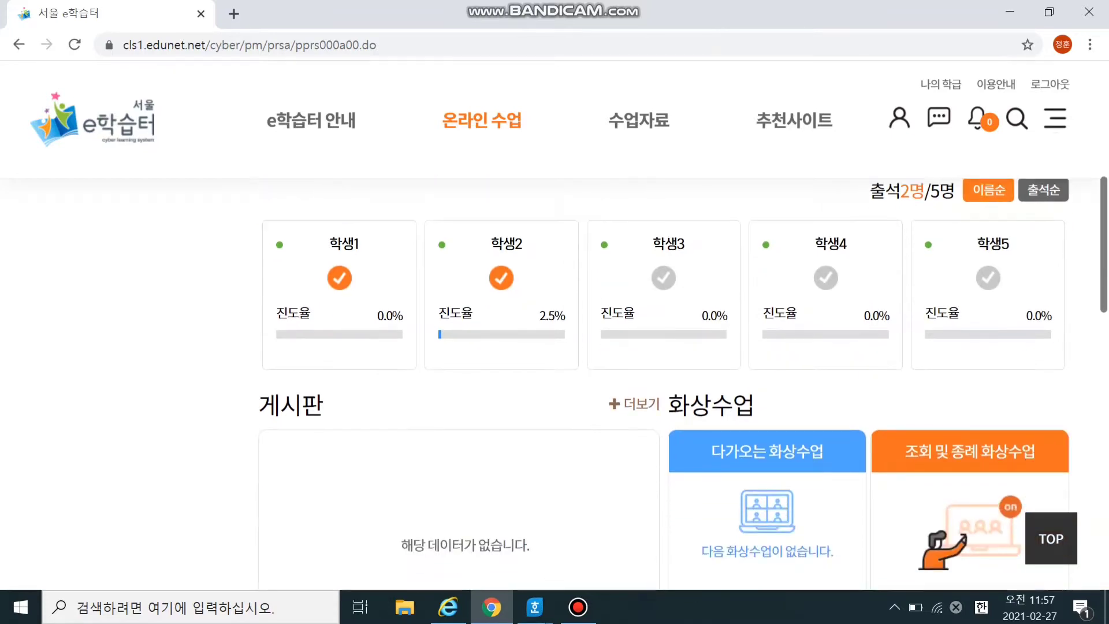
scroll(664, 381, up, 3)
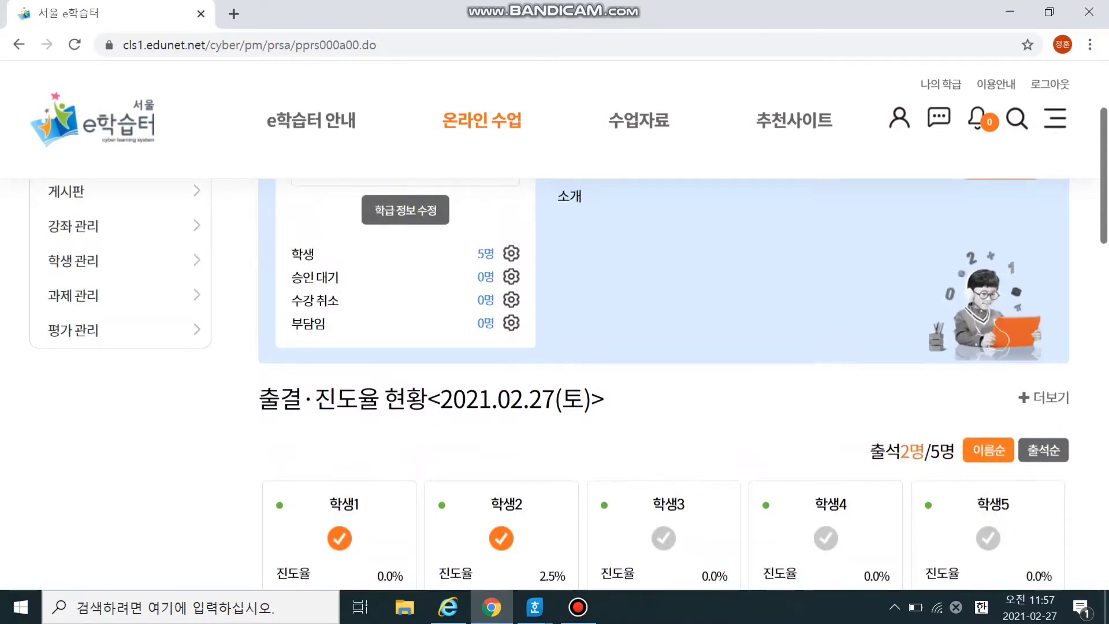
scroll(665, 381, up, 2)
scroll(664, 382, down, 1)
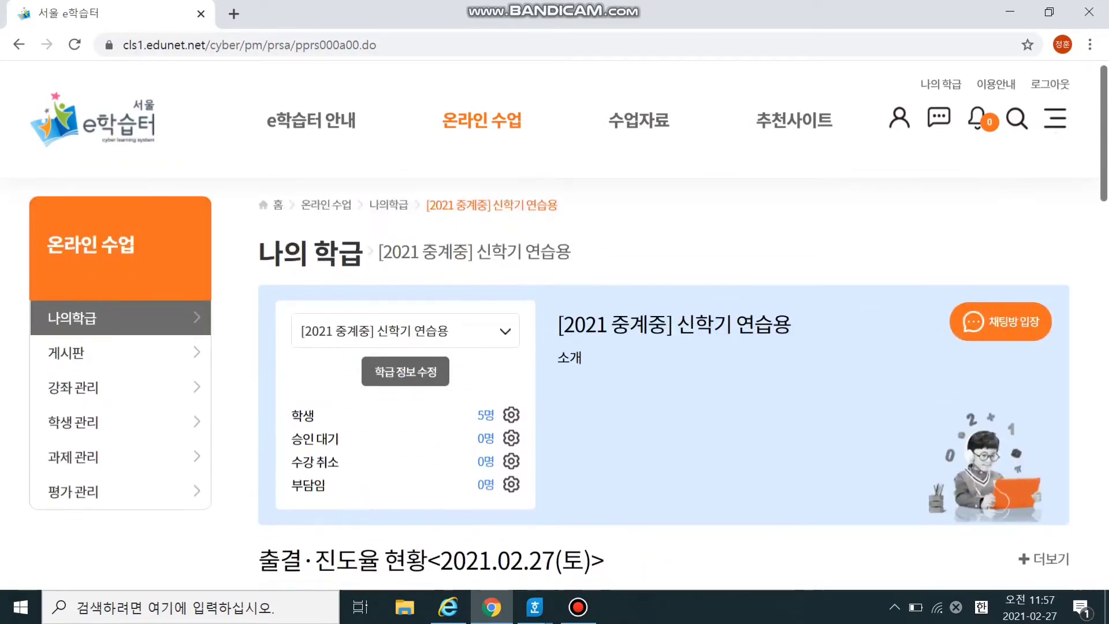
scroll(665, 381, down, 6)
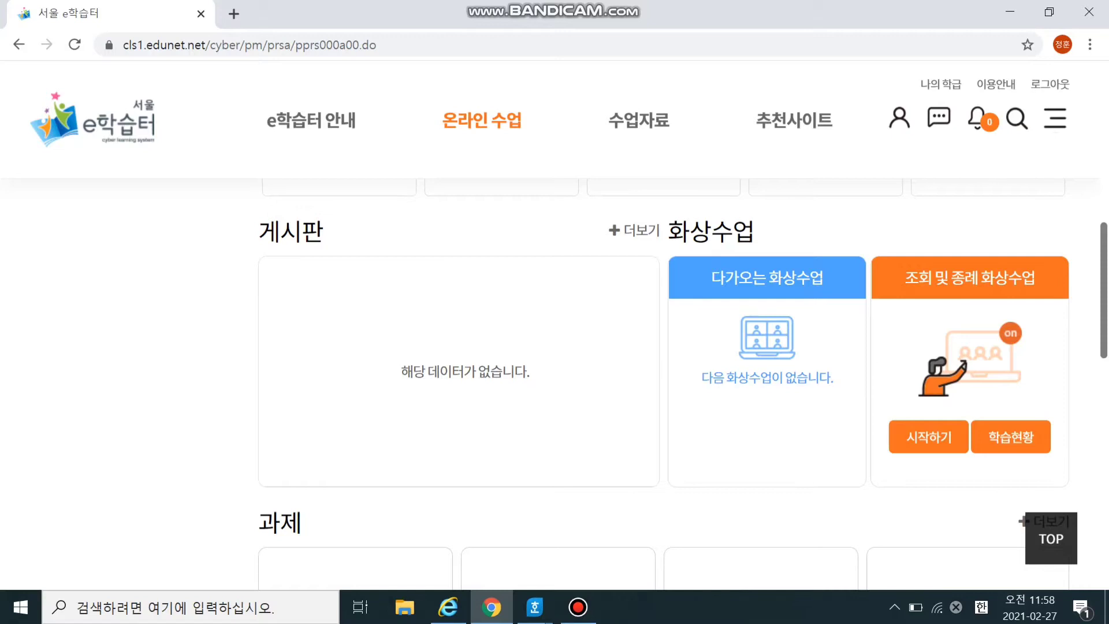
Step: Go to the class's 게시판 page and open the board settings for [2021 중계중] 신학기 연습용
mouse_move(794, 120)
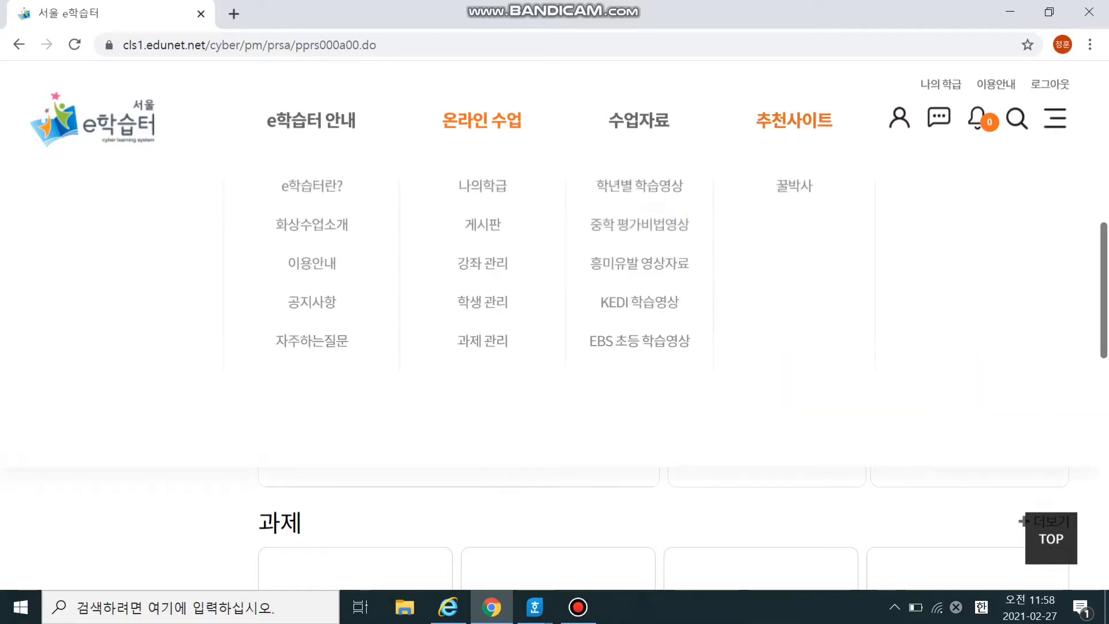
click(483, 225)
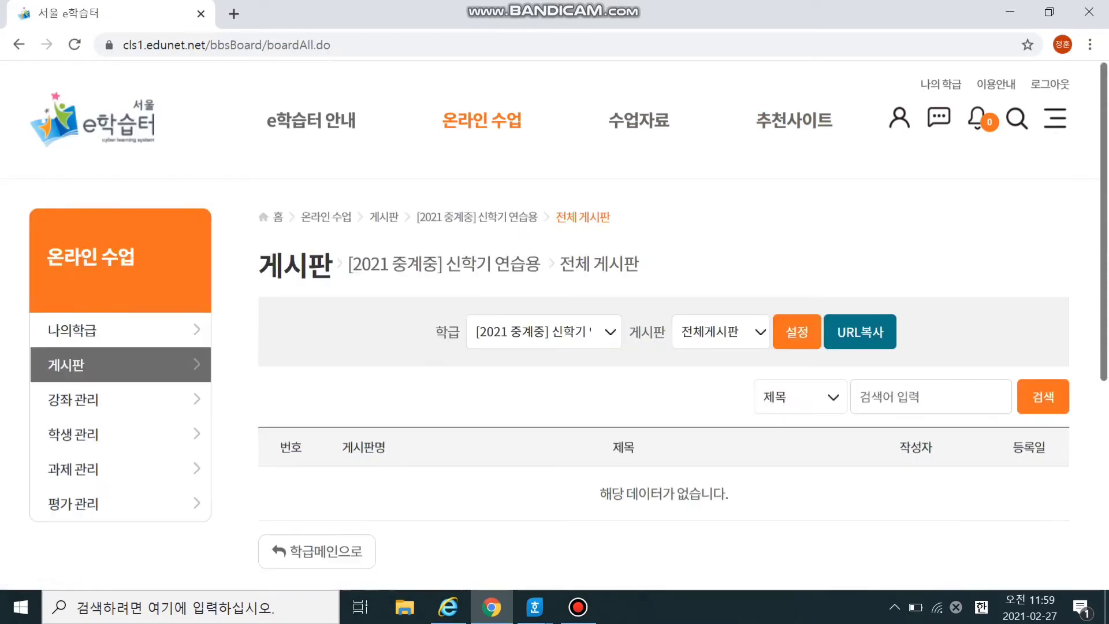
scroll(664, 346, down, 3)
scroll(665, 346, up, 3)
scroll(665, 347, down, 2)
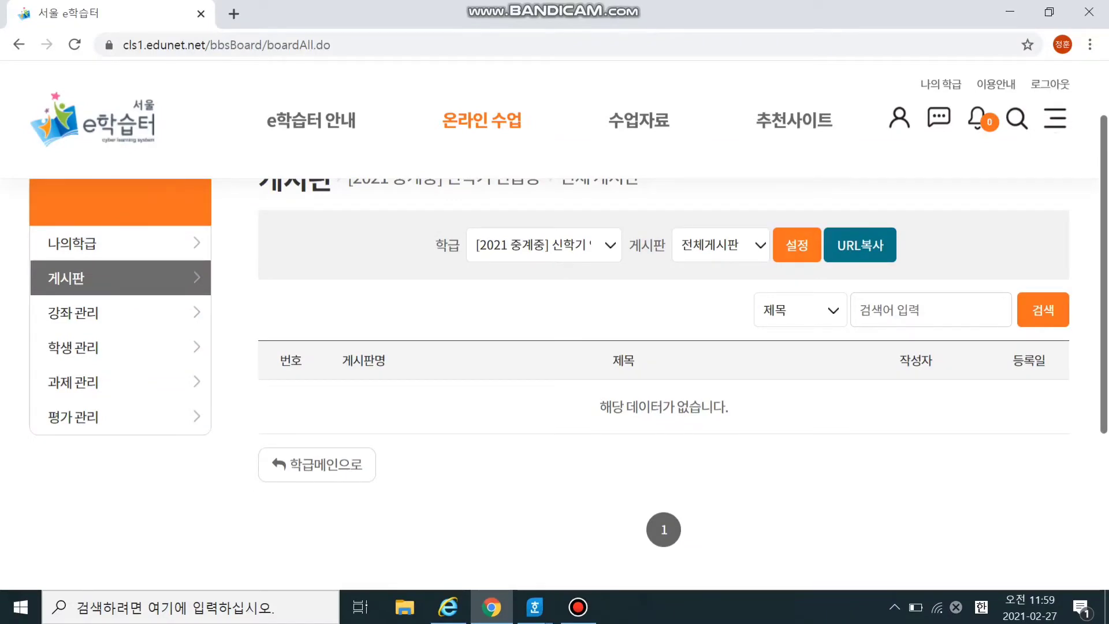
click(798, 245)
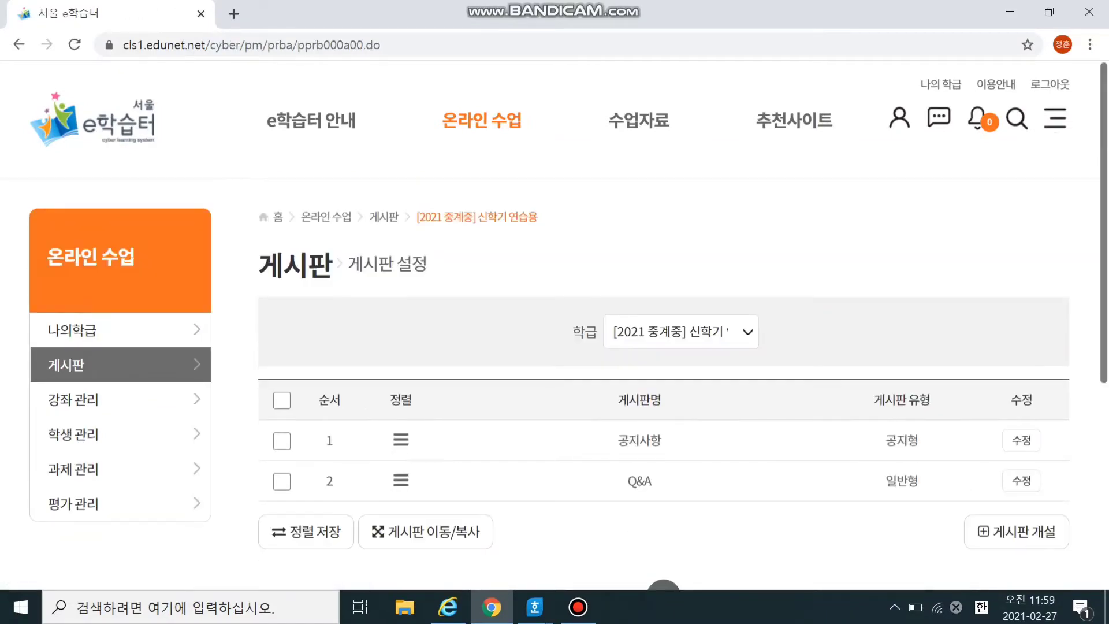
Step: Open the form for creating a new board, review the available board types and choose 공지형
scroll(663, 358, down, 1)
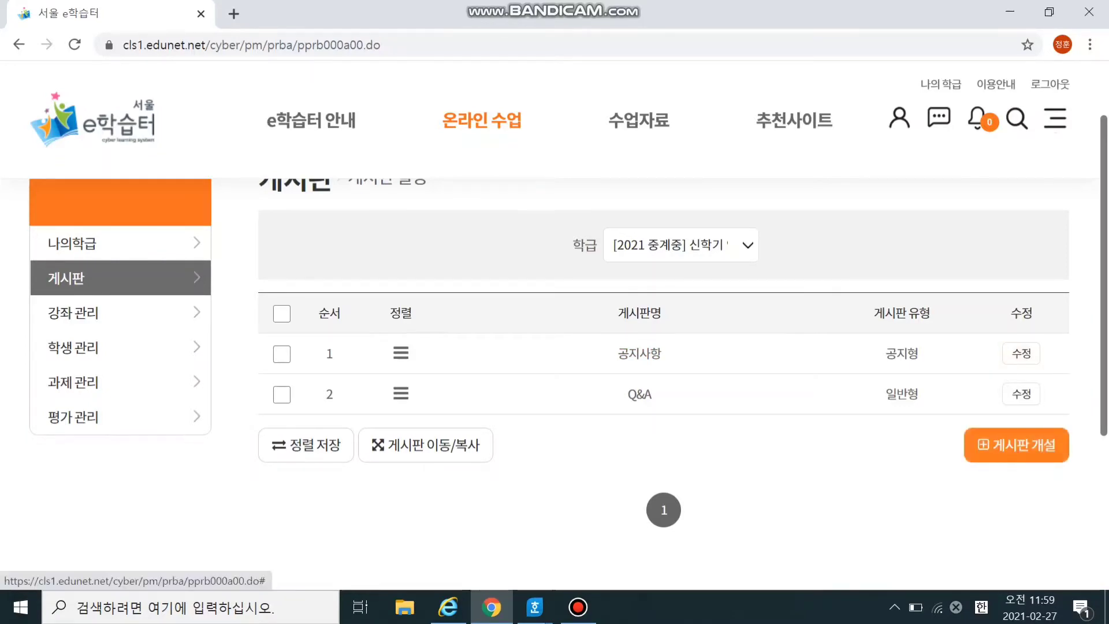
click(1017, 445)
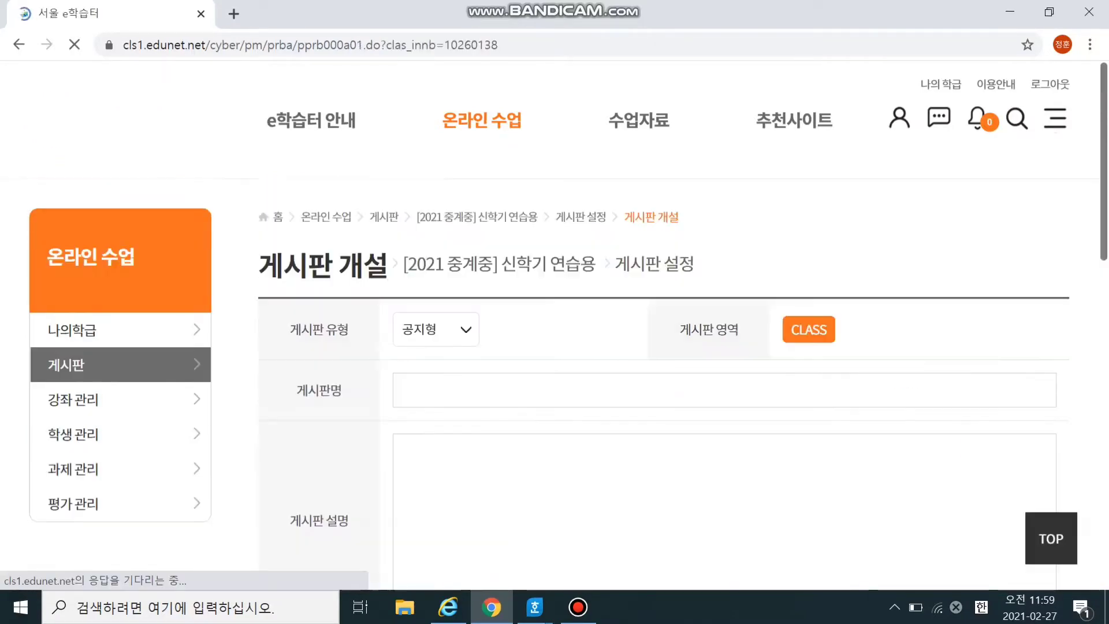
click(436, 329)
key(Down)
key(Down)
key(Down)
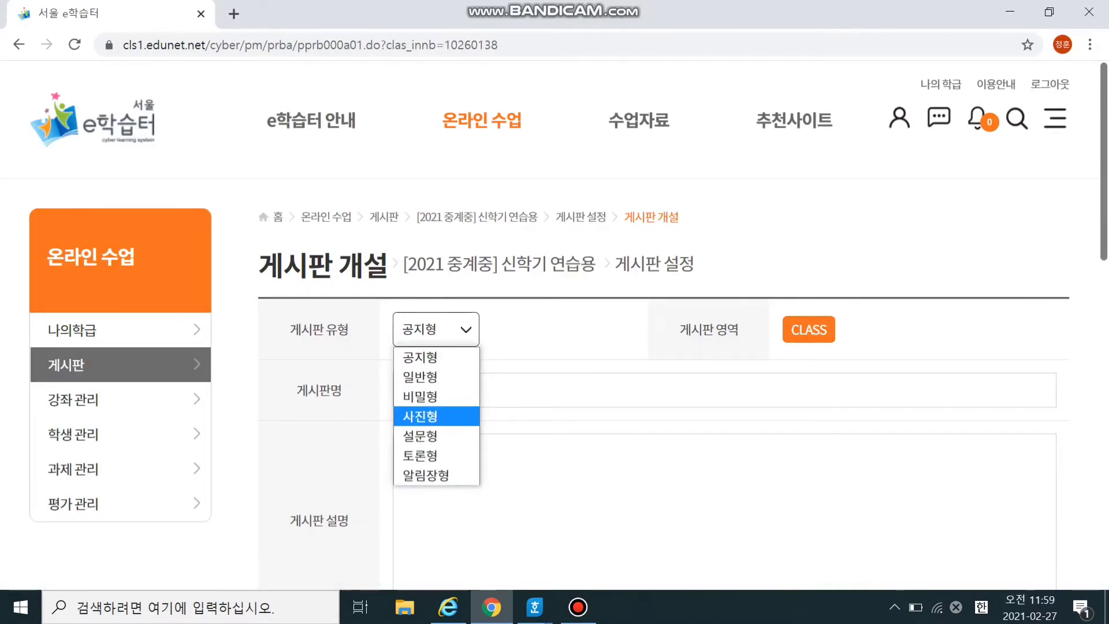
key(Down)
key(Down)
key(Down)
key(Up)
key(Down)
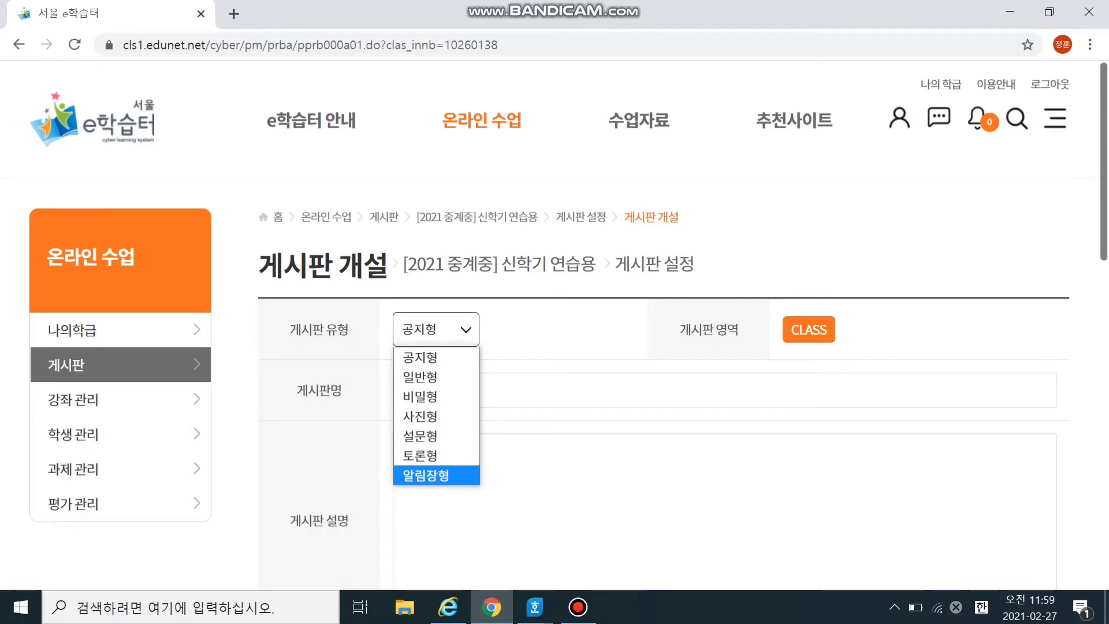
click(436, 358)
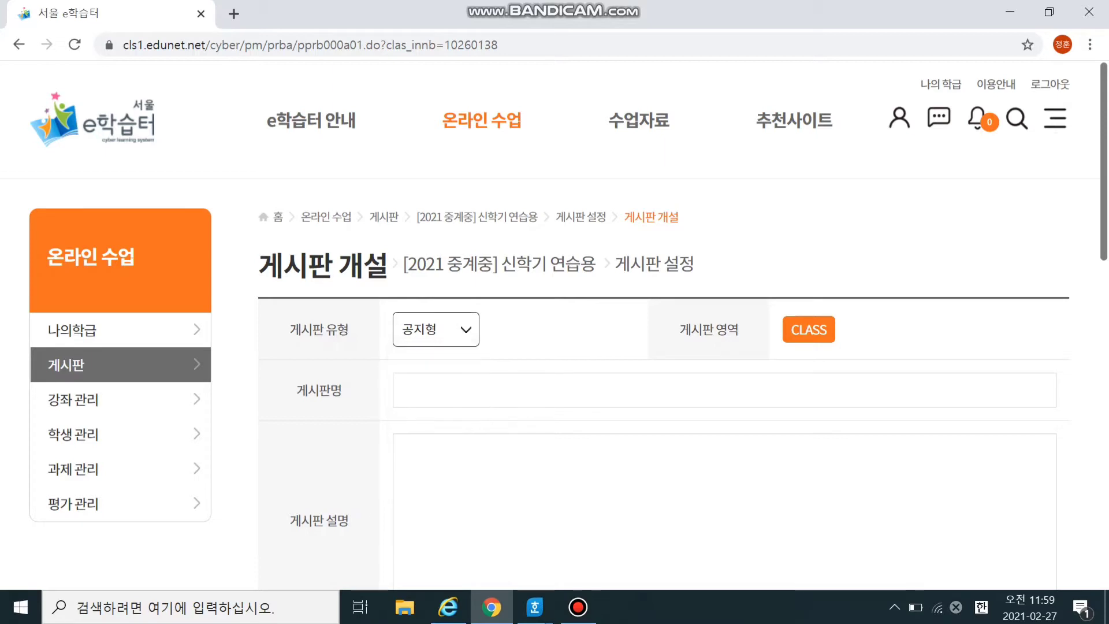
Step: Examine the new board form's attachment, New and Hot display, and view count settings
scroll(664, 381, down, 3)
scroll(664, 381, down, 3)
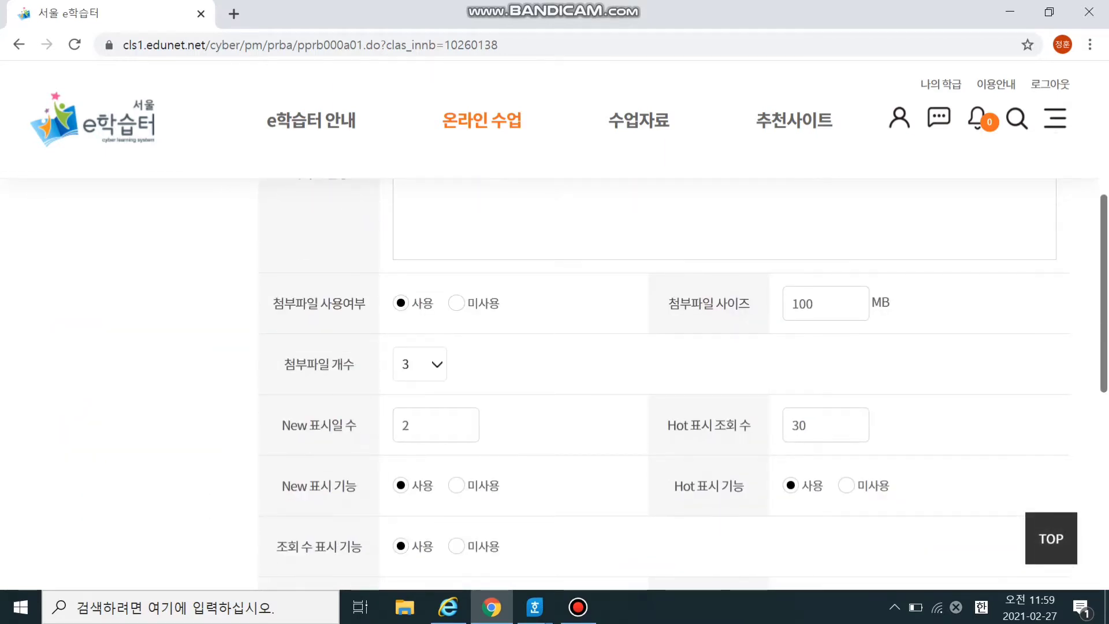
scroll(664, 382, down, 3)
scroll(664, 381, up, 3)
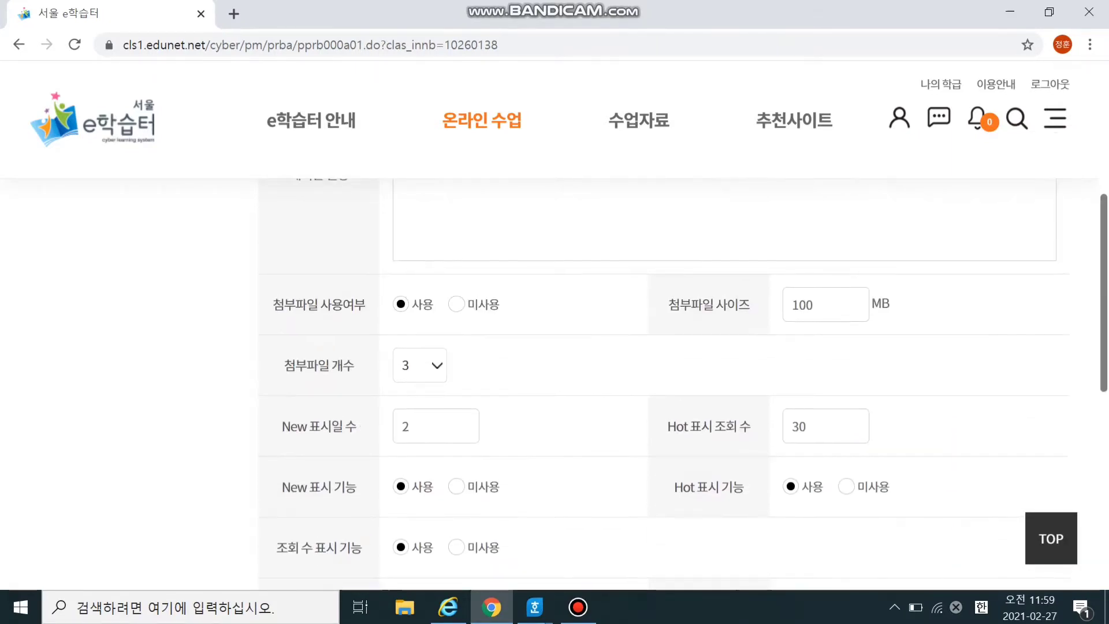
scroll(664, 381, up, 3)
scroll(665, 381, down, 3)
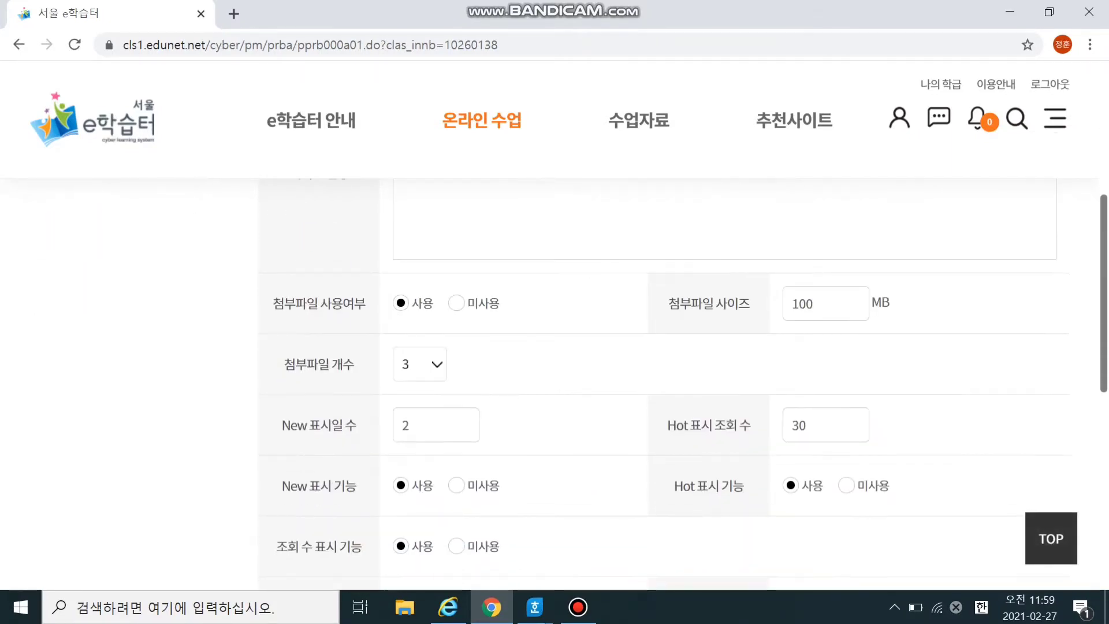
scroll(665, 381, down, 3)
scroll(665, 382, up, 6)
scroll(664, 381, down, 1)
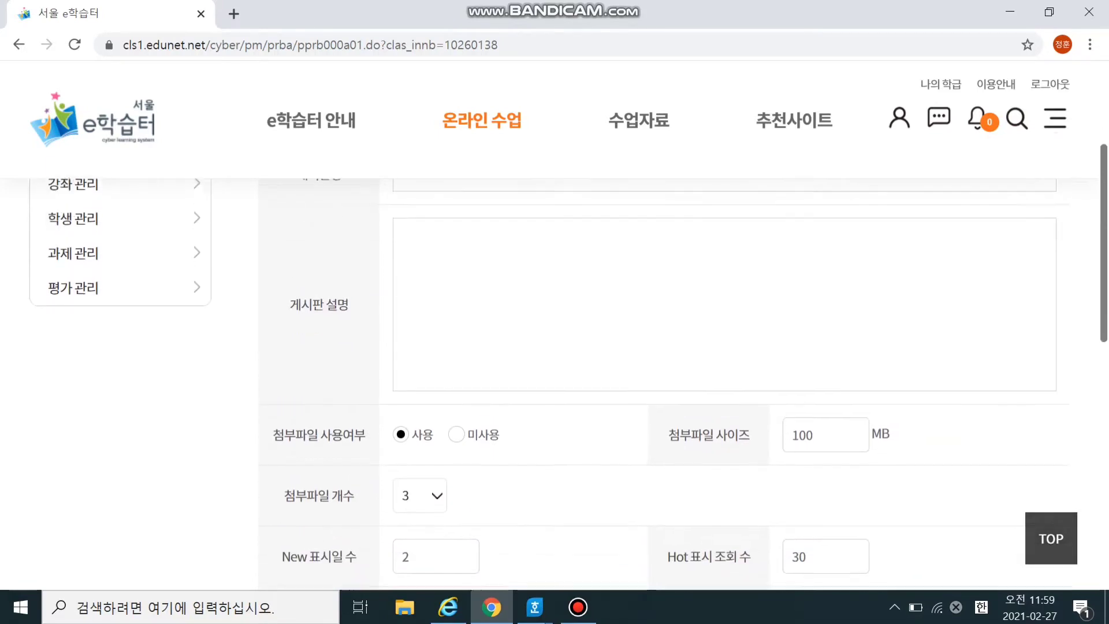
scroll(665, 382, up, 4)
Step: Name the new board 교과별 공지사항
click(476, 390)
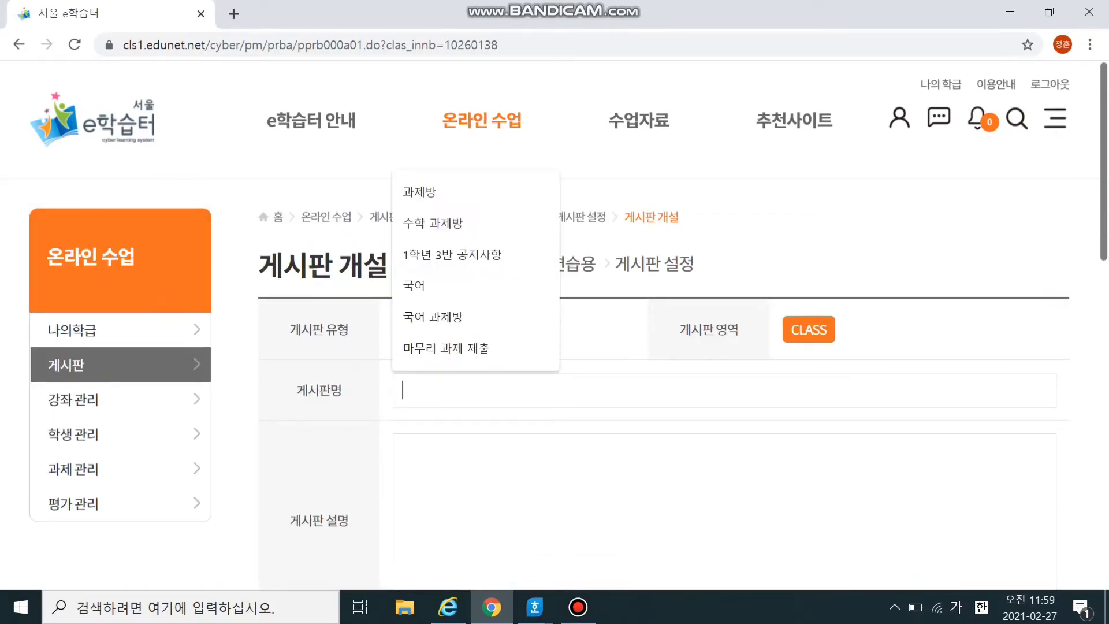
click(477, 390)
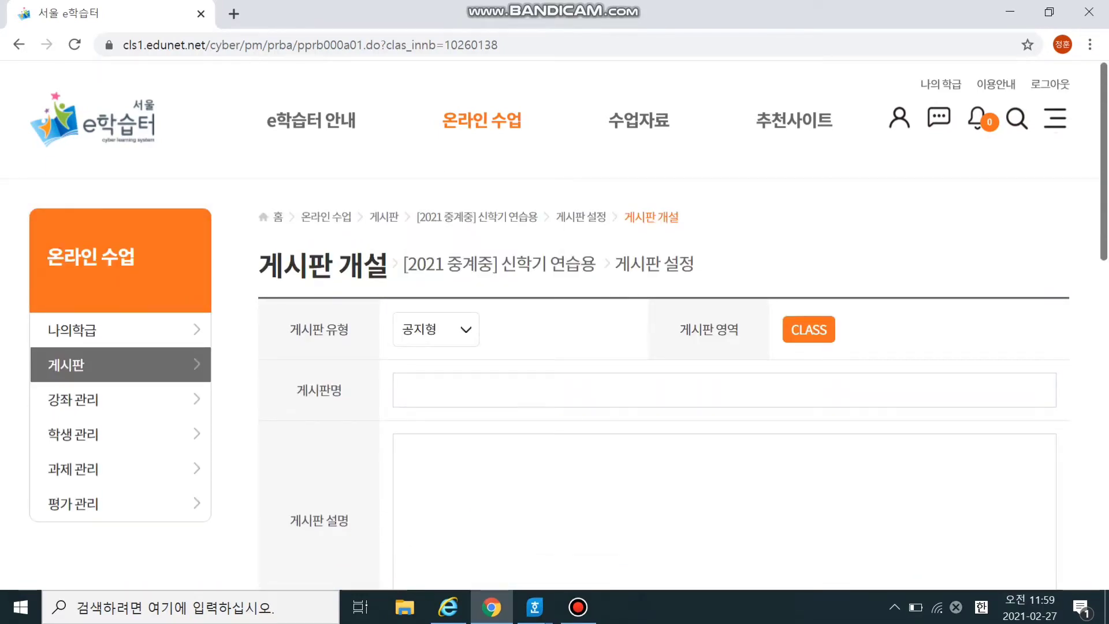
click(476, 390)
click(476, 497)
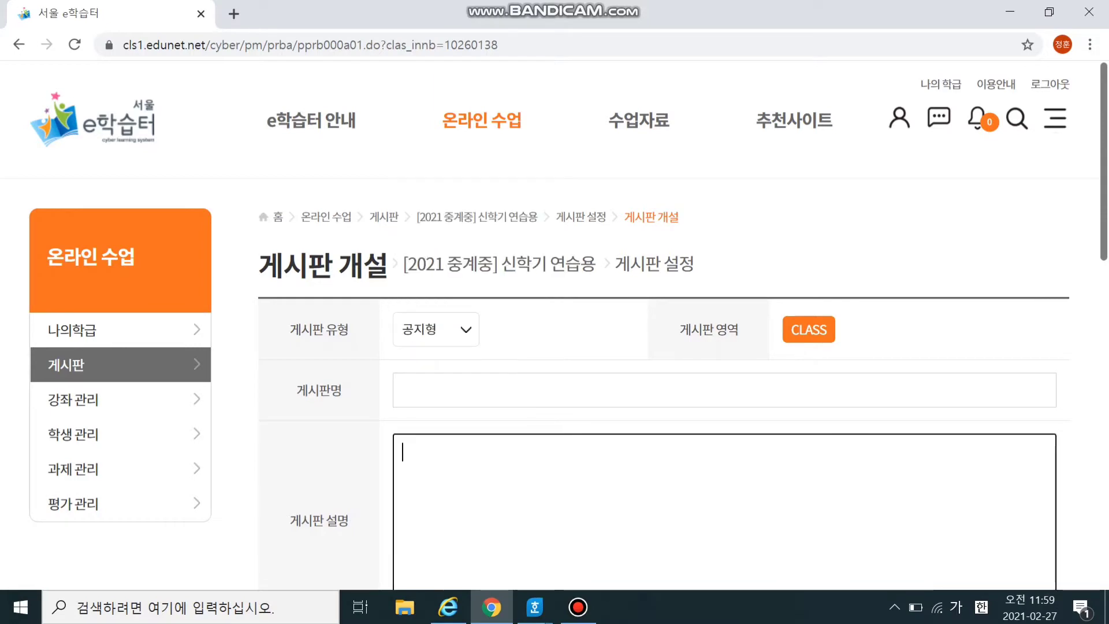
click(476, 390)
click(476, 390)
text(교)
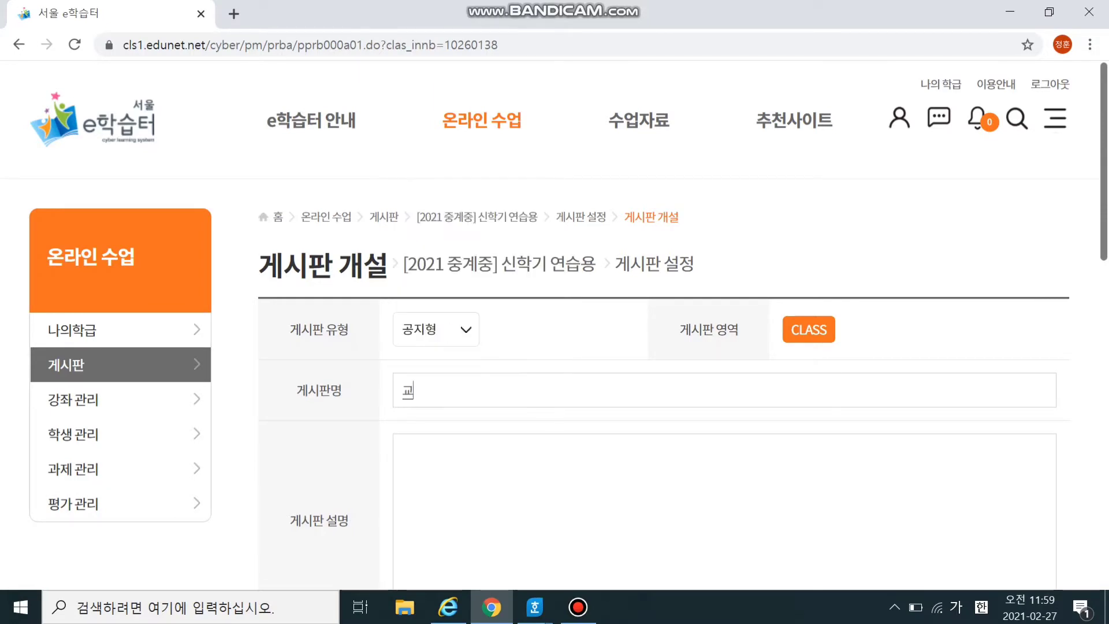
text(과별 공지사하)
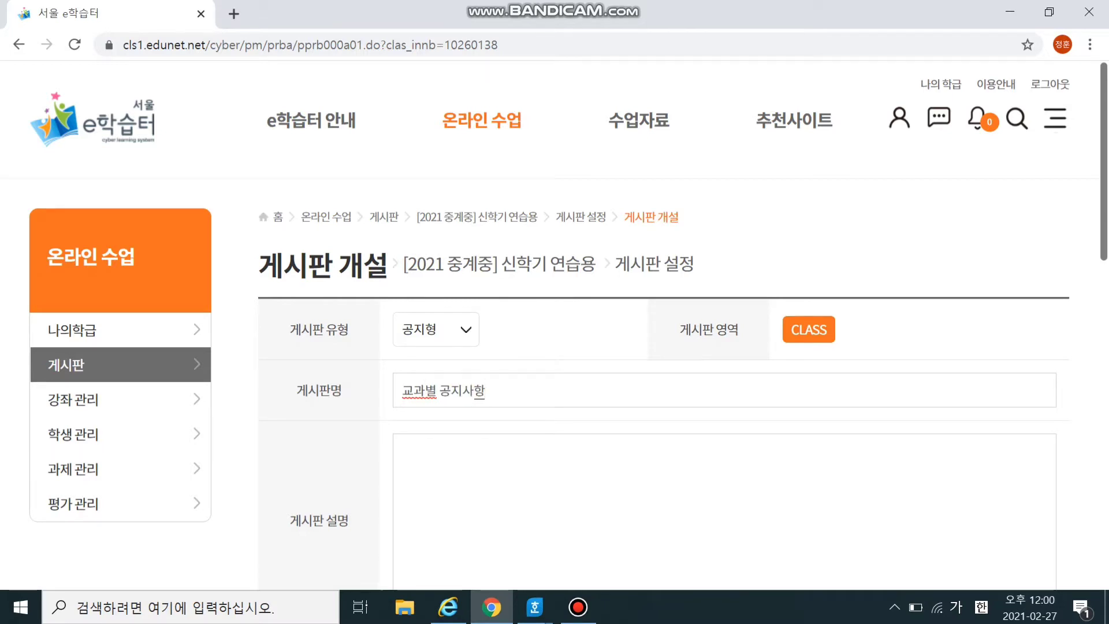
Step: Enter 공지 as the board description and set the number of attachments to 10
scroll(477, 390, down, 2)
click(477, 381)
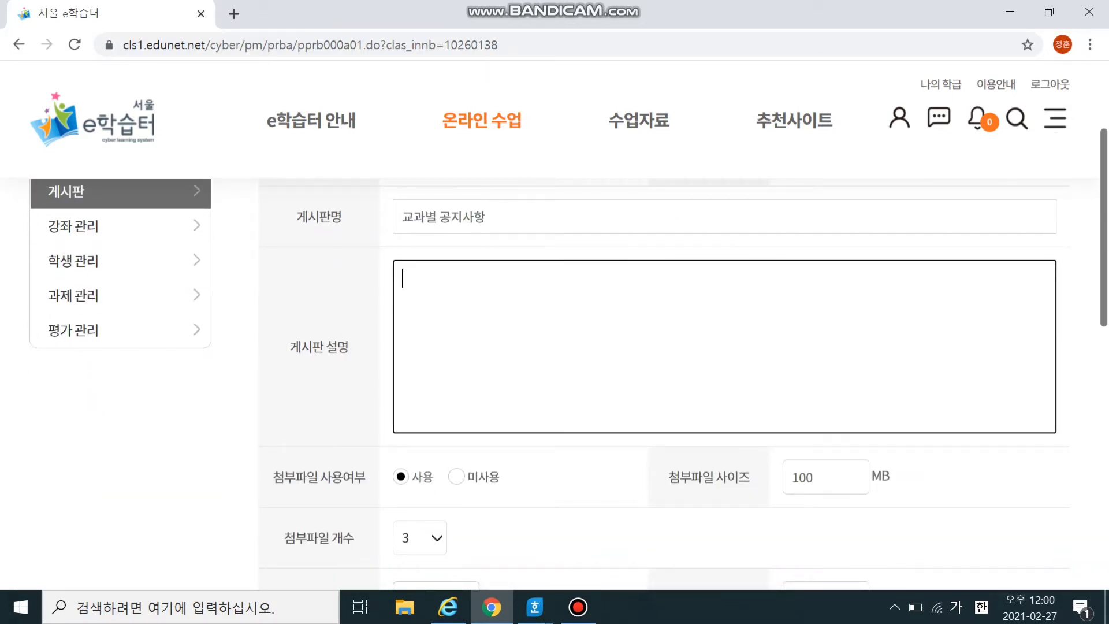
text(공지)
scroll(555, 381, down, 1)
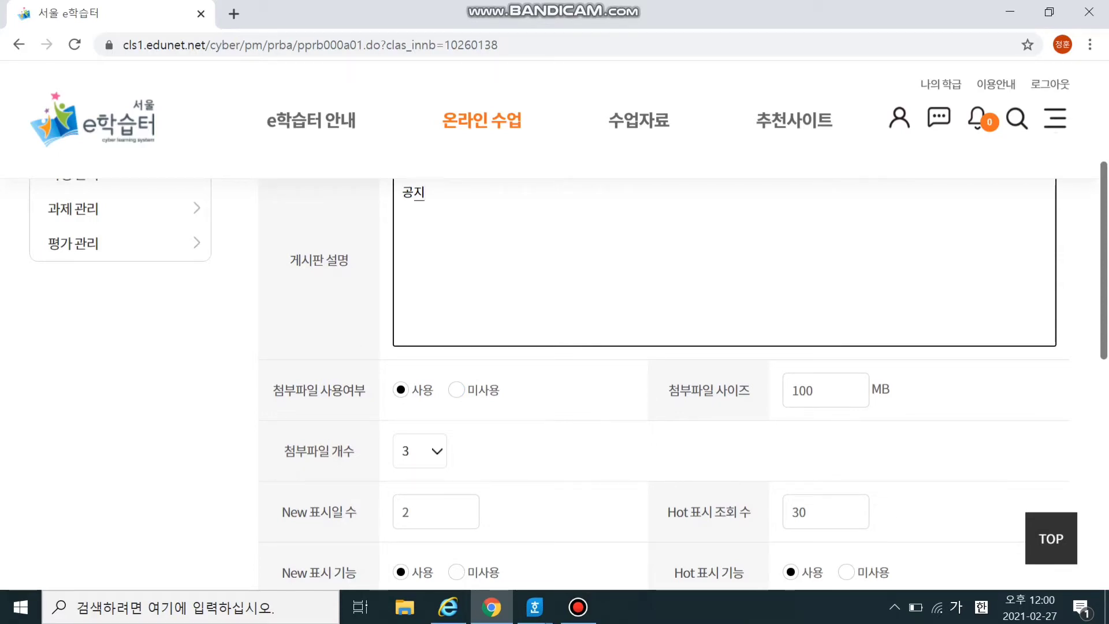
scroll(420, 364, down, 1)
click(420, 364)
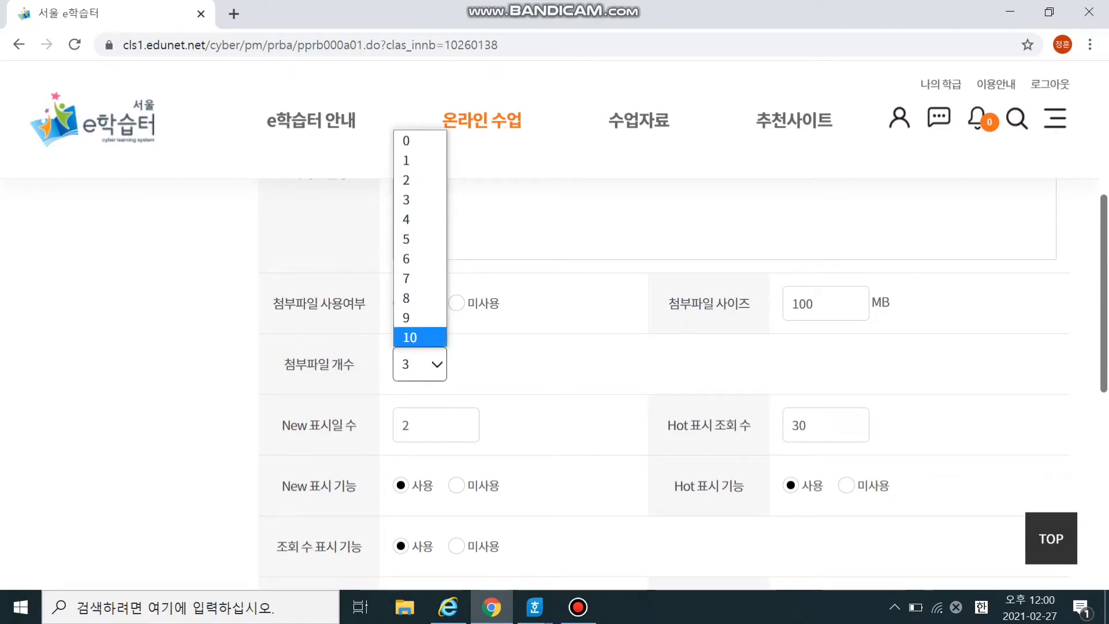
click(410, 337)
Step: Try allowing replies and comments on the new board, and set both options back to 불가능
scroll(664, 381, down, 3)
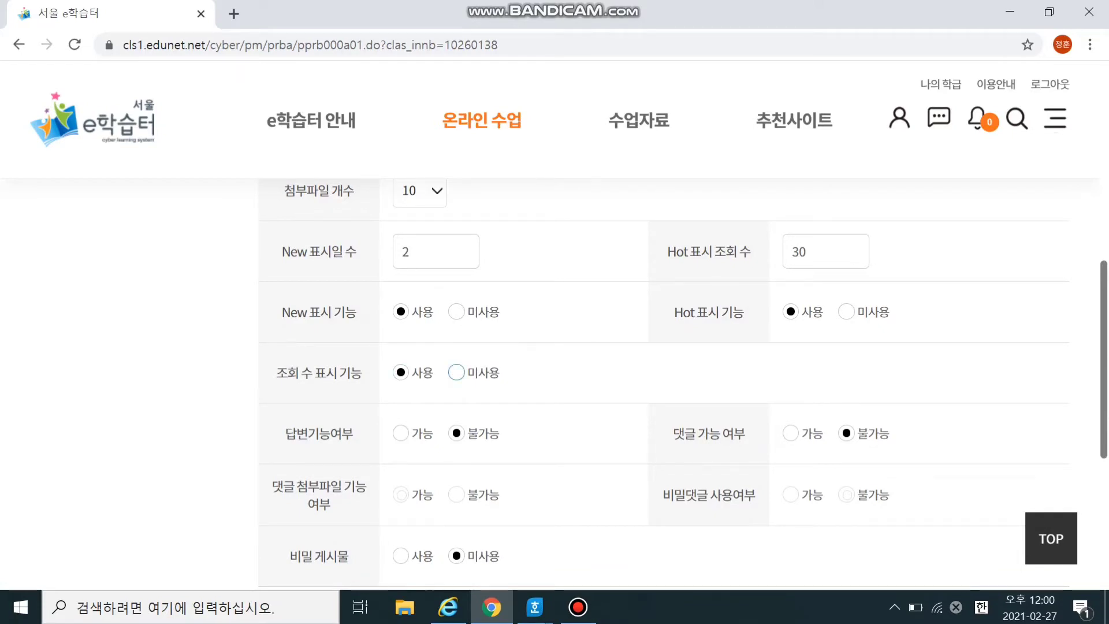
scroll(664, 381, down, 2)
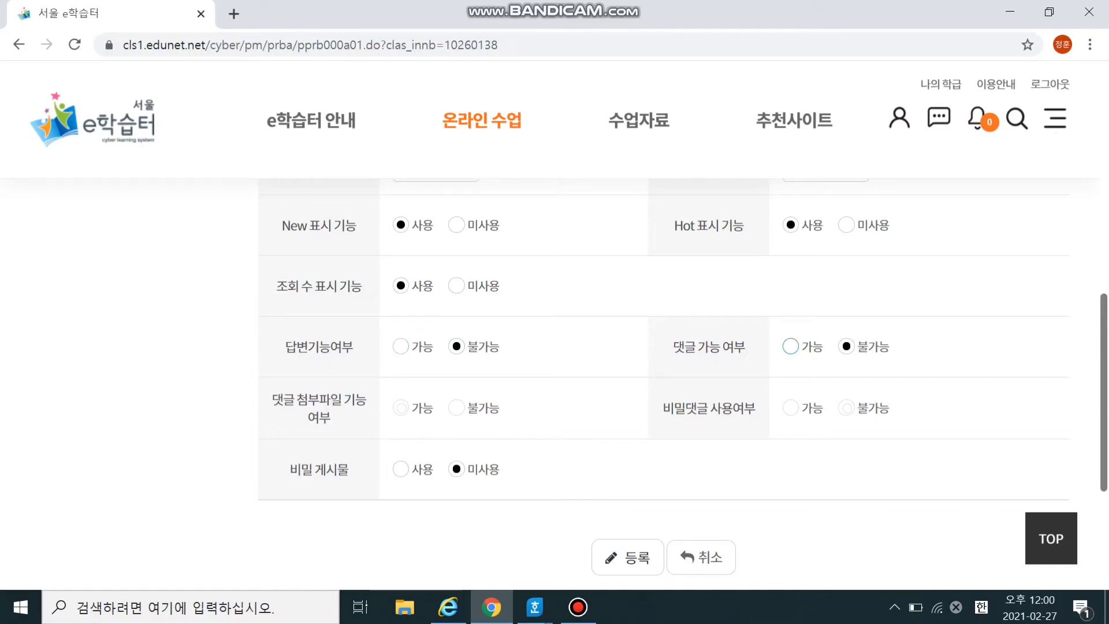
click(791, 346)
click(400, 347)
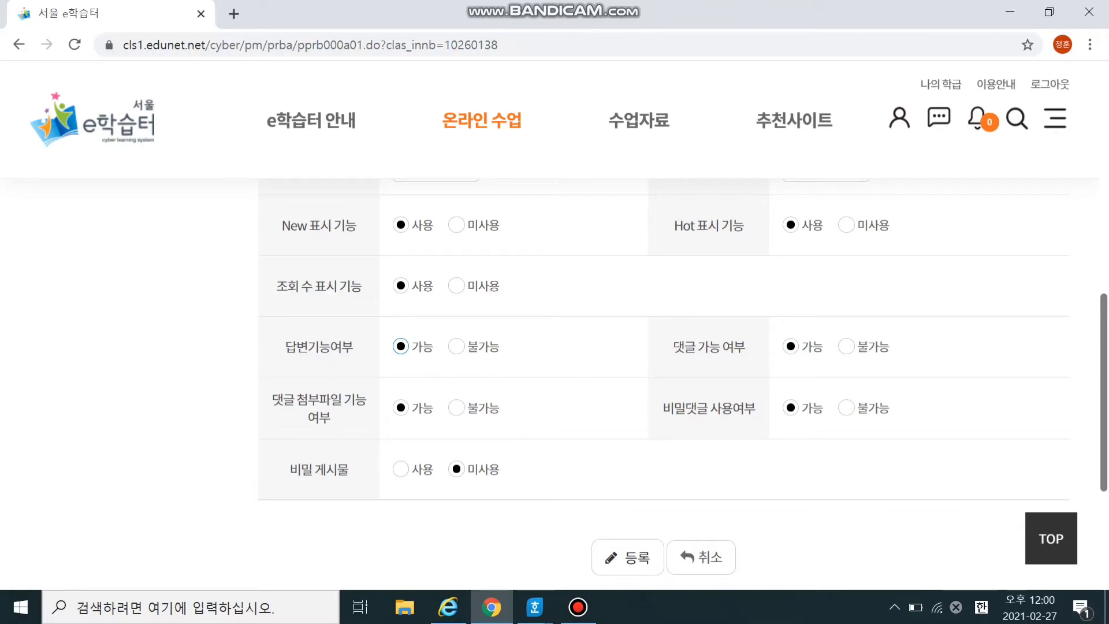
scroll(400, 383, down, 1)
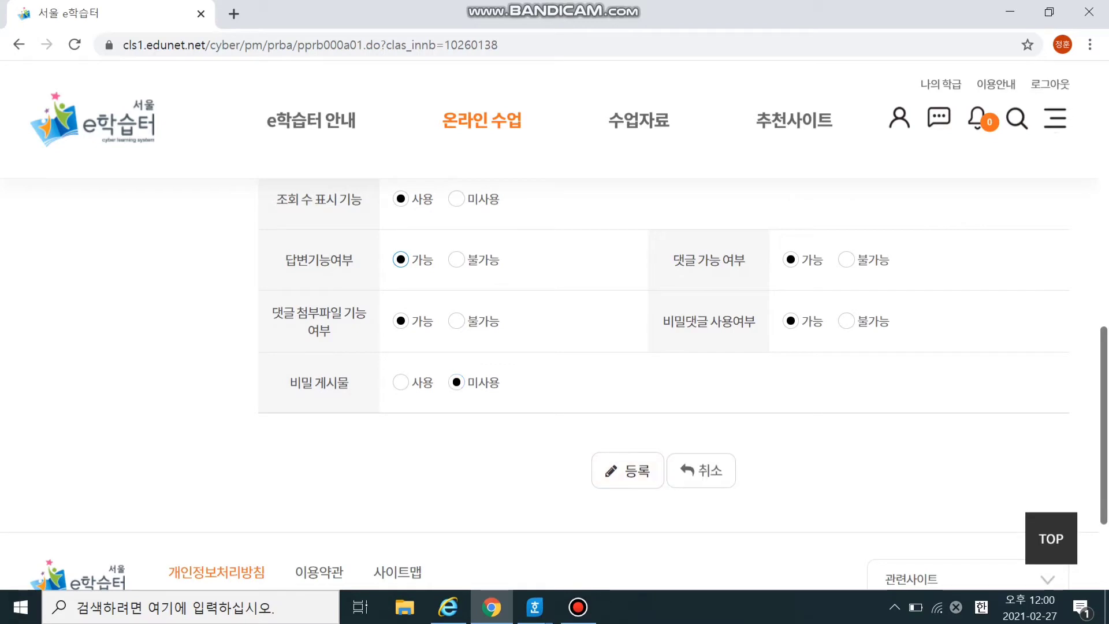
click(457, 260)
click(847, 260)
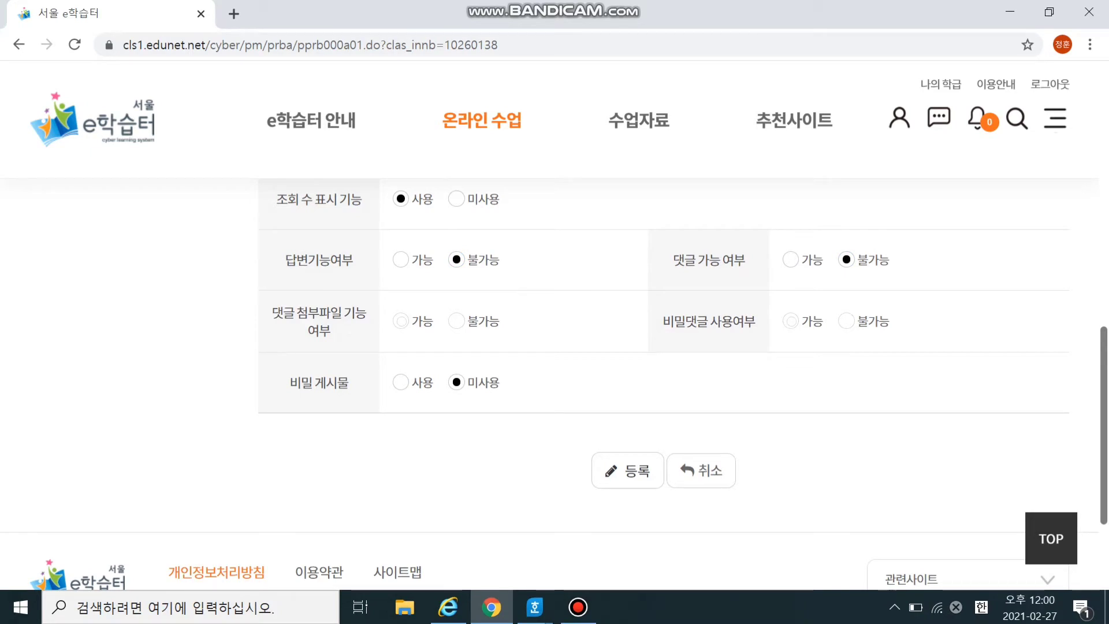
Step: Register the new board and confirm the registration
scroll(627, 383, down, 1)
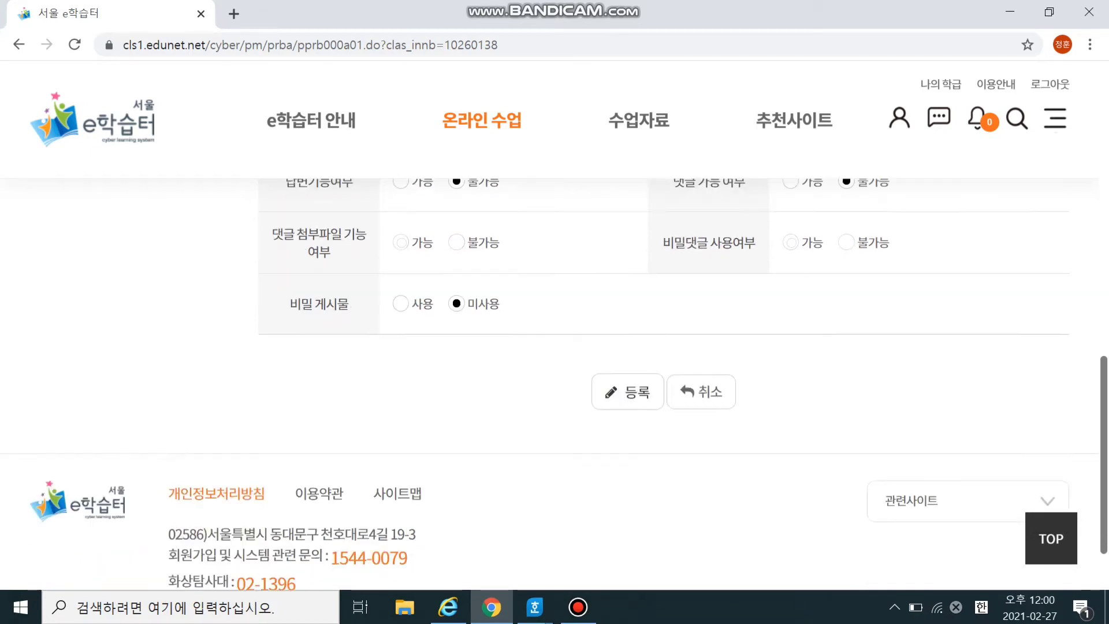
click(627, 384)
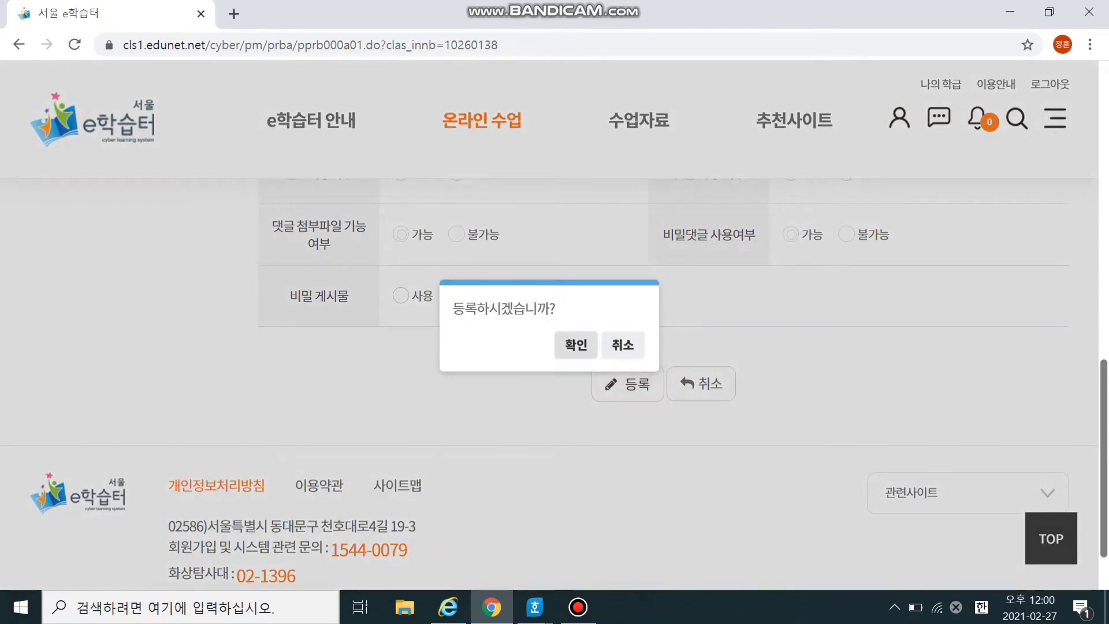
click(576, 345)
key(Return)
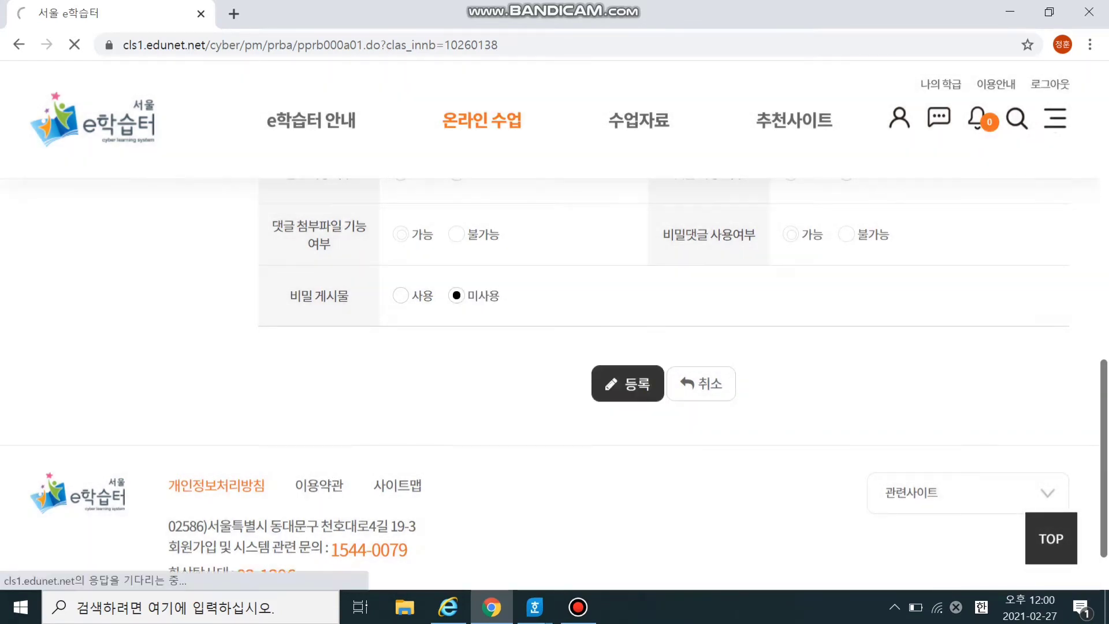
Step: Open the 교과별 공지사항 board and start writing a new post in it
scroll(555, 346, down, 3)
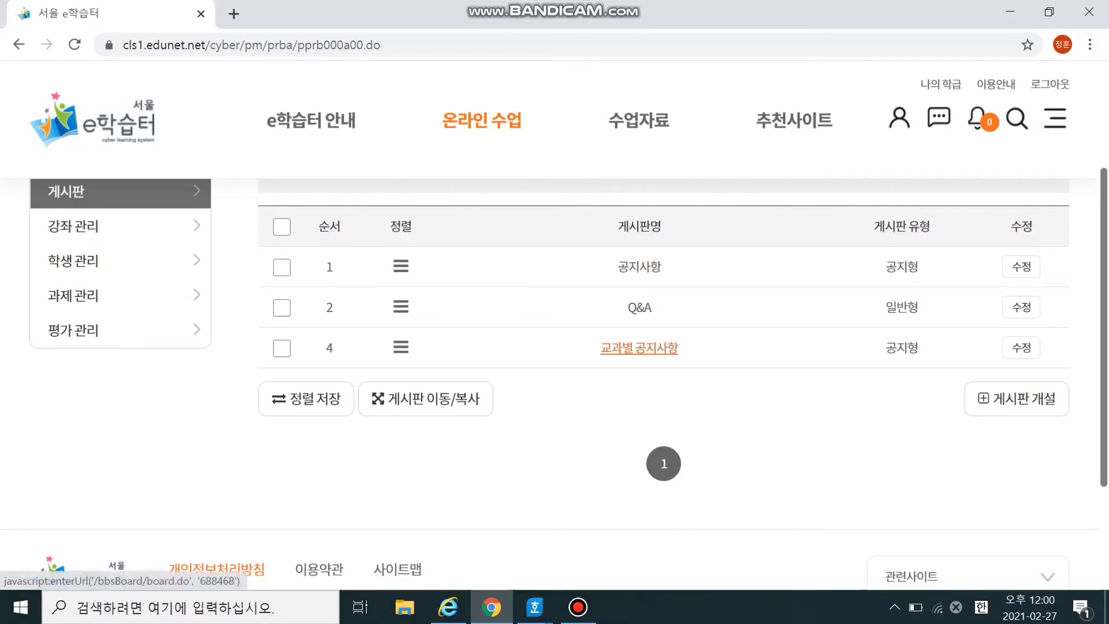
click(640, 347)
scroll(663, 381, down, 1)
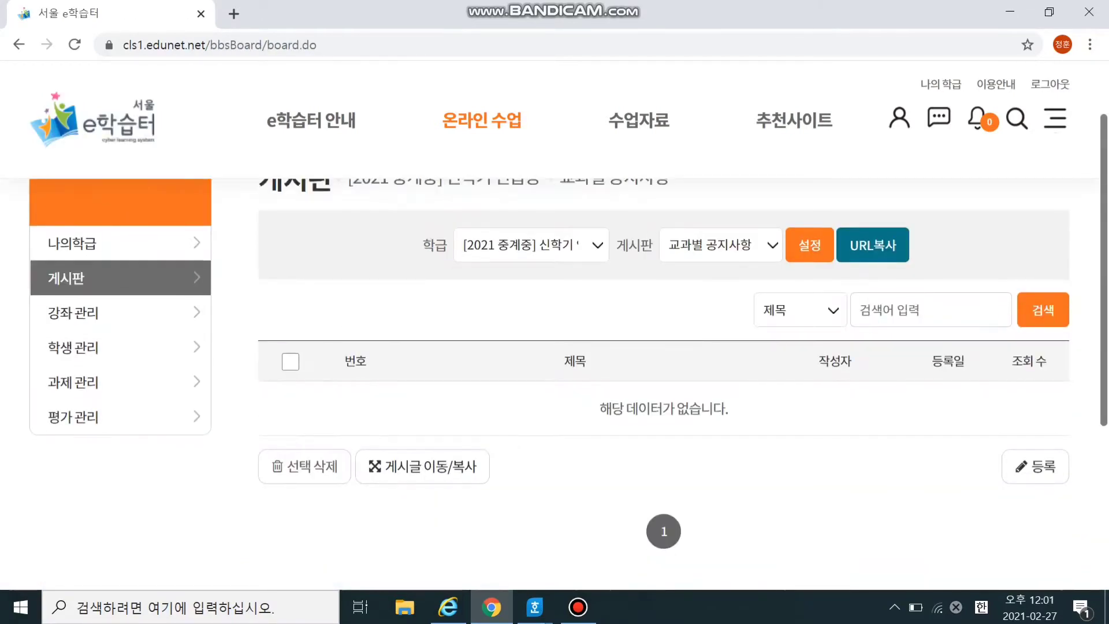
click(1035, 467)
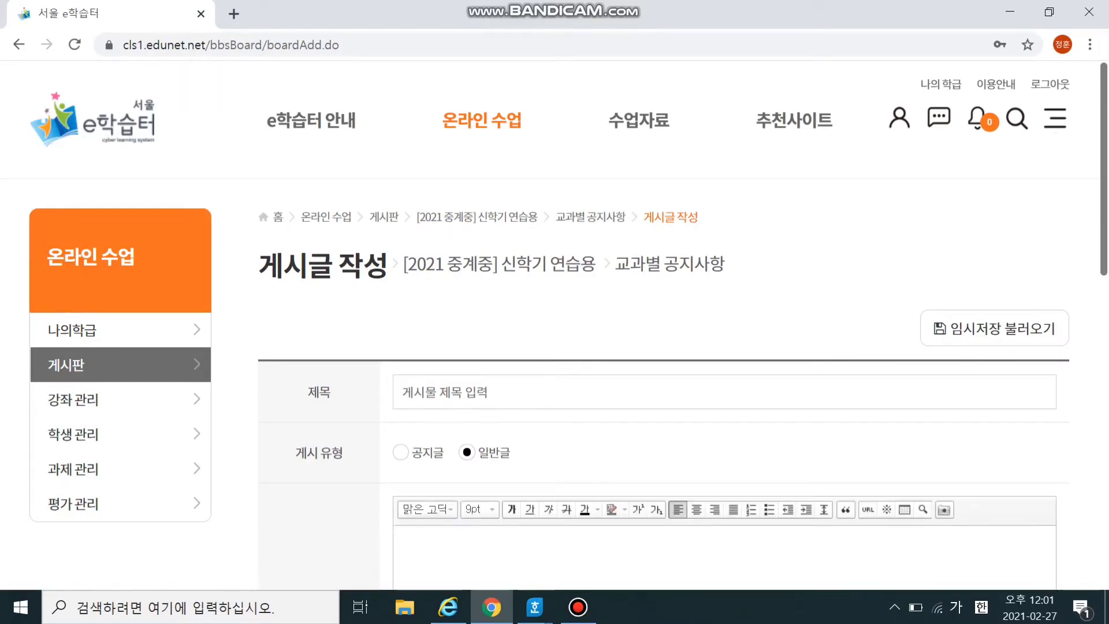
Step: Enter a post title starting with "2월 27일(토)- 교과 공지"
text(ㅎ)
key(BackSpace)
text(2월 2)
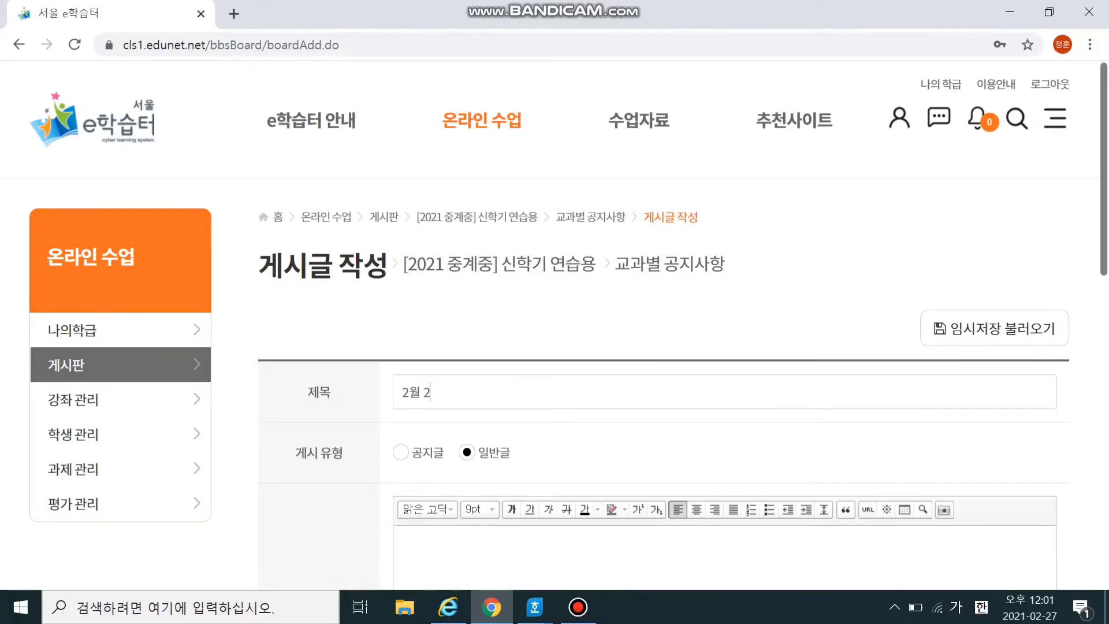
text(7일(토)- ㄱ)
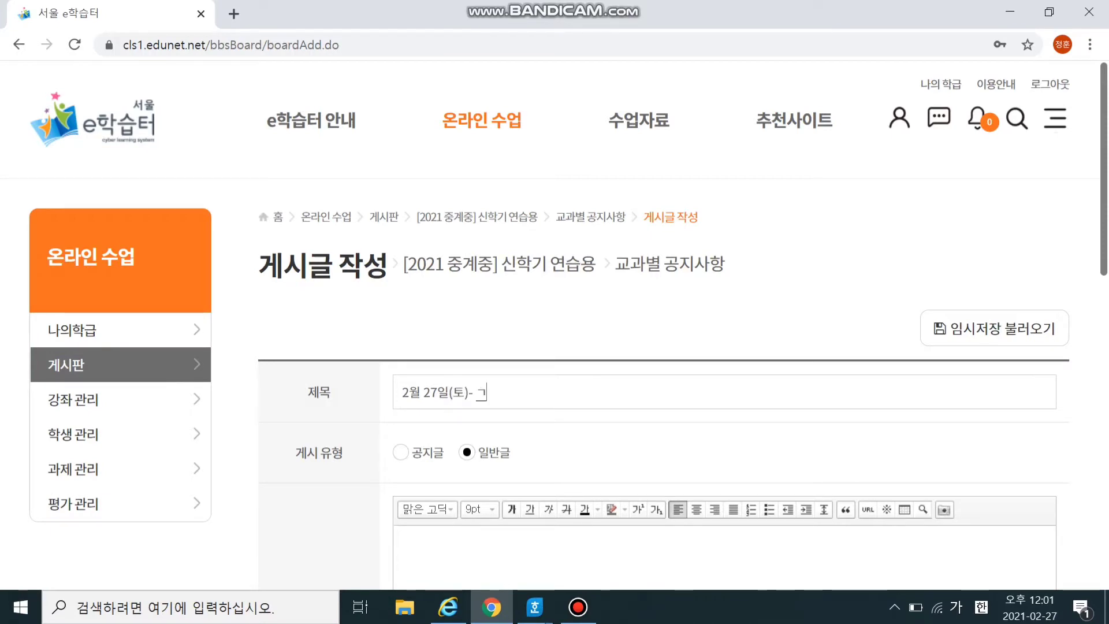
text(교과 공지ㅇ)
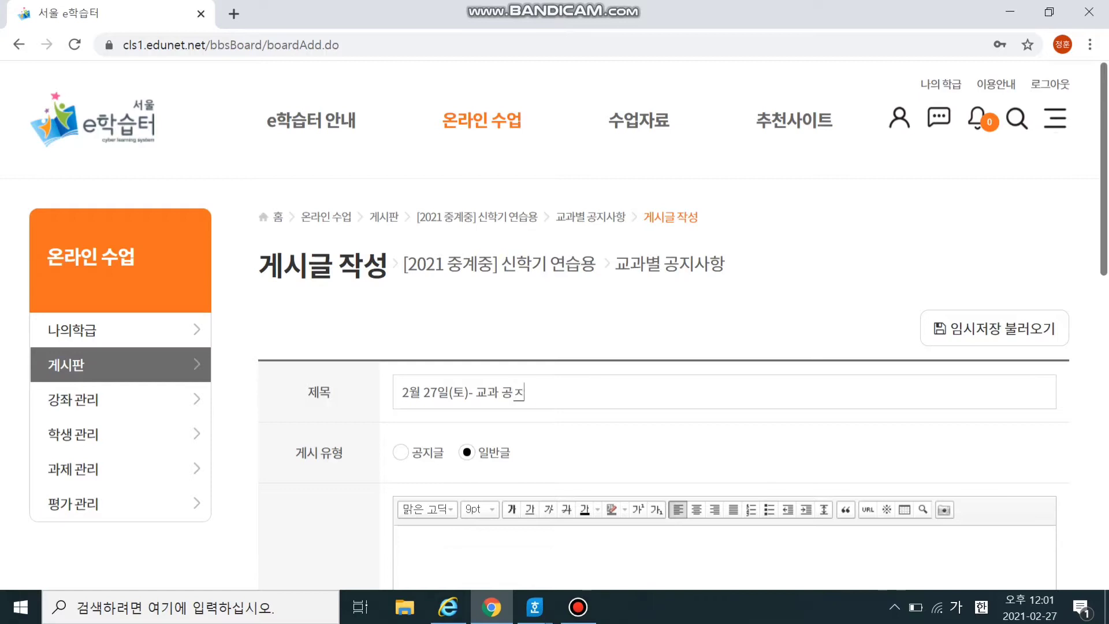
text(ㅏㅇㅎㅏㅇ)
Step: Set the post type to 공지글
scroll(566, 346, down, 3)
scroll(566, 346, down, 2)
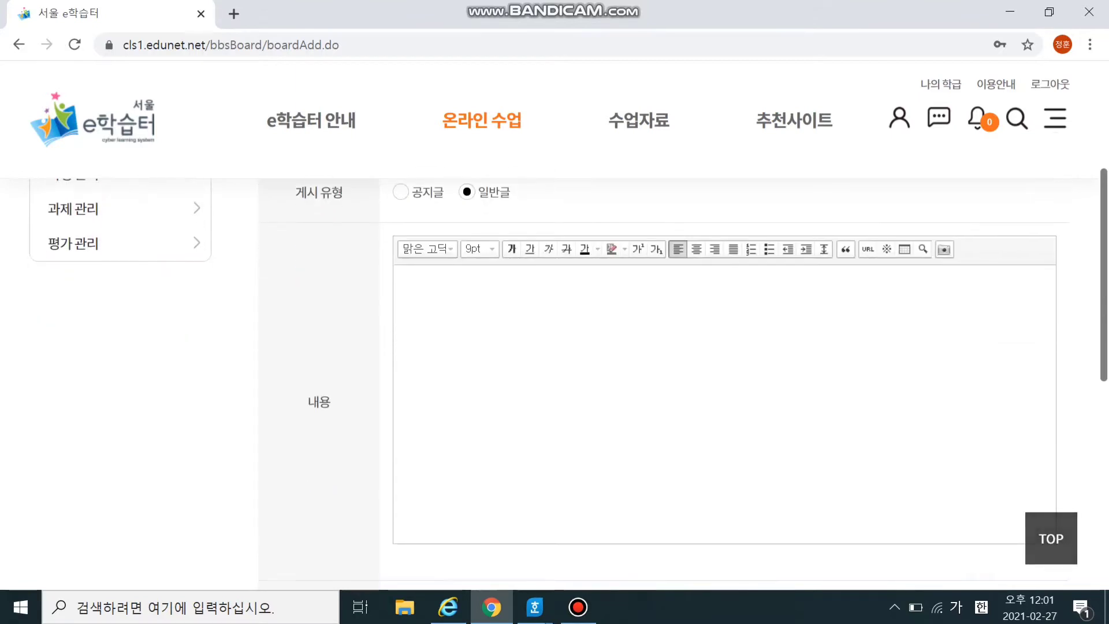
scroll(566, 347, up, 3)
click(400, 352)
scroll(664, 381, down, 5)
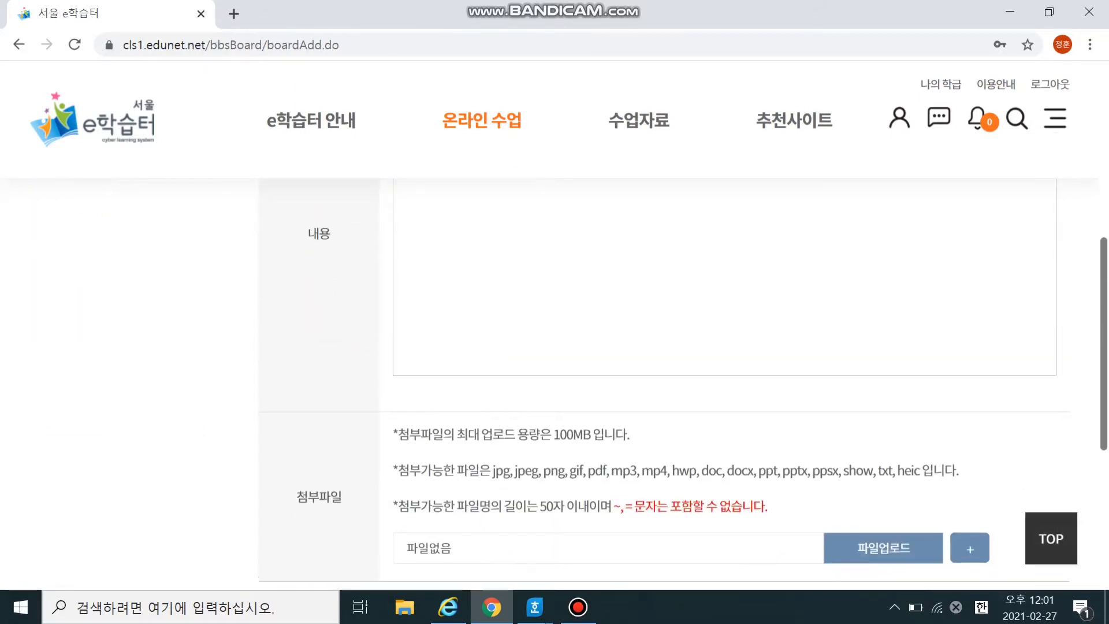
scroll(567, 375, up, 3)
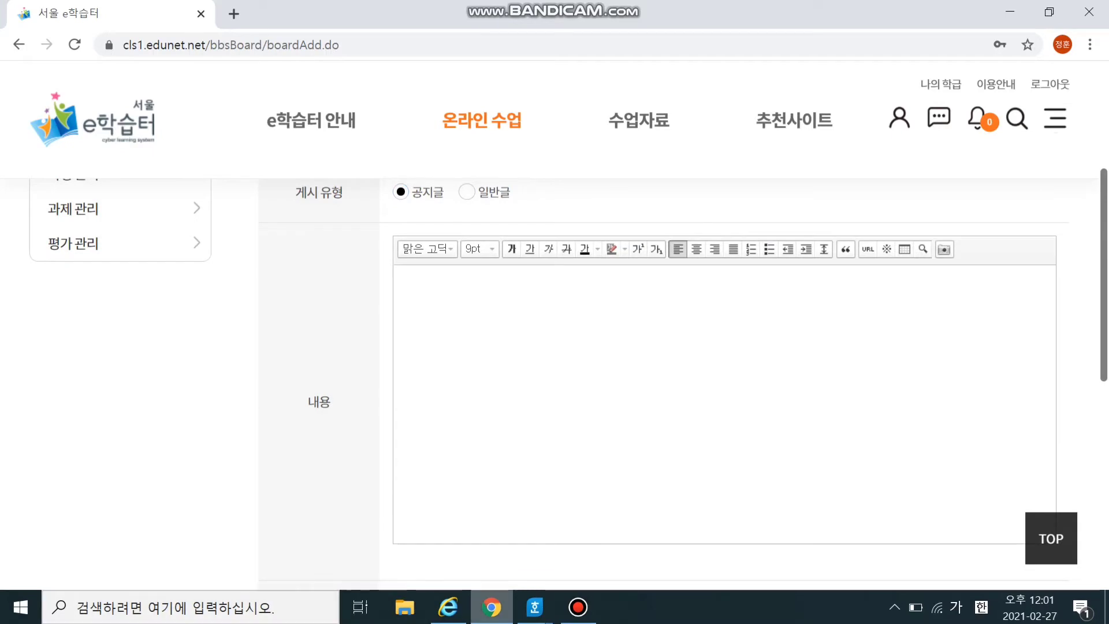
Step: Switch to the 교과공지 폼2021.hwp document in 한글 and copy the [월요일] heading together with its timetable table
mouse_move(535, 607)
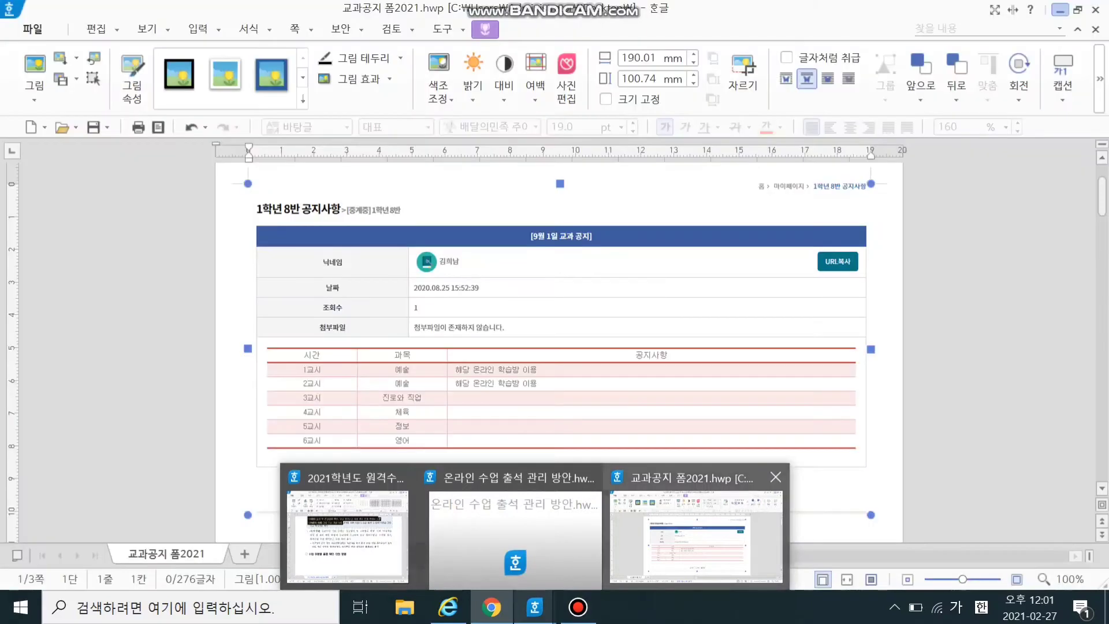
click(696, 536)
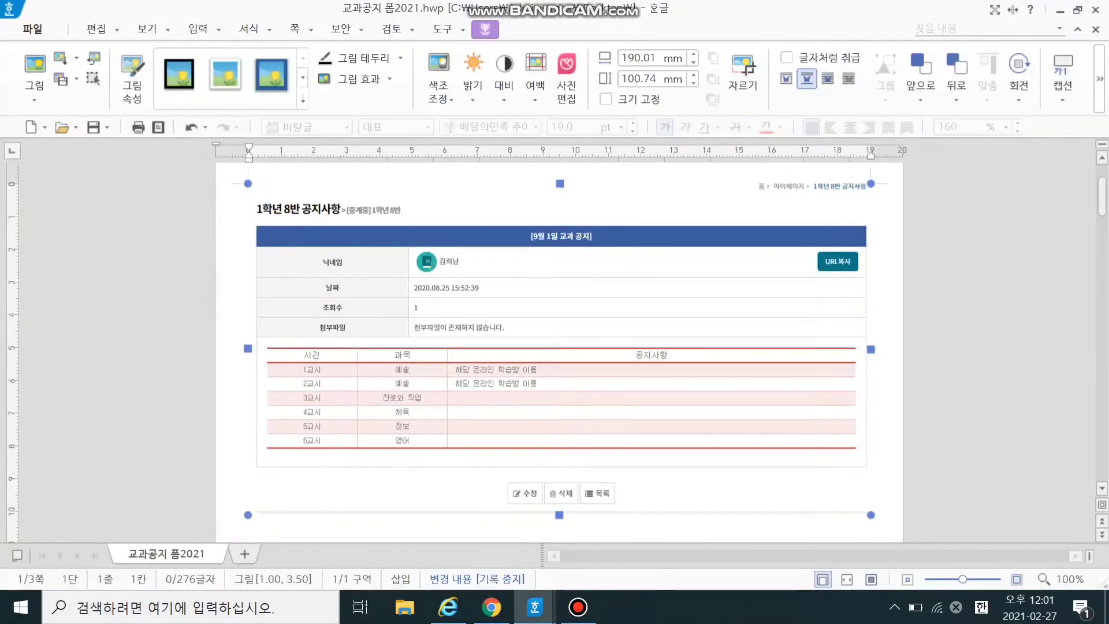
scroll(559, 352, down, 10)
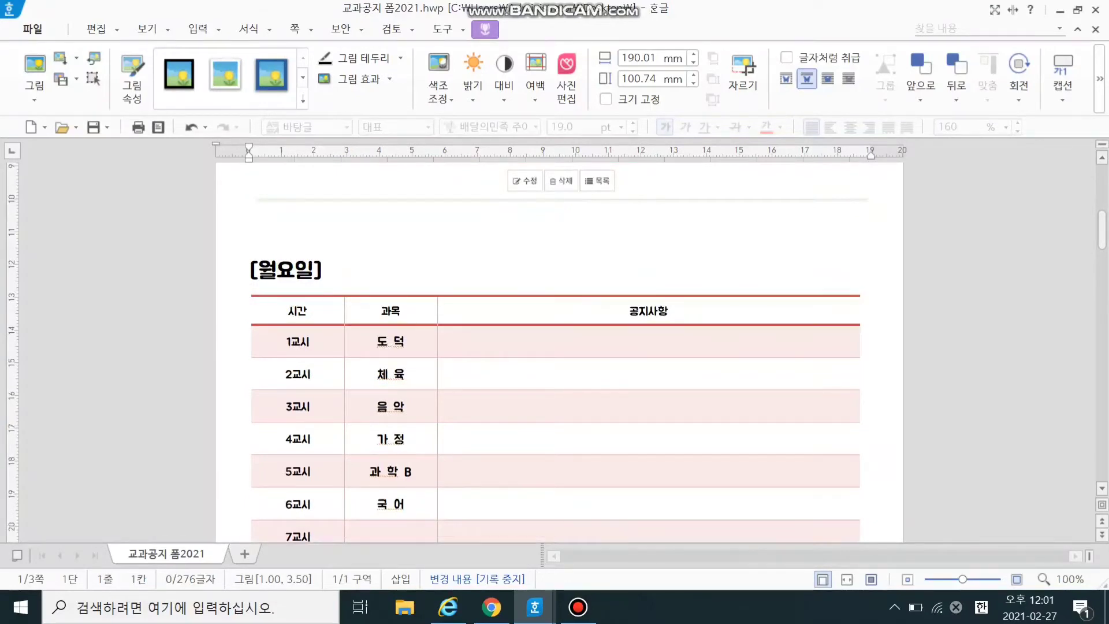
click(325, 270)
key(Home)
key(shift+Down)
key(shift+Down)
key(shift+Down)
key(shift+Down)
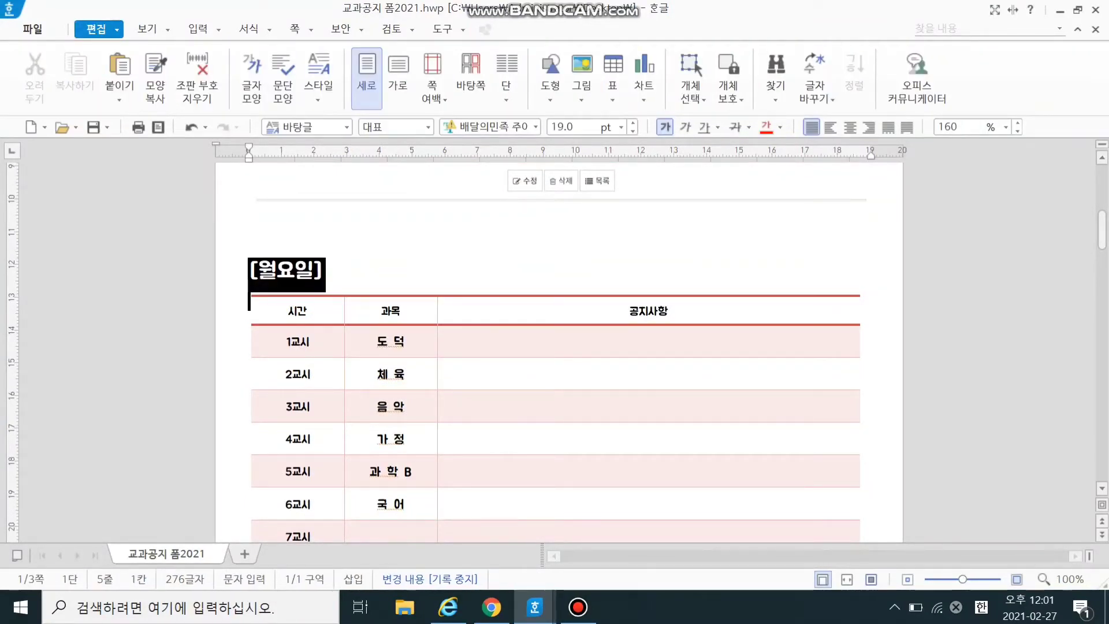
key(ctrl+c)
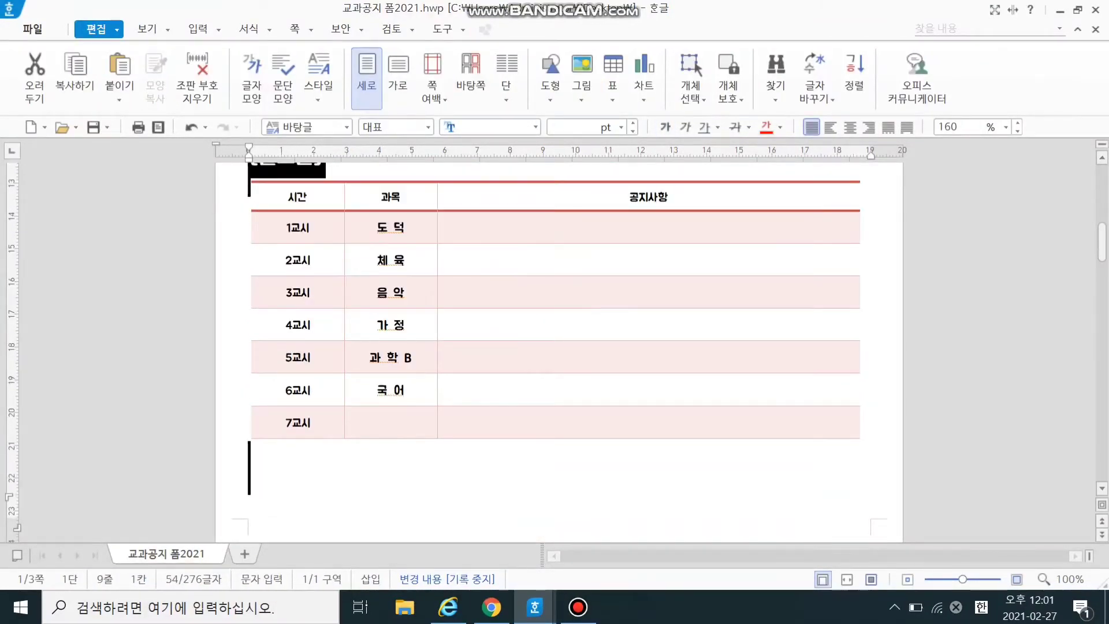
click(534, 607)
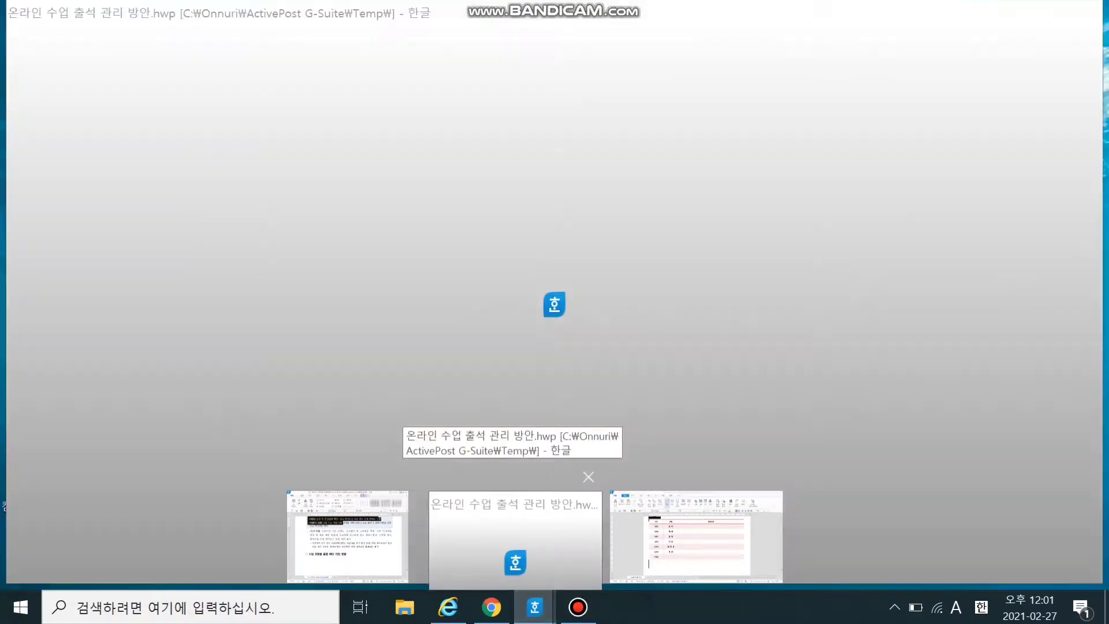
Step: Switch back to the e학습터 post form in Chrome and paste the copied [월요일] timetable into the post's content
click(514, 531)
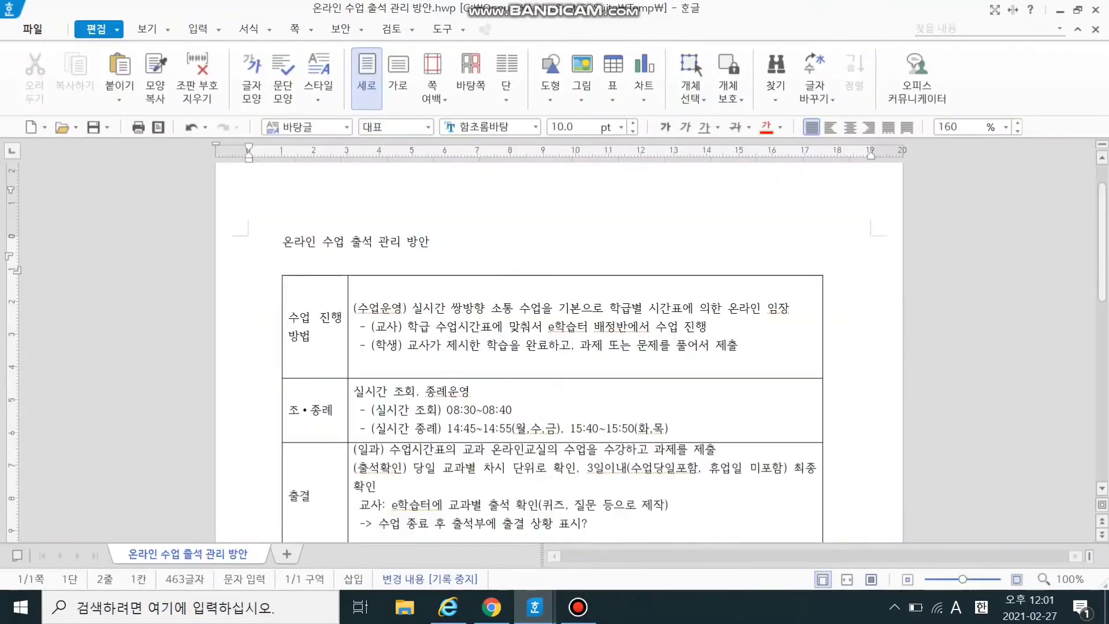
click(696, 538)
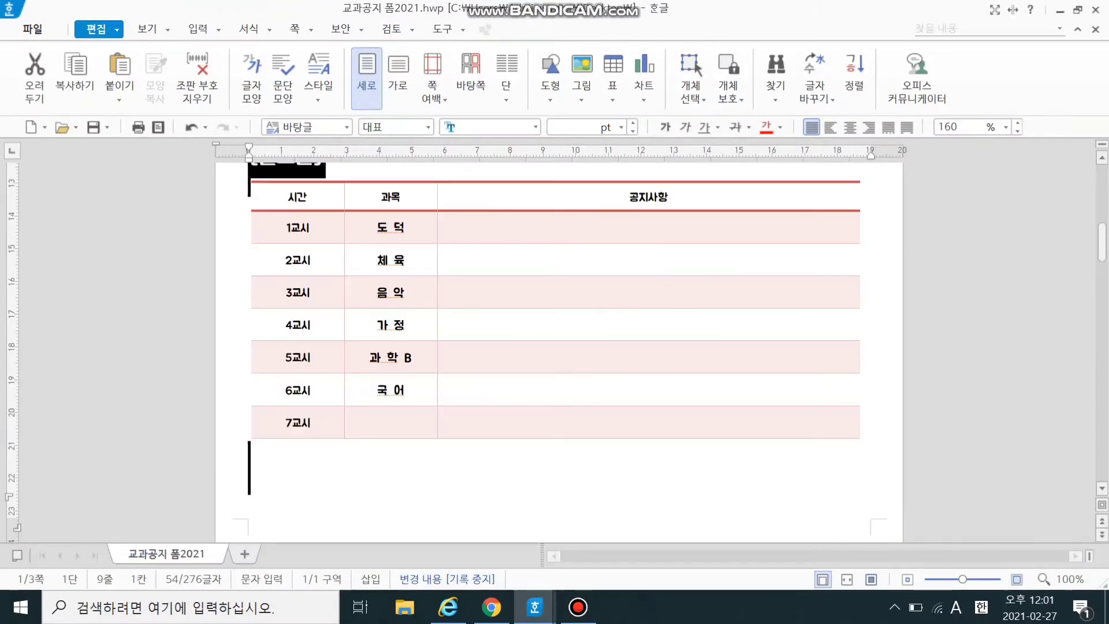
mouse_move(448, 607)
click(491, 607)
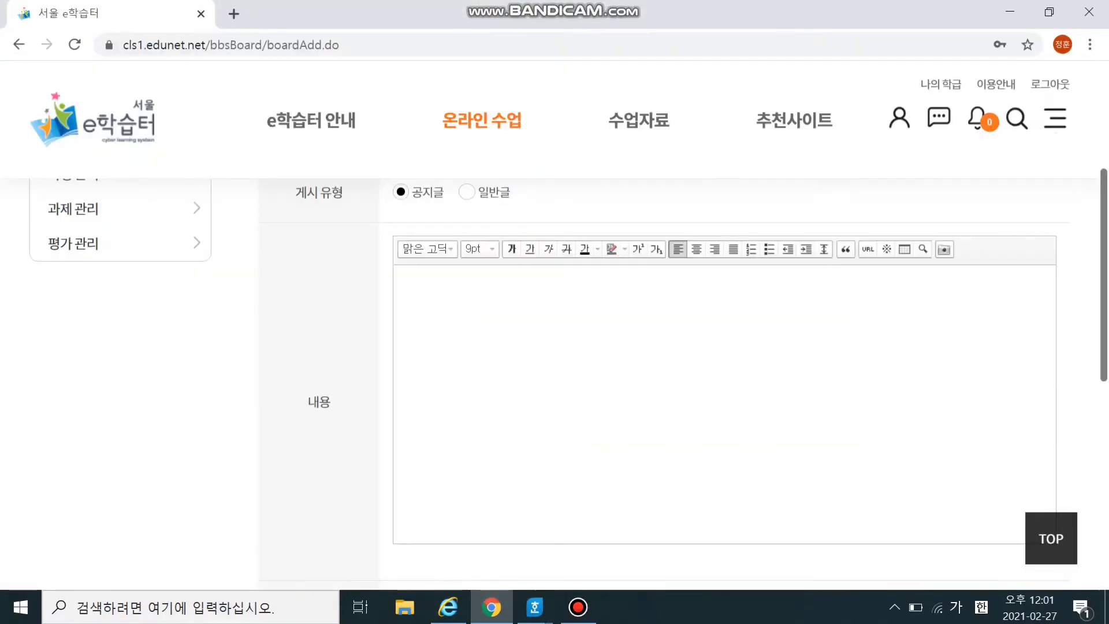
key(ctrl+v)
scroll(718, 375, up, 5)
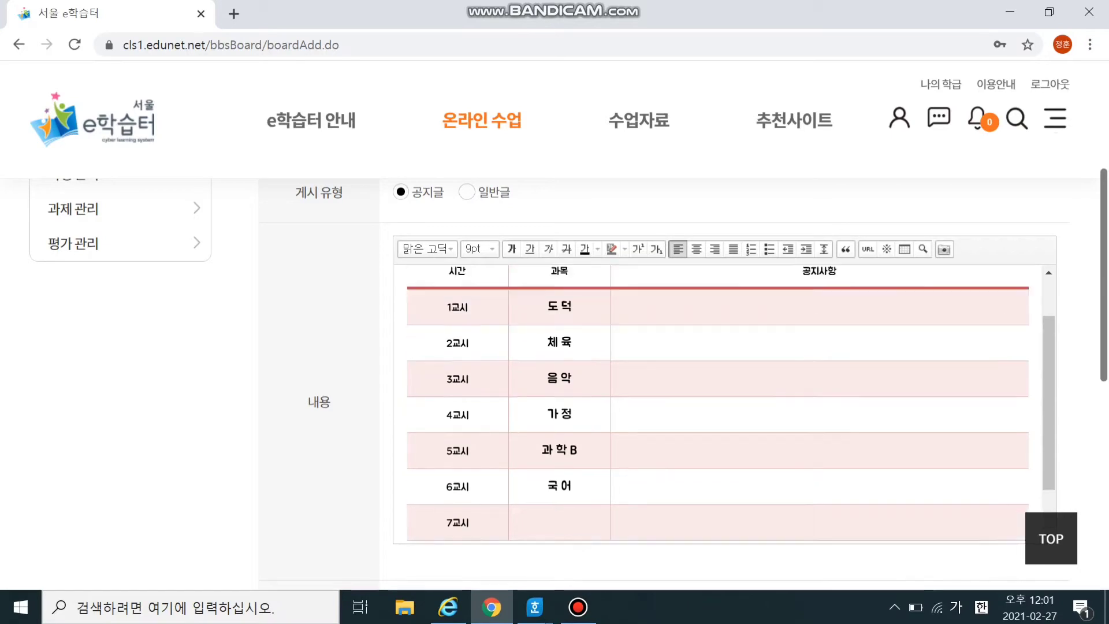
Step: Register the notice post on the 교과별 공지사항 board and confirm the registration
scroll(718, 375, down, 5)
scroll(718, 376, down, 5)
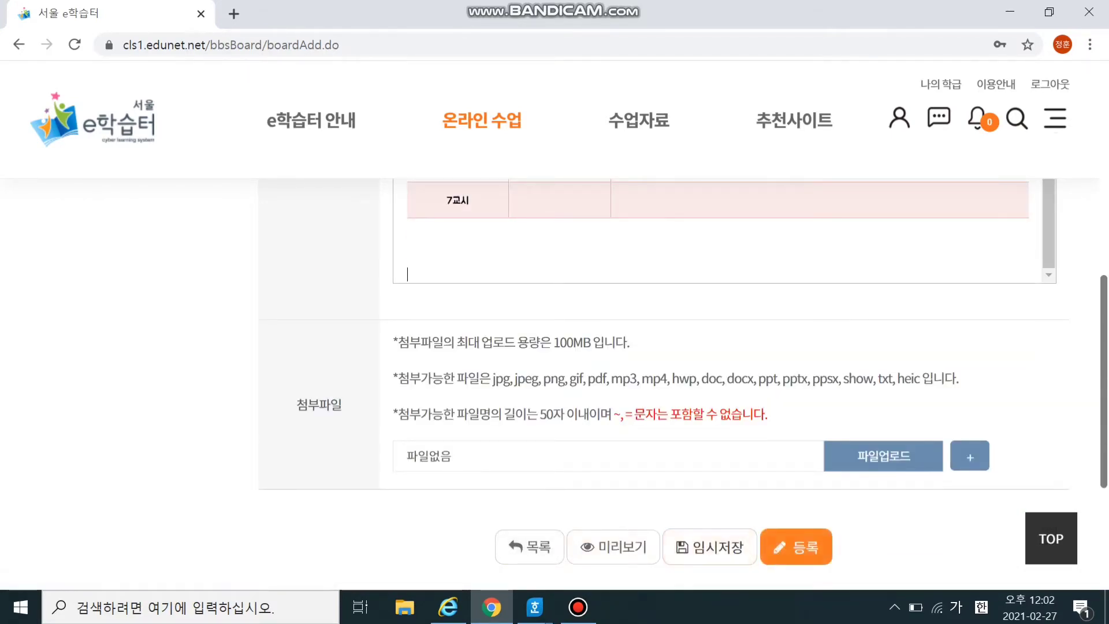
click(796, 546)
key(Return)
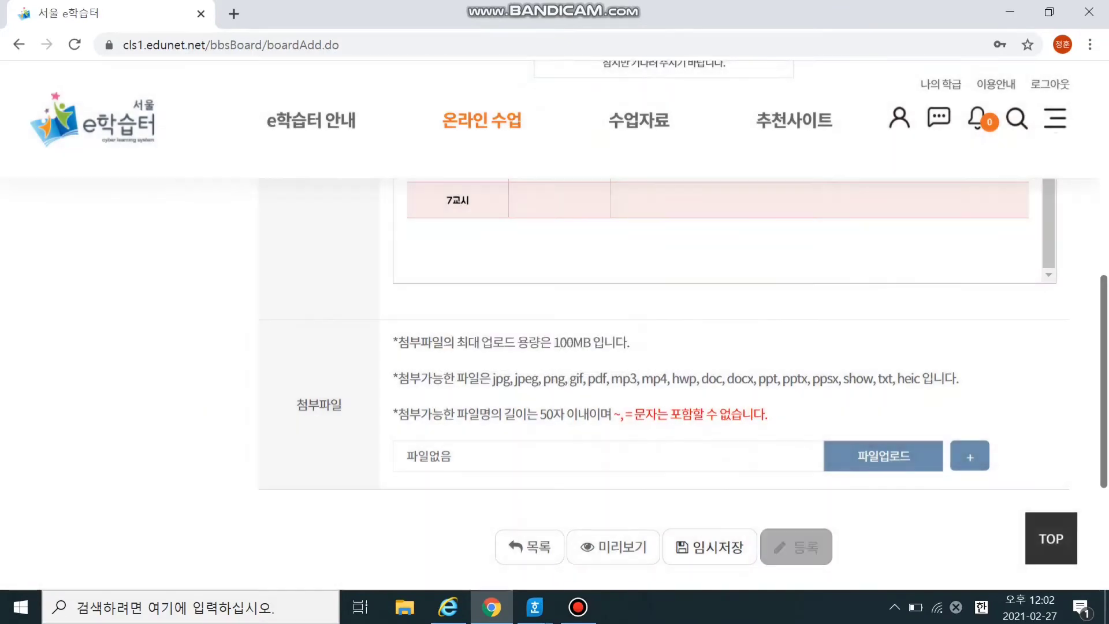
scroll(664, 382, down, 2)
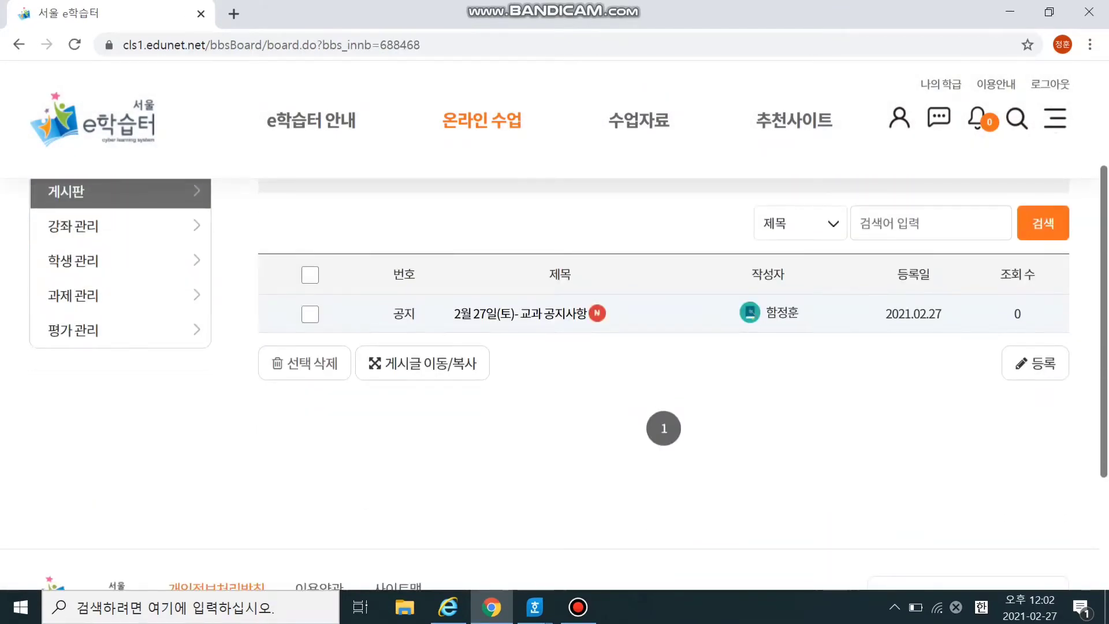
Step: Open the registered "2월 27일(토)- 교과 공지사항" post and start editing it
click(520, 313)
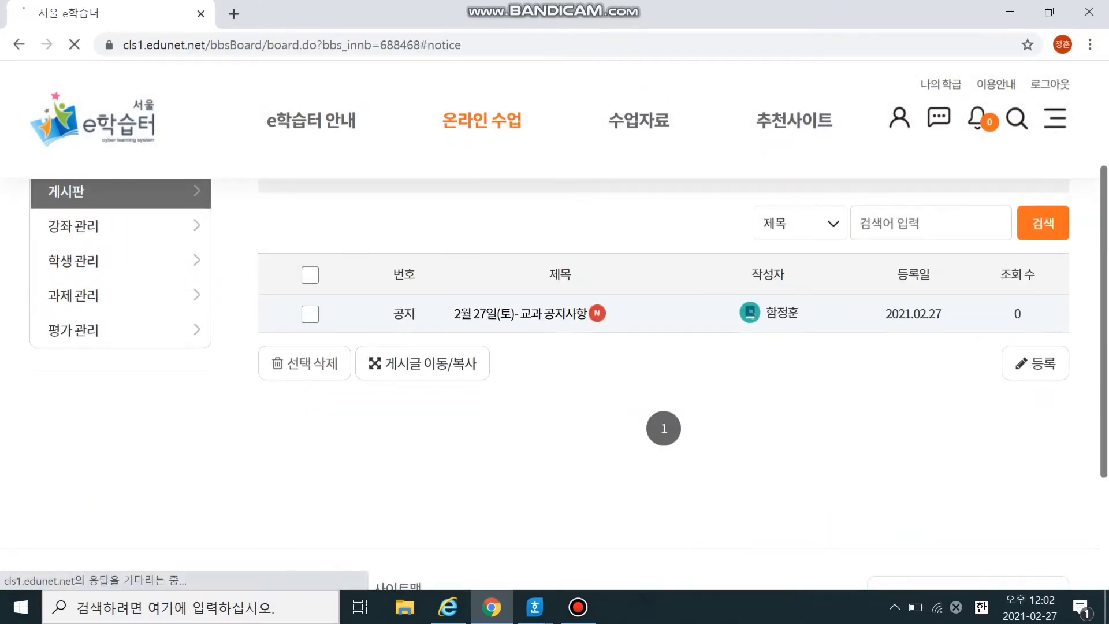
scroll(664, 381, down, 4)
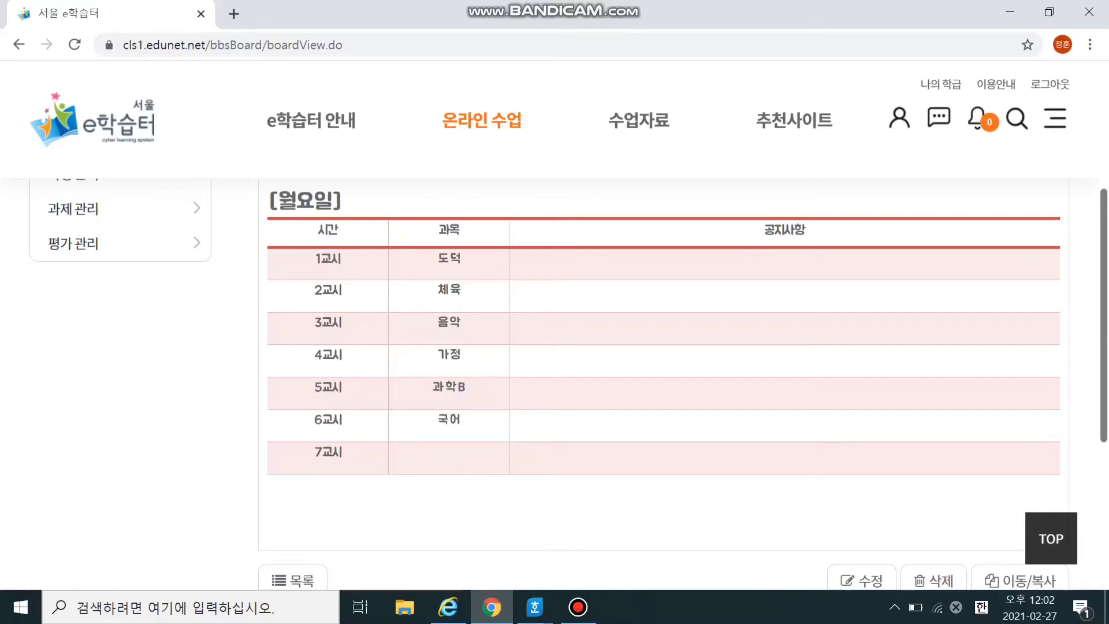
scroll(663, 381, down, 3)
click(862, 408)
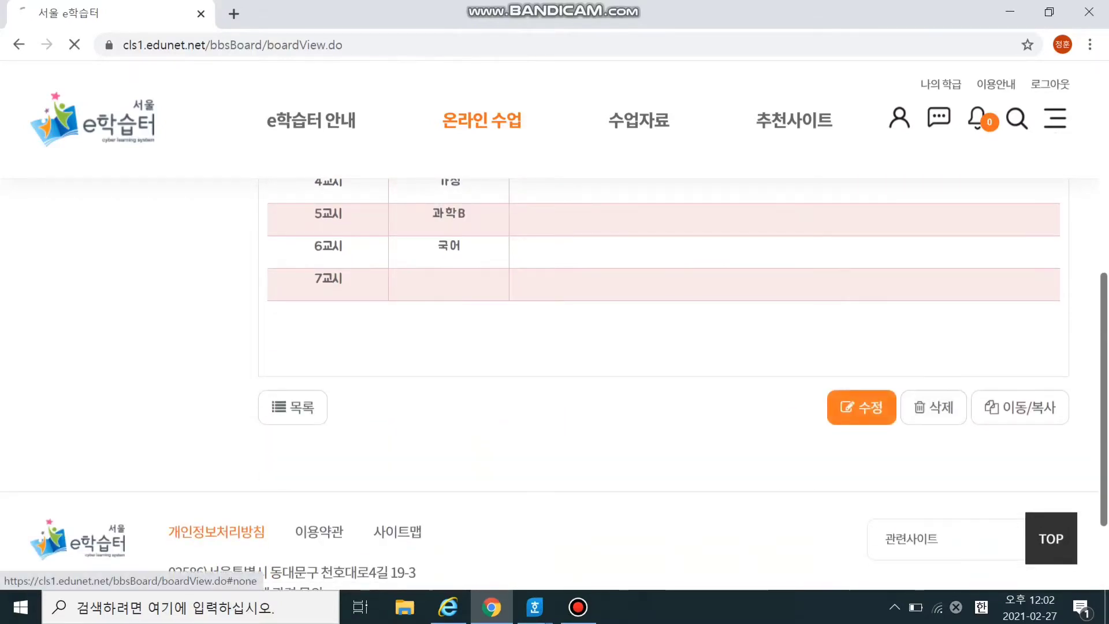
scroll(664, 381, down, 3)
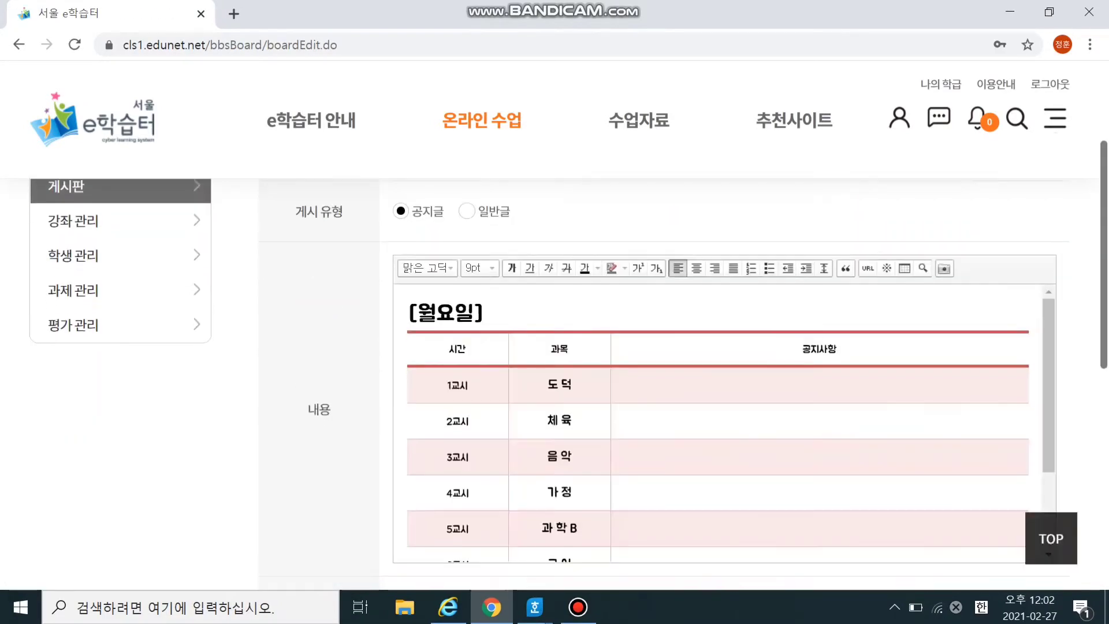
Step: Enter "바른마음가짐이 필요합니다." as the 공지사항 entry for 1교시 도덕 in the timetable
scroll(664, 382, down, 1)
click(664, 303)
text(ㄴㅀㄴㅇㅀㄴㅇㅀㄴㅇㄹ)
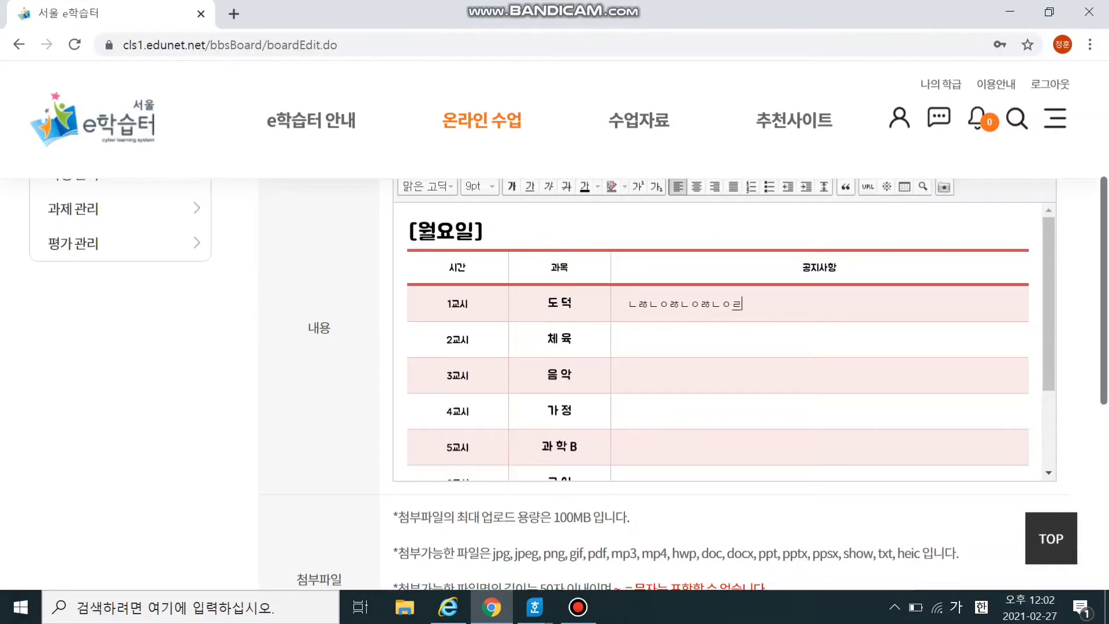
key(BackSpace)
key(BackSpace)
text(배르ㄴㅁ)
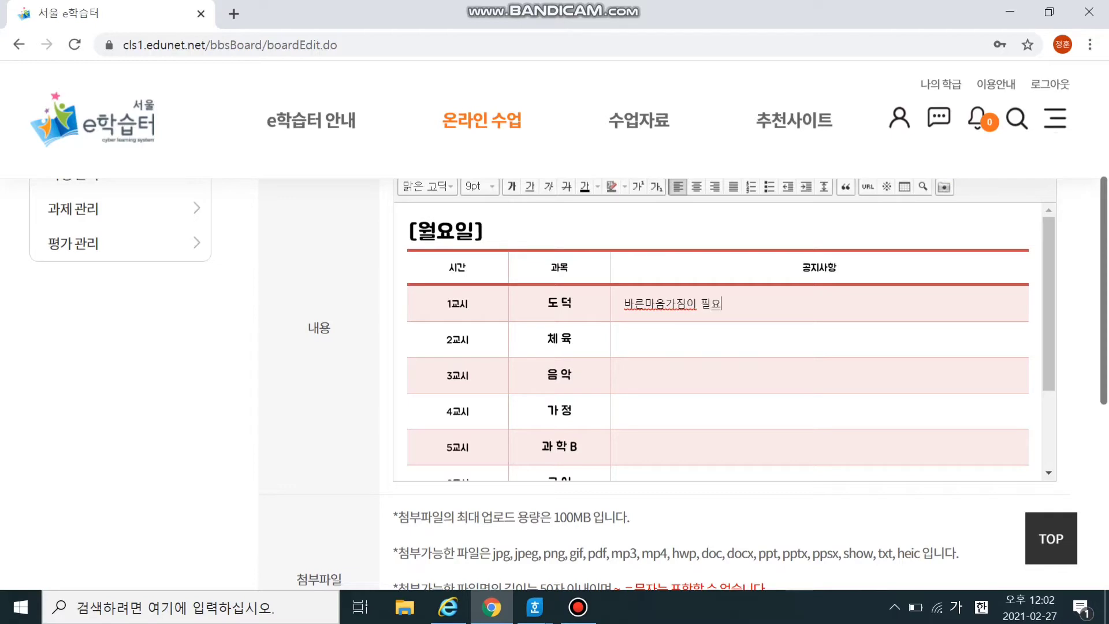
text(.)
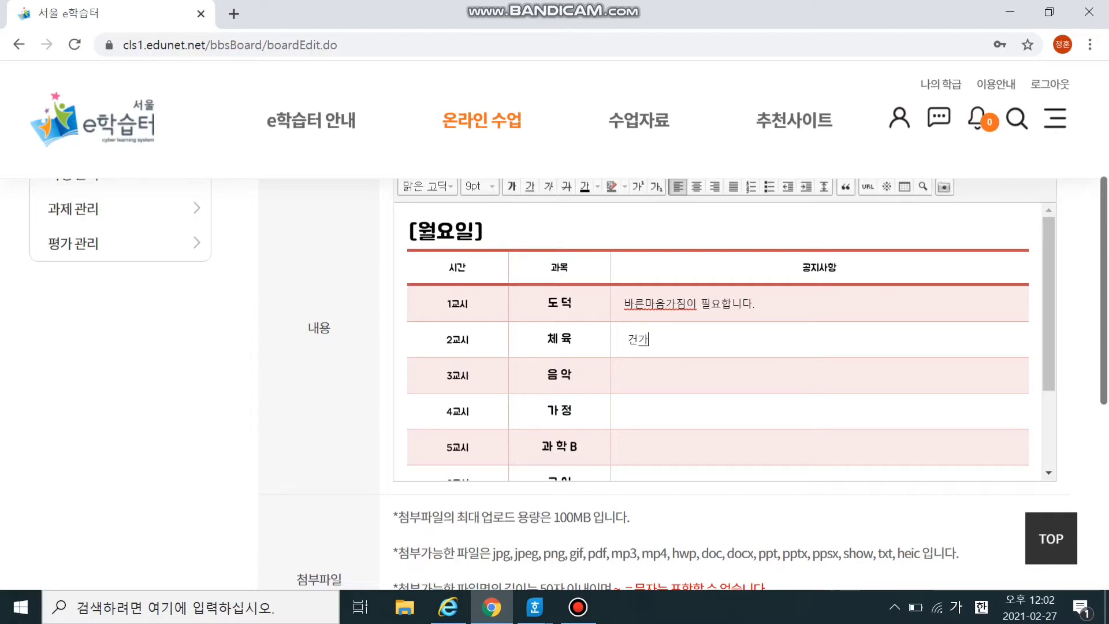
Step: Enter "건강한 몸이 필요합니다" as the 공지사항 entry for 2교시 체육, then save the edited post
text(ㄴ 모)
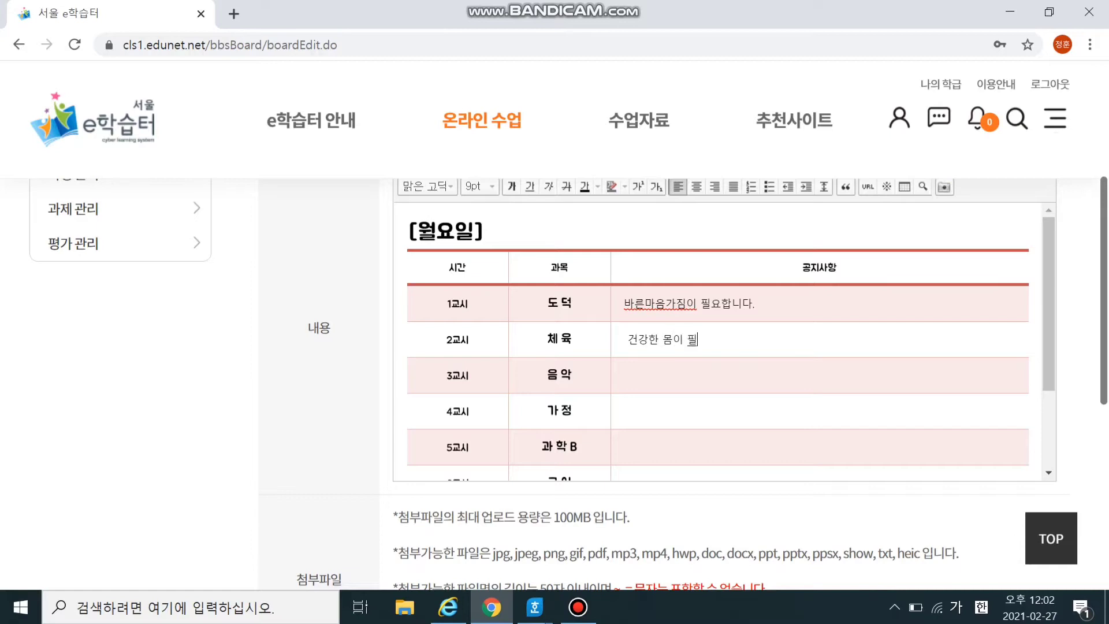
text(ㅁ이 필요합니다)
scroll(664, 301, down, 8)
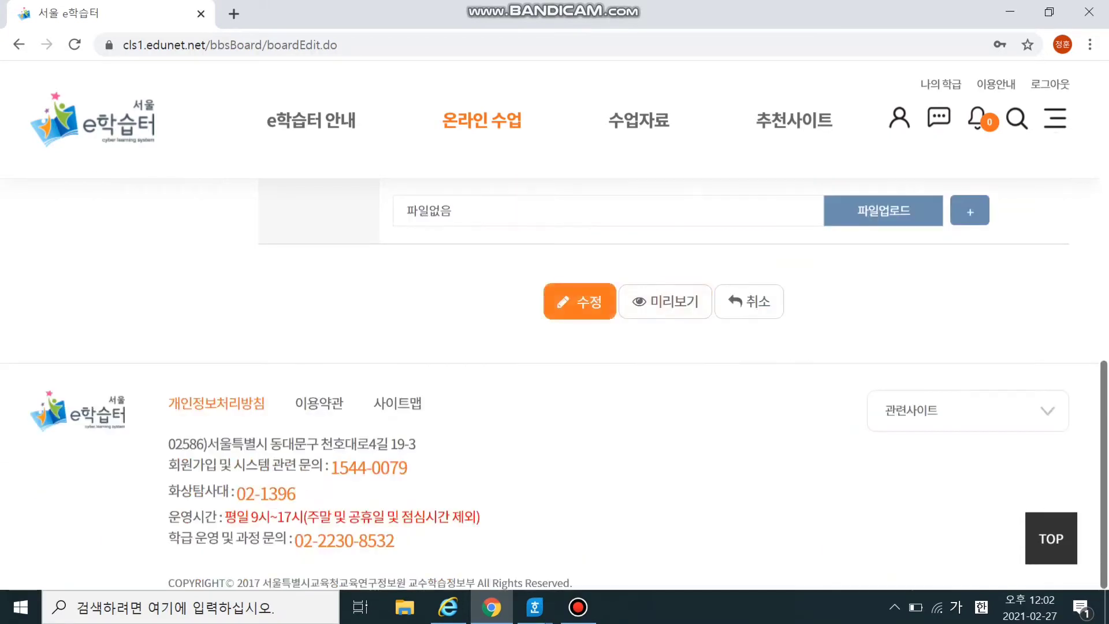
click(579, 301)
click(575, 343)
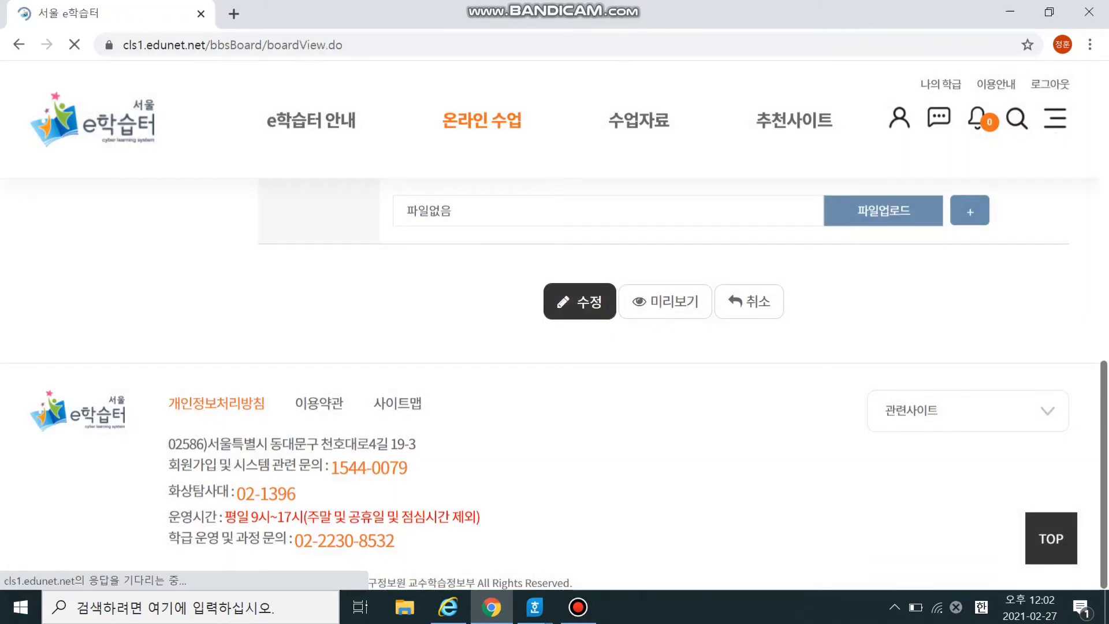
Step: Review the 공지사항 column of the saved notice's timetable from the first period to the last
scroll(665, 347, down, 5)
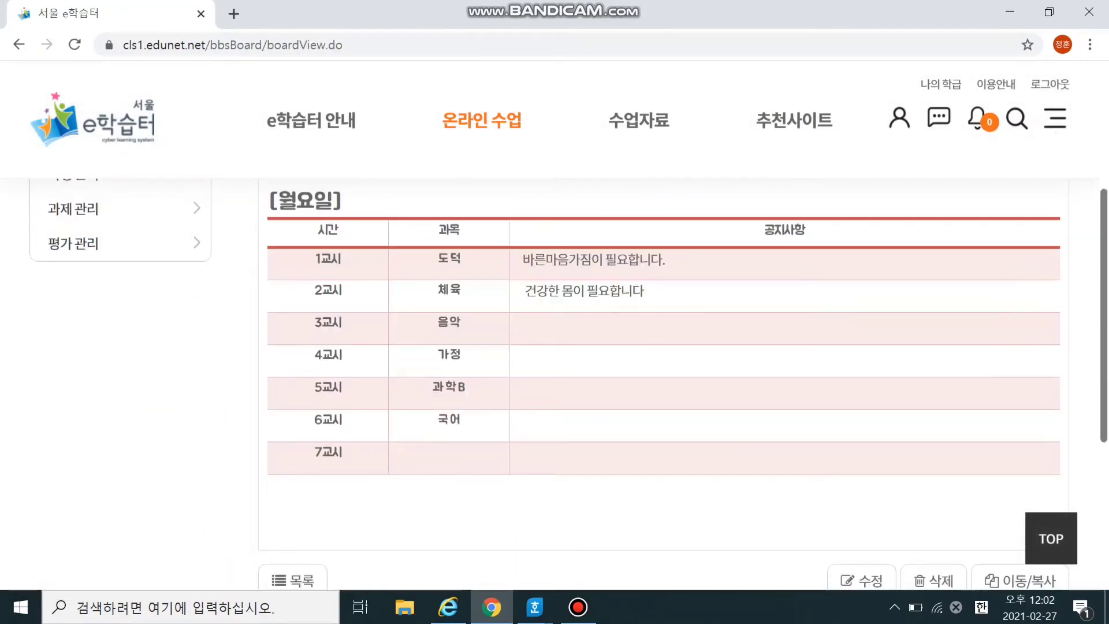
drag(533, 259, 548, 422)
click(549, 422)
scroll(664, 346, down, 5)
scroll(664, 347, up, 9)
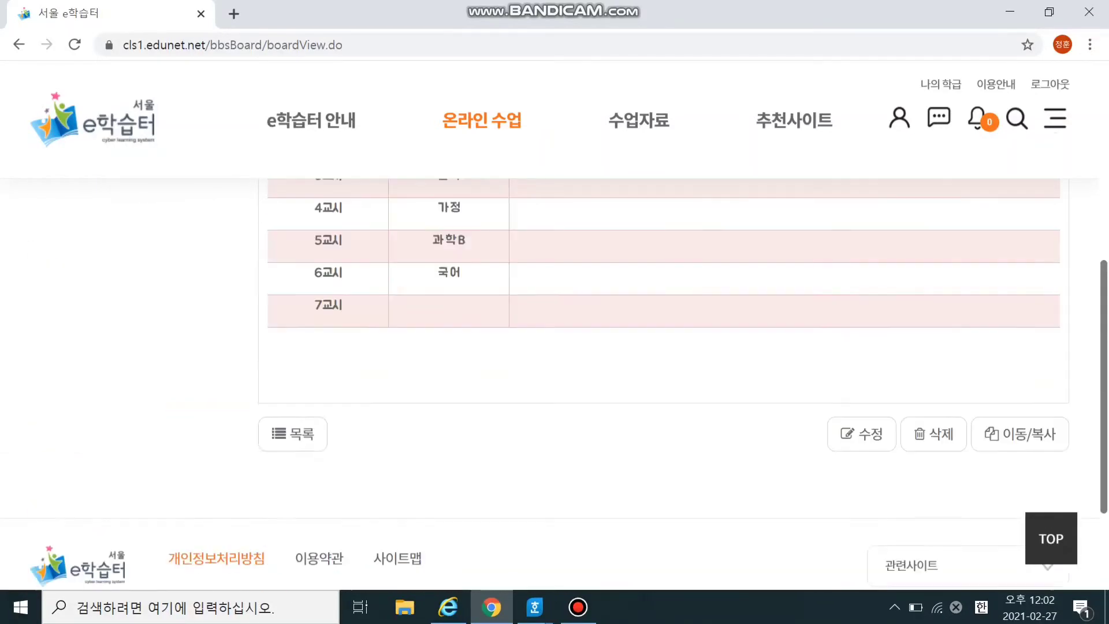
scroll(664, 347, up, 1)
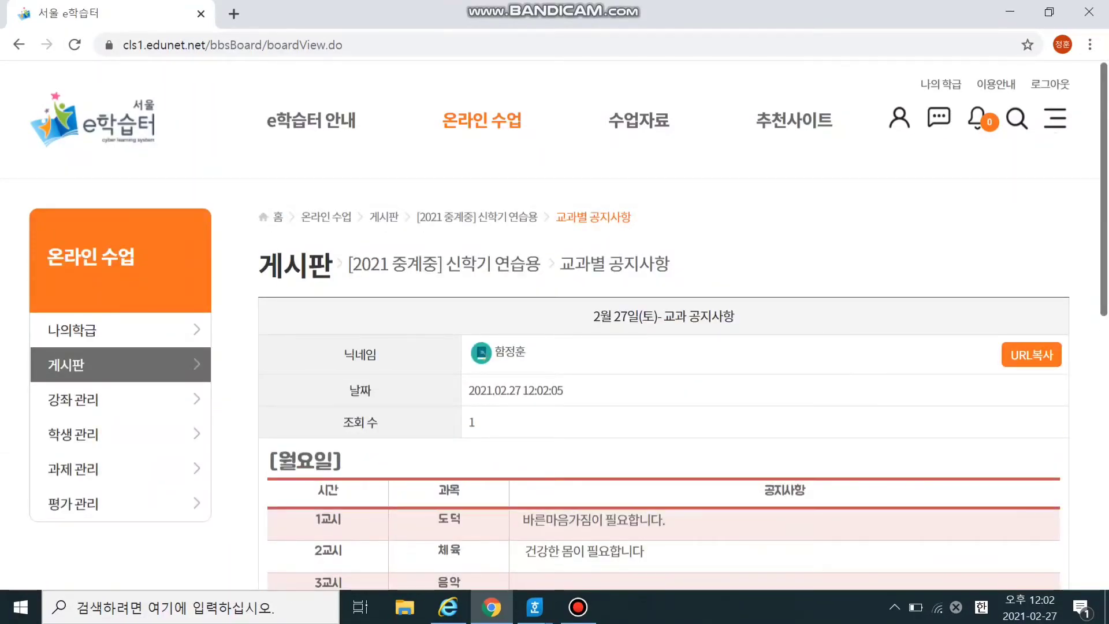
Step: Go to the board settings of the [2021 중계중] 신학기 연습용 class and start creating a new board
click(67, 365)
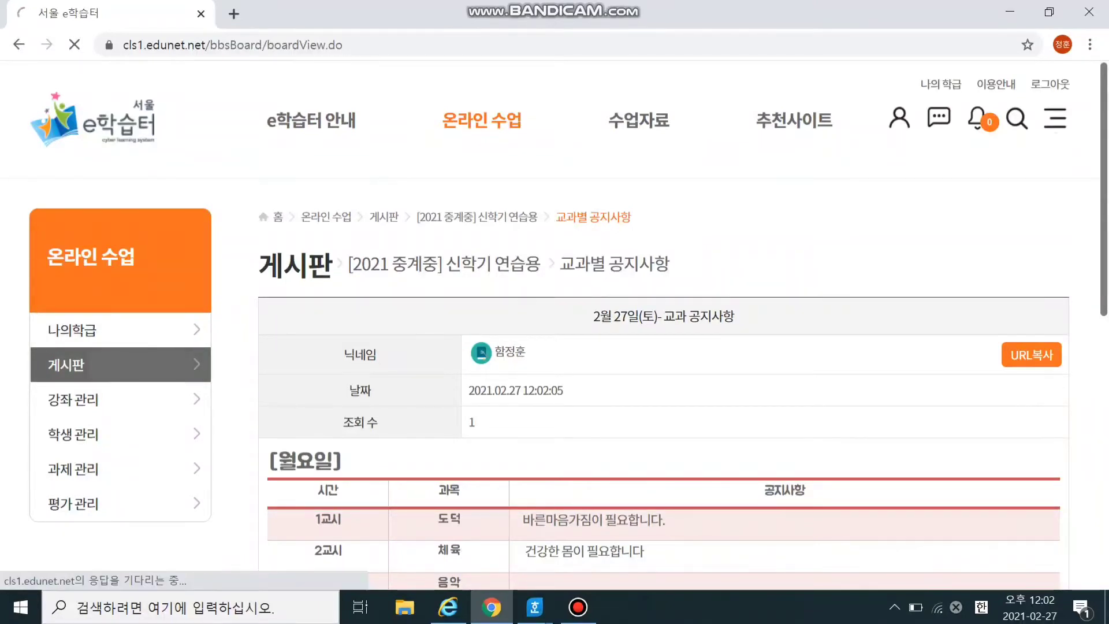
scroll(664, 346, down, 2)
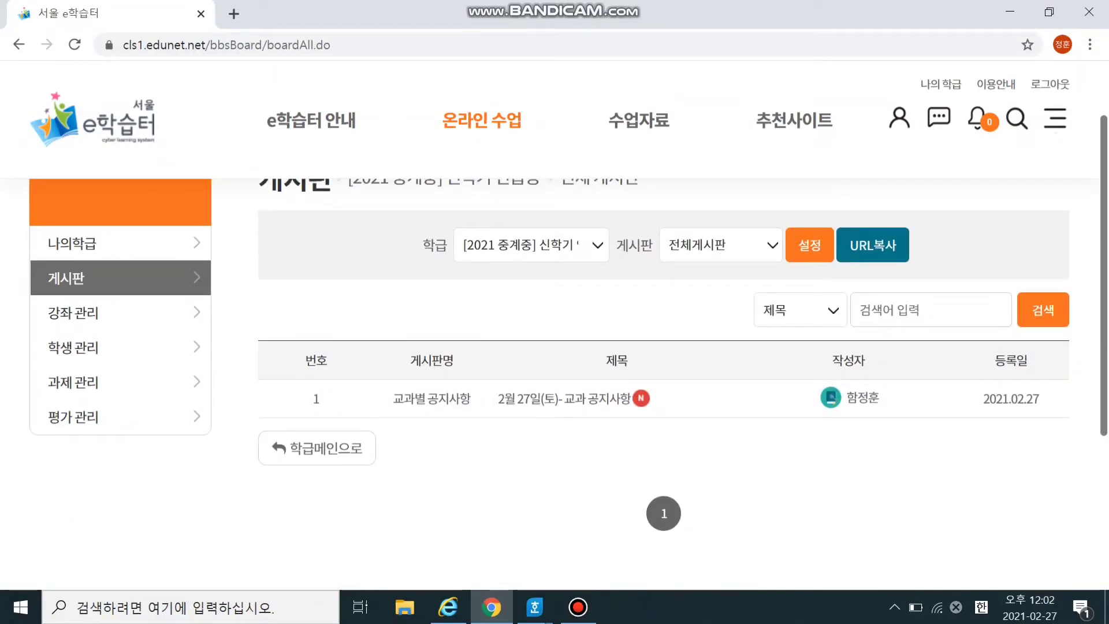
click(721, 245)
click(810, 245)
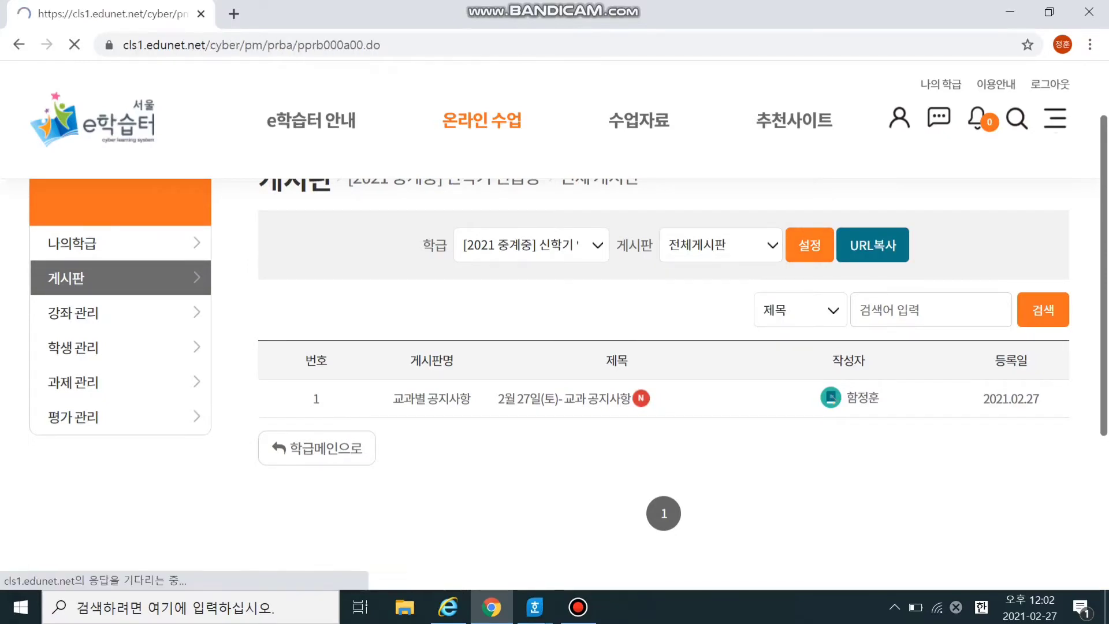
scroll(664, 347, down, 3)
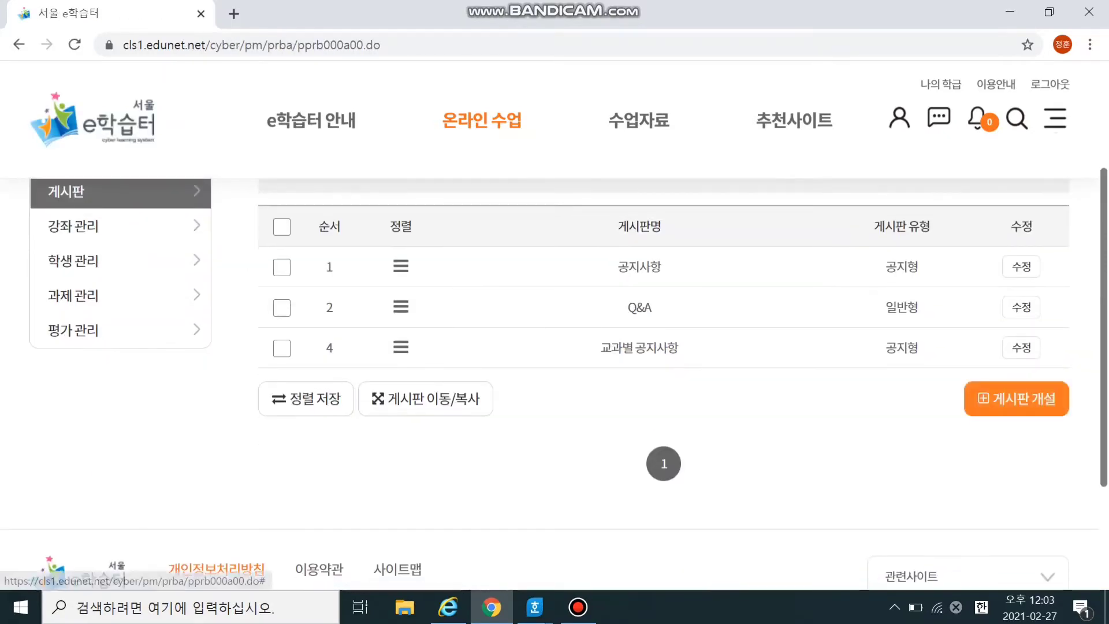
click(1016, 398)
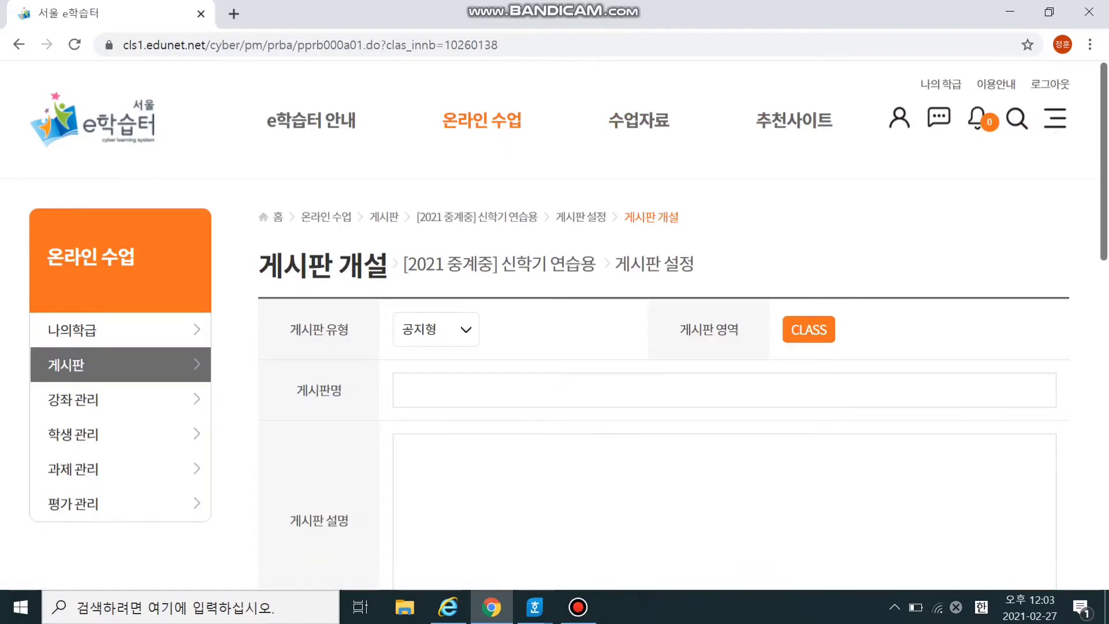
Step: Set the new board's type to 비밀형 and name it "속닥속닥"
click(436, 330)
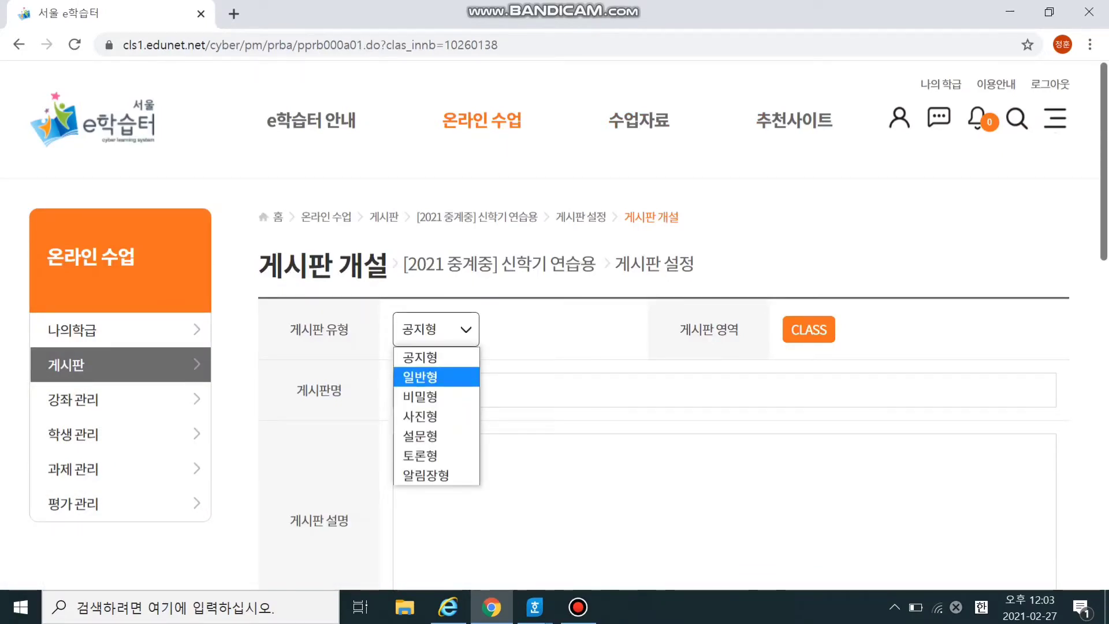
key(Down)
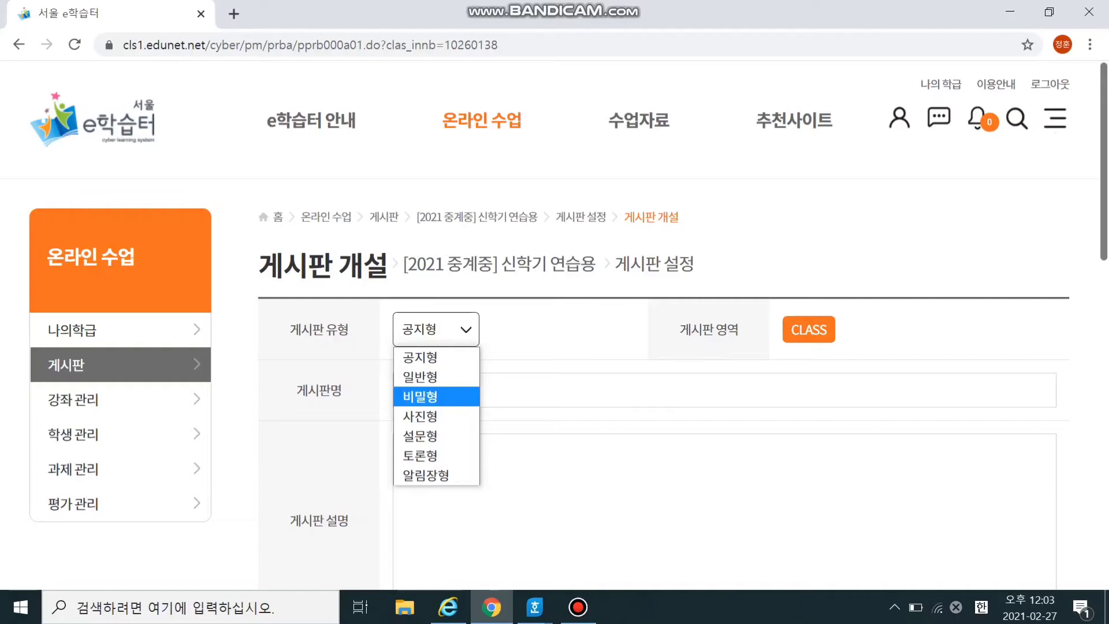
key(Return)
scroll(554, 382, down, 1)
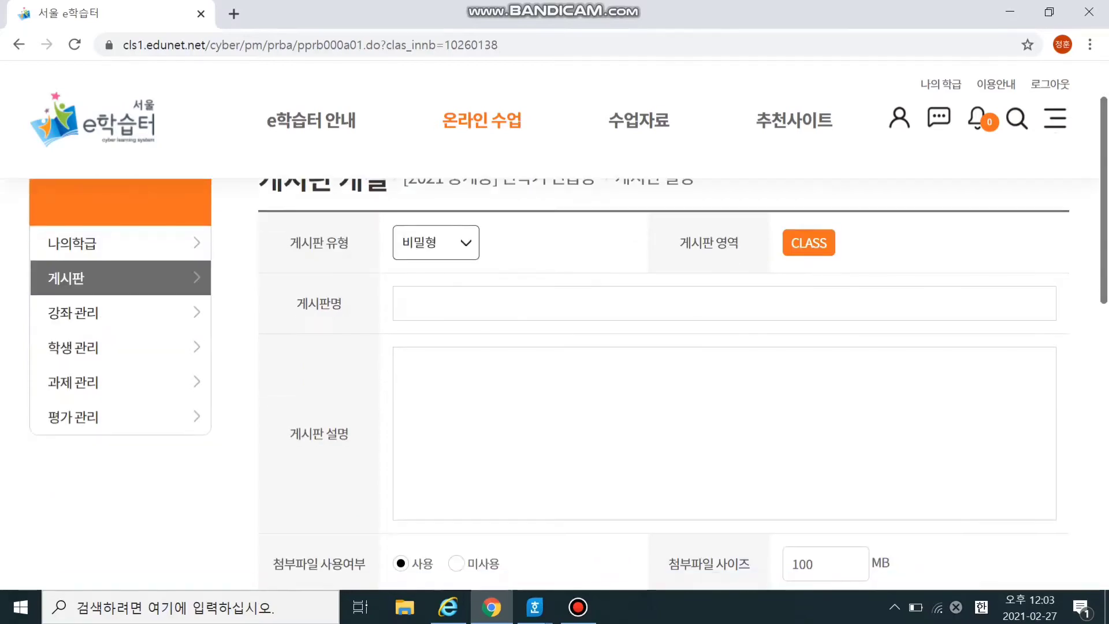
click(462, 303)
text(ㅅ)
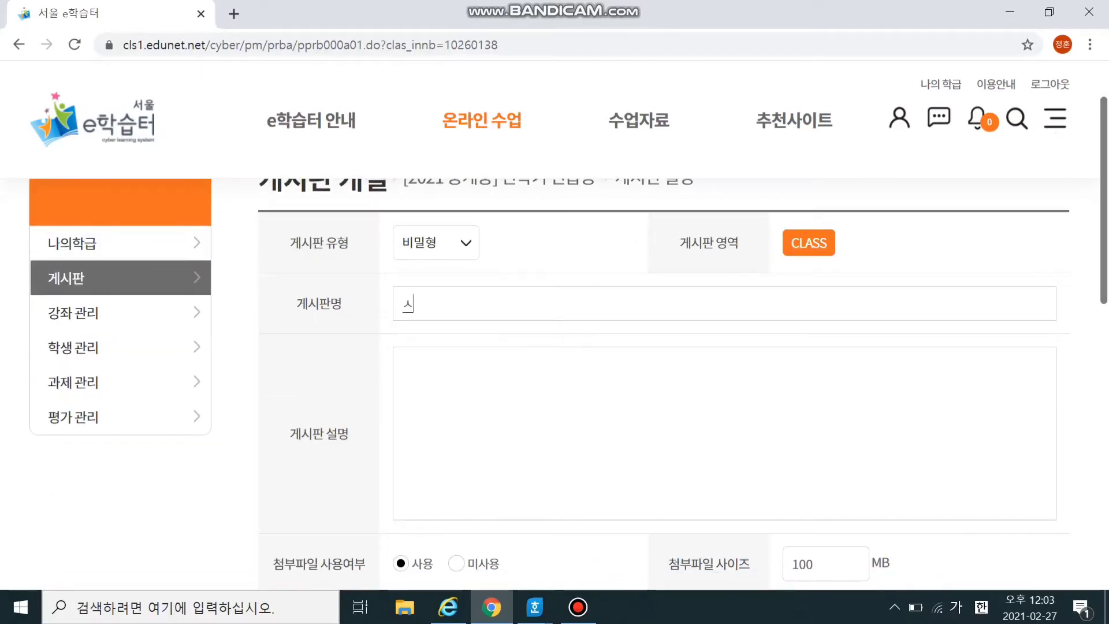
text(닶)
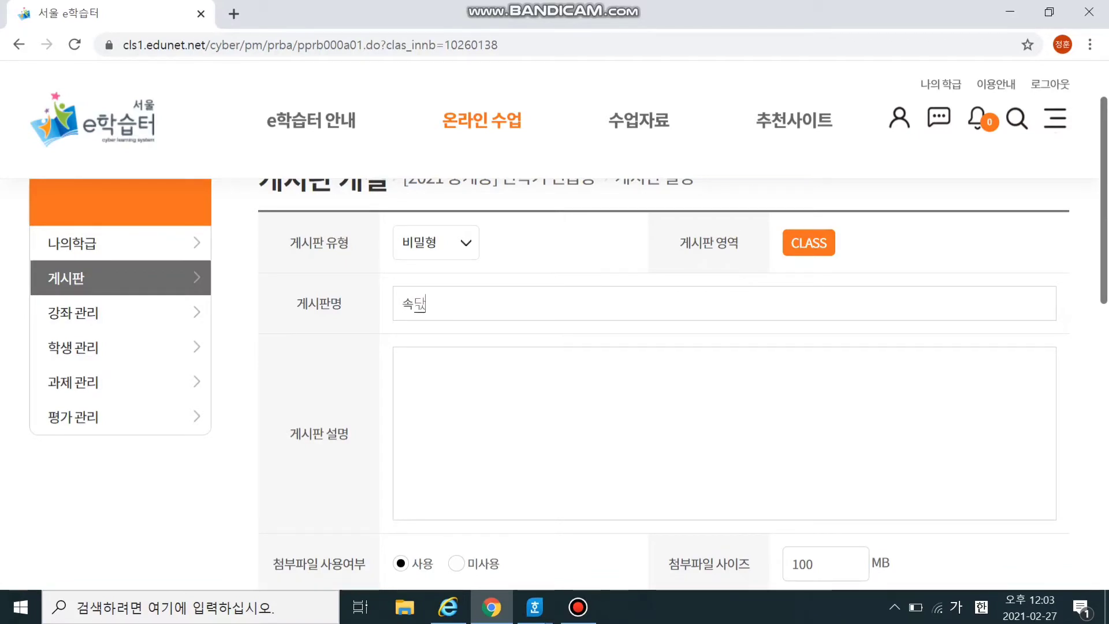
text(다)
Step: Set 댓글 가능 여부 to 불가능 for the 속닥속닥 board and try to register the board
scroll(664, 376, down, 5)
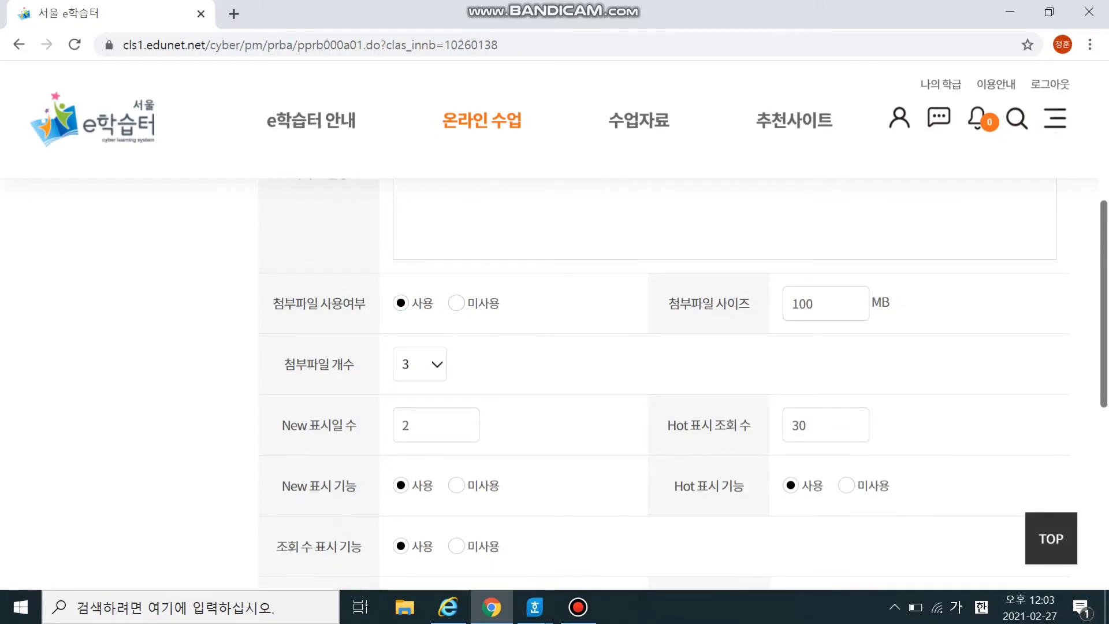
scroll(664, 376, down, 3)
scroll(665, 375, up, 3)
scroll(664, 376, down, 3)
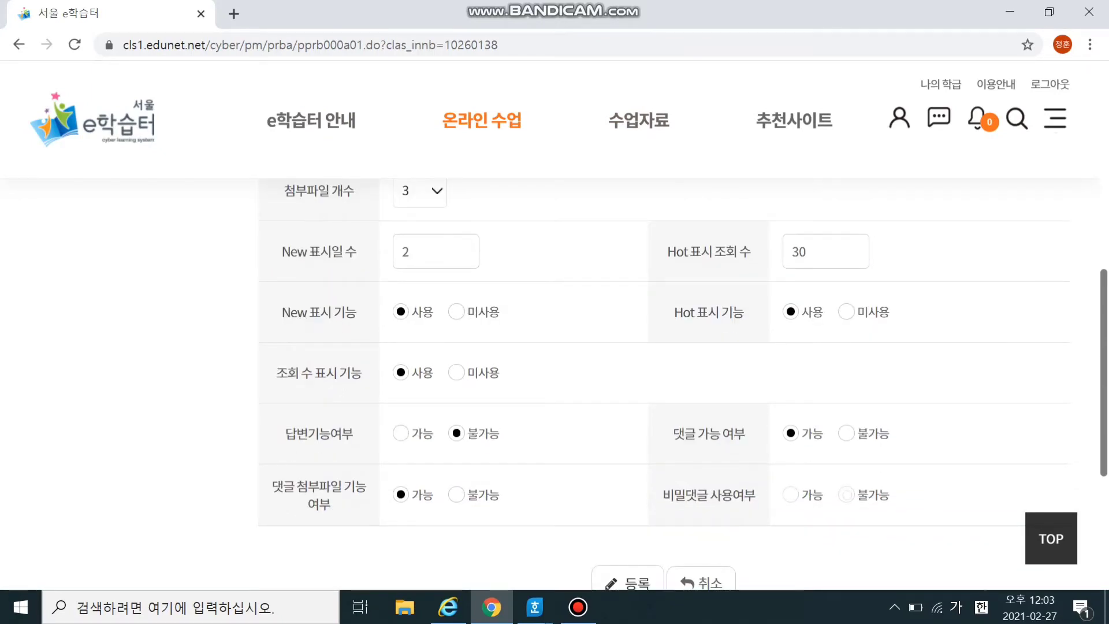
scroll(665, 375, down, 2)
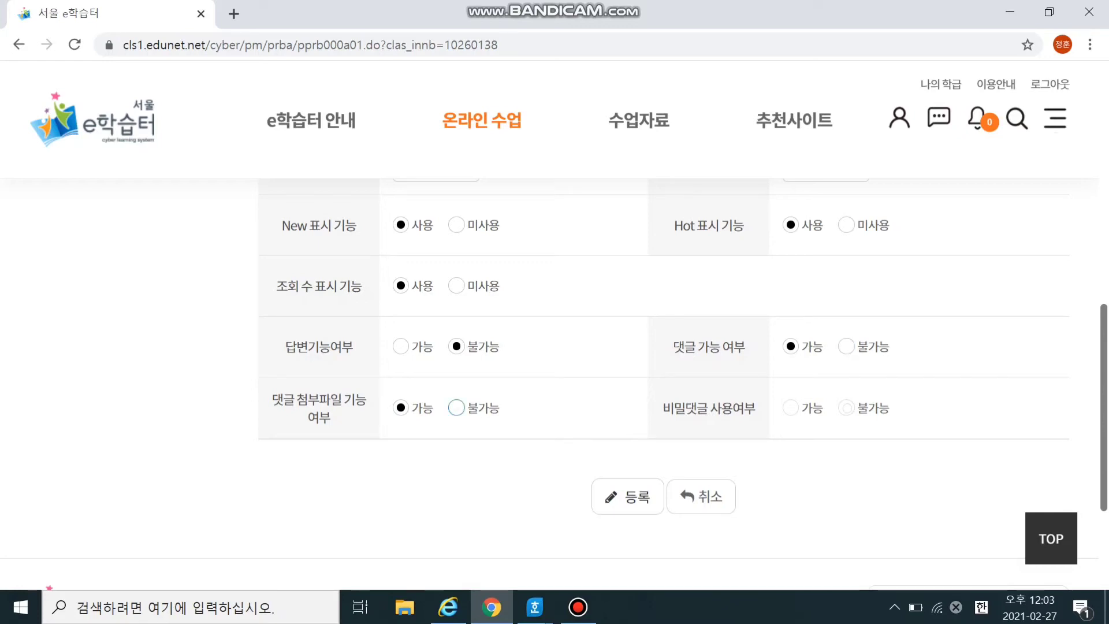
click(456, 407)
click(846, 346)
drag(812, 408, 800, 409)
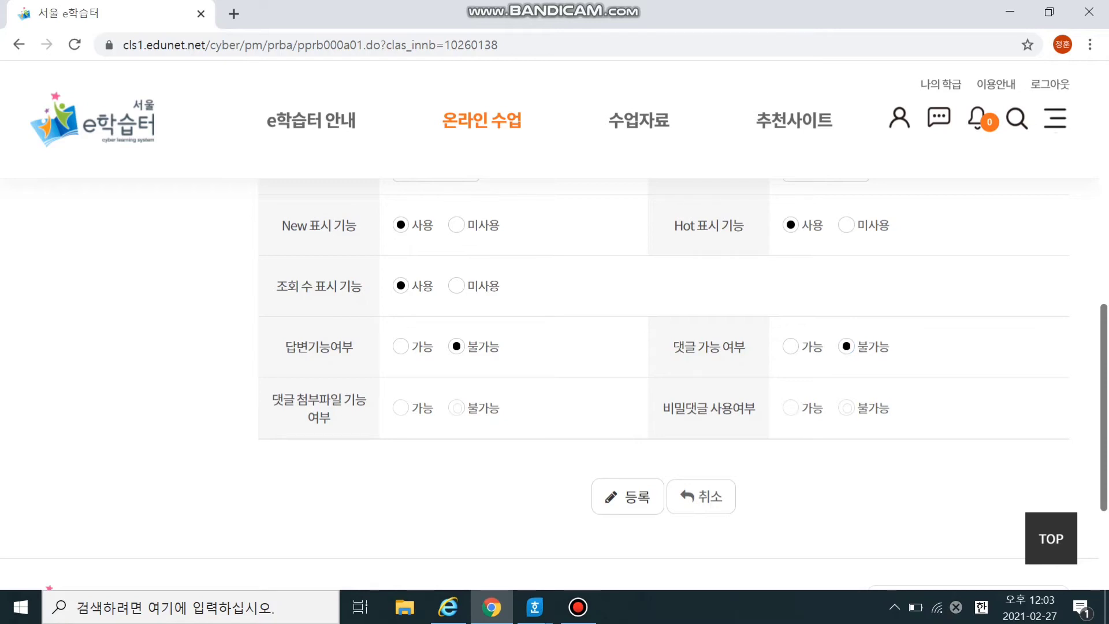
drag(891, 347, 857, 347)
click(873, 348)
click(628, 498)
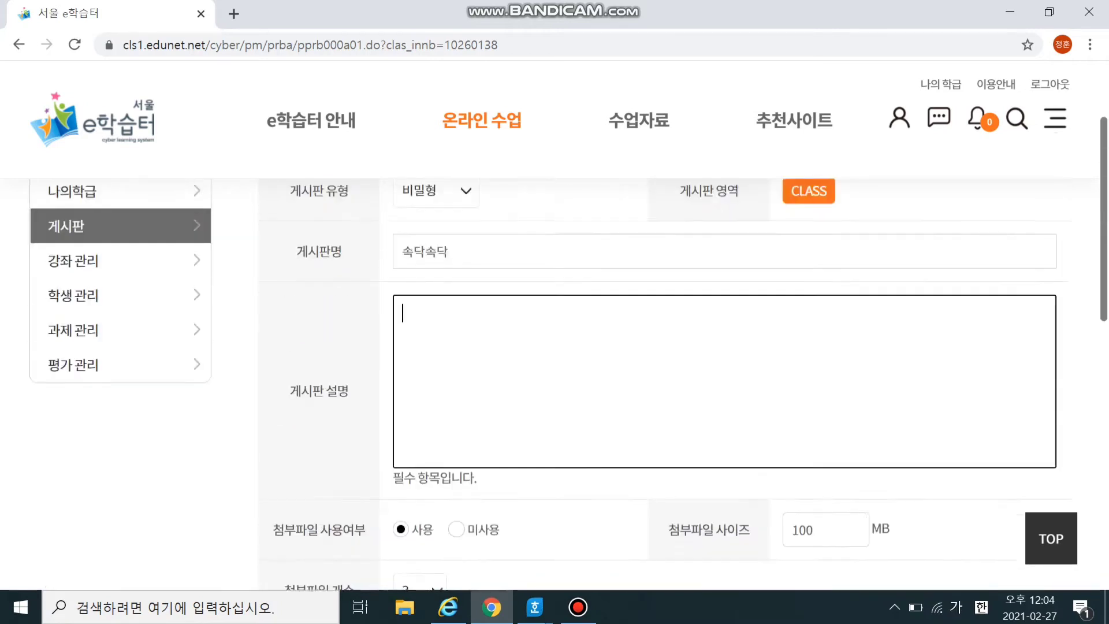
Step: Enter "소곤소곤" as the board description and register the 속닥속닥 board
scroll(628, 498, down, 3)
scroll(628, 497, up, 4)
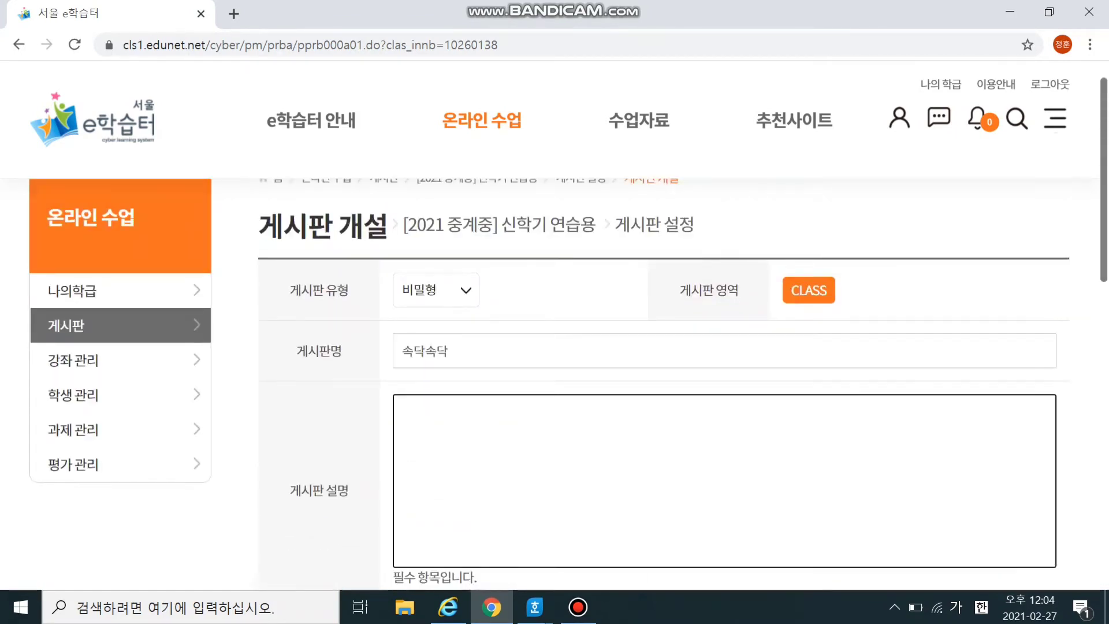
text(ㅅ고ㄴ소곤)
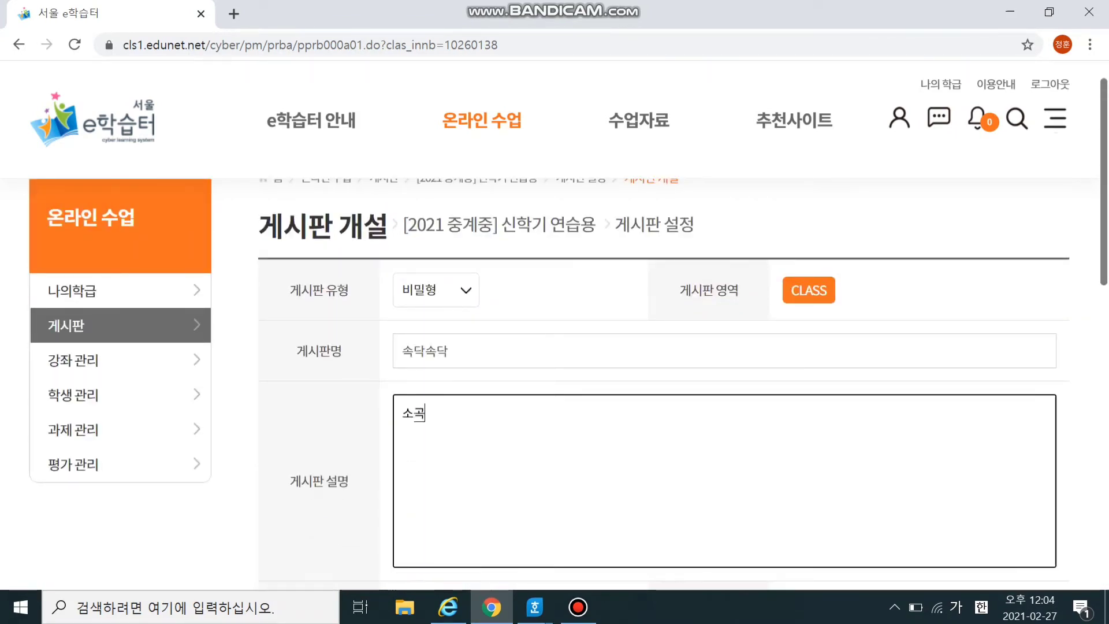
scroll(628, 301, down, 10)
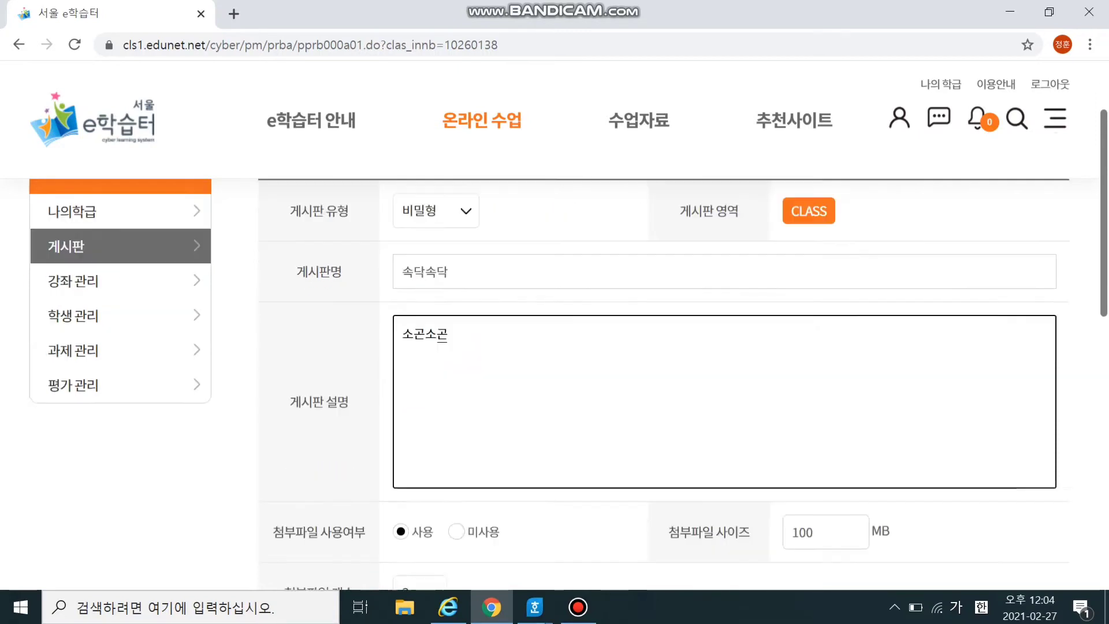
click(628, 301)
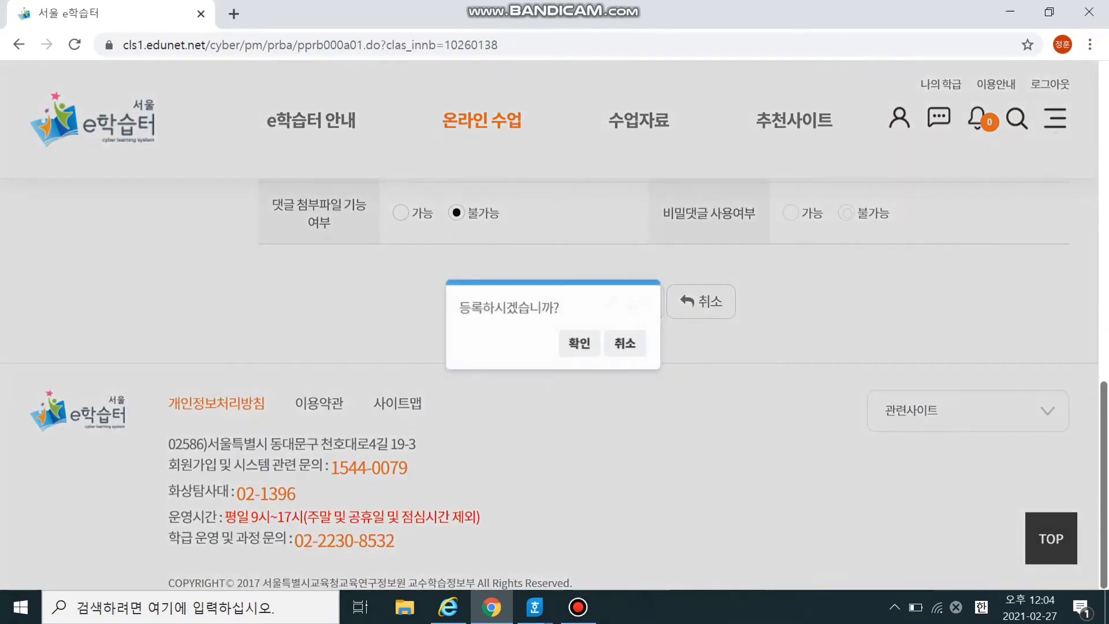
key(Return)
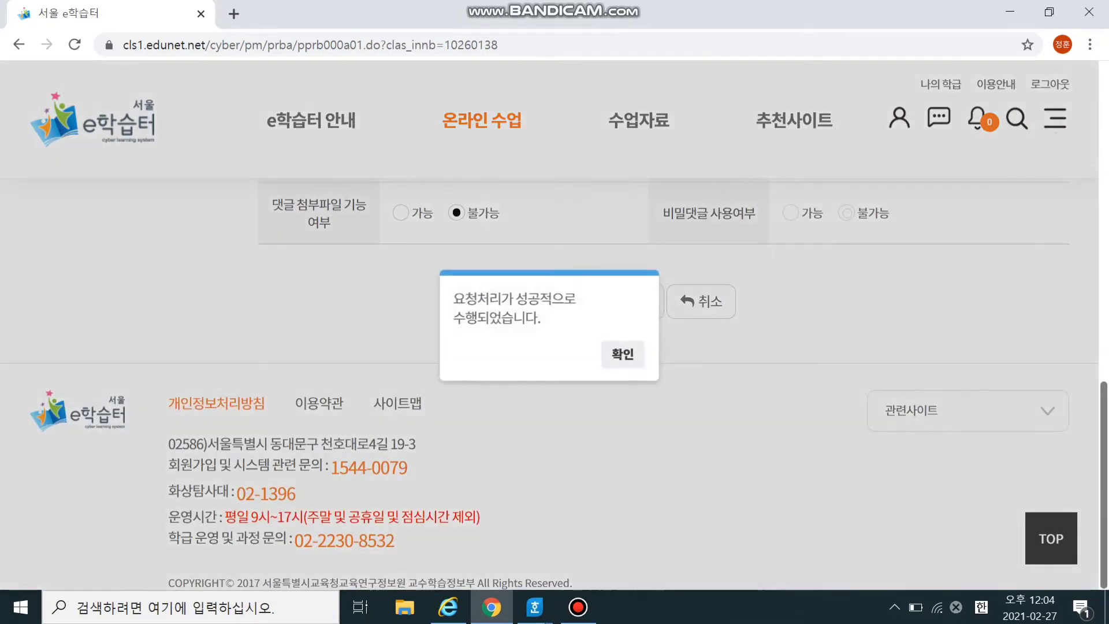
key(Return)
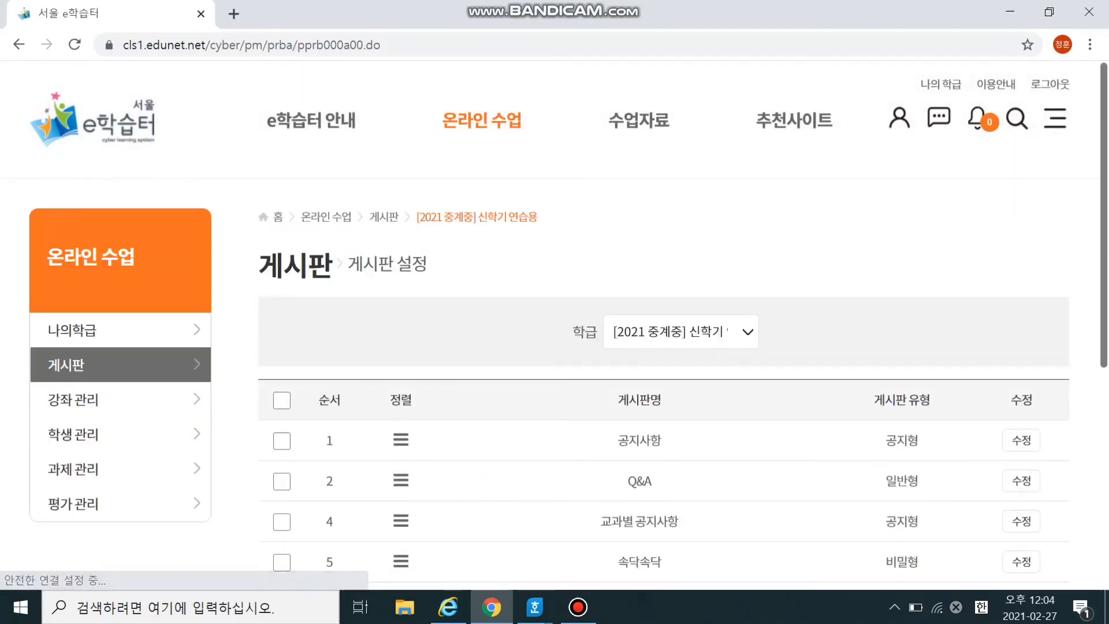
Step: Open the 속닥속닥 board from the board list and start a new post titled "비밀인데요~~"
scroll(664, 347, down, 3)
click(639, 387)
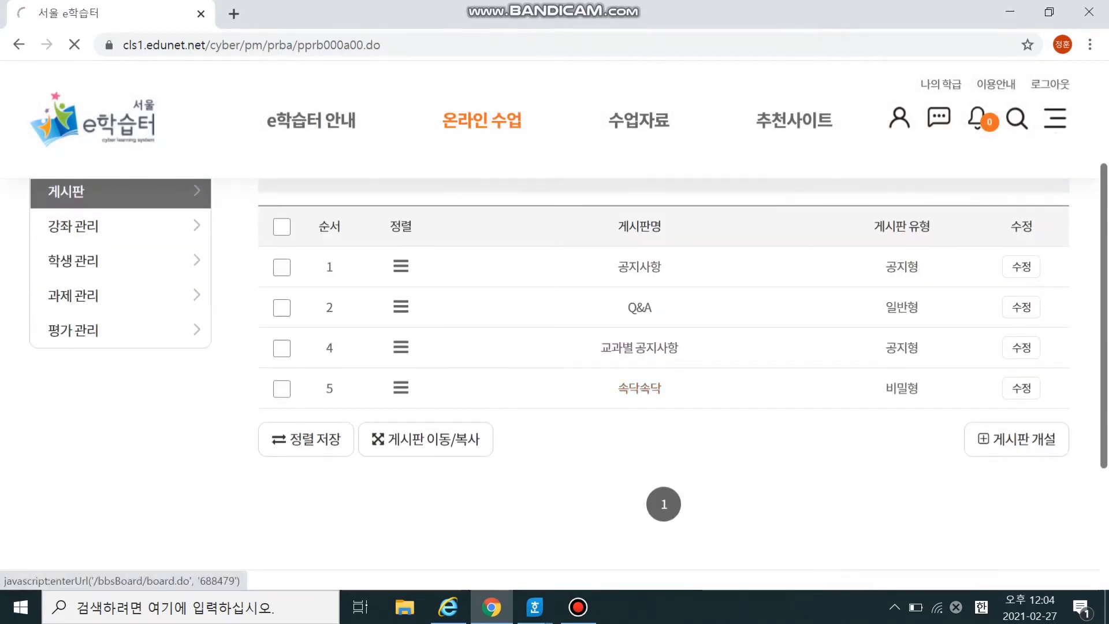
scroll(639, 387, down, 3)
scroll(1035, 380, down, 3)
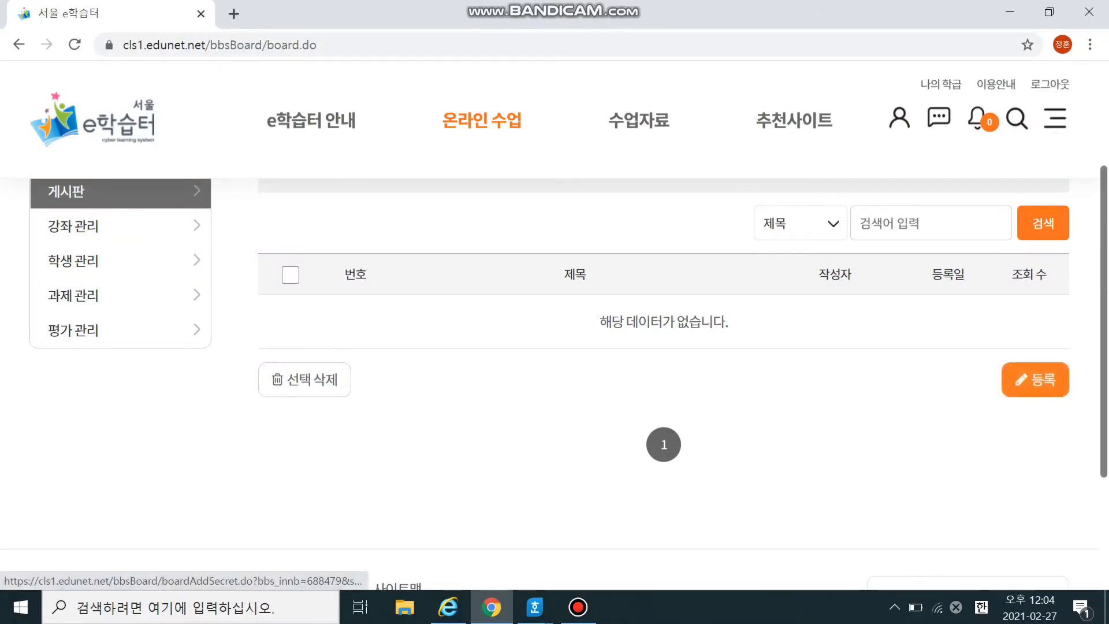
click(1036, 379)
text(ㅂ)
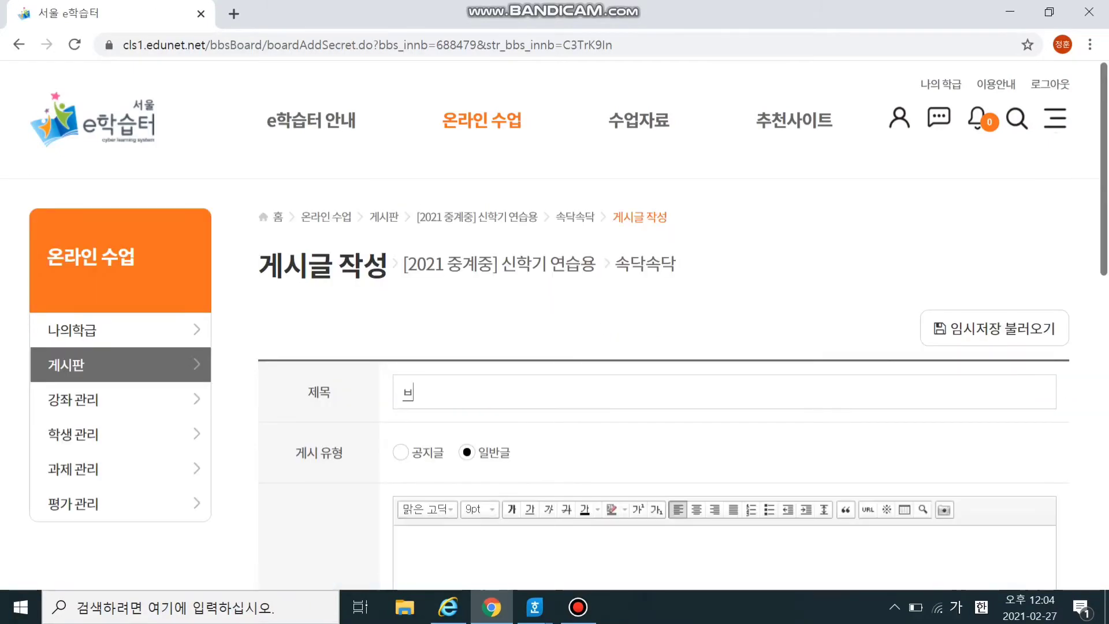
text(비밀이)
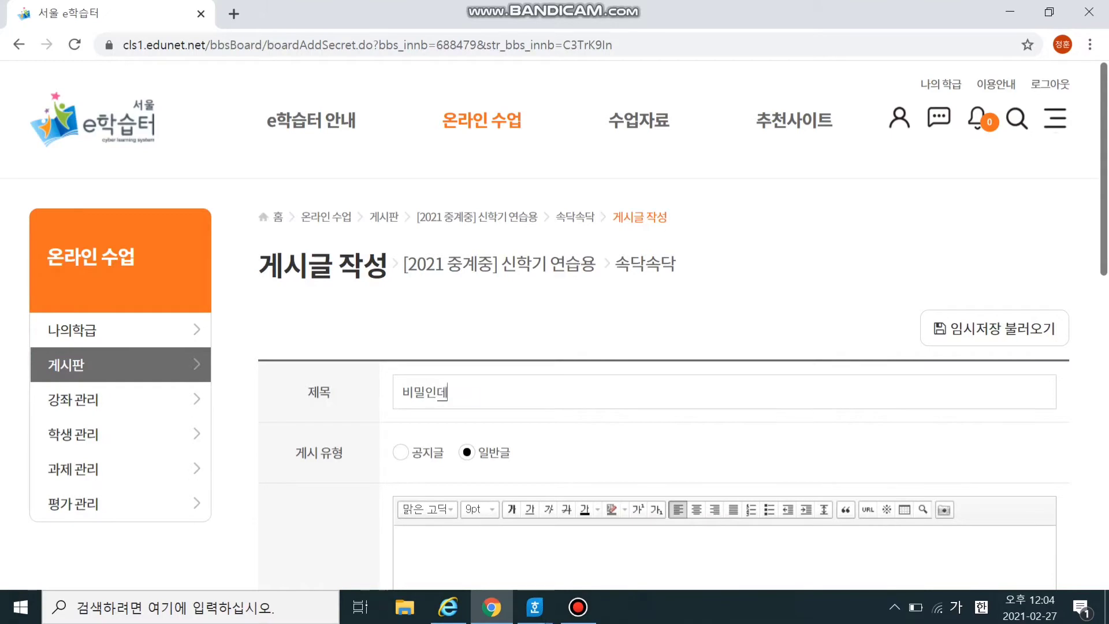
Step: Enter "비밀이에요" as the content of the secret post and register it on the 속닥속닥 board
scroll(664, 382, down, 3)
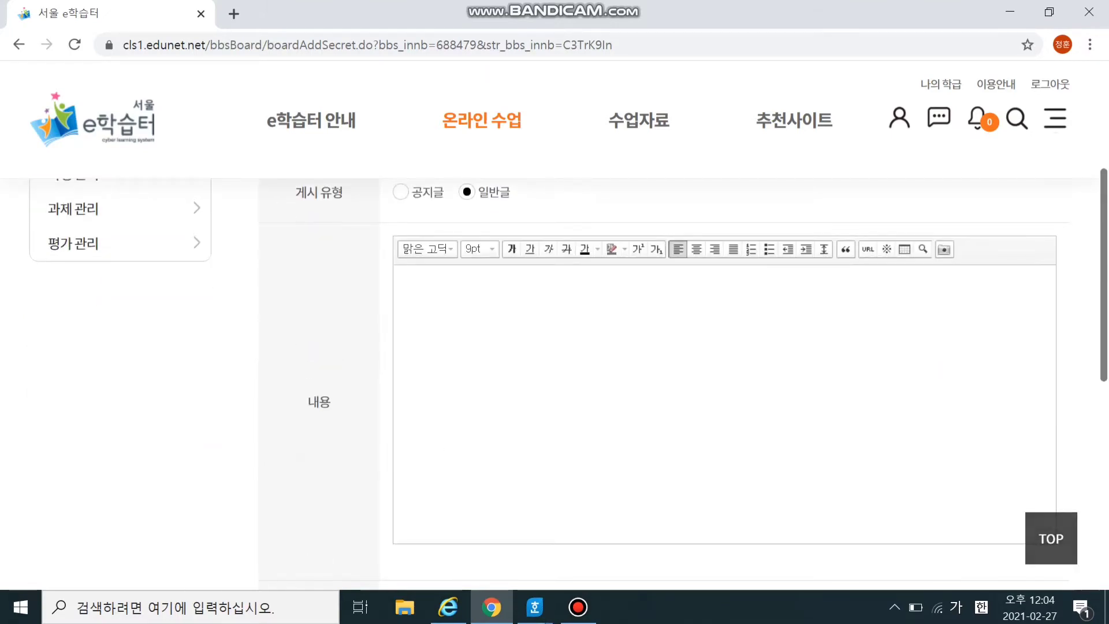
click(409, 286)
text(비)
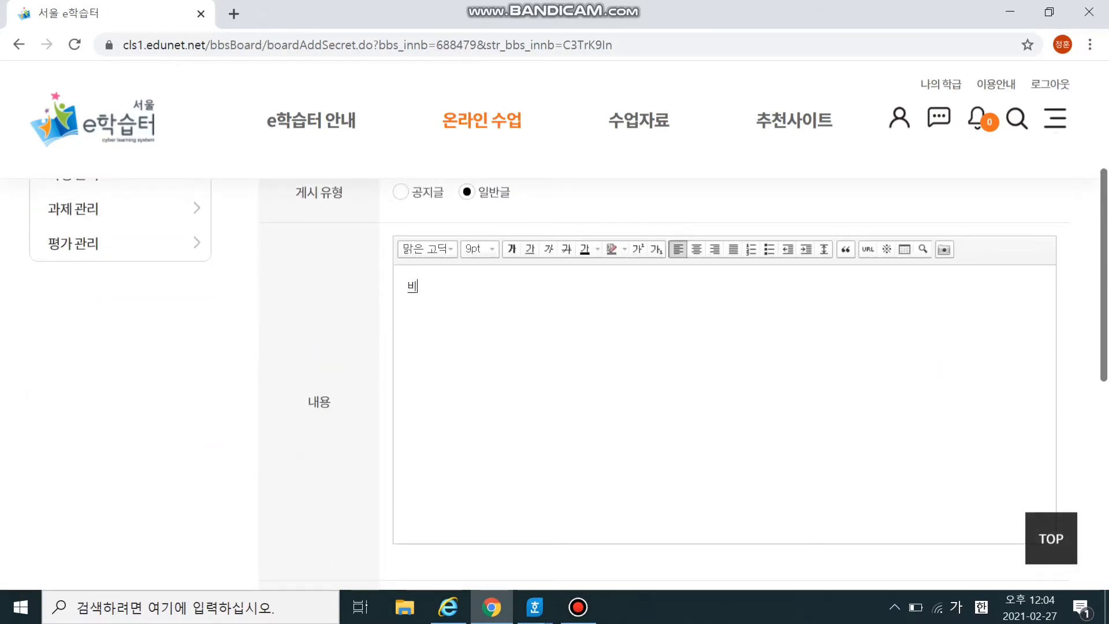
text(미ㄹㅇ)
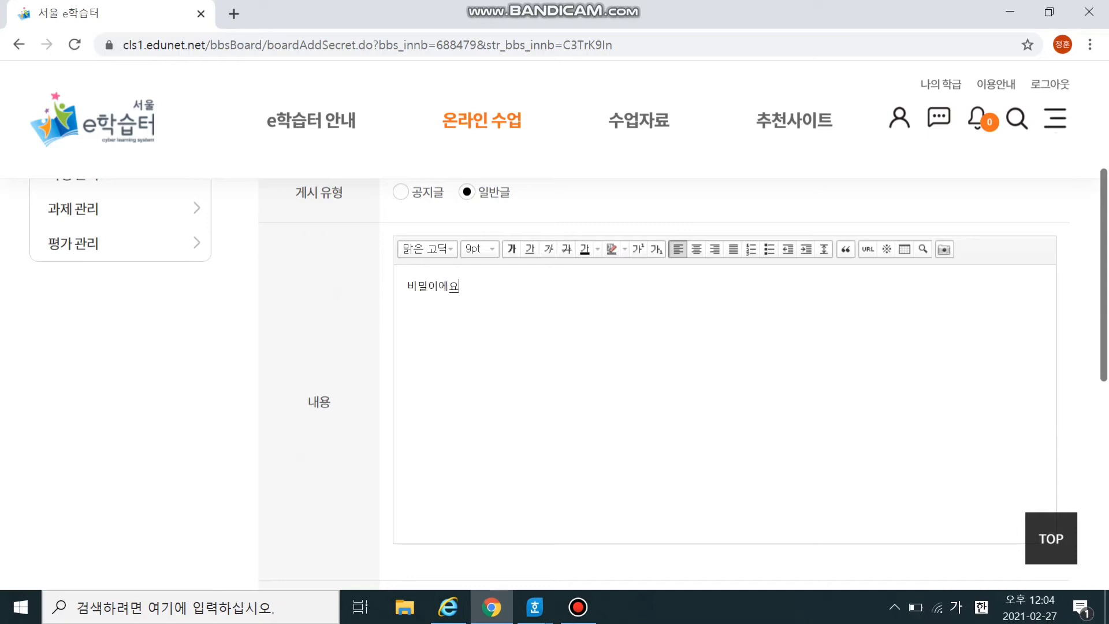
scroll(664, 382, down, 3)
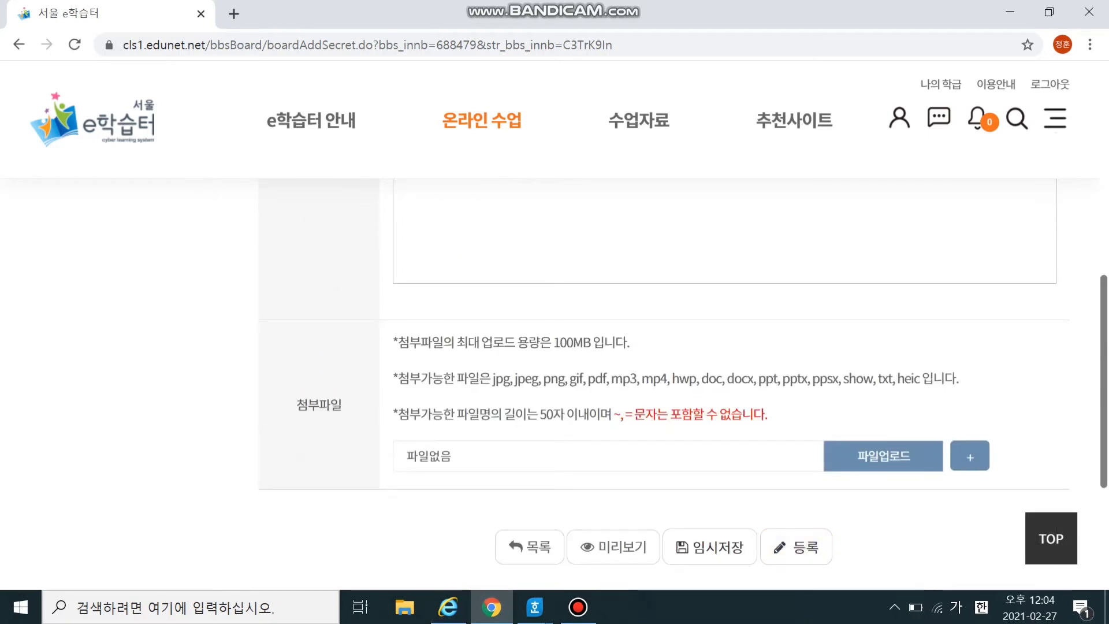
scroll(665, 381, down, 3)
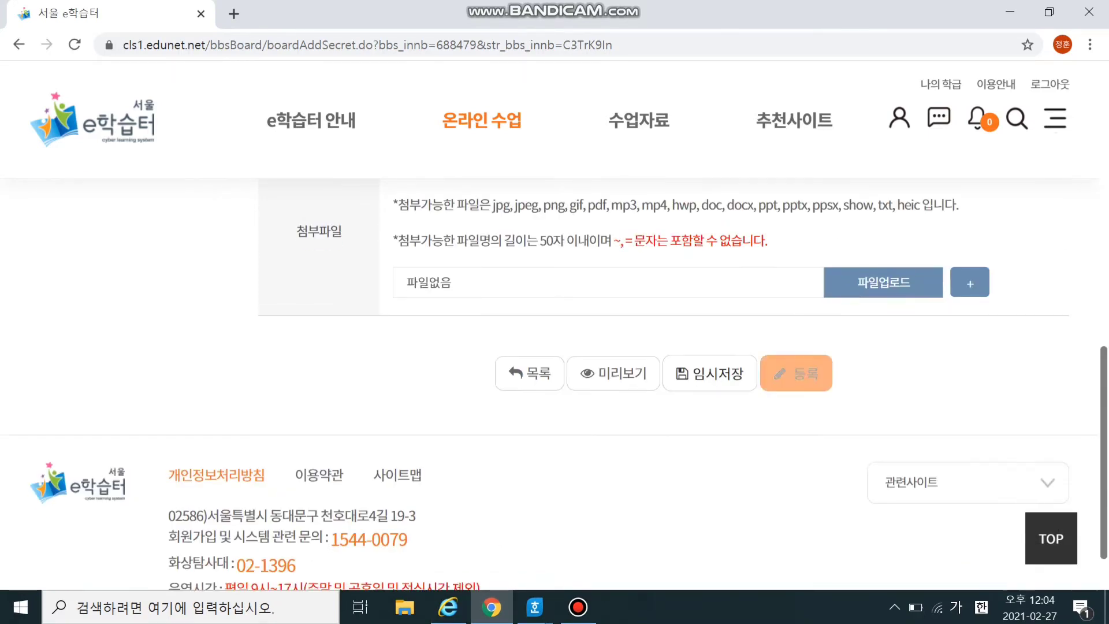
click(796, 373)
click(575, 345)
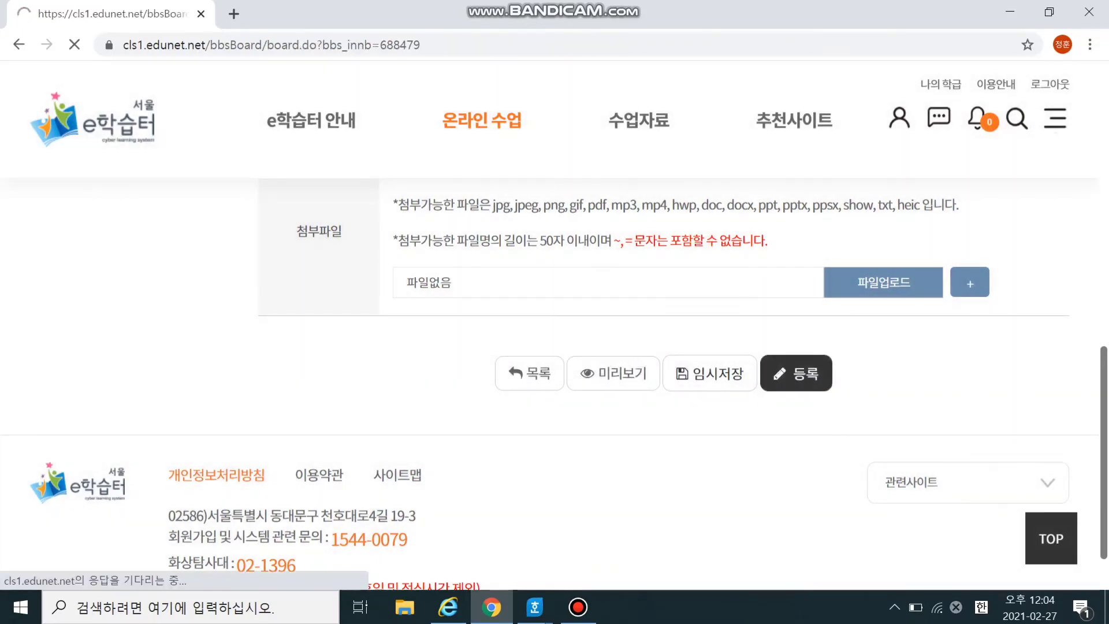
scroll(665, 381, down, 1)
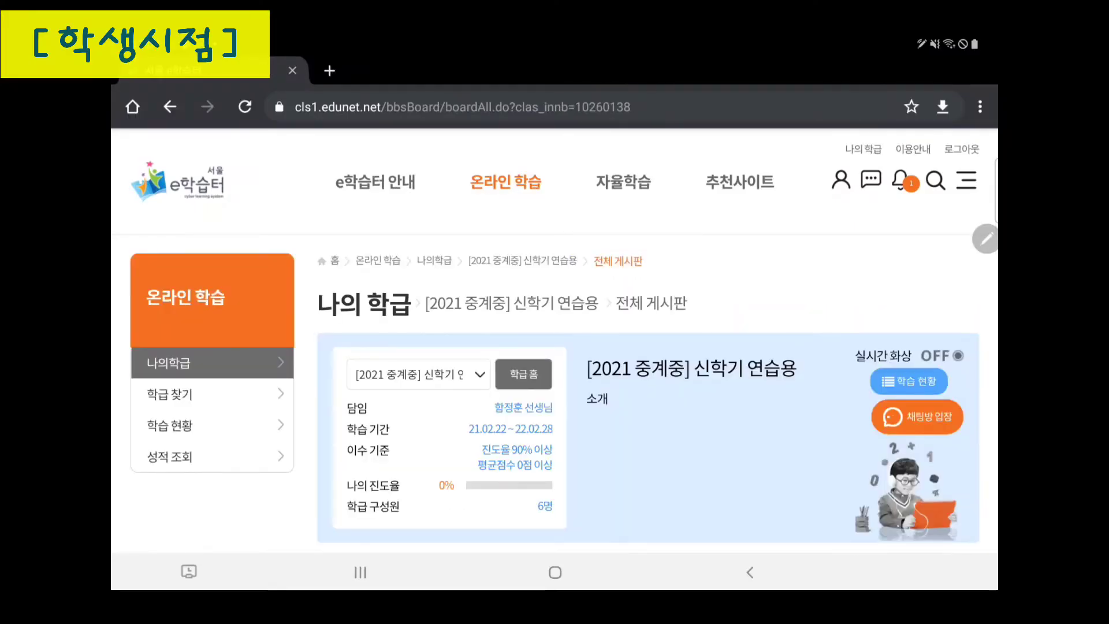
Step: In the student account's list of all boards, try to open the 속닥속닥 post and check its author entry
scroll(647, 393, down, 3)
scroll(648, 393, down, 5)
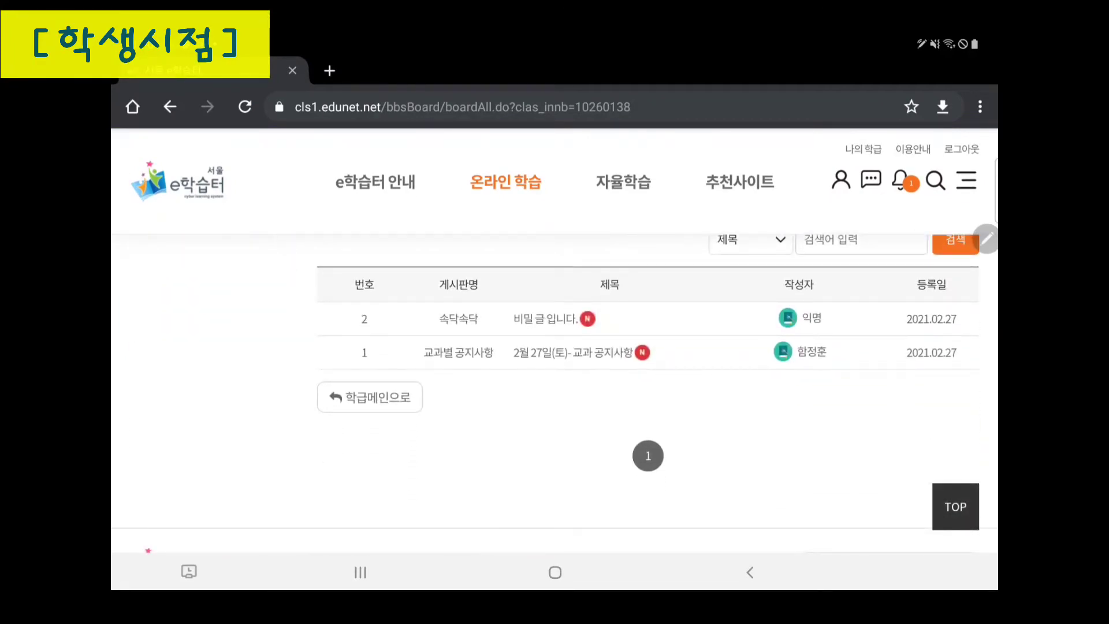
click(546, 319)
click(546, 319)
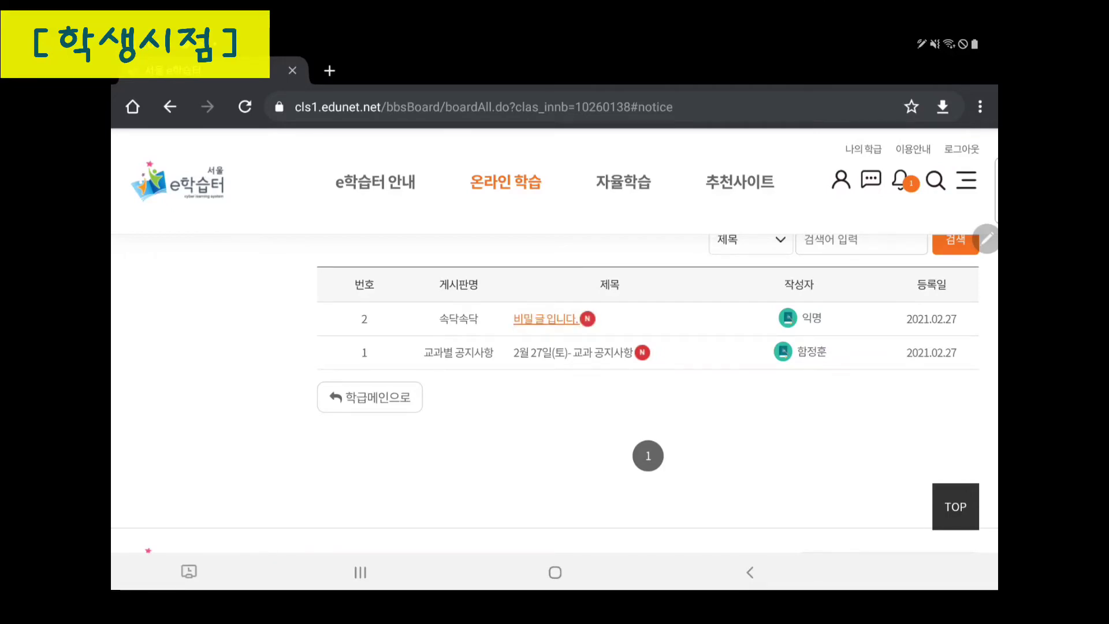
click(812, 318)
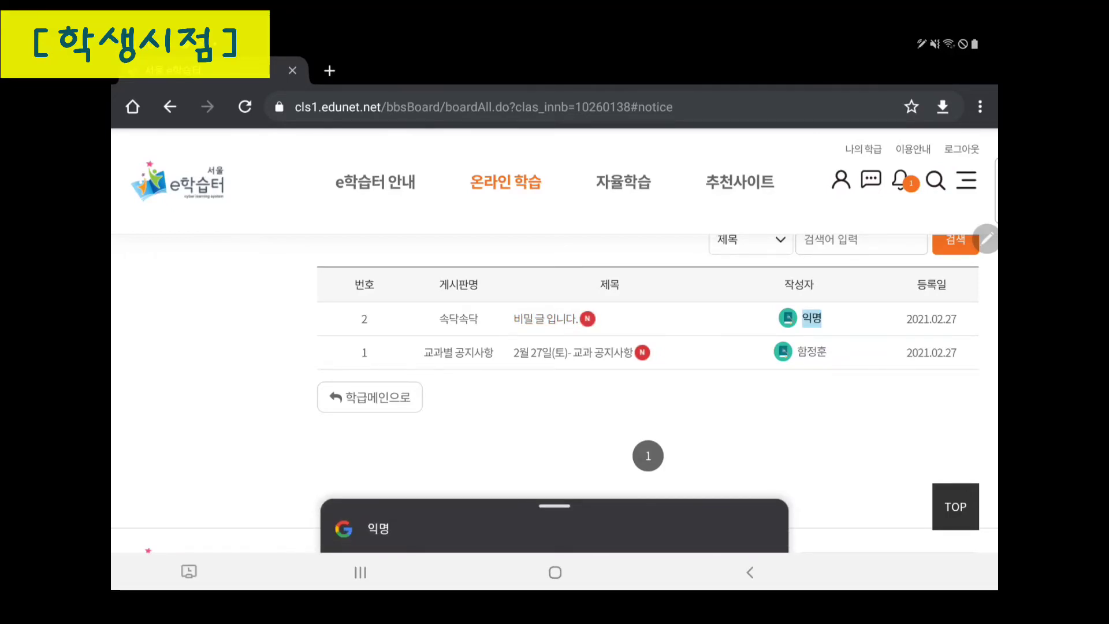
click(780, 422)
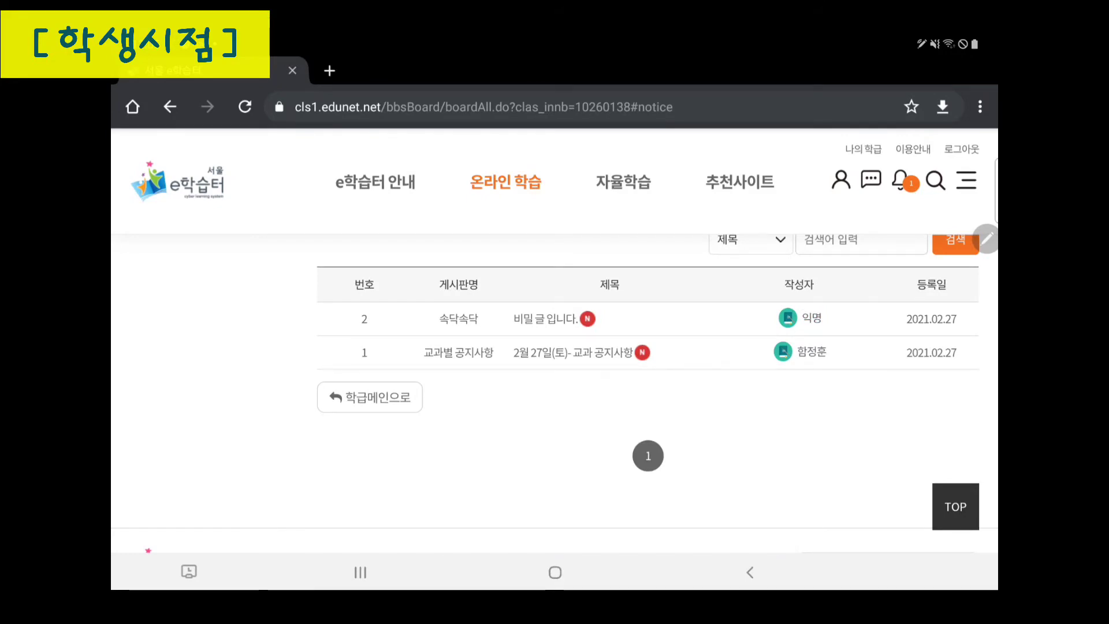
Step: Filter the student's post list to the 속닥속닥 board and start a new post there
scroll(647, 393, up, 2)
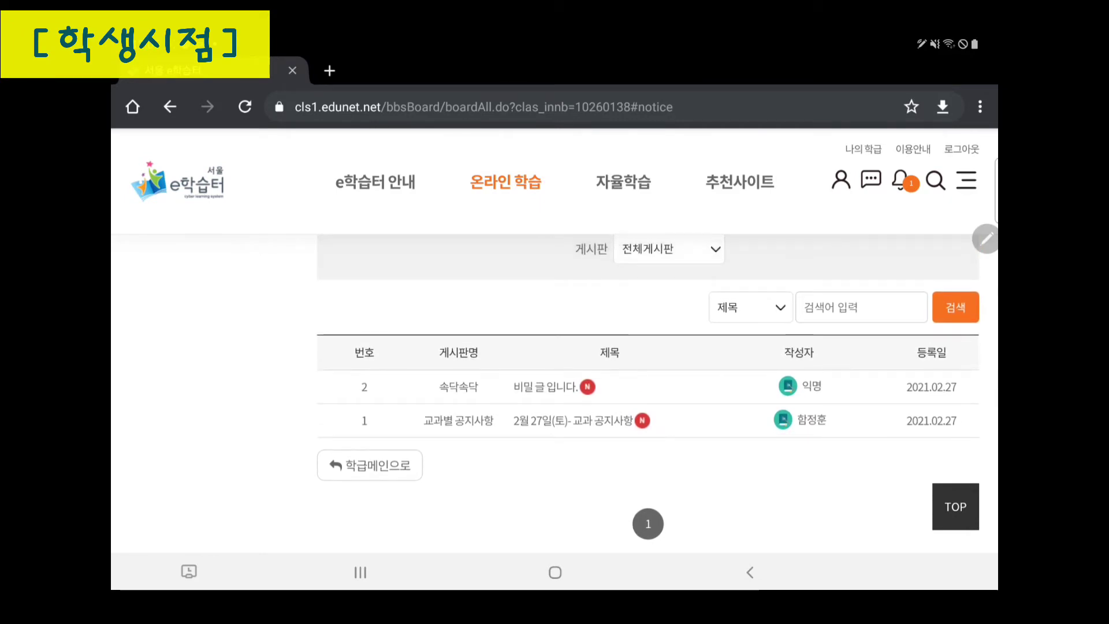
scroll(647, 392, up, 1)
click(669, 268)
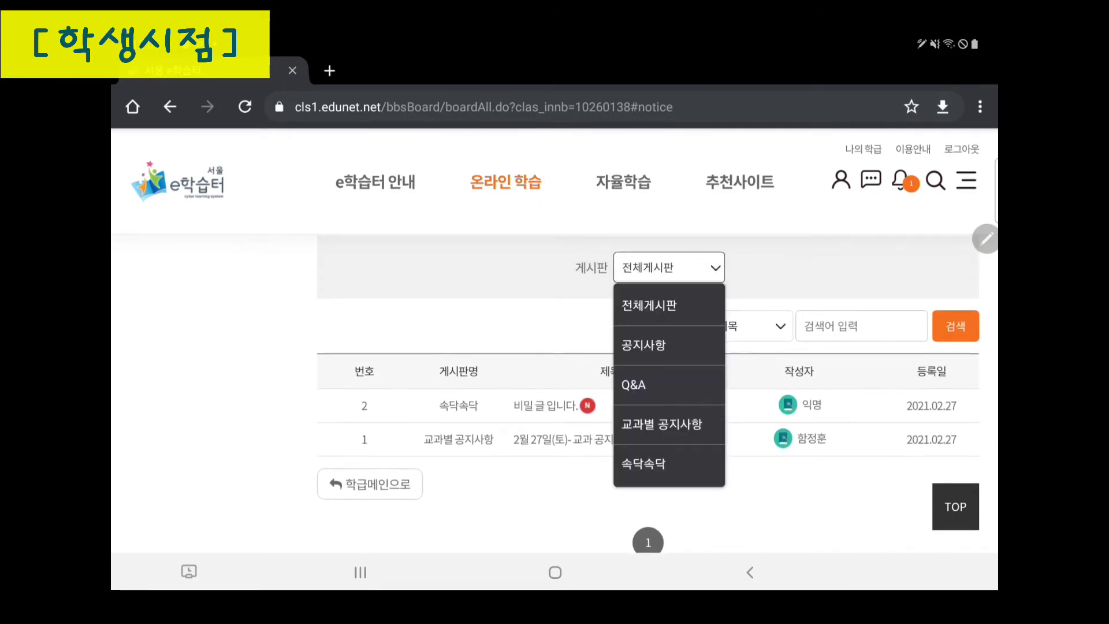
click(643, 463)
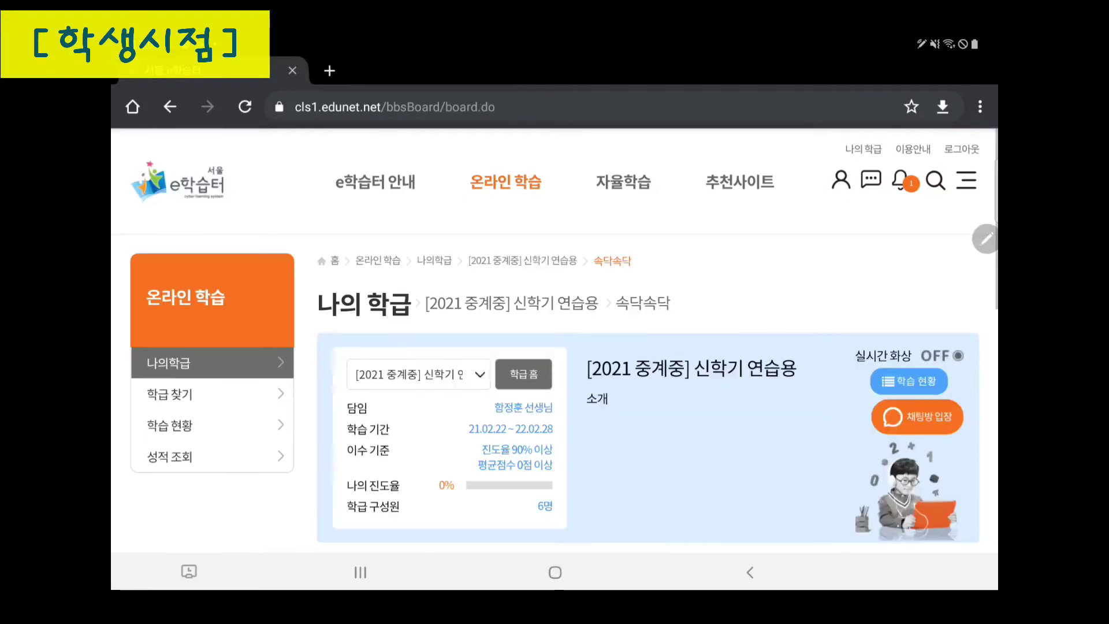
scroll(647, 393, down, 3)
scroll(647, 393, down, 4)
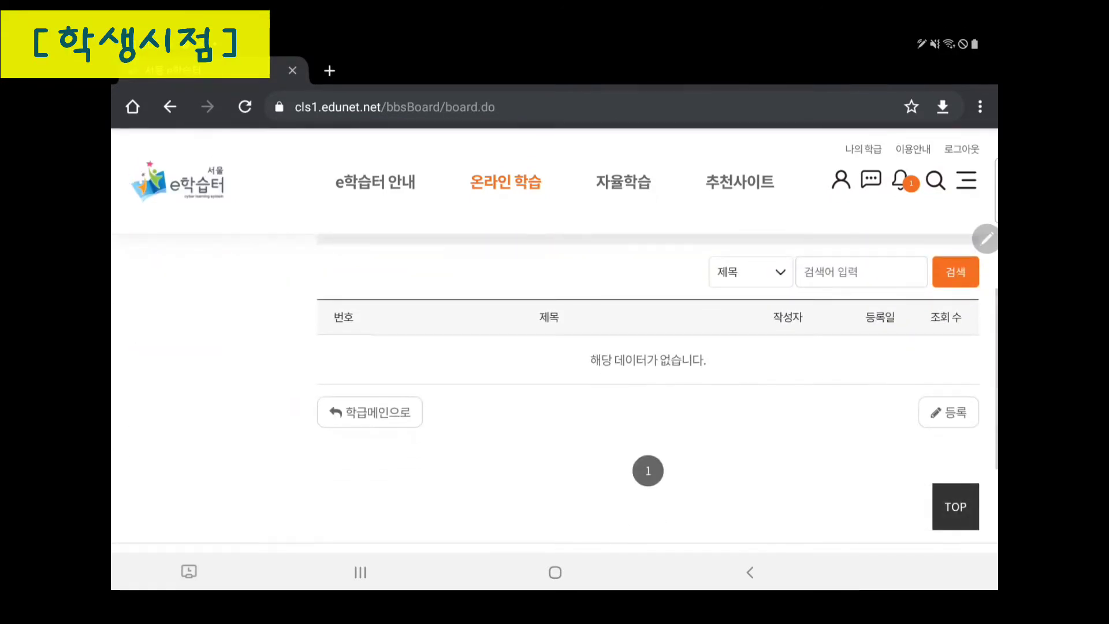
click(949, 412)
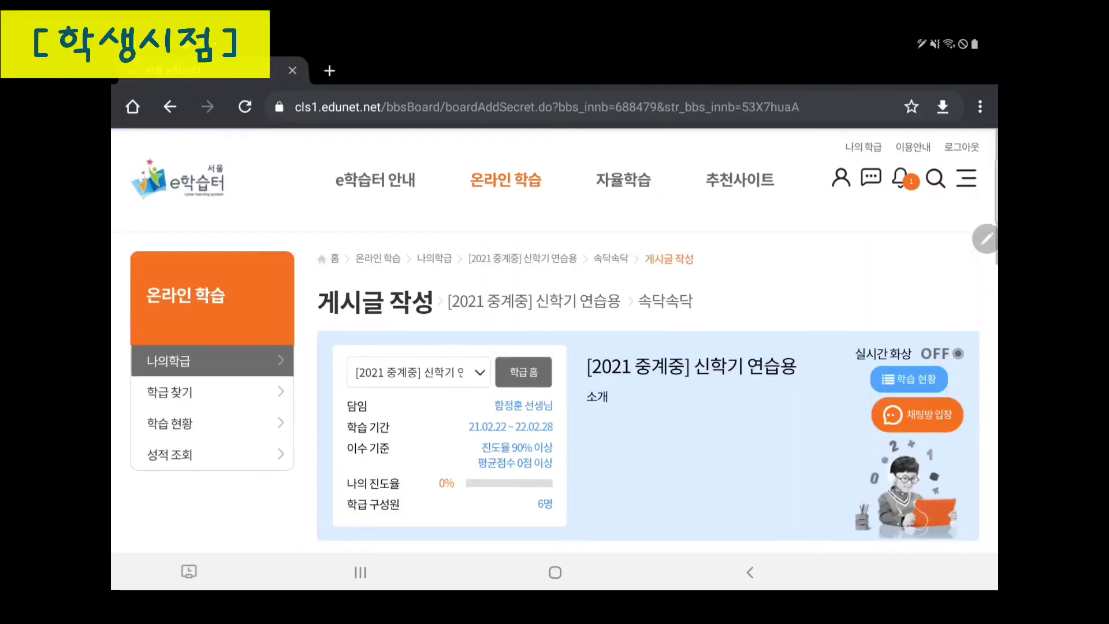
Step: Write the student's post with the title "Aaa" and the content "Bbb", and register it
scroll(647, 393, down, 7)
scroll(647, 393, up, 1)
click(698, 305)
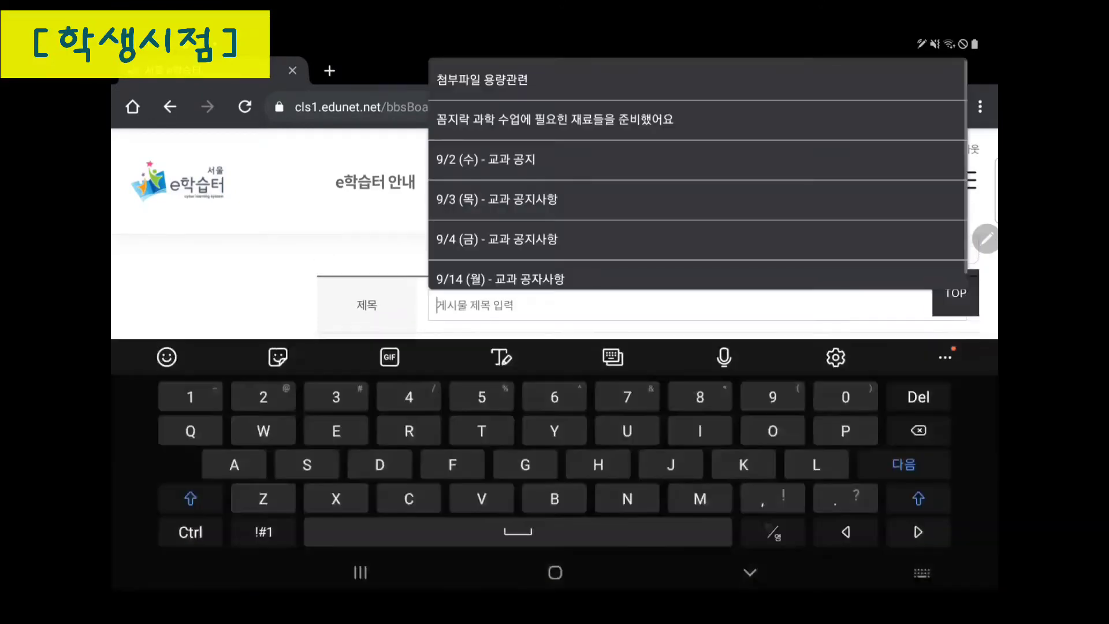
text(Aaa)
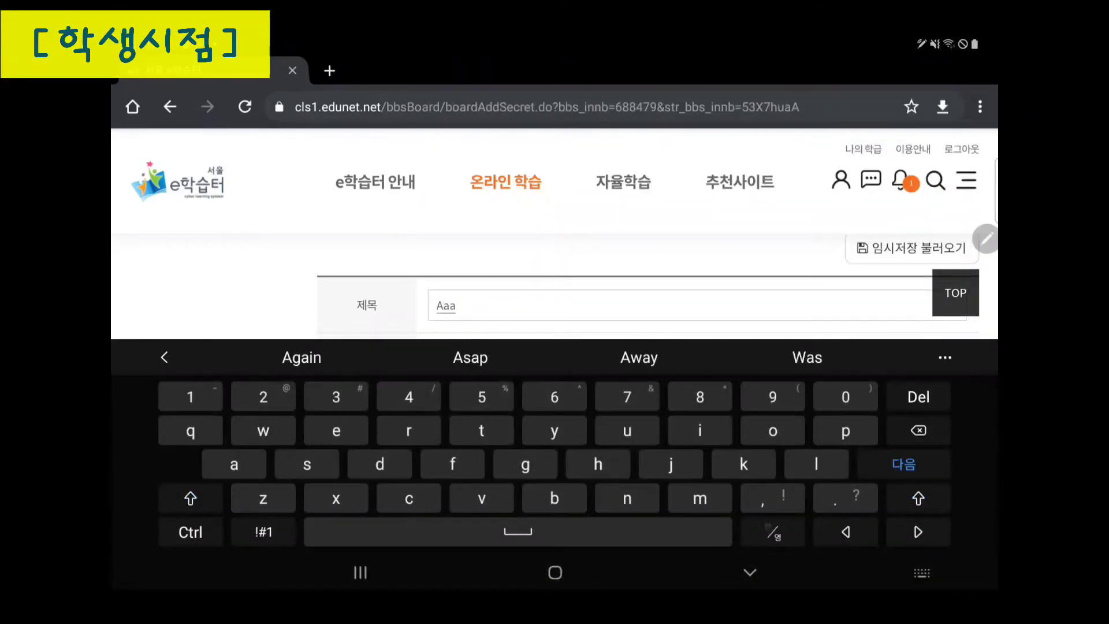
key(Escape)
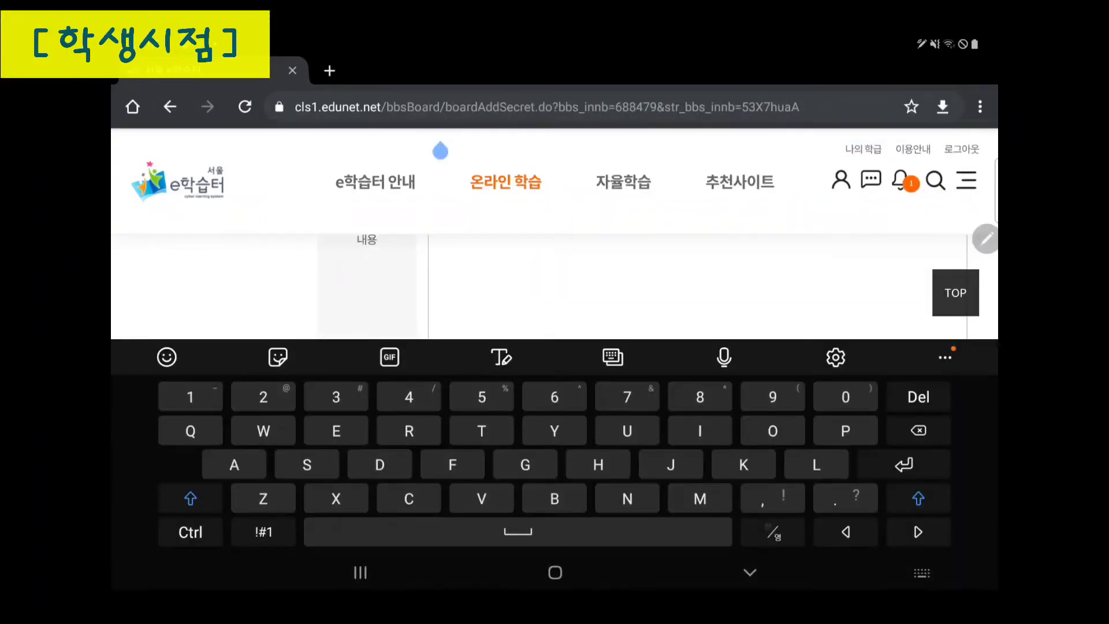
text(Bbb)
key(Escape)
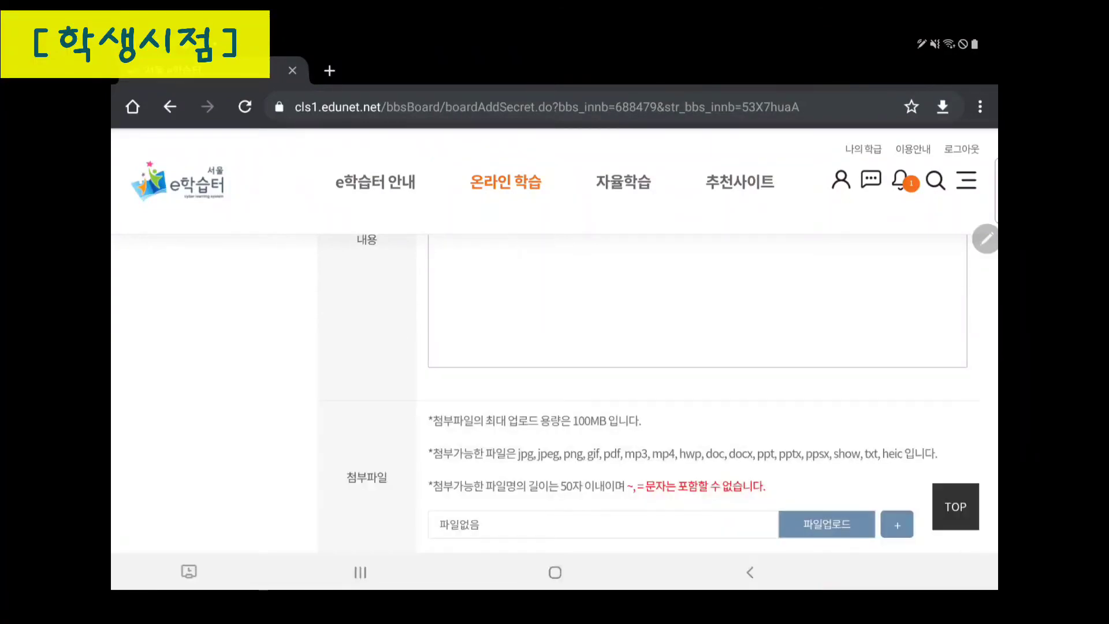
scroll(554, 347, down, 3)
click(768, 476)
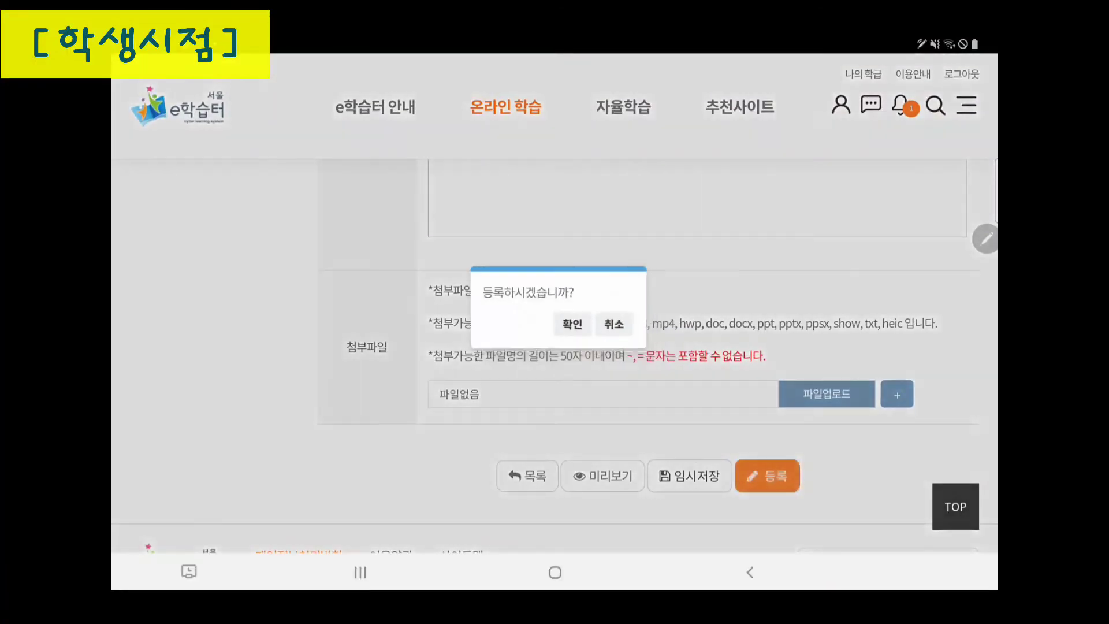
click(569, 321)
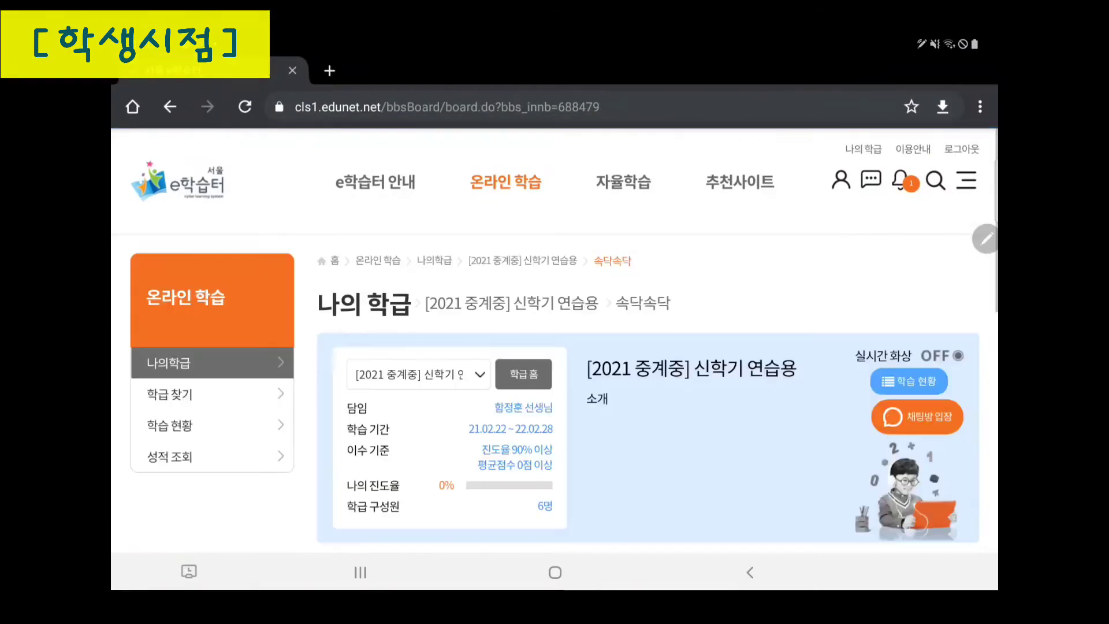
scroll(555, 392, down, 5)
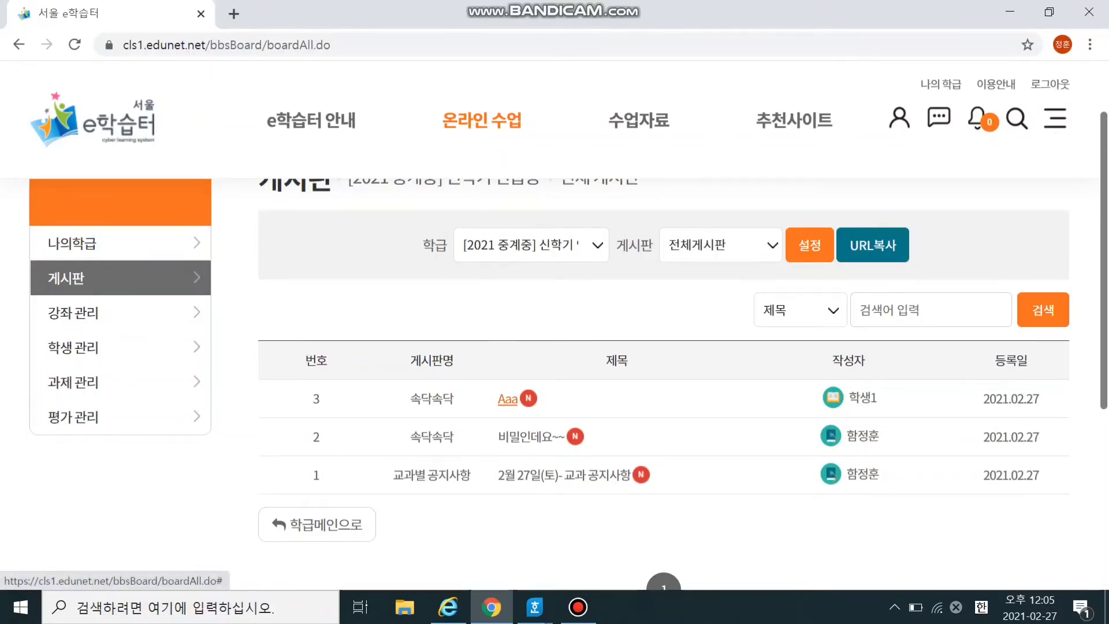
Step: In the teacher's account, open the student's "Aaa" post and examine its details, content and comment area
click(507, 399)
scroll(663, 347, down, 3)
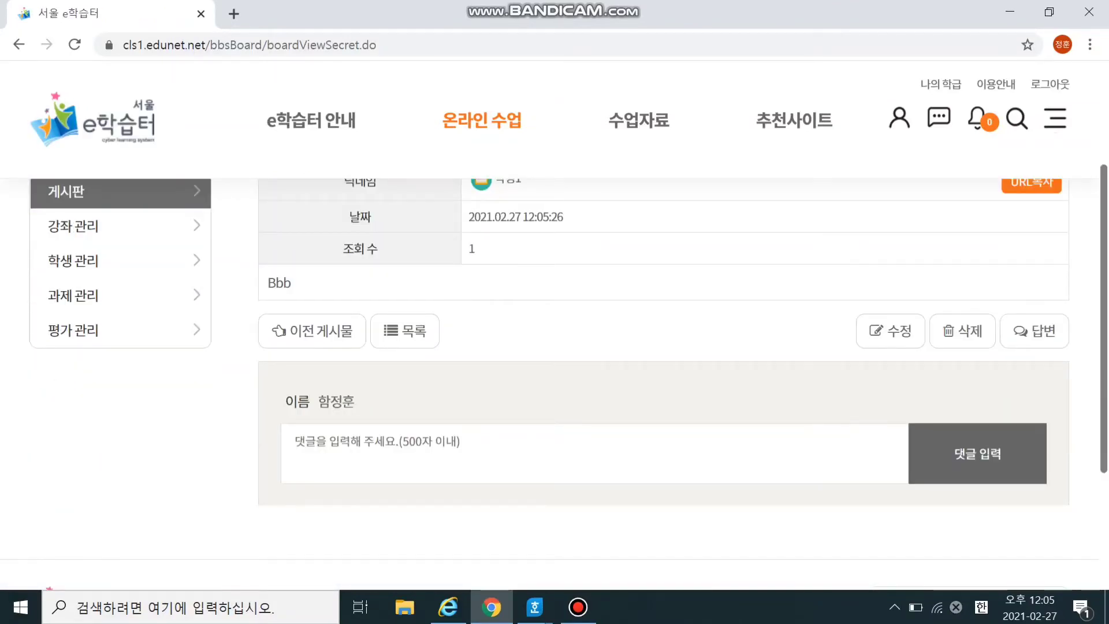
scroll(664, 384, down, 2)
scroll(663, 384, up, 5)
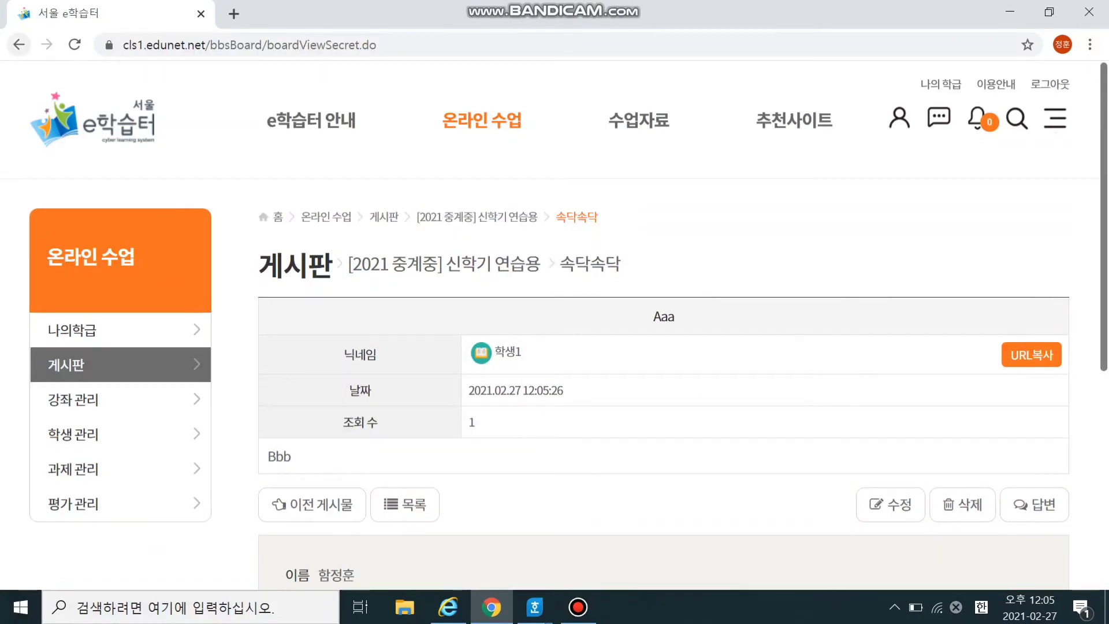
Step: Leave the "Aaa" post, start a new board from the class board settings, and set its type to 사진형
key(alt+Left)
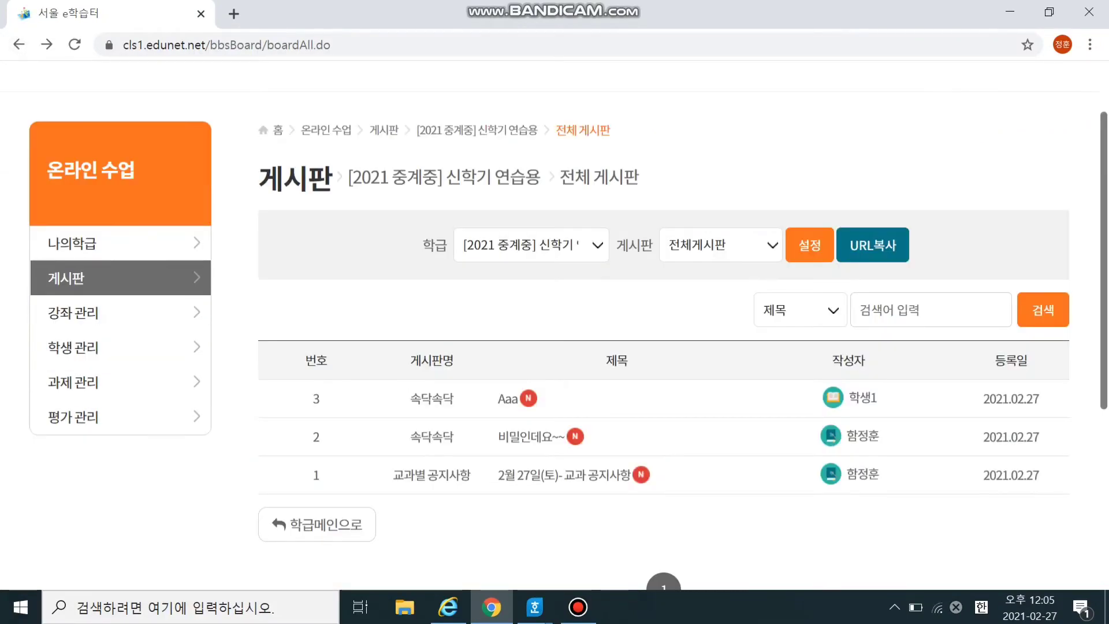
click(721, 245)
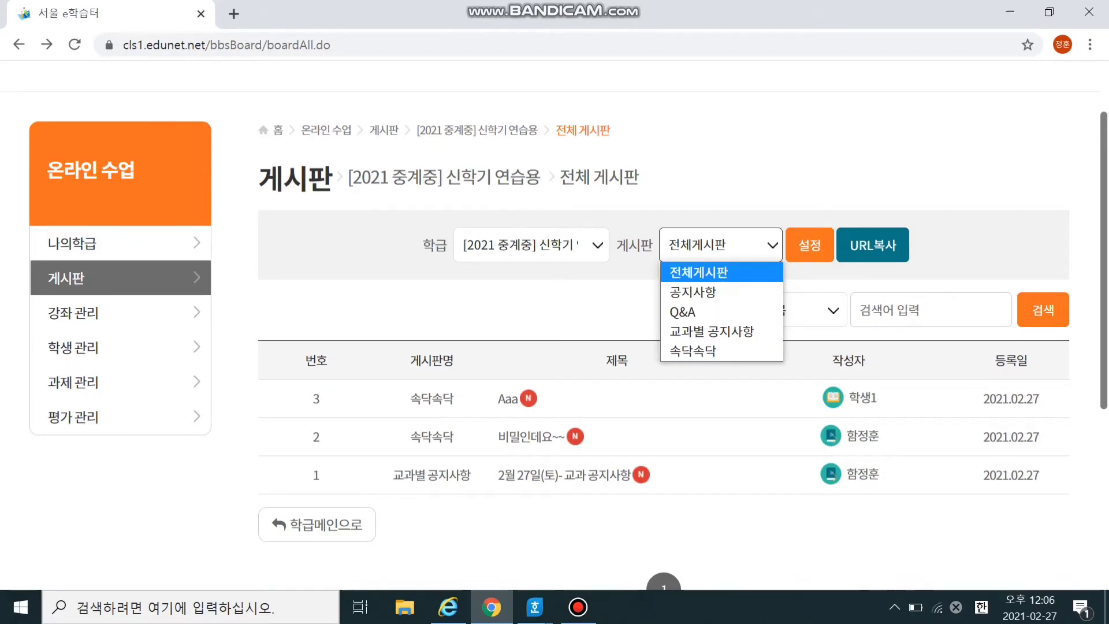
click(810, 244)
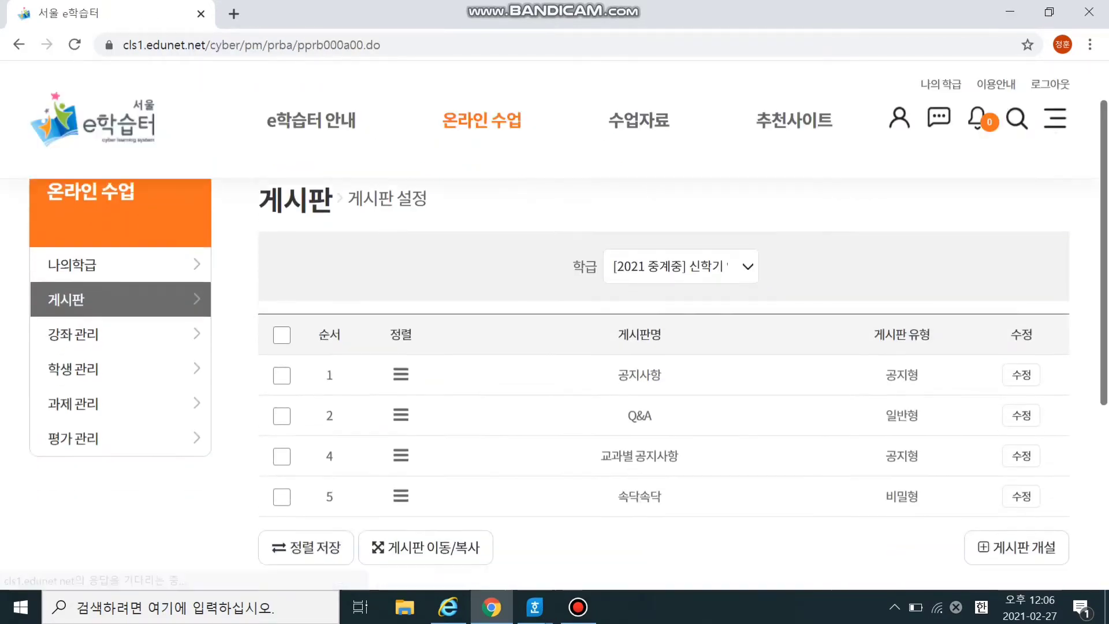
scroll(1016, 352, down, 3)
click(1017, 352)
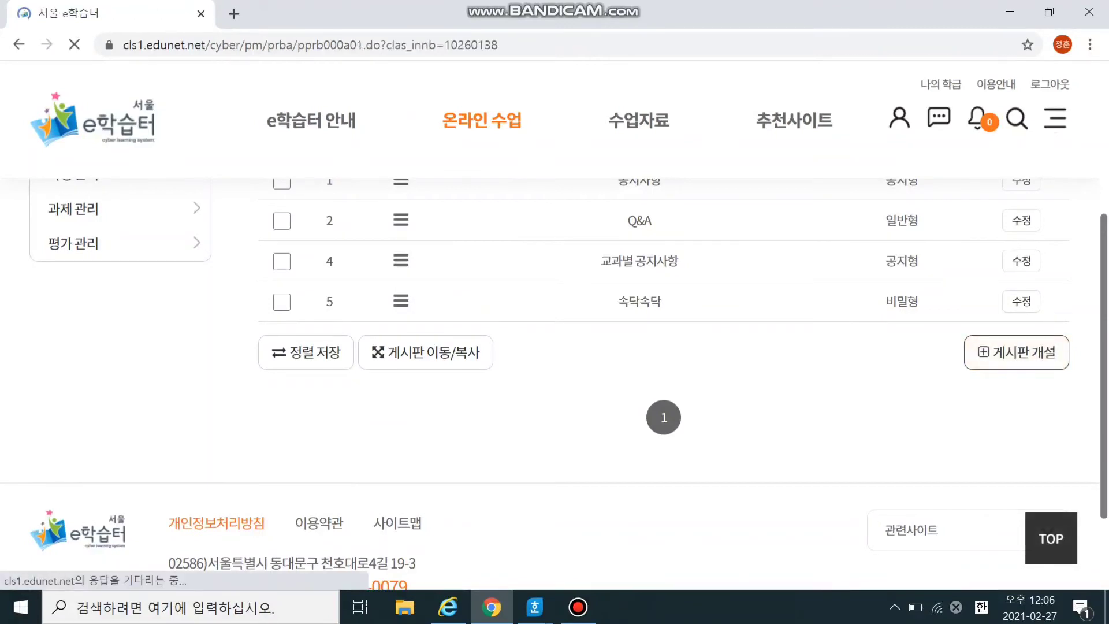
scroll(665, 376, down, 2)
click(436, 243)
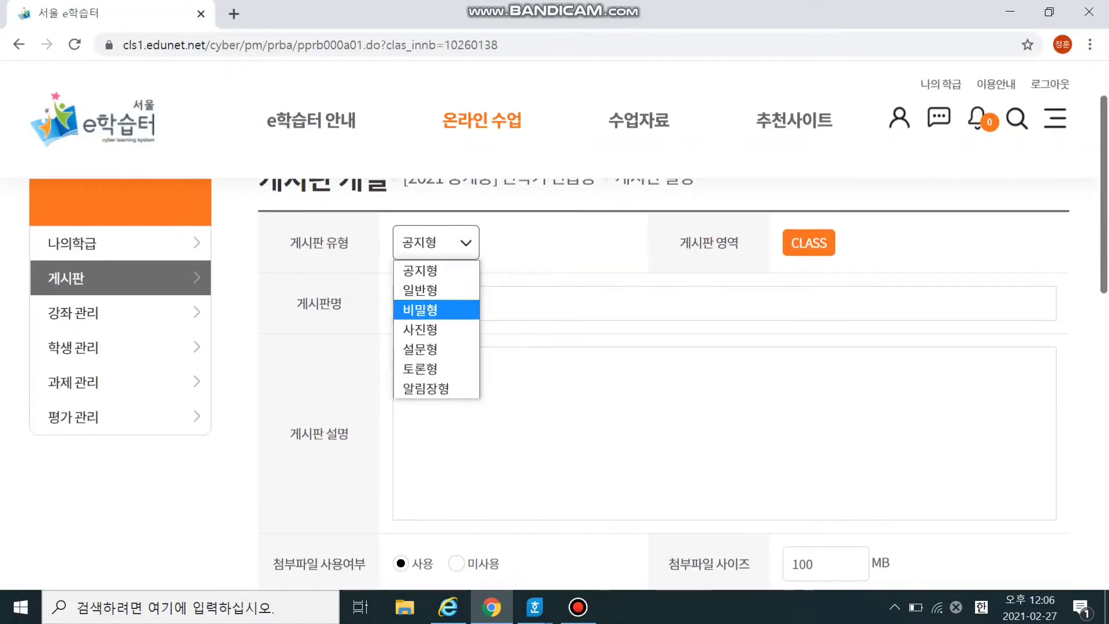
click(436, 330)
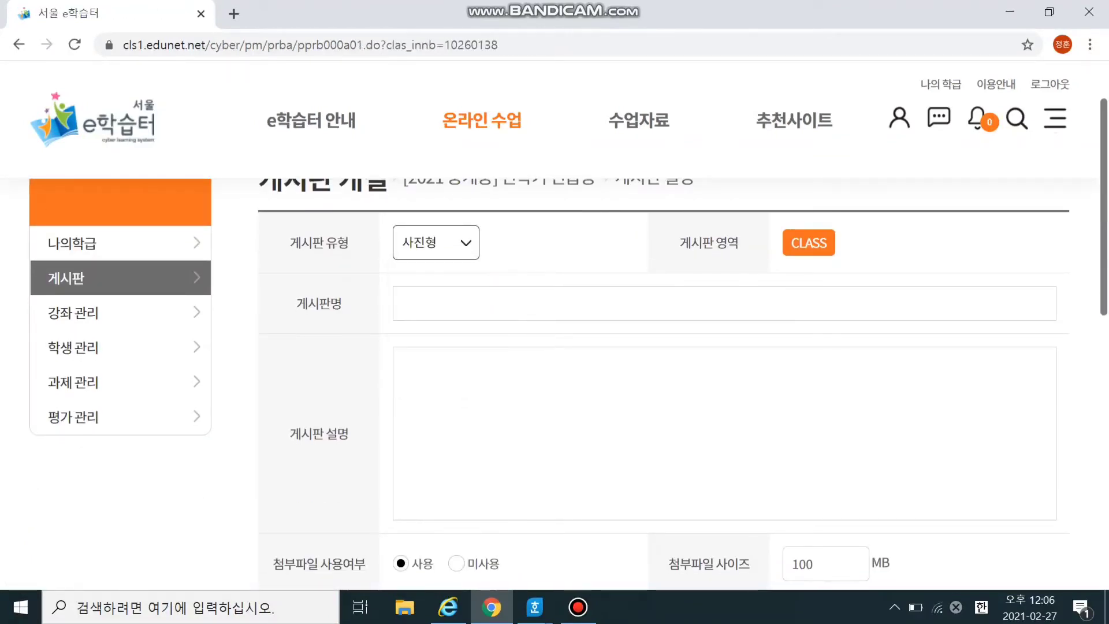
Step: Name the new photo board "사진~~", keep its default attachment and comment options, and register it
scroll(664, 375, down, 2)
scroll(664, 375, up, 2)
click(462, 304)
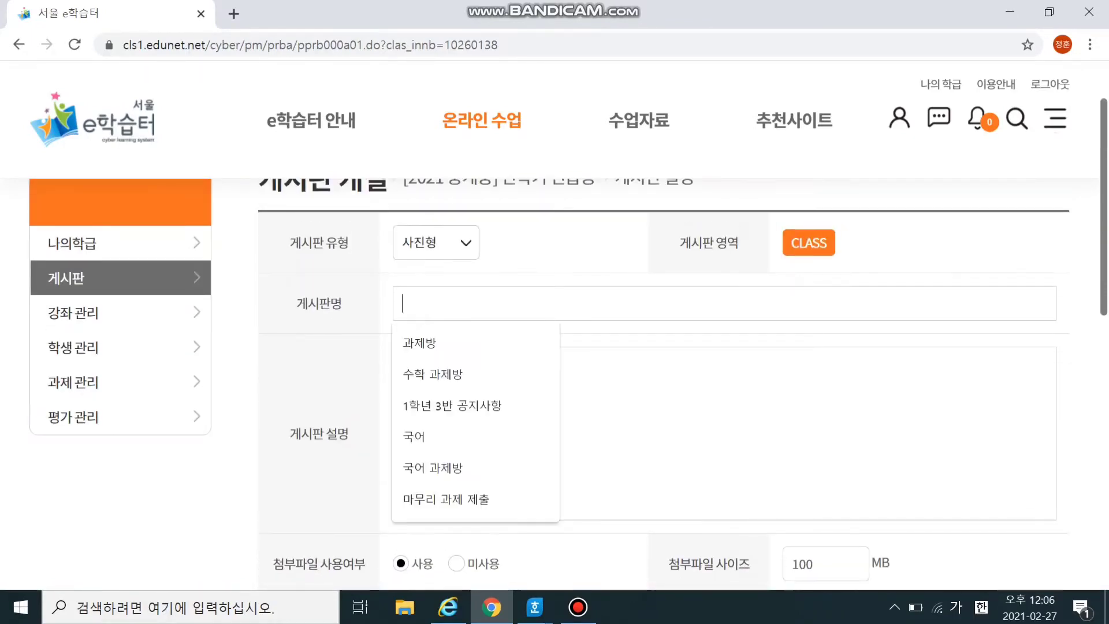
text(사진~~)
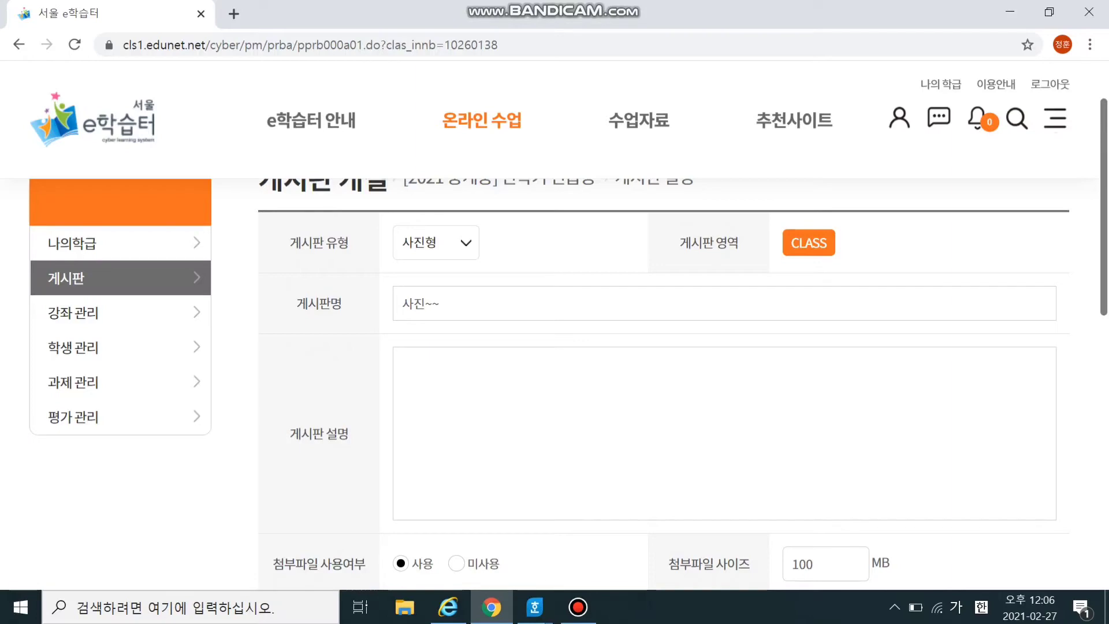
click(402, 365)
scroll(665, 381, down, 6)
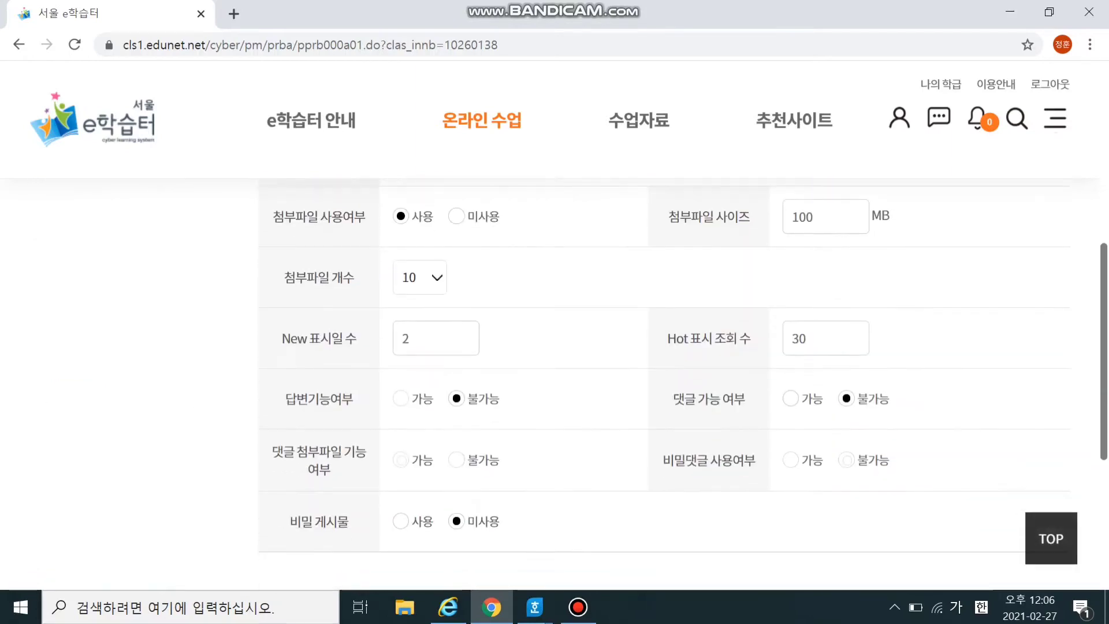
scroll(664, 381, down, 3)
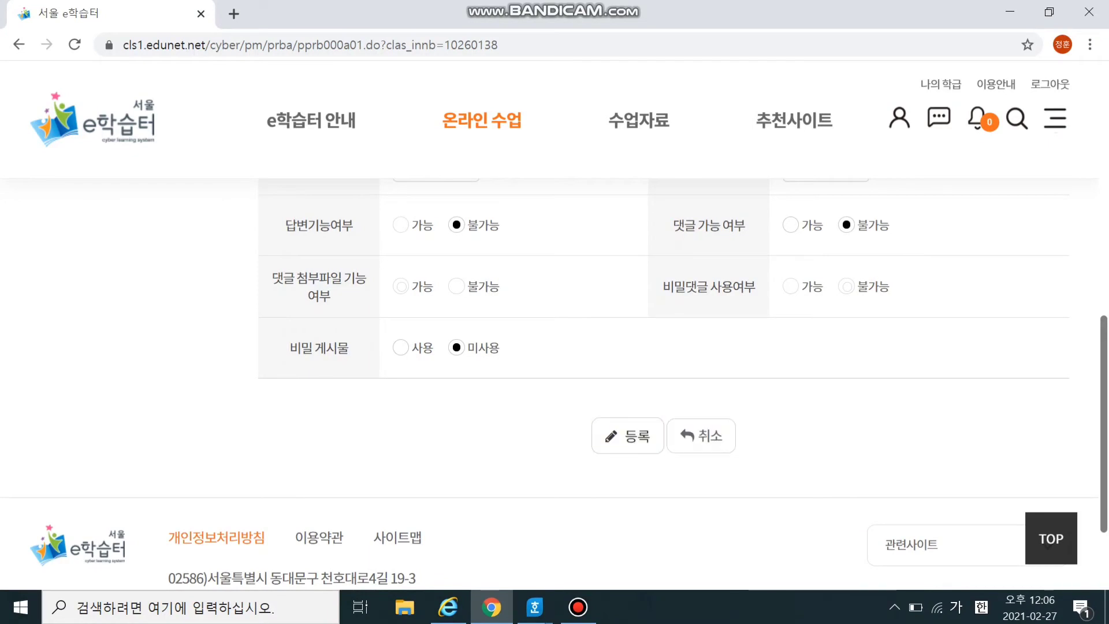
scroll(665, 436, up, 4)
scroll(665, 436, down, 4)
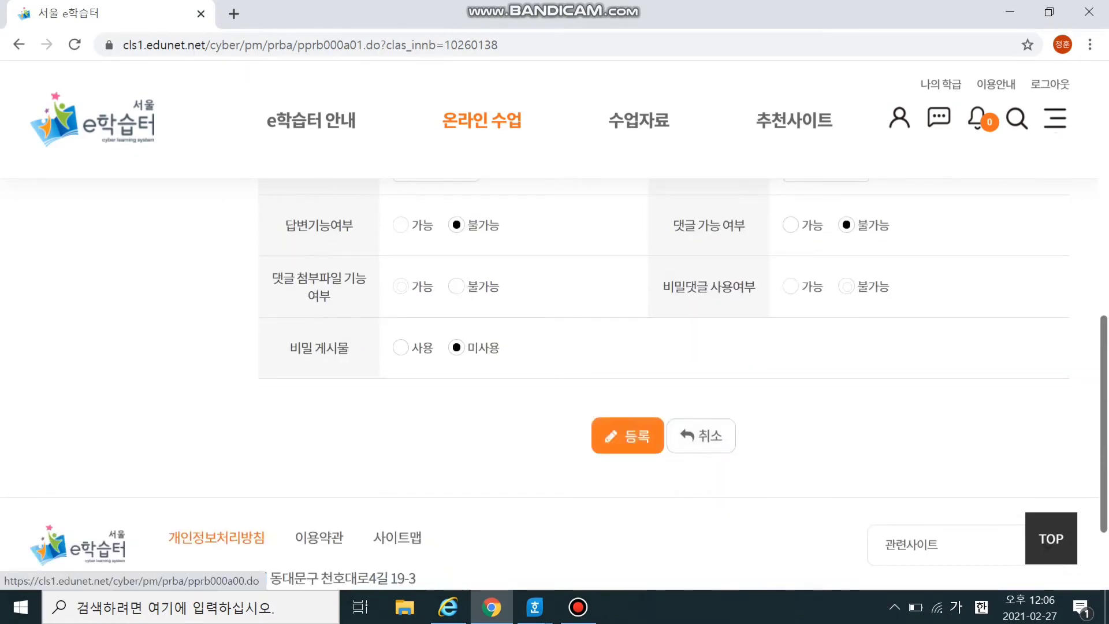
click(628, 436)
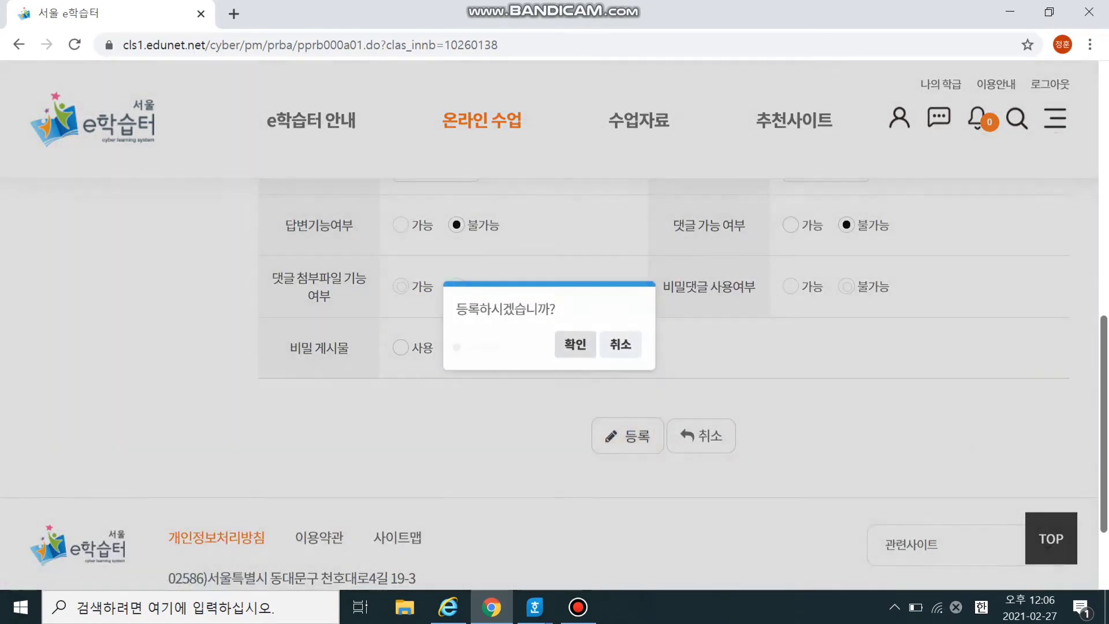
click(575, 344)
click(622, 355)
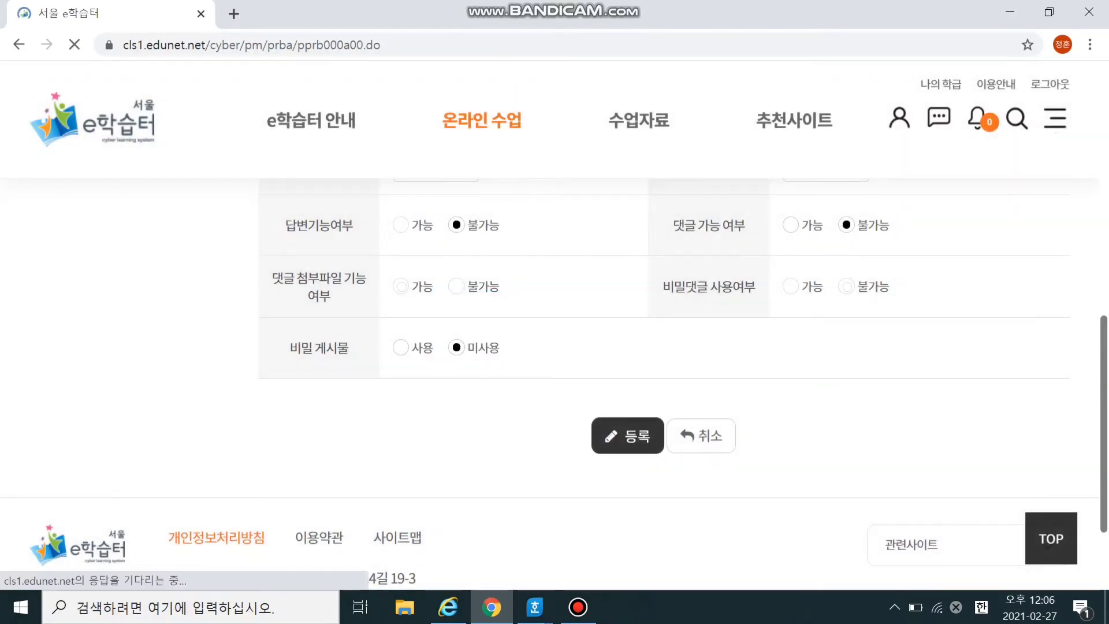
Step: Open the 사진~~ board from the board list and examine its post area and layout options
scroll(664, 346, down, 4)
scroll(664, 347, up, 1)
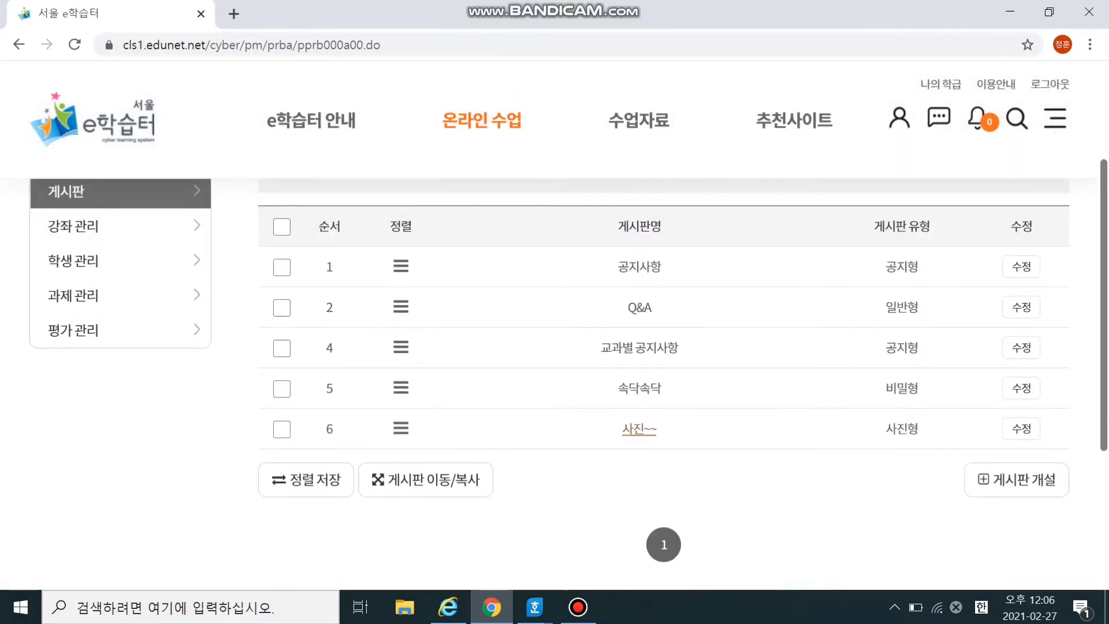
click(640, 429)
scroll(665, 346, down, 3)
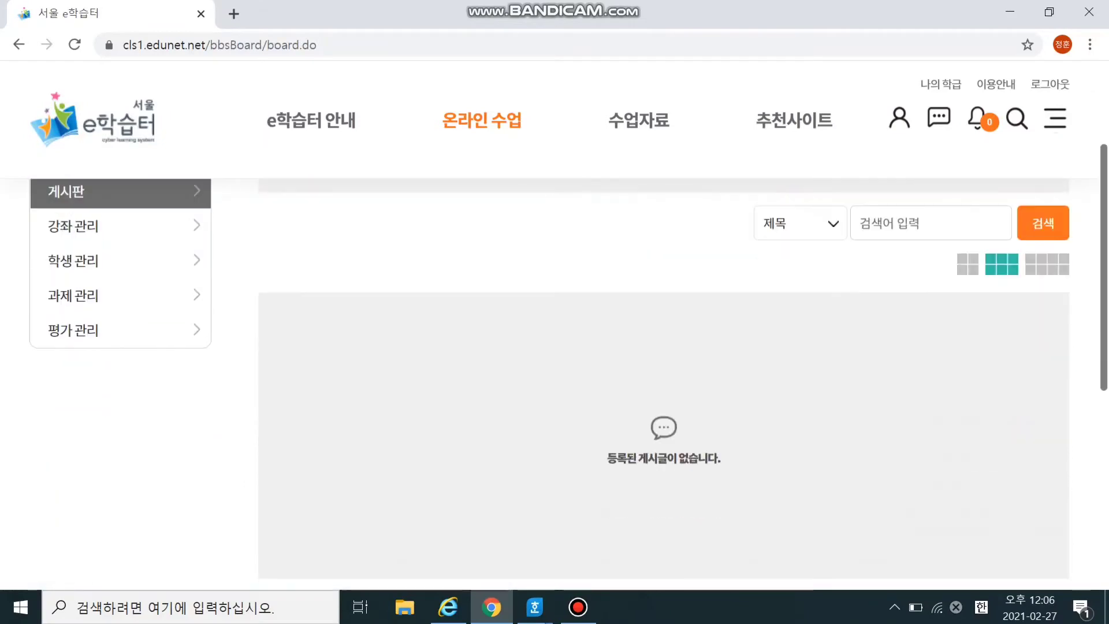
scroll(664, 347, down, 4)
scroll(665, 347, up, 2)
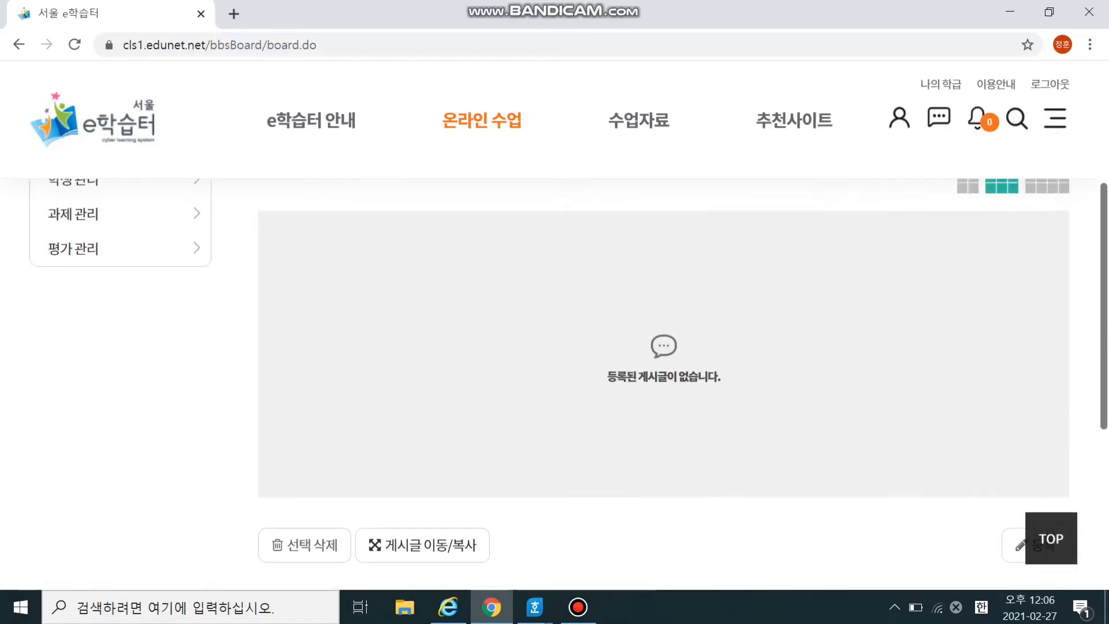
scroll(665, 347, up, 1)
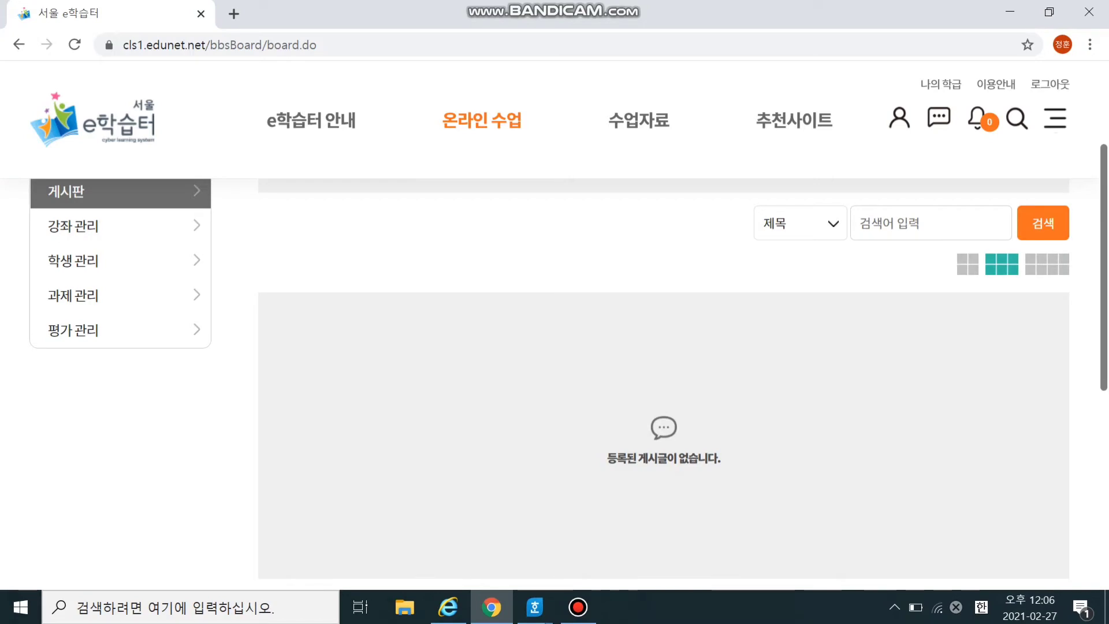
scroll(665, 346, down, 3)
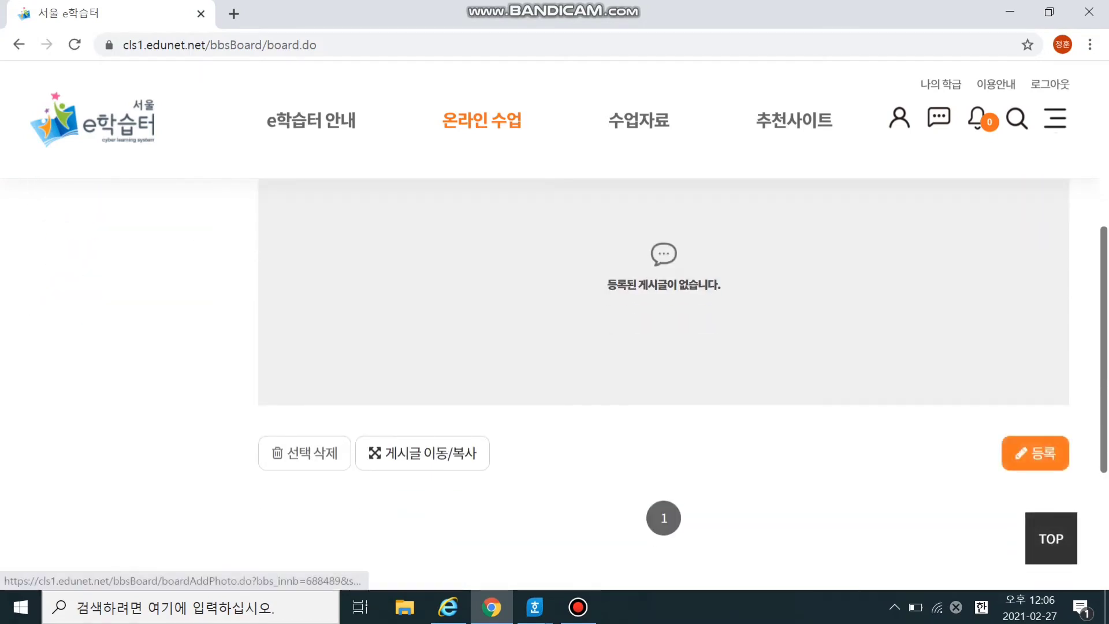
Step: Start a new post on the 사진~~ board and attach the image file 준비물.jpg
click(1035, 453)
scroll(664, 347, down, 10)
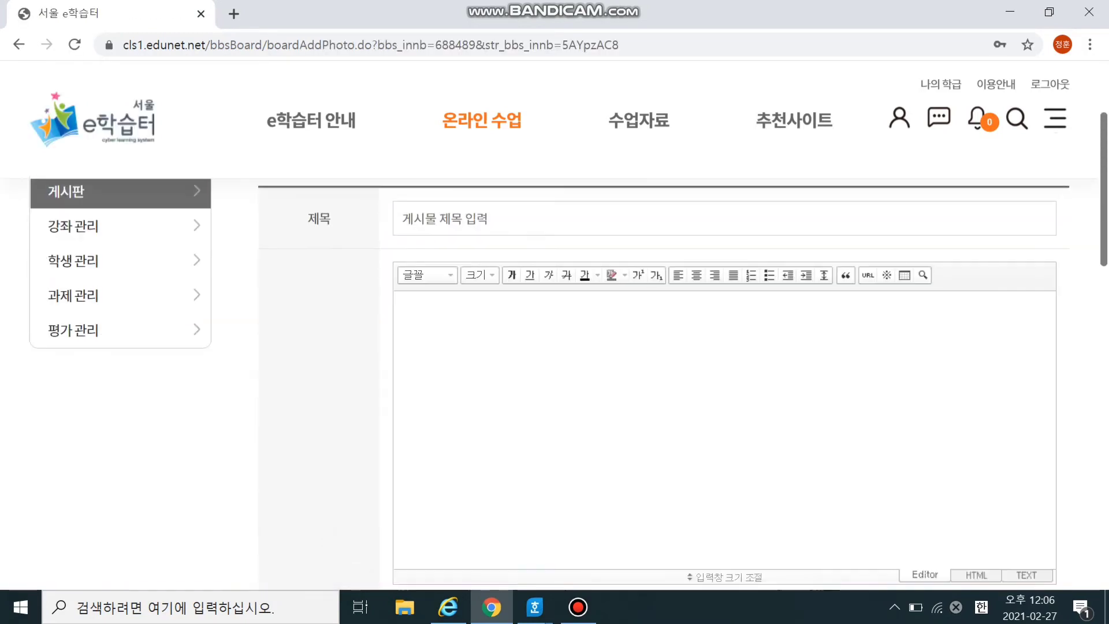
scroll(664, 347, down, 1)
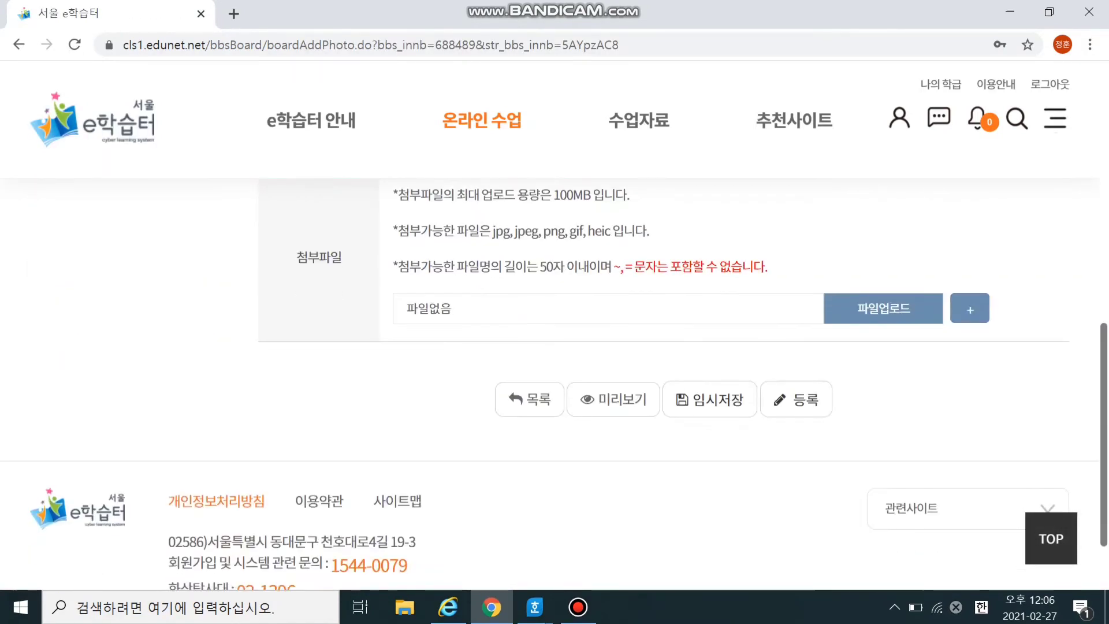
scroll(710, 400, up, 1)
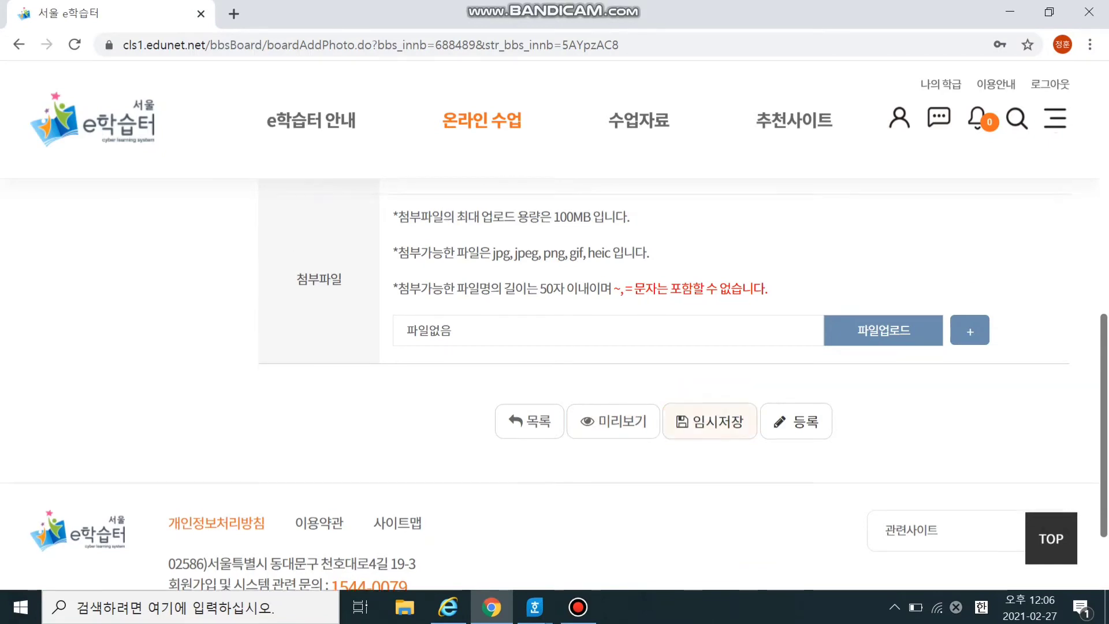
click(883, 396)
scroll(347, 238, down, 3)
scroll(347, 275, down, 8)
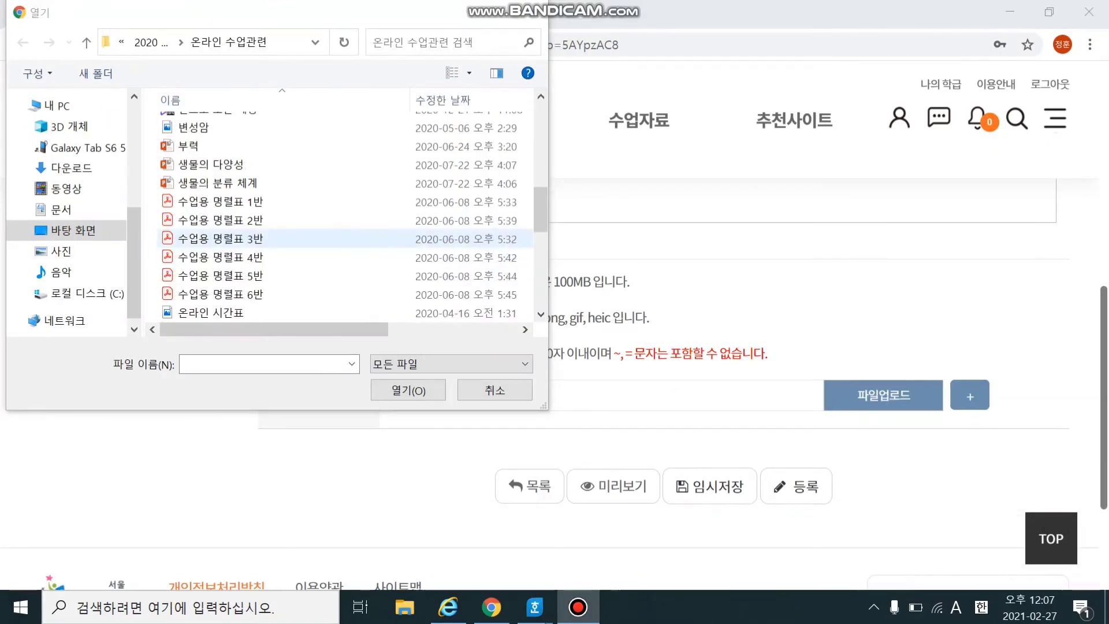
click(324, 201)
double_click(323, 202)
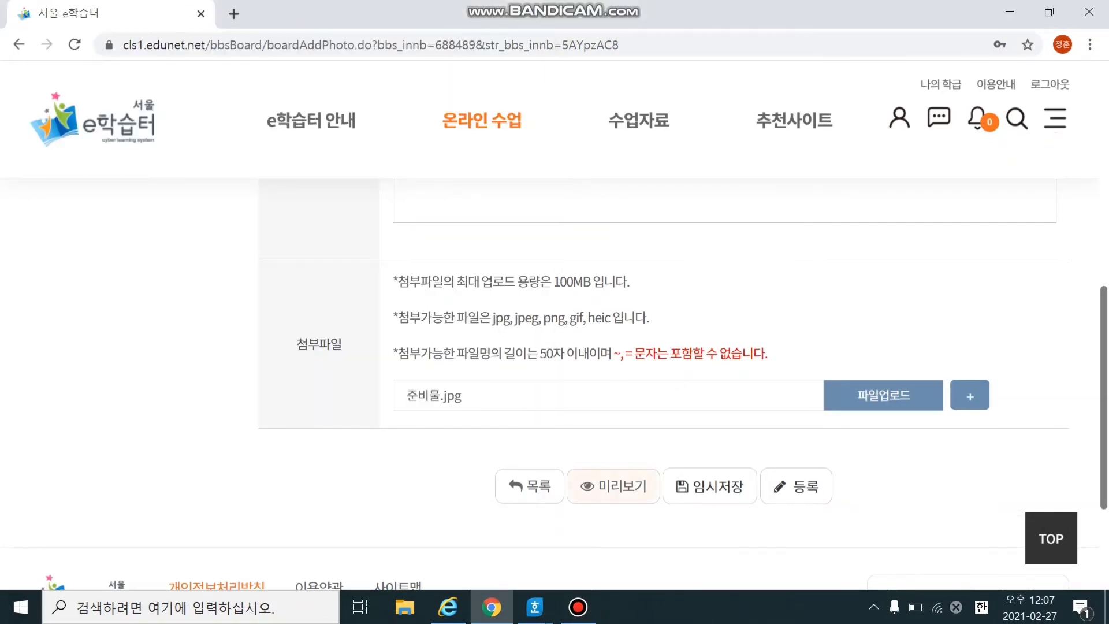
Step: Give the photo post the title "ㅁㅁ" and brief "ㅁ" content, and register it
click(796, 485)
click(724, 327)
text(ㅁㅁ)
scroll(555, 347, down, 10)
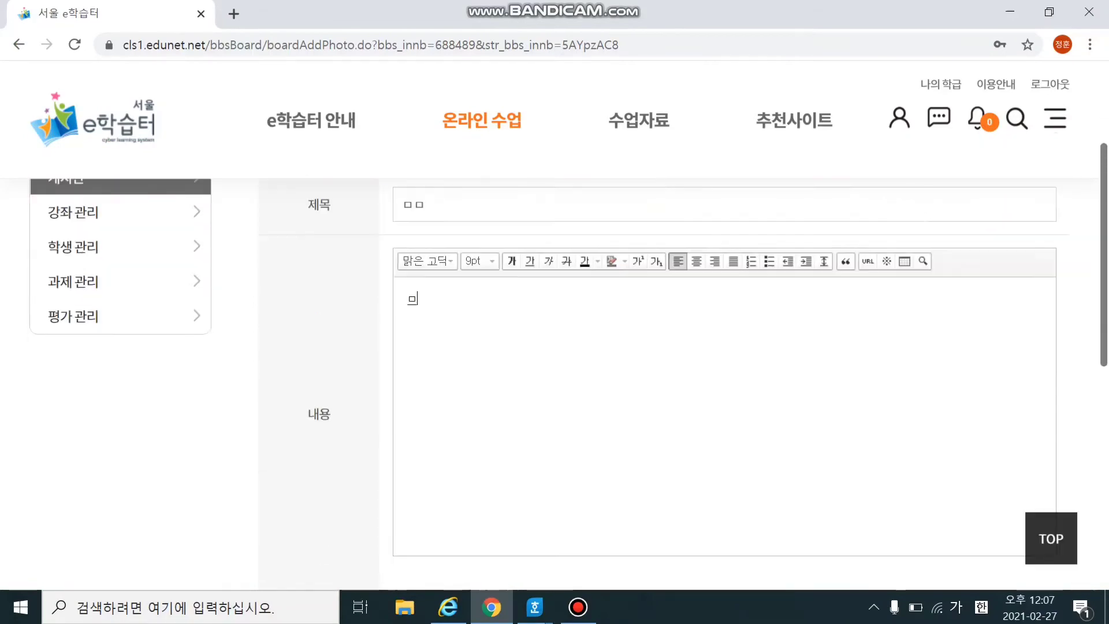
click(797, 299)
click(600, 339)
Step: Examine how the "ㅁㅁ" post is displayed on the photo board, including its thumbnail, author and like counter
scroll(577, 358, down, 4)
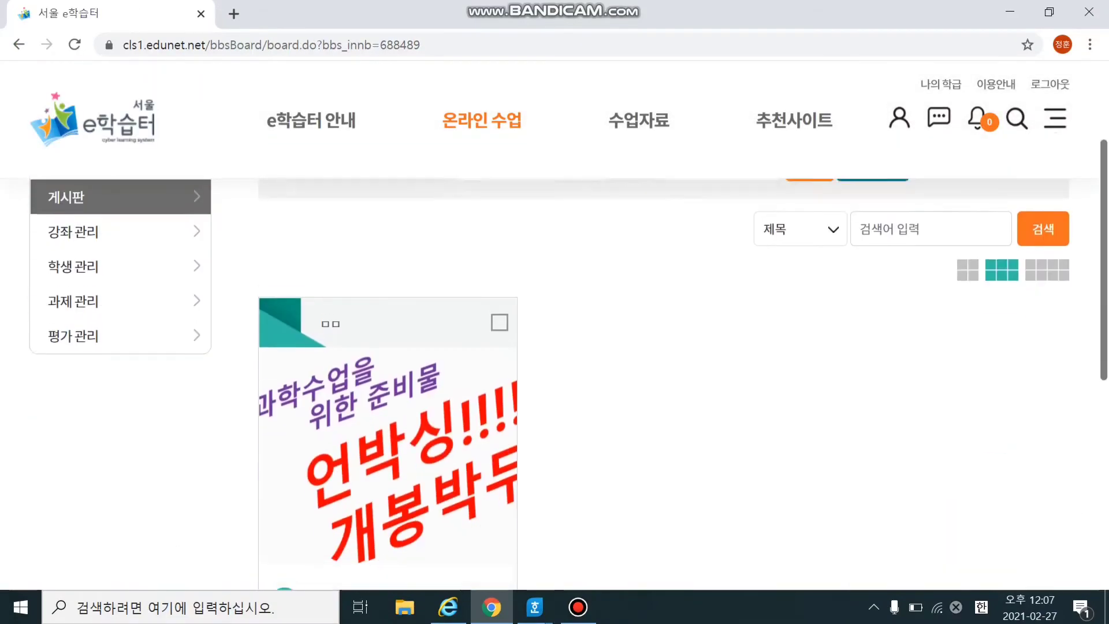
scroll(578, 358, up, 2)
scroll(577, 358, down, 1)
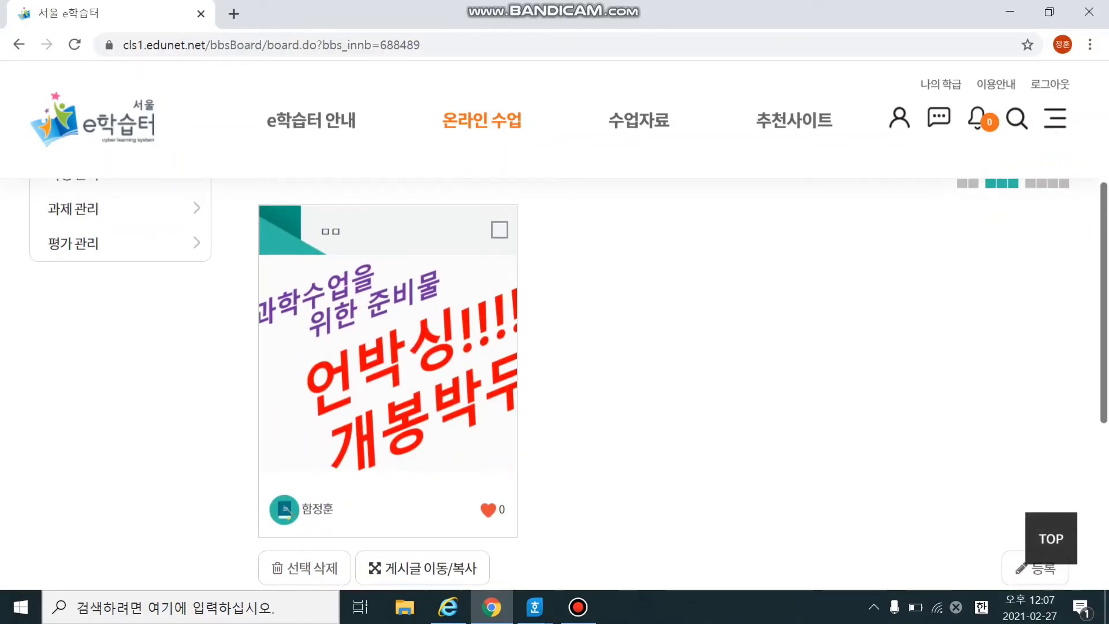
scroll(577, 359, up, 3)
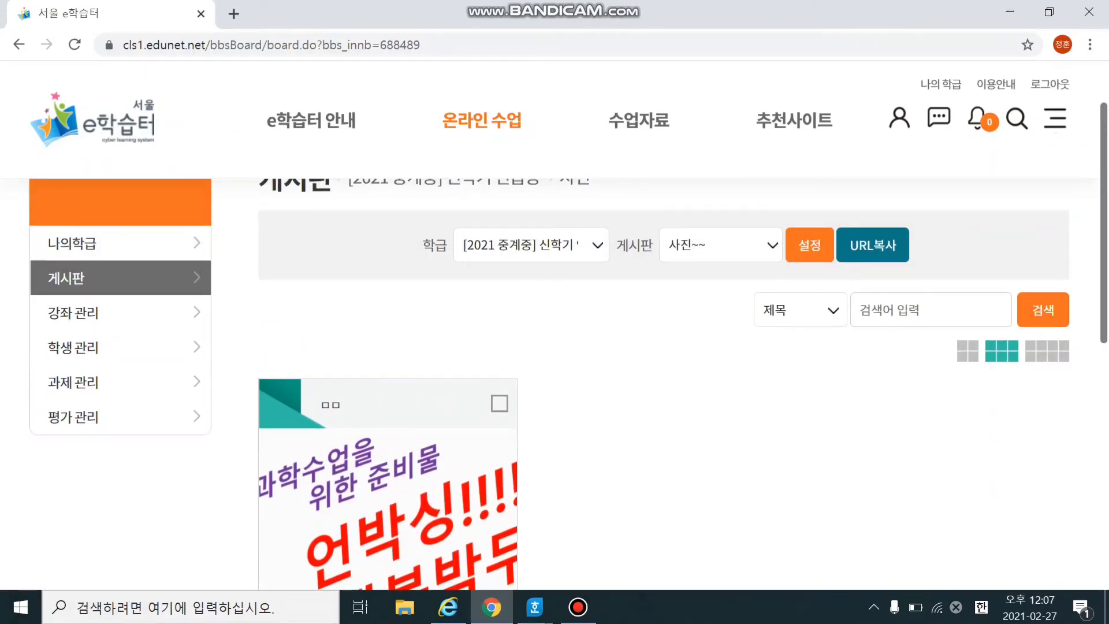
scroll(578, 358, down, 5)
scroll(578, 358, down, 1)
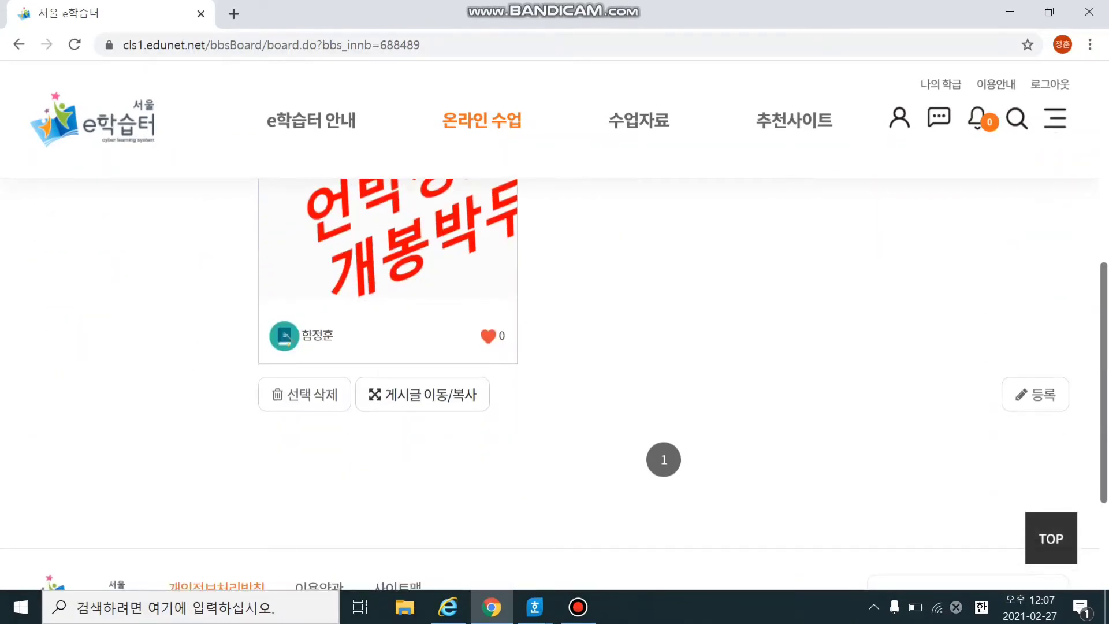
scroll(578, 358, up, 1)
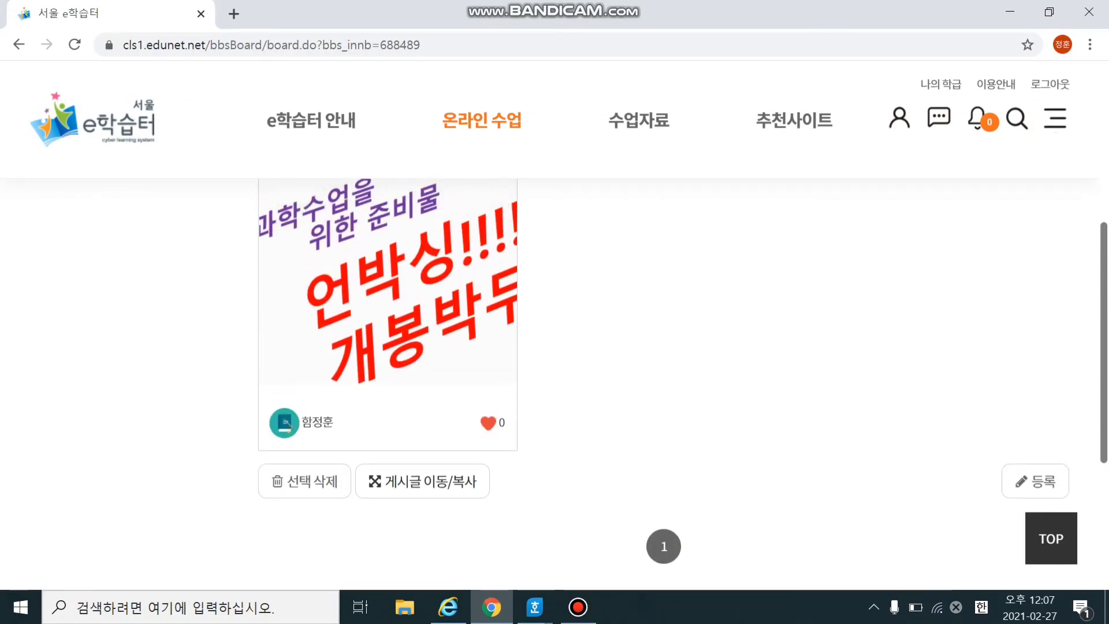
scroll(578, 358, up, 4)
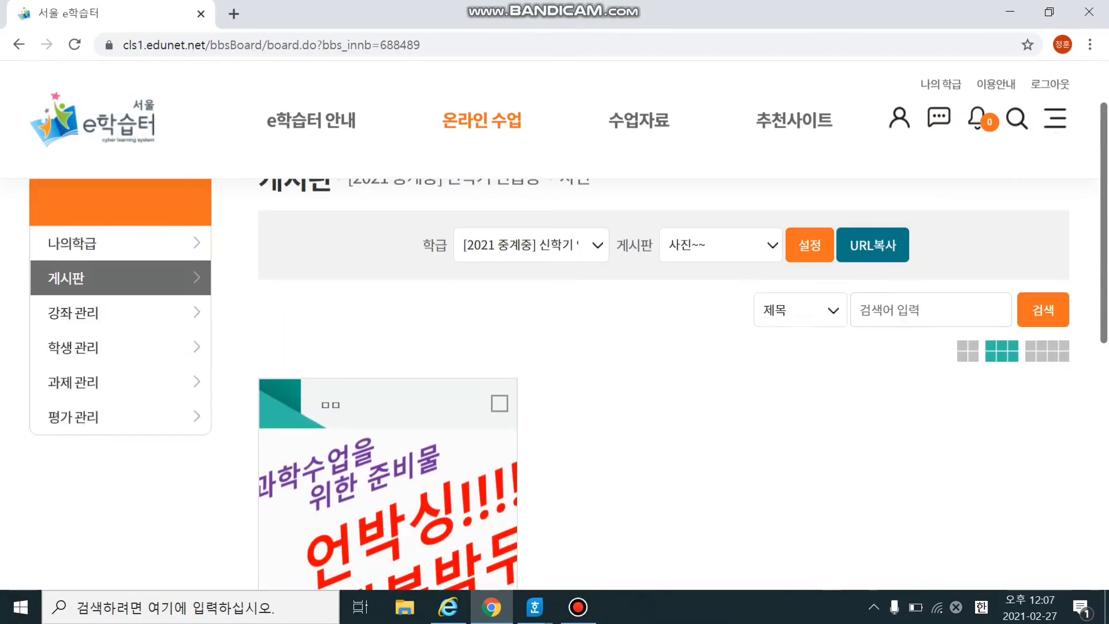
scroll(578, 358, up, 1)
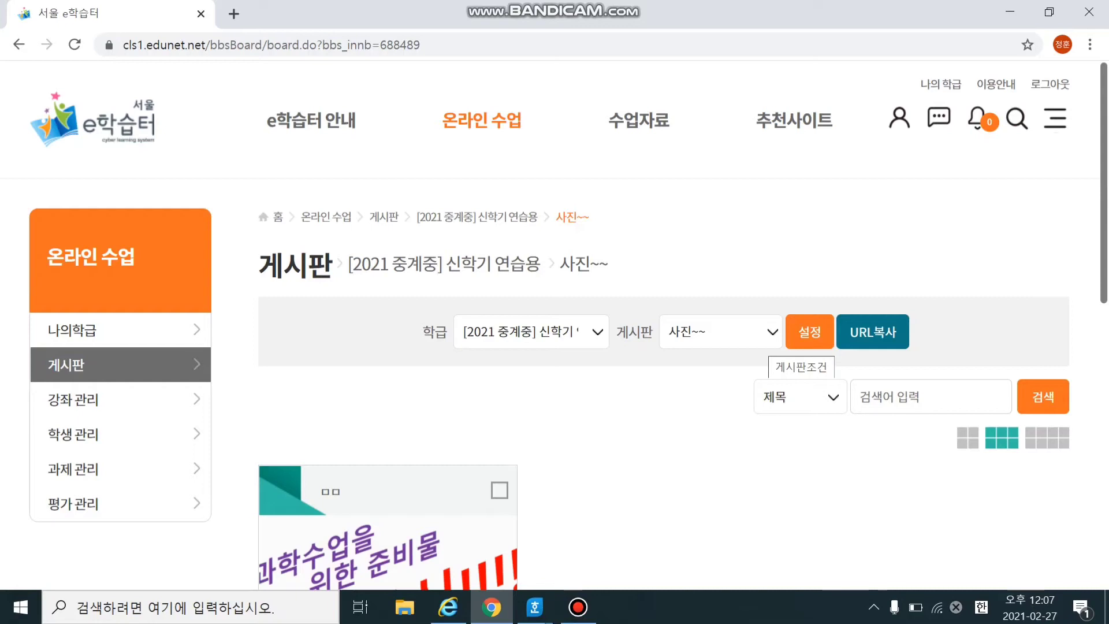
Step: Return to the class board settings, start another new board, and set its type to 설문형
click(720, 332)
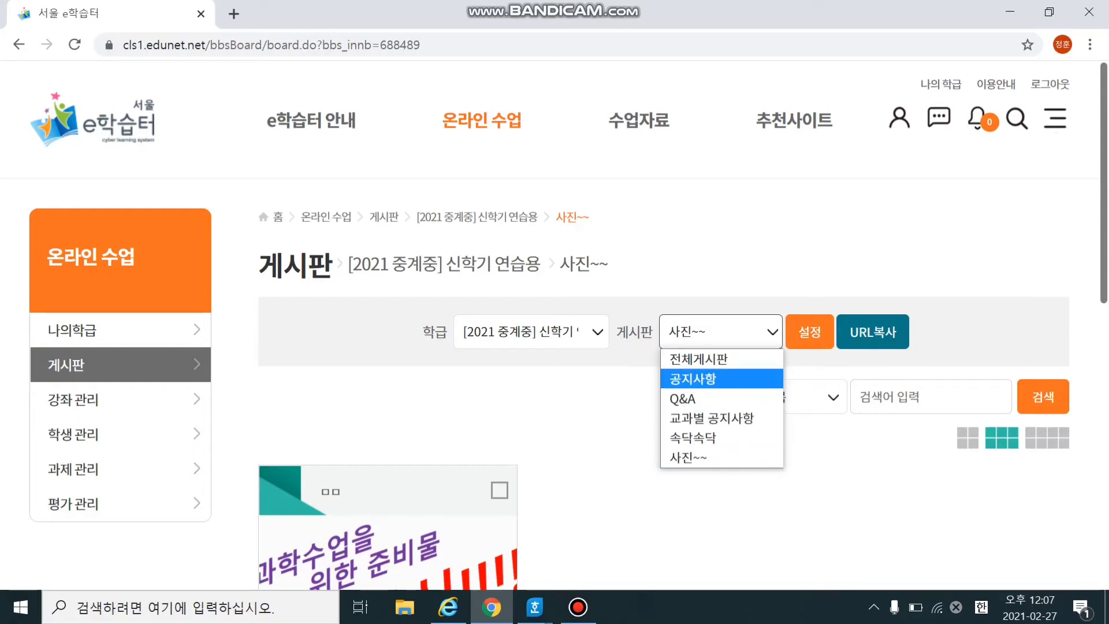
click(810, 332)
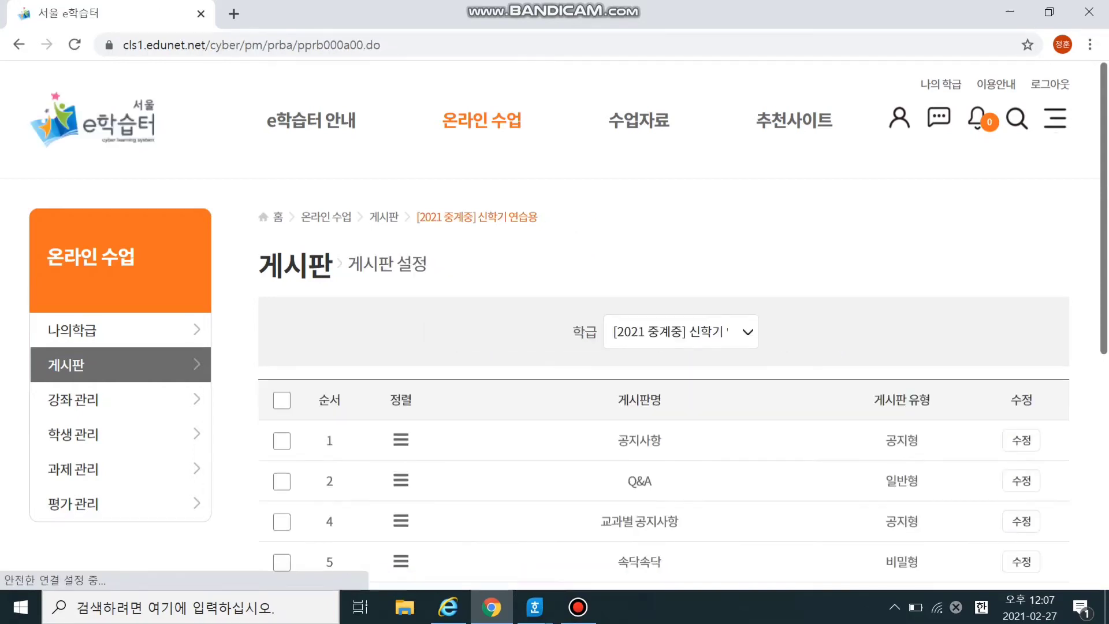
scroll(664, 384, down, 2)
scroll(664, 383, down, 3)
click(1017, 304)
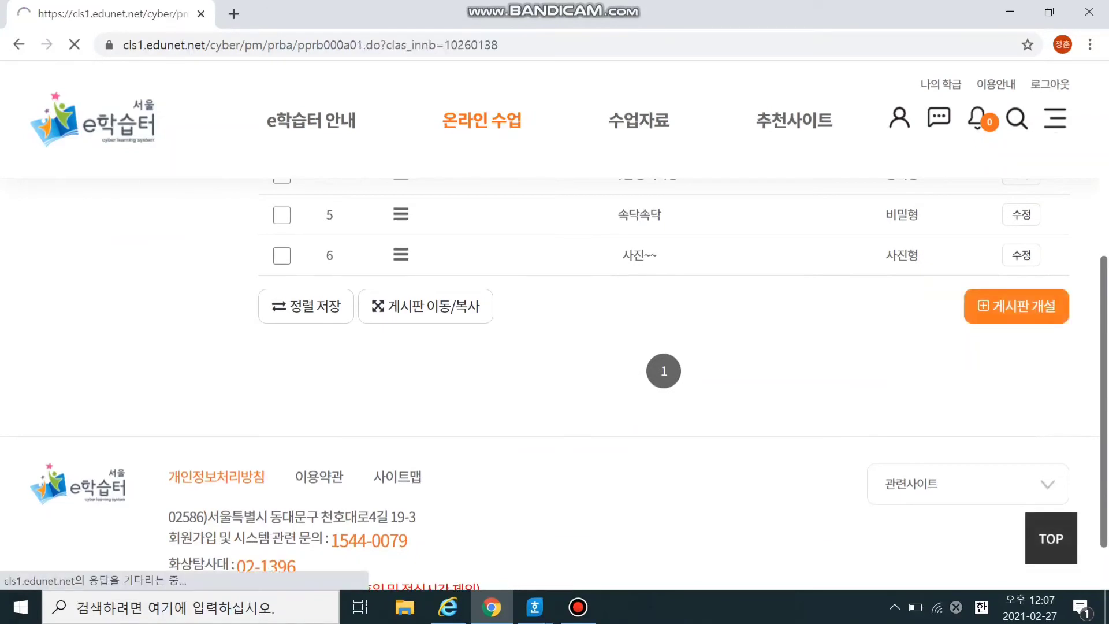
click(436, 329)
click(421, 436)
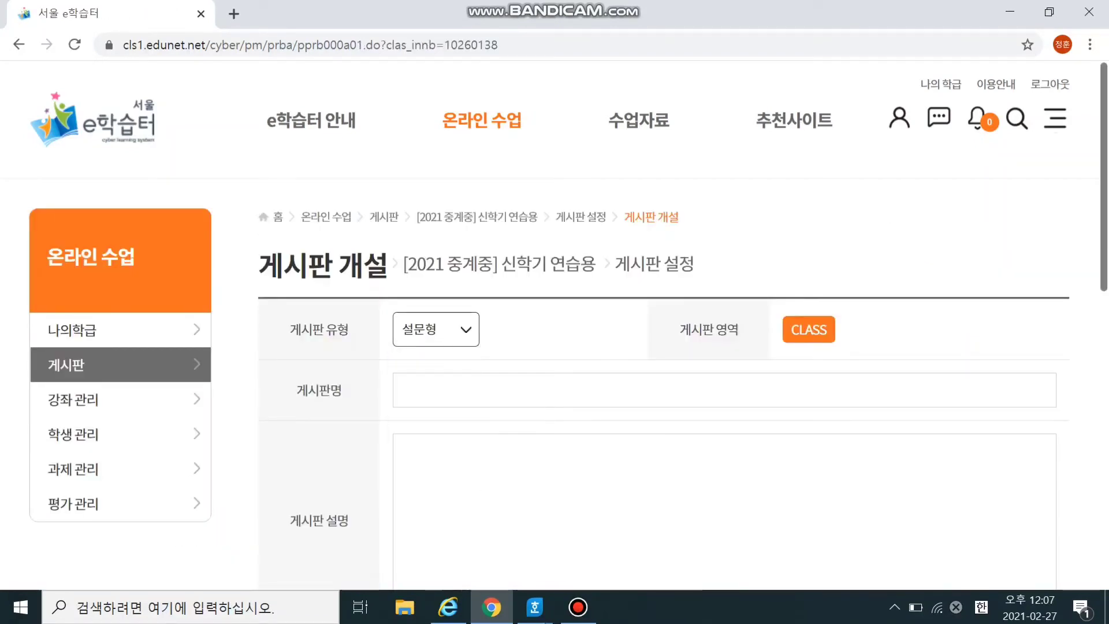
Step: Name the new survey-type board 설문 and register it
scroll(663, 383, down, 4)
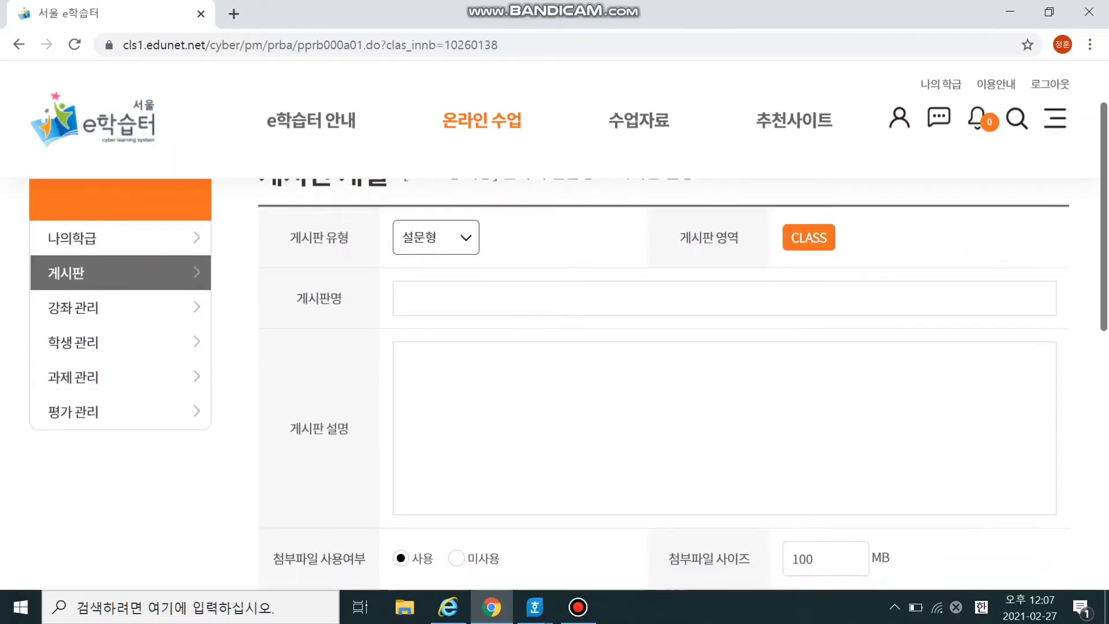
scroll(664, 384, up, 2)
click(723, 302)
text(설문)
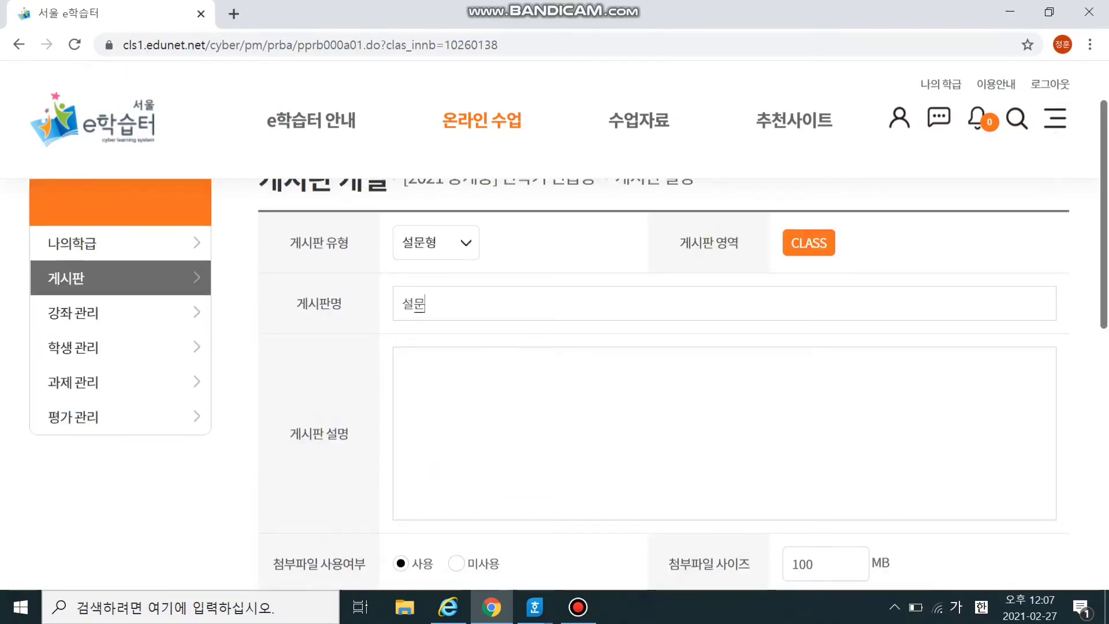
scroll(664, 384, down, 6)
click(628, 374)
click(575, 345)
click(607, 348)
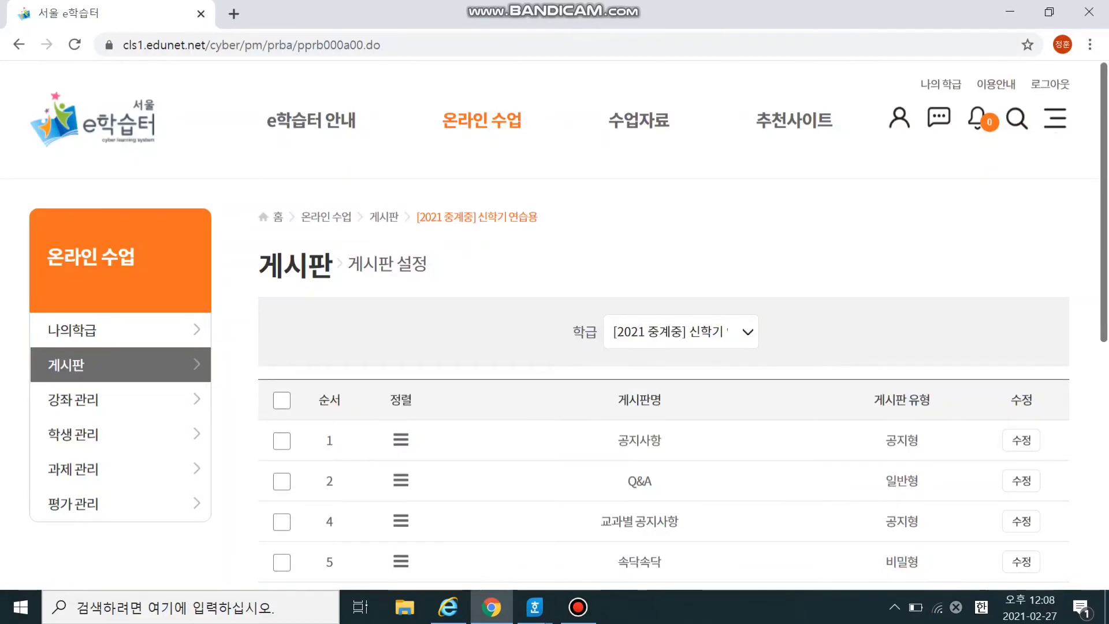
Step: Open the 설문 board from the class board list and start a new post in it
scroll(640, 469, down, 3)
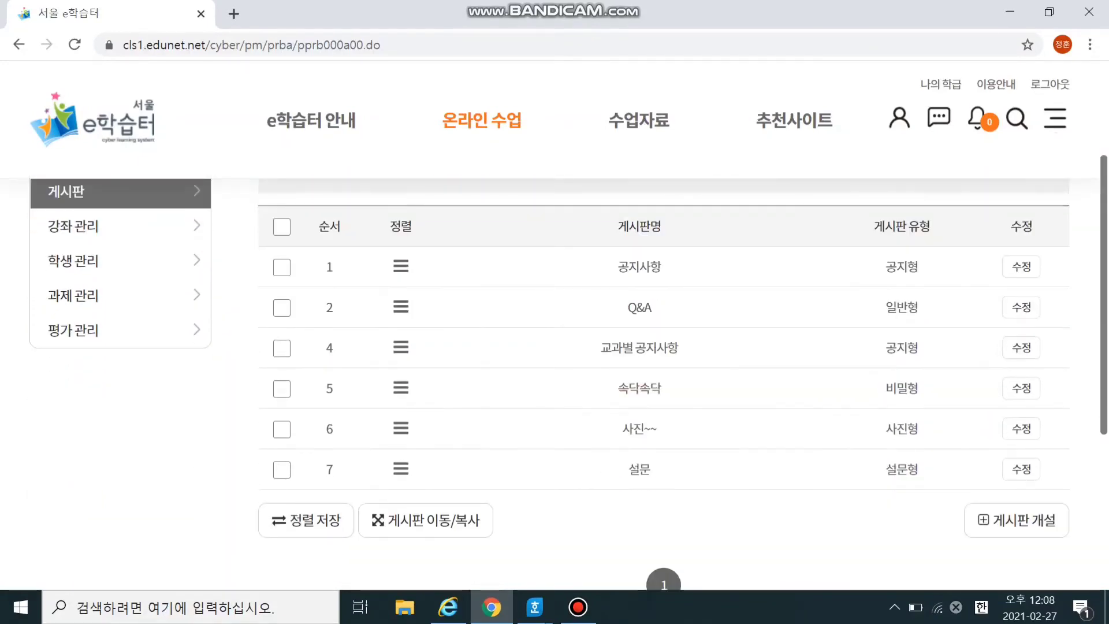
click(640, 469)
scroll(640, 469, down, 3)
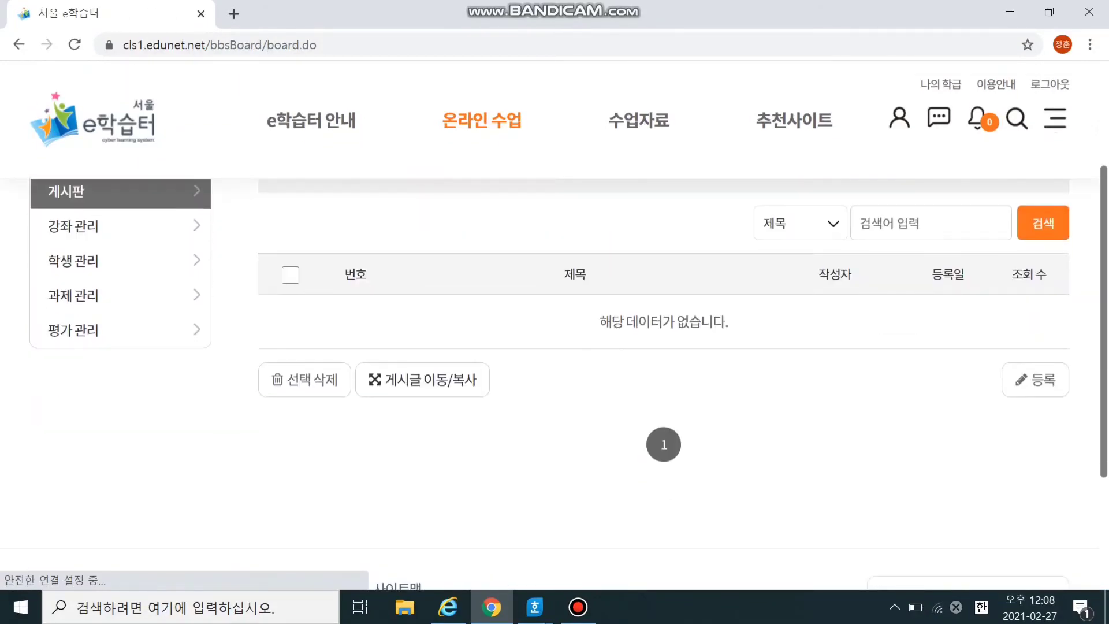
click(1035, 380)
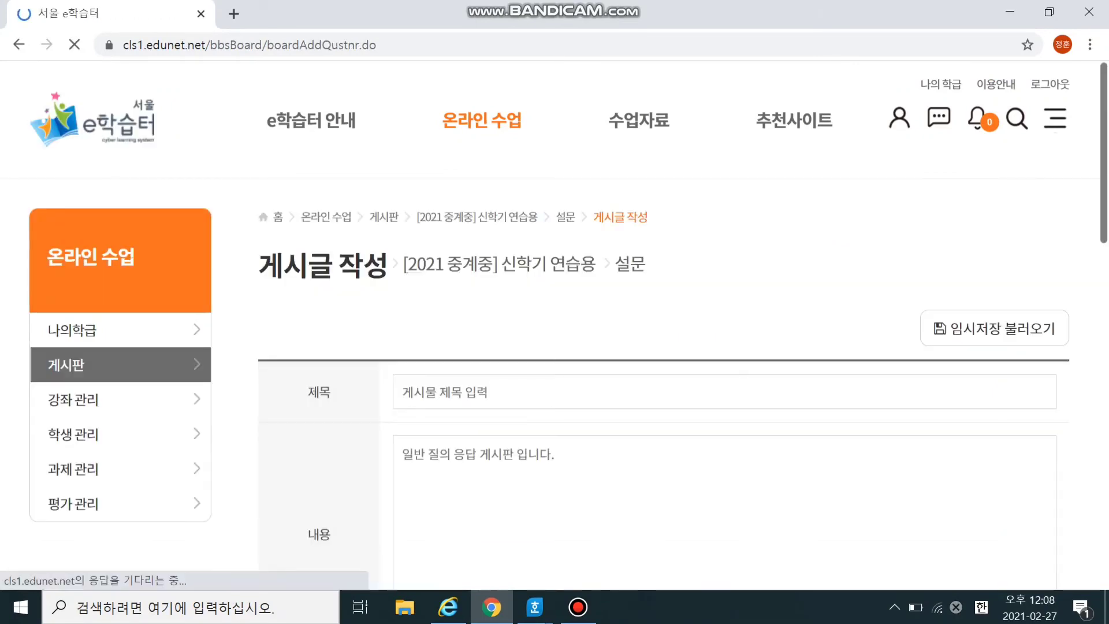
Step: Give the survey post the title "점심메뉴는??" and the content "뭐가좋을까요?"
scroll(725, 347, down, 1)
click(724, 305)
text(점ㅅ)
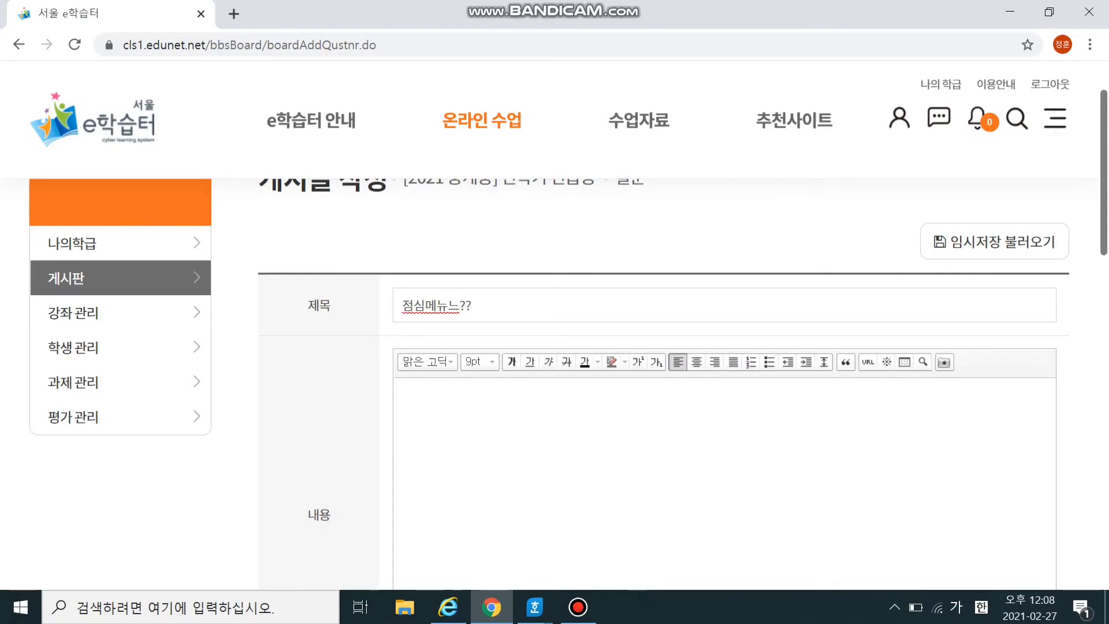
scroll(724, 404, down, 2)
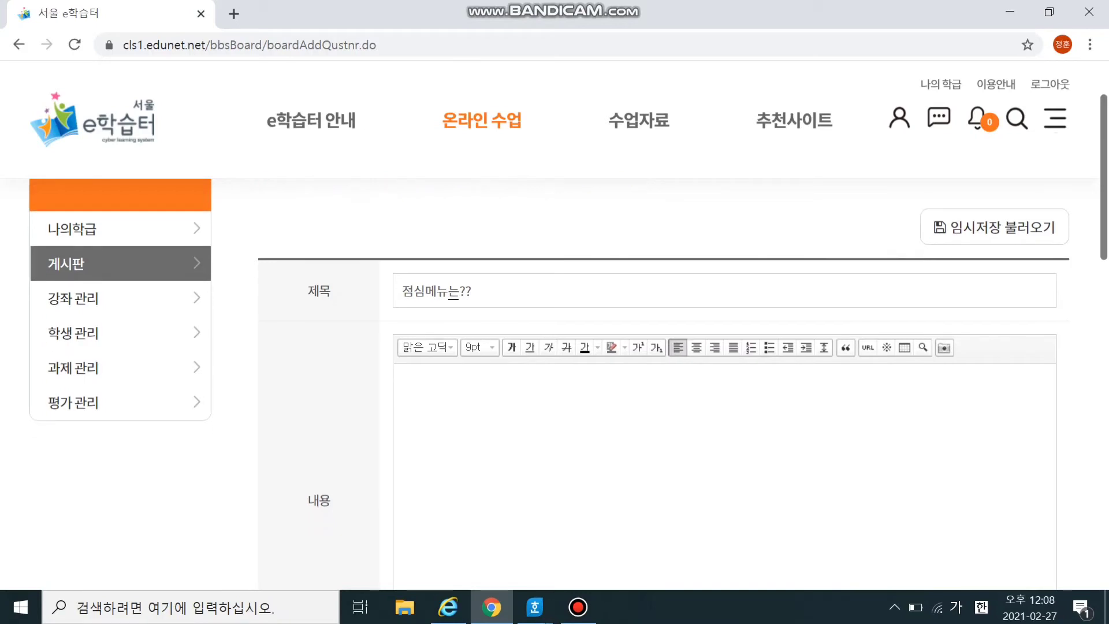
click(409, 226)
text(ㅁ)
text(가조)
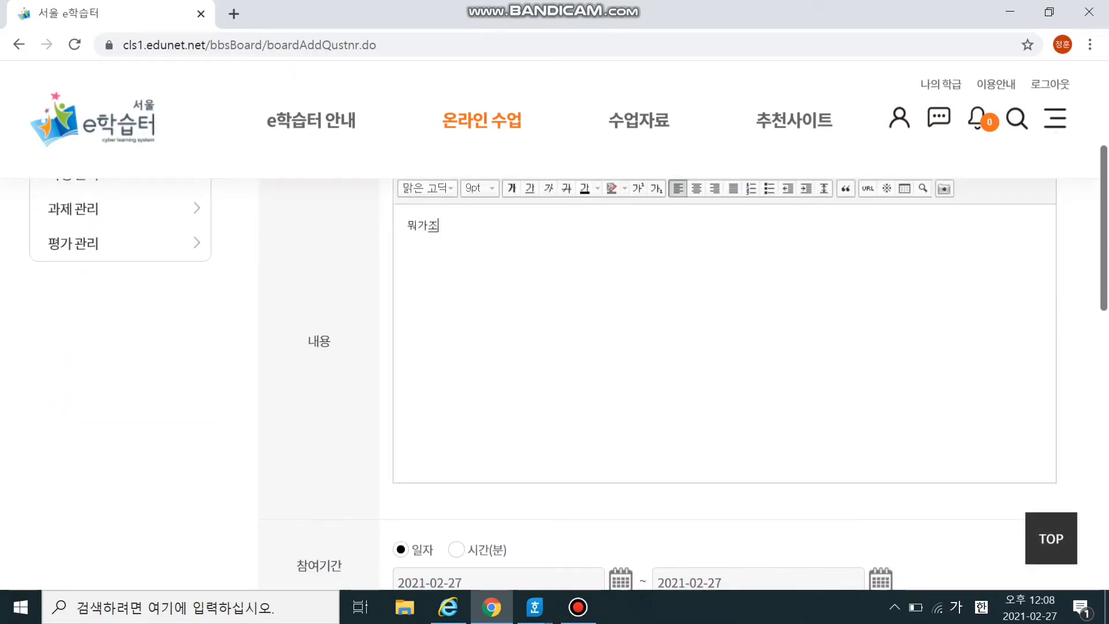
text(을까요?)
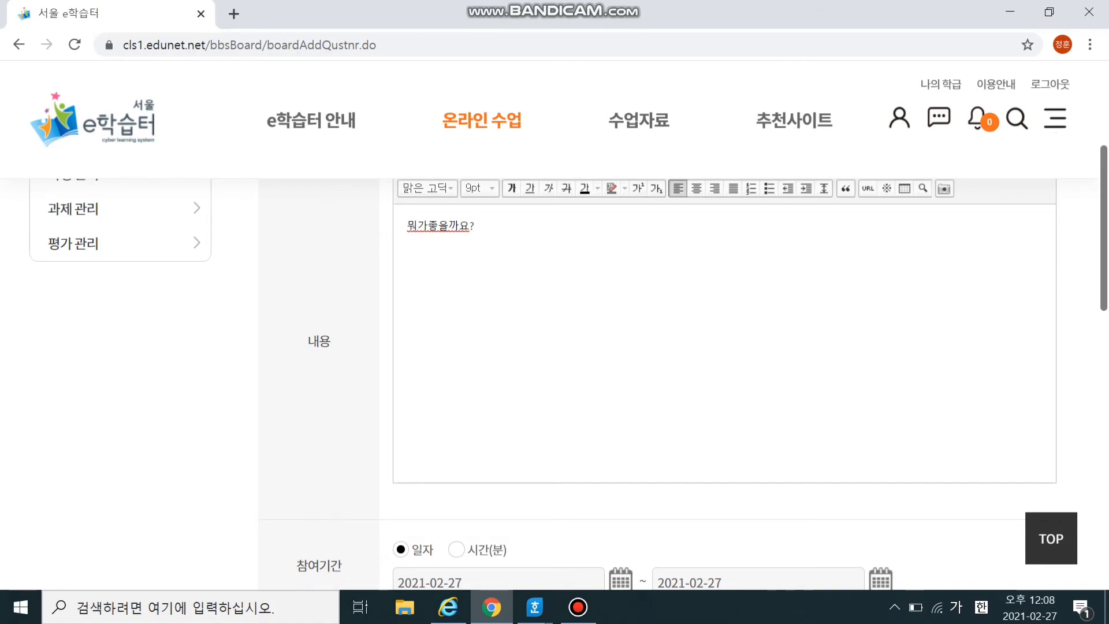
Step: Enter "점심메뉴" as the text of the first survey question
scroll(725, 382, down, 6)
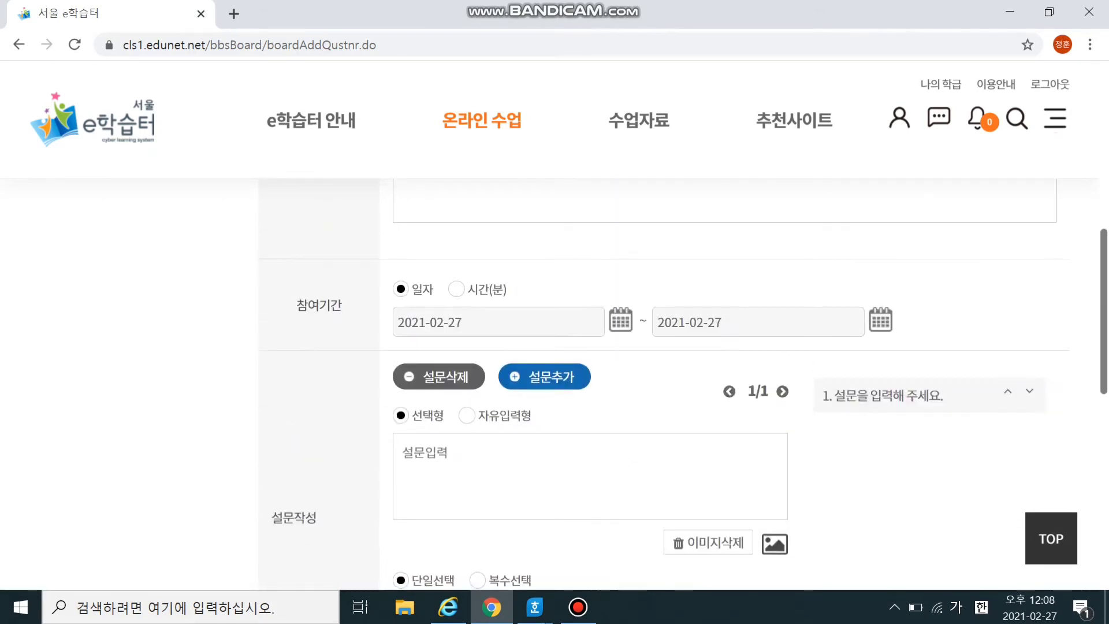
scroll(563, 392, down, 3)
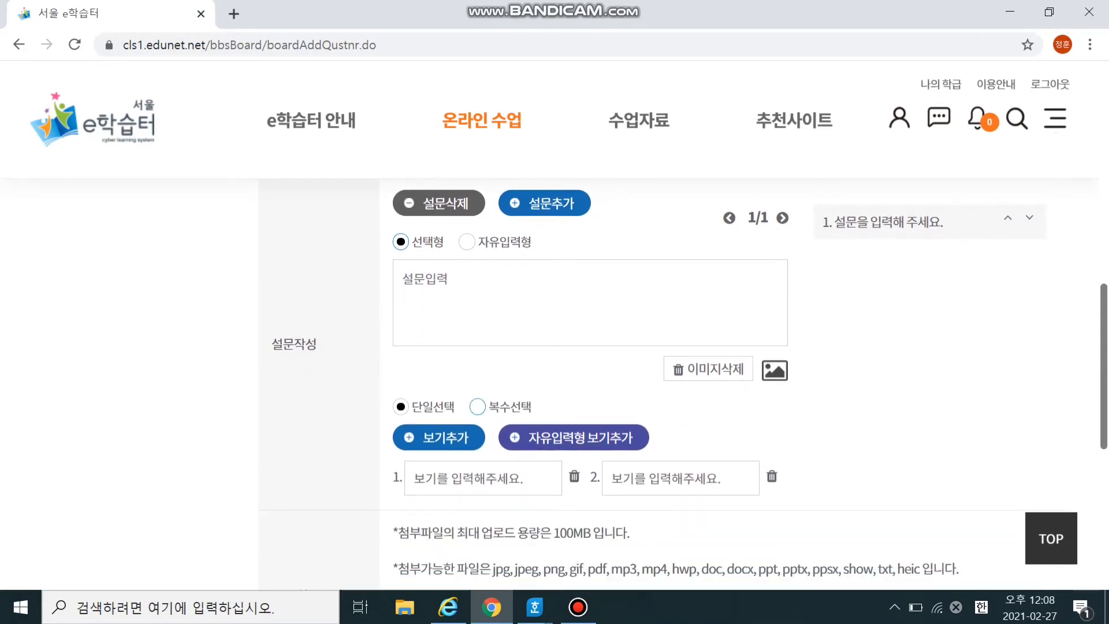
scroll(687, 384, down, 2)
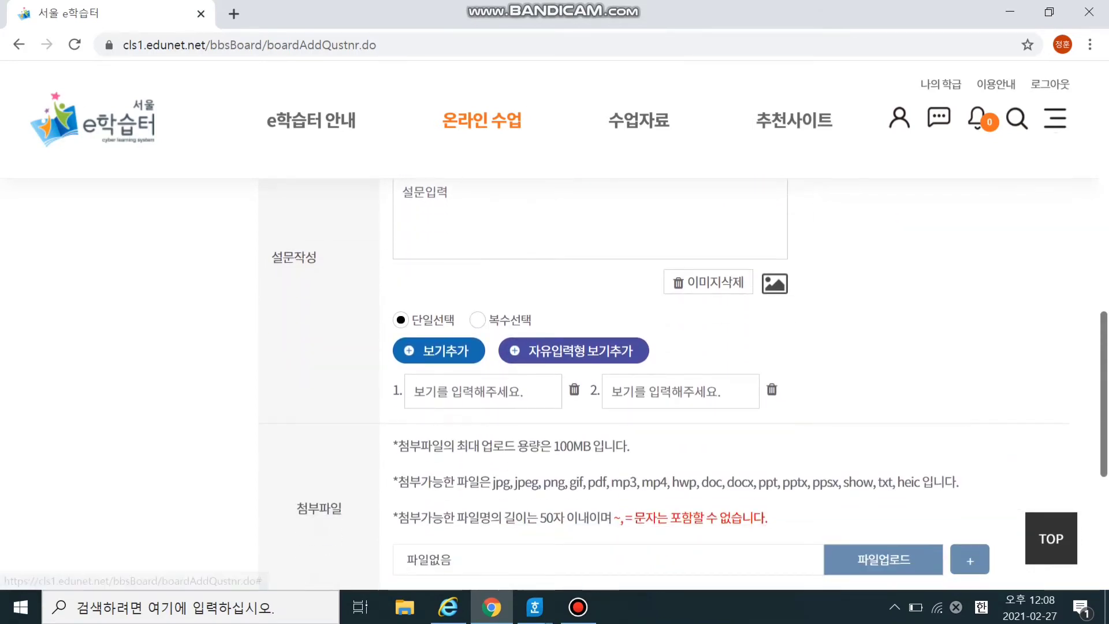
scroll(688, 384, up, 3)
scroll(688, 384, up, 4)
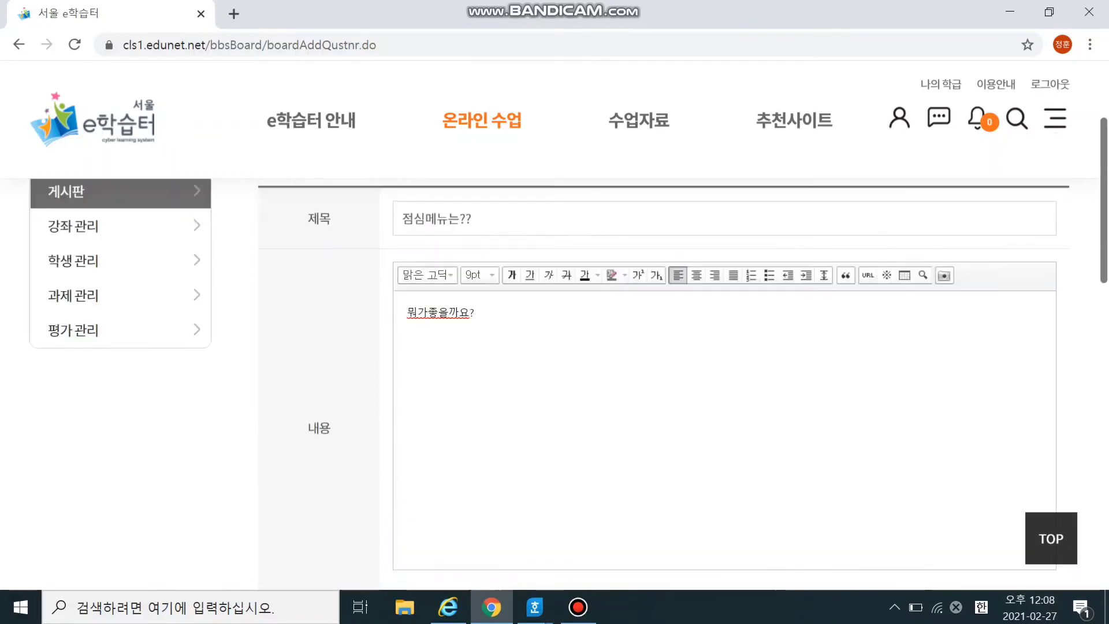
scroll(687, 384, down, 4)
click(404, 366)
text(ㅈ)
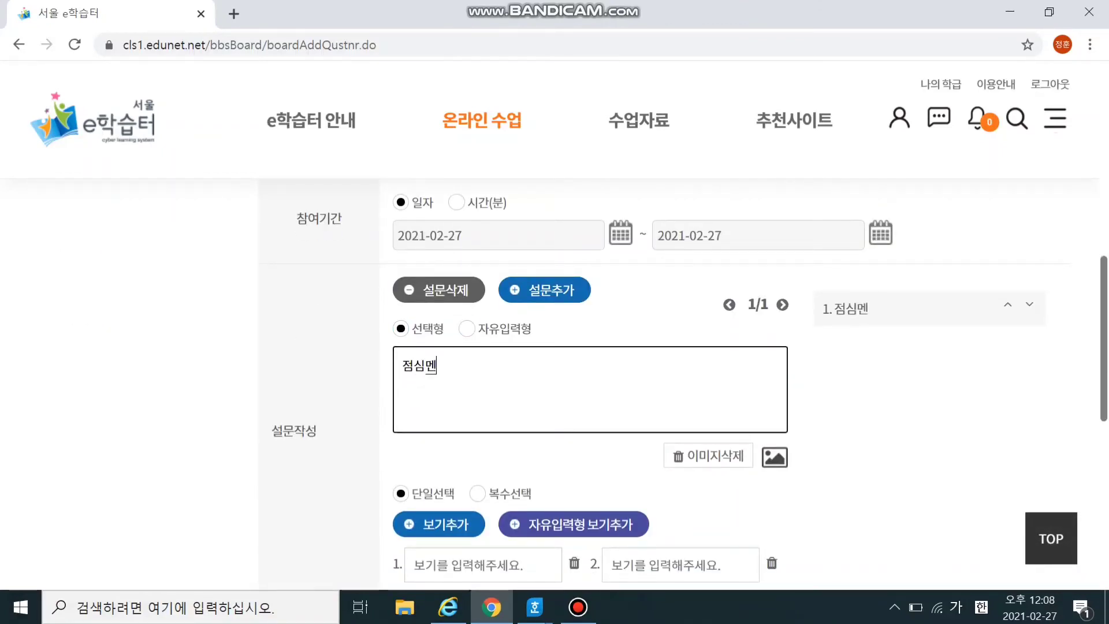
text(심메뉴)
Step: Fill in the first question's two answer options as 짜장 and 짬뽕
scroll(687, 384, down, 3)
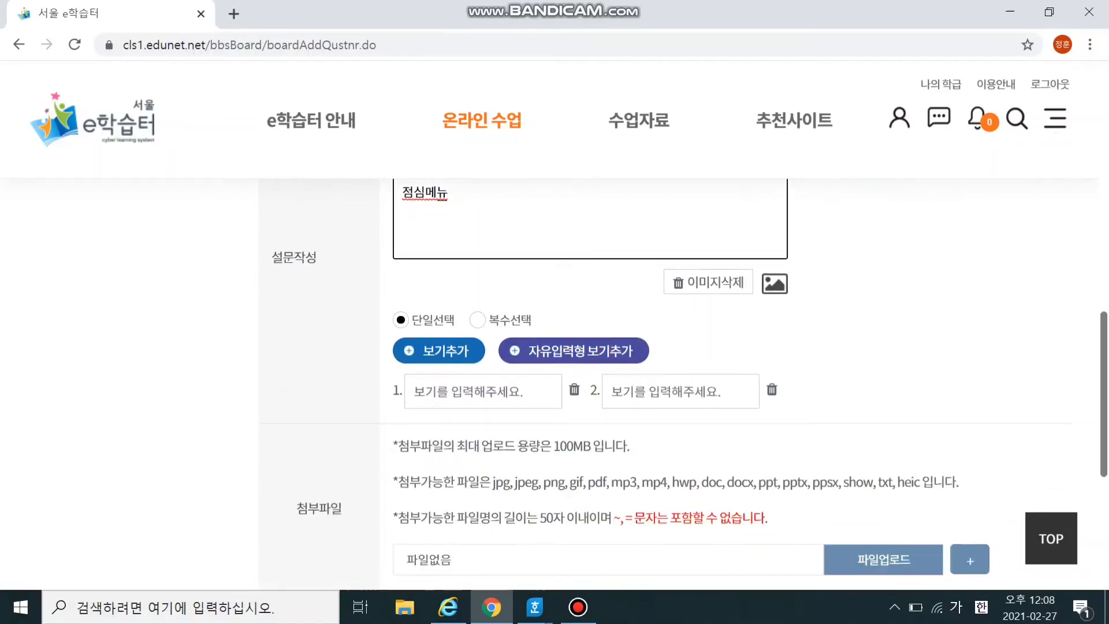
text(ㅉ)
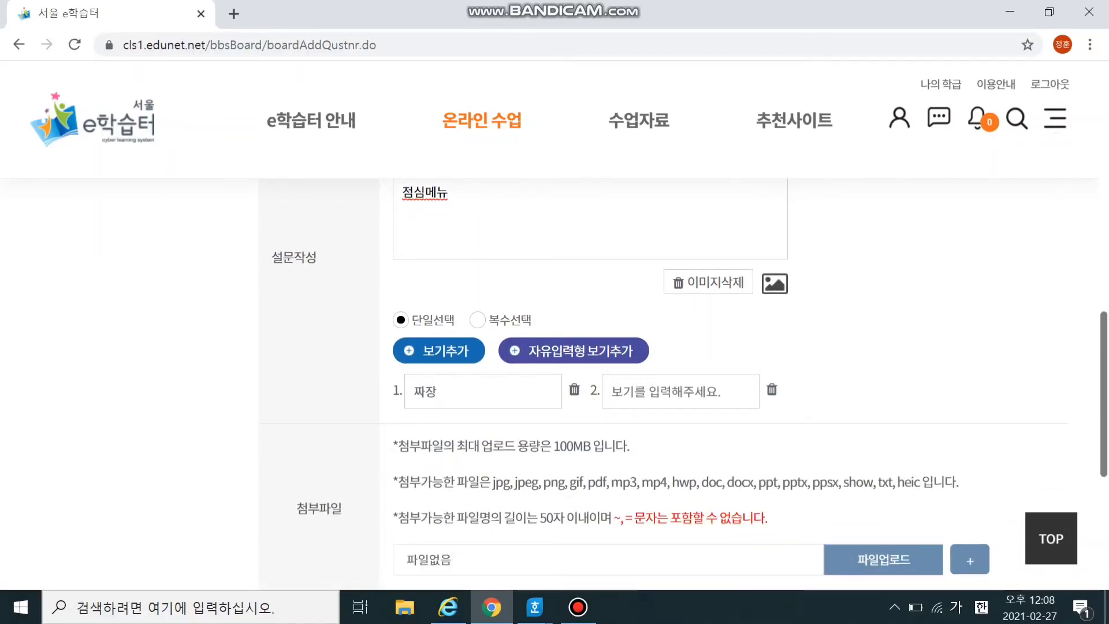
click(617, 392)
text(ㅉ)
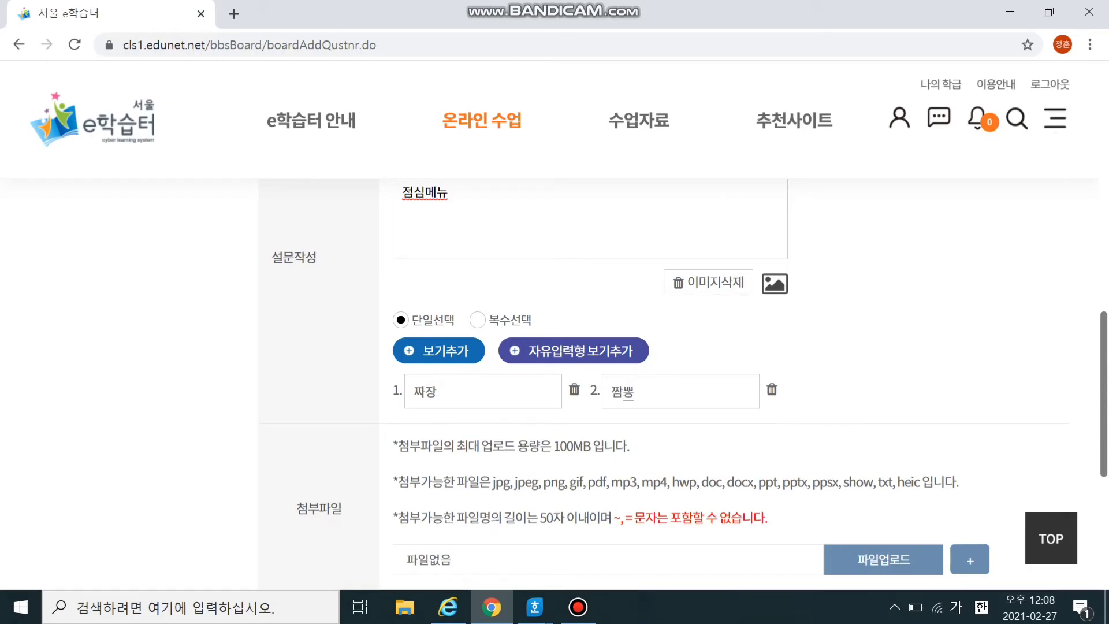
Step: Try out a free-input answer option (자유입력형 보기) on the 점심메뉴 question and delete it again
scroll(688, 384, up, 2)
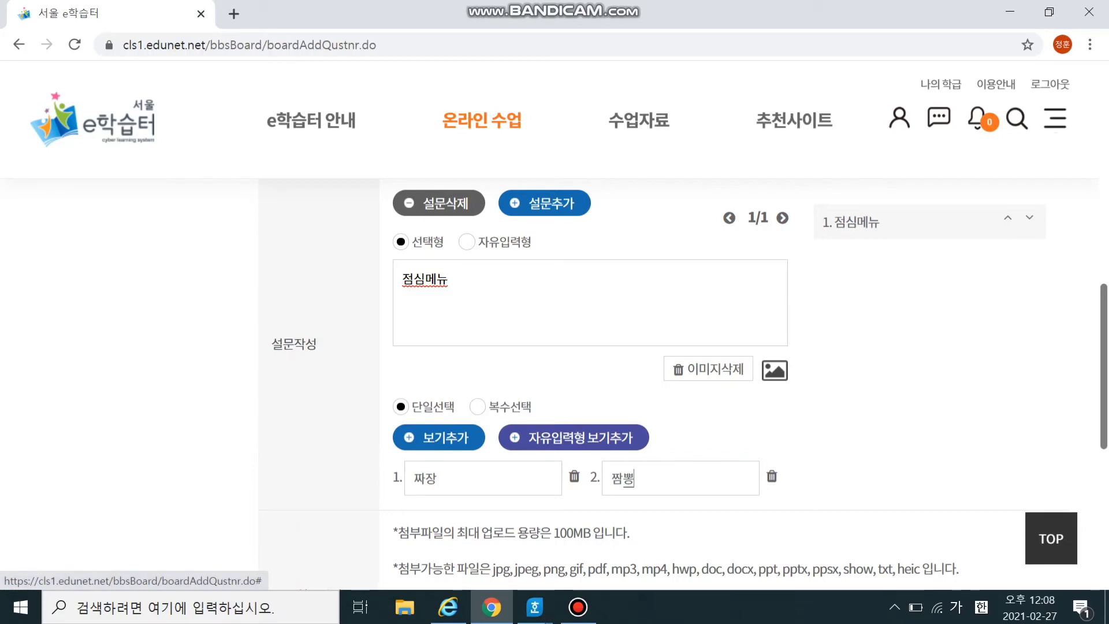
click(574, 437)
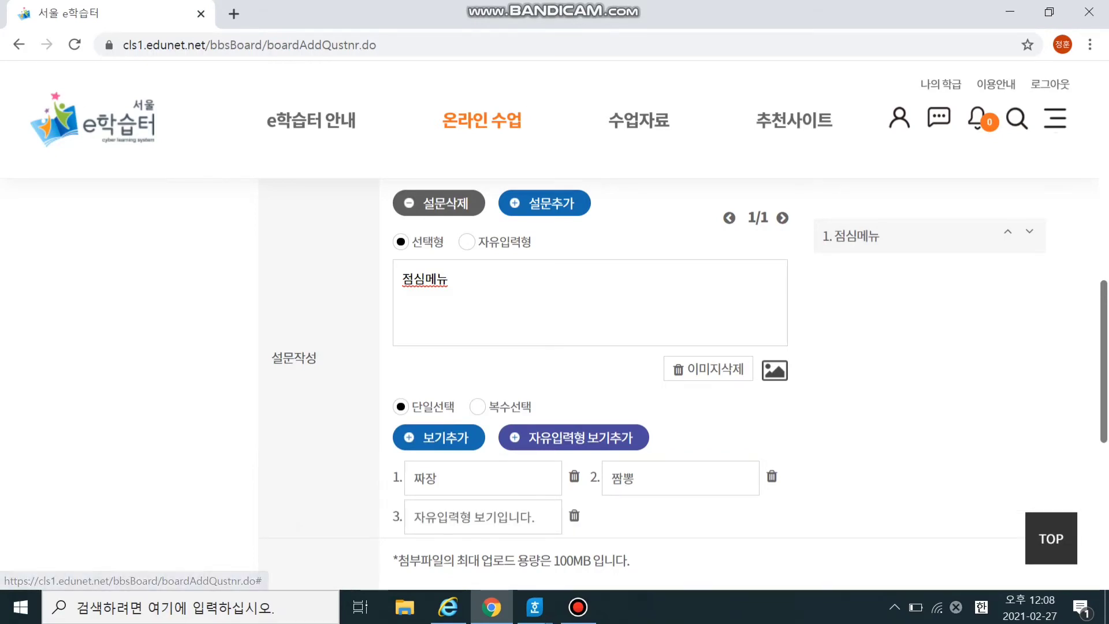
click(574, 515)
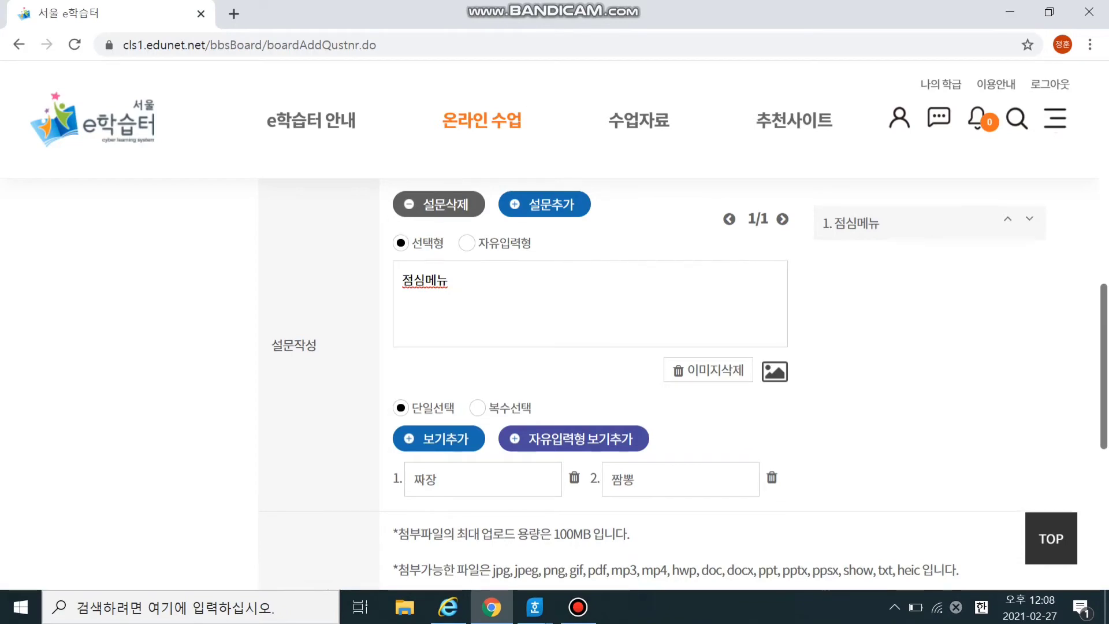
Step: Add a second survey question to the post after 점심메뉴
scroll(467, 328, up, 2)
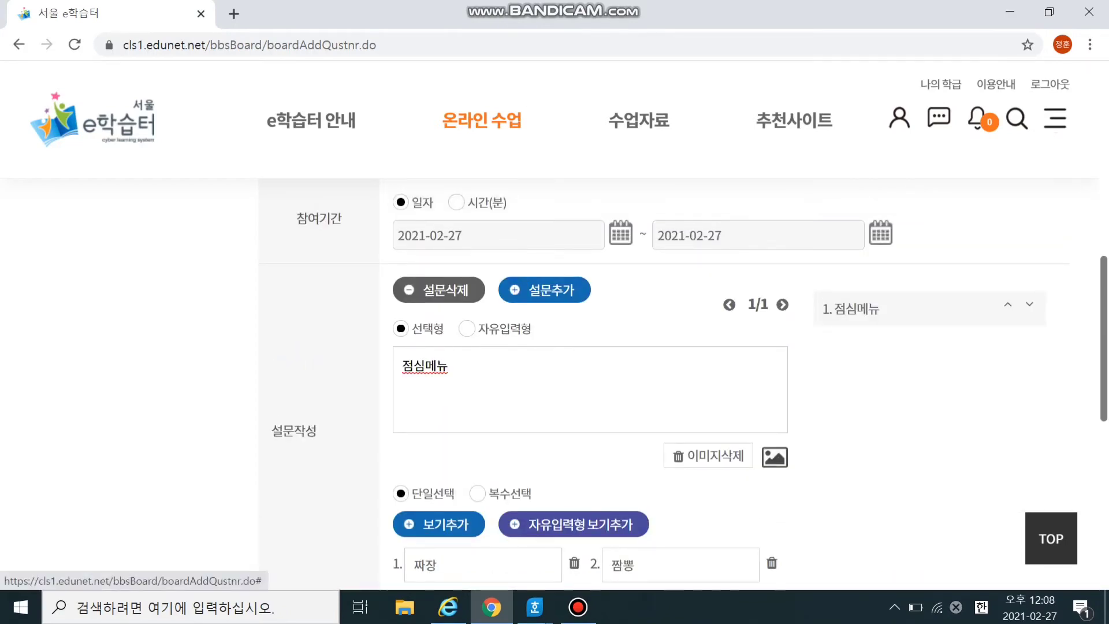
click(545, 290)
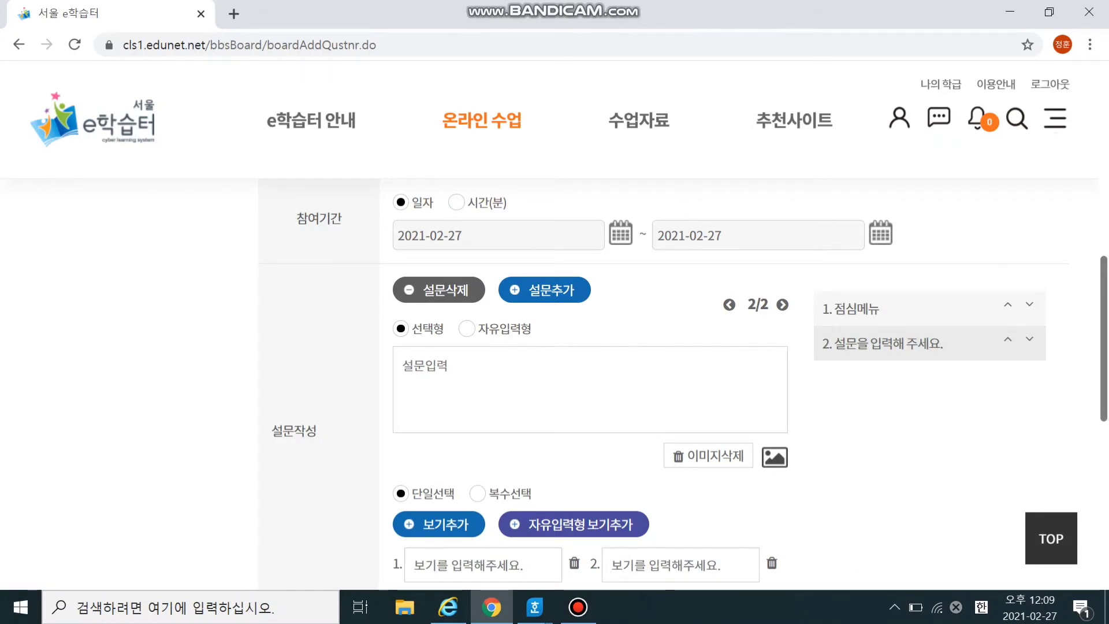
scroll(578, 381, up, 10)
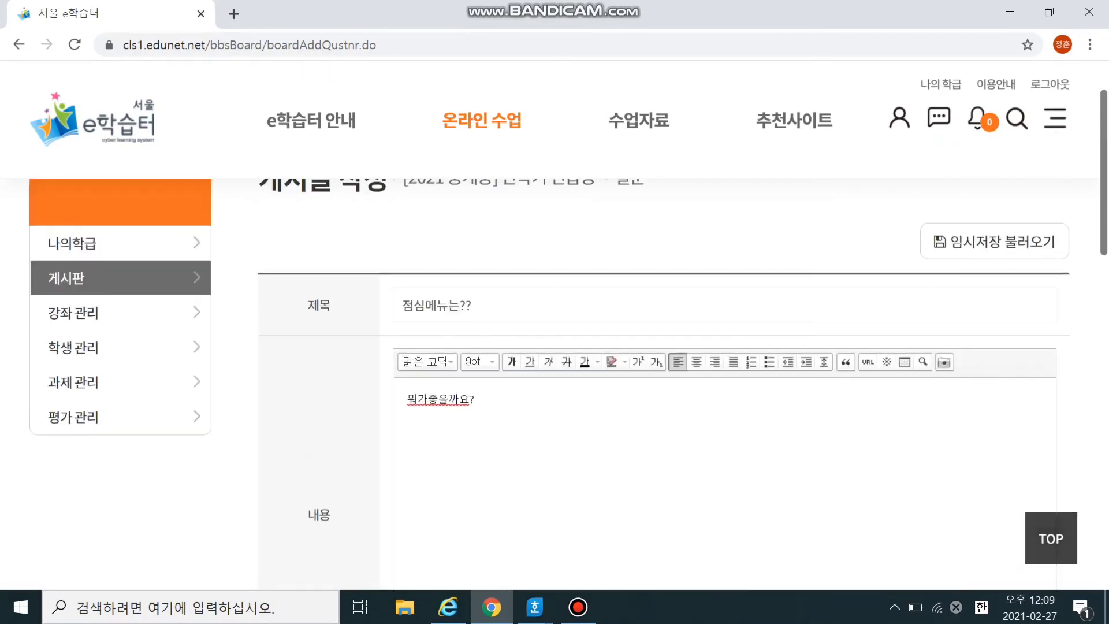
Step: Try to register the survey post with the second question left blank
scroll(612, 476, down, 10)
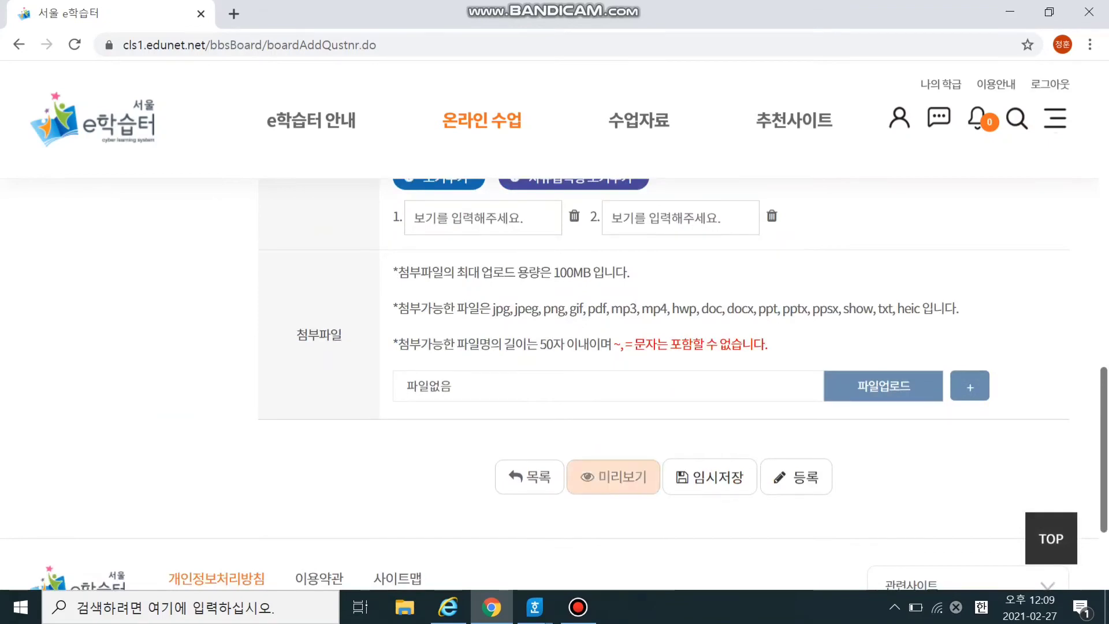
click(796, 476)
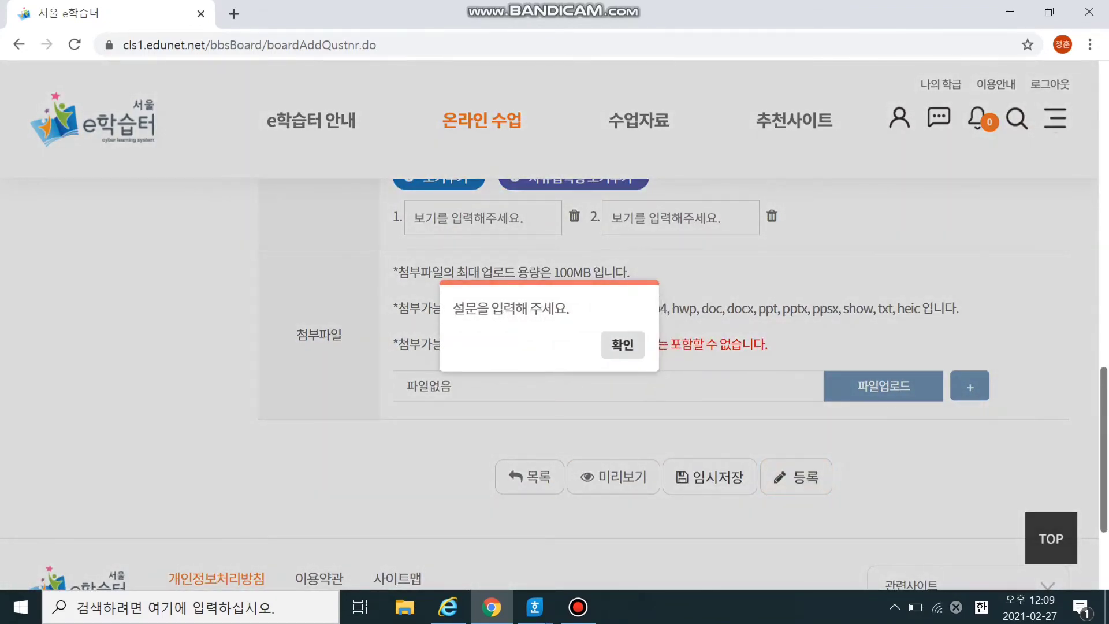
click(623, 344)
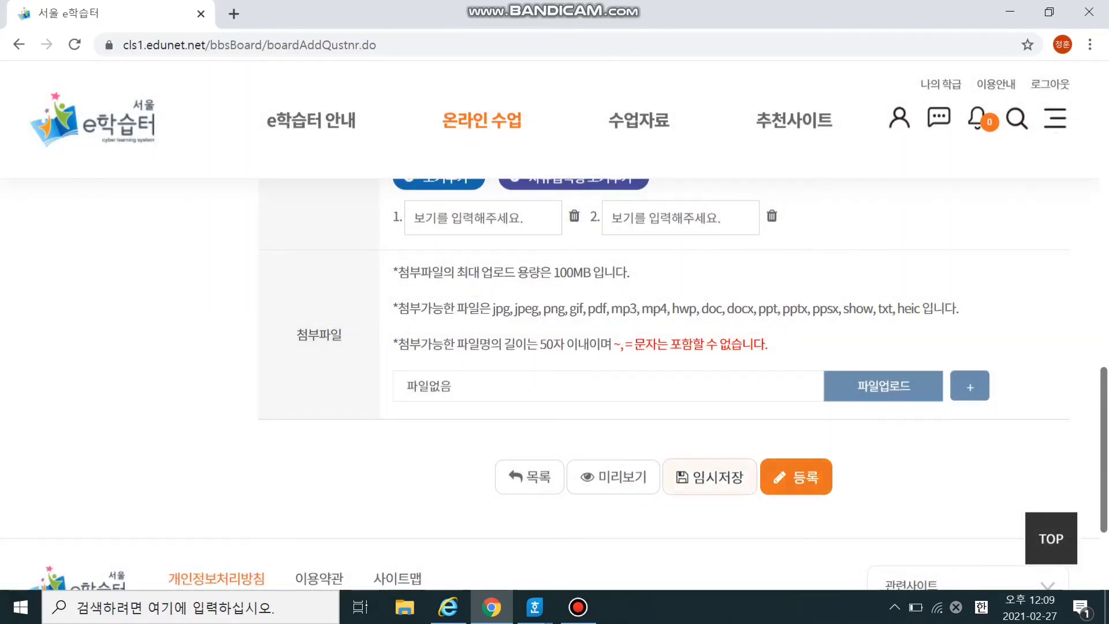
click(796, 477)
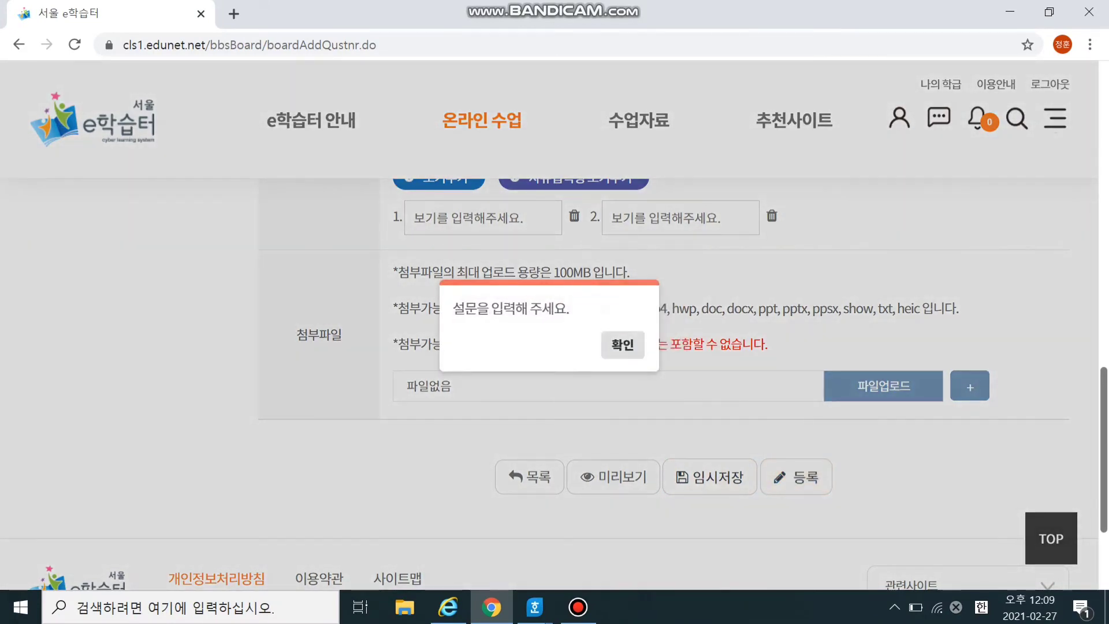
key(Return)
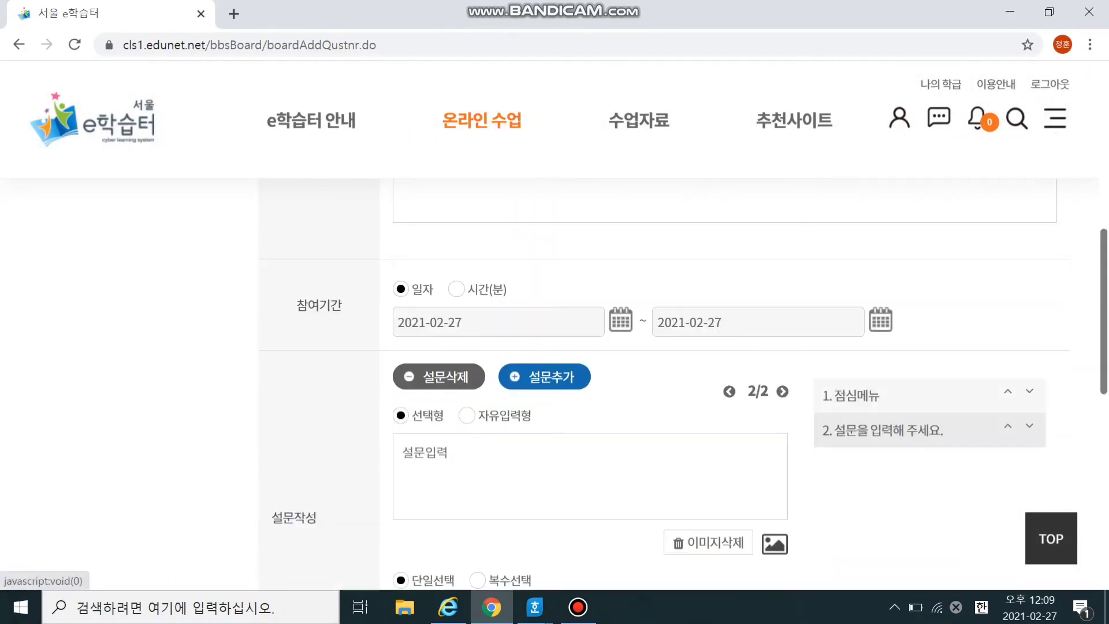
Step: Enter "ㅁㅁㅁ" as the second question and "ㅁ" for both of its answer options
click(416, 456)
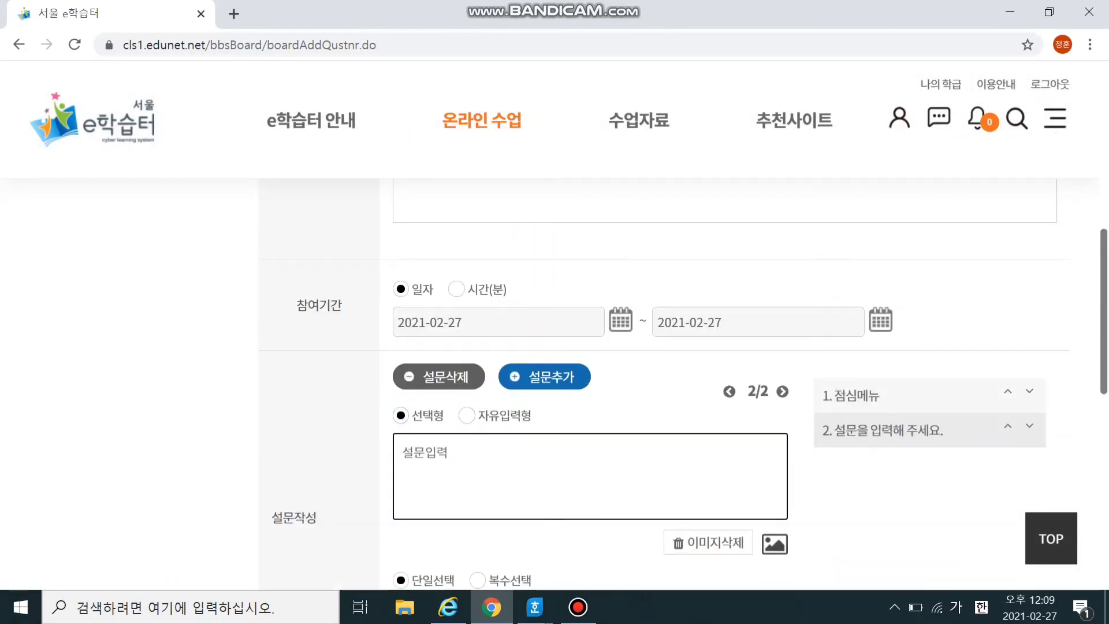
text(ㅁㅁㅁ)
scroll(670, 398, down, 3)
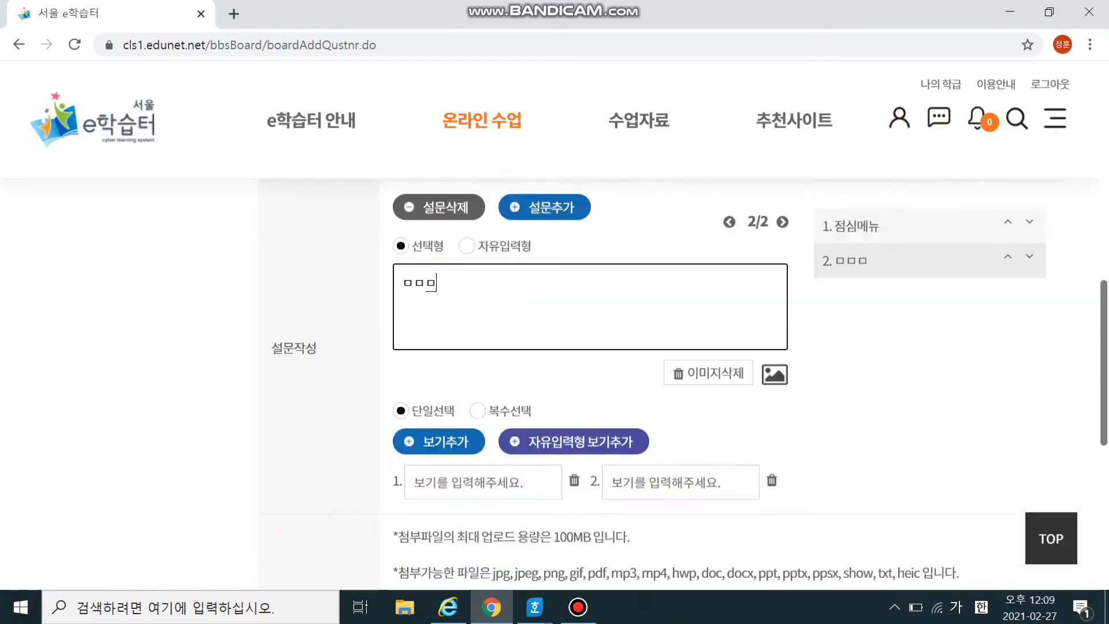
scroll(670, 398, down, 1)
click(483, 391)
text(ㅁ)
click(681, 391)
text(ㅁ)
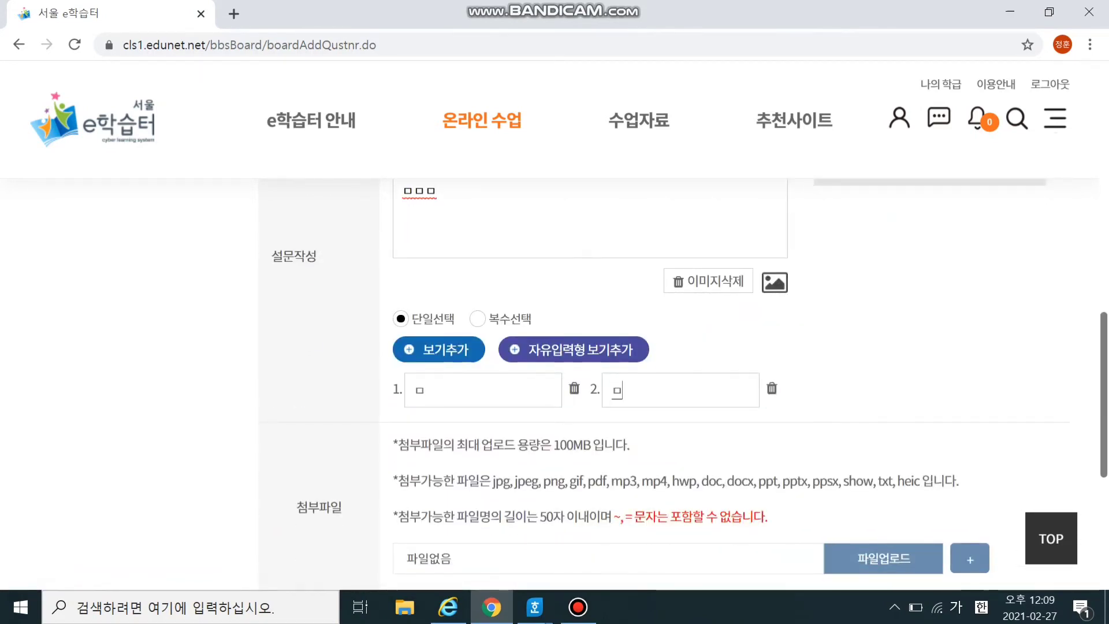
Step: Register the completed survey post and confirm the registration
scroll(680, 399, down, 3)
click(796, 390)
key(Return)
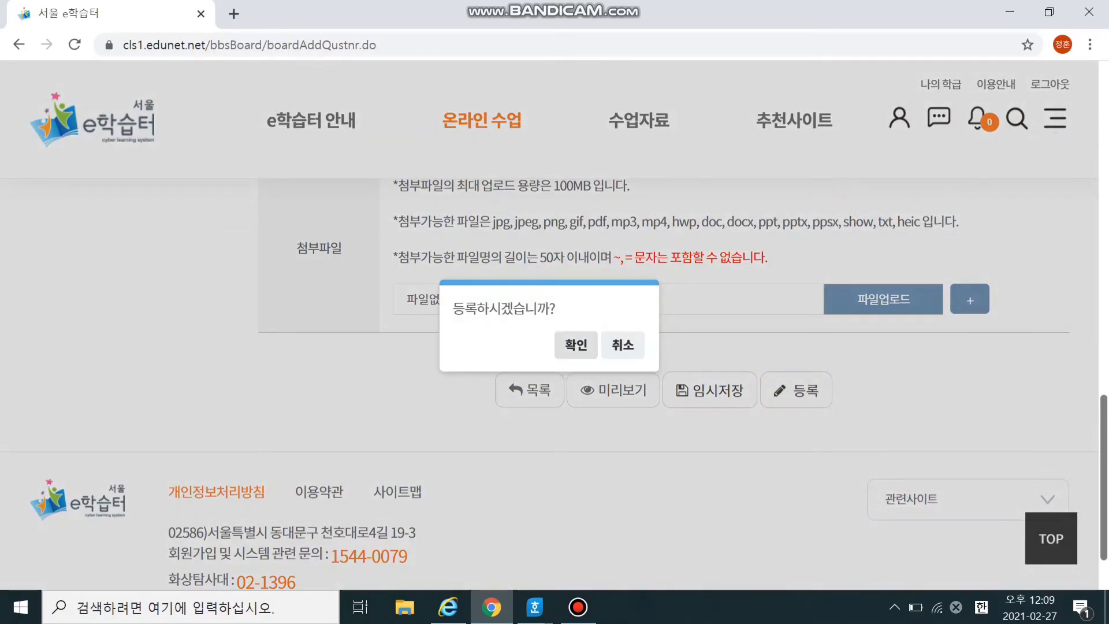
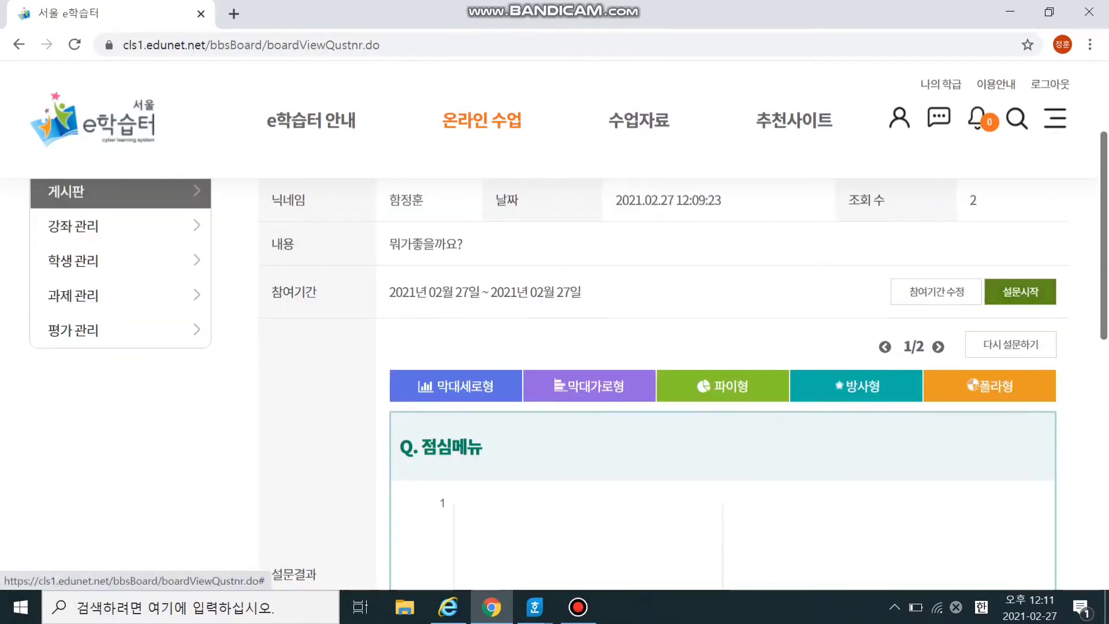
Step: Start the 점심메뉴는?? survey for participants and confirm the start
click(1021, 292)
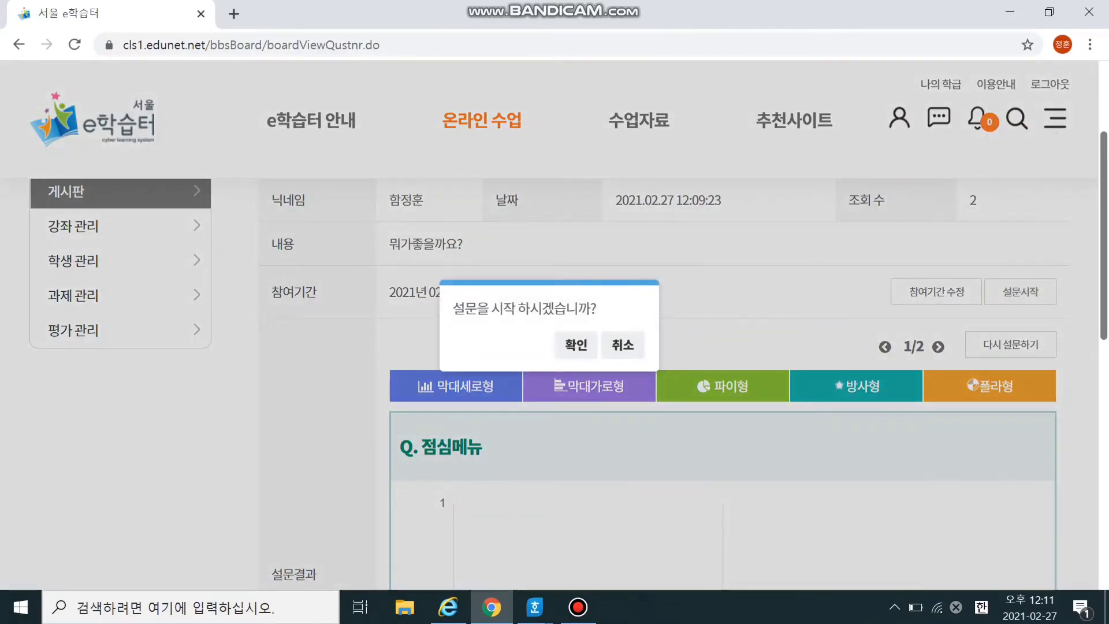
click(576, 345)
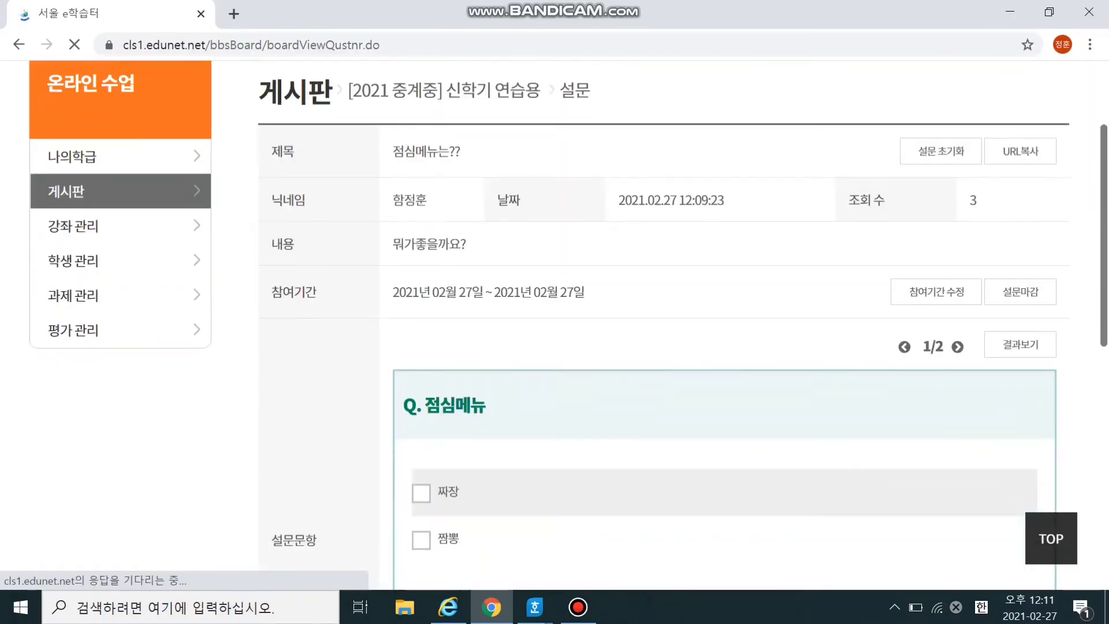
scroll(578, 370, down, 2)
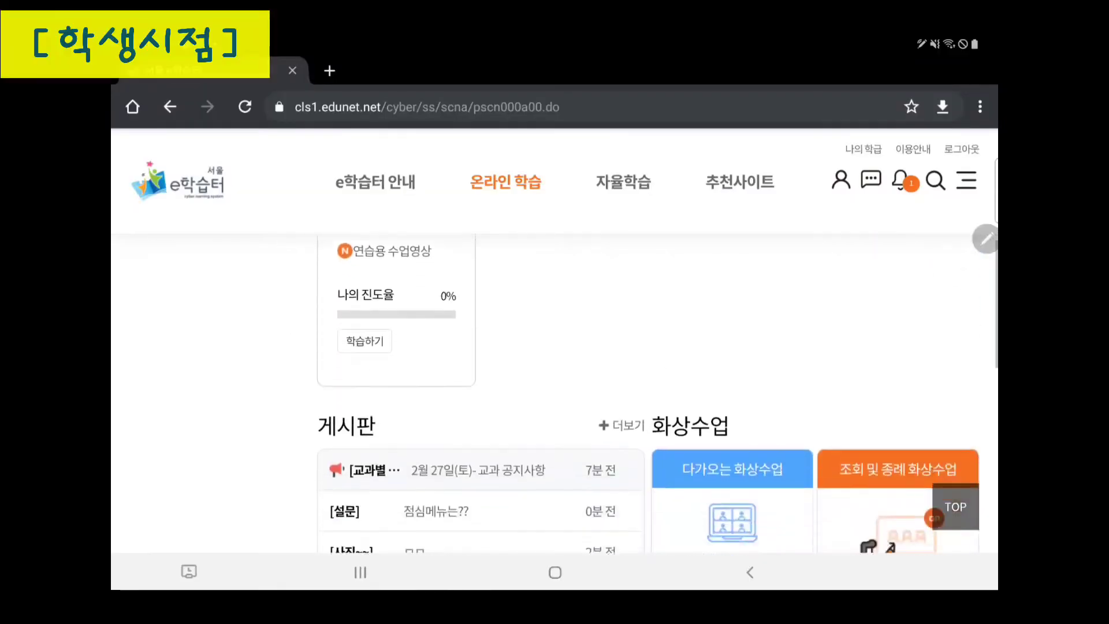
Step: Switch to the student's class page, open the 점심메뉴는?? survey and choose 짜장 for the 점심메뉴 question
scroll(559, 415, down, 2)
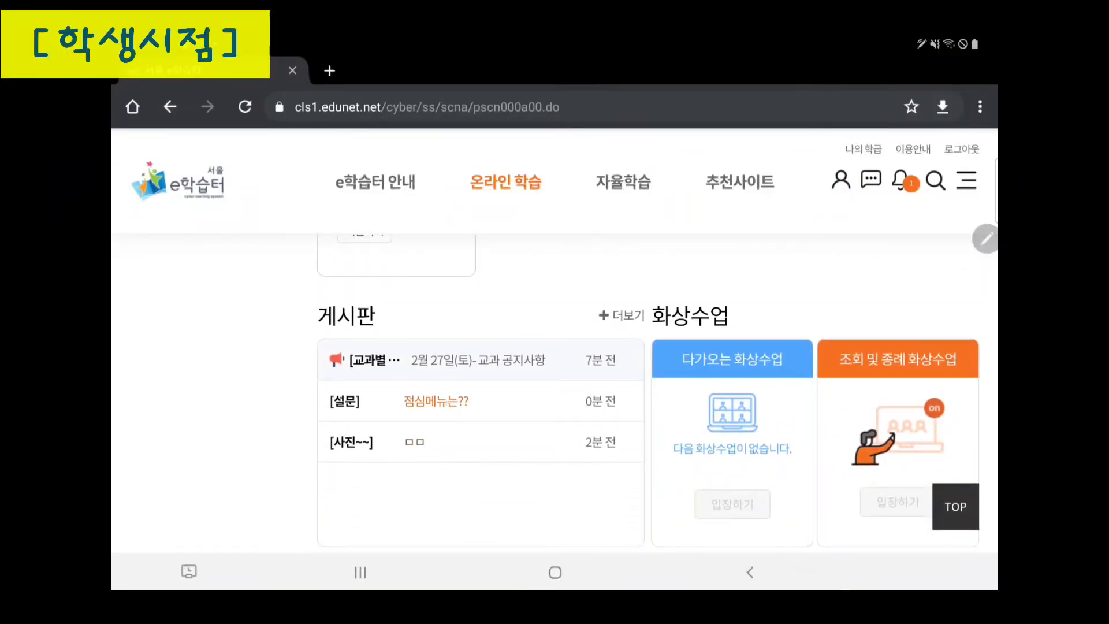
click(437, 401)
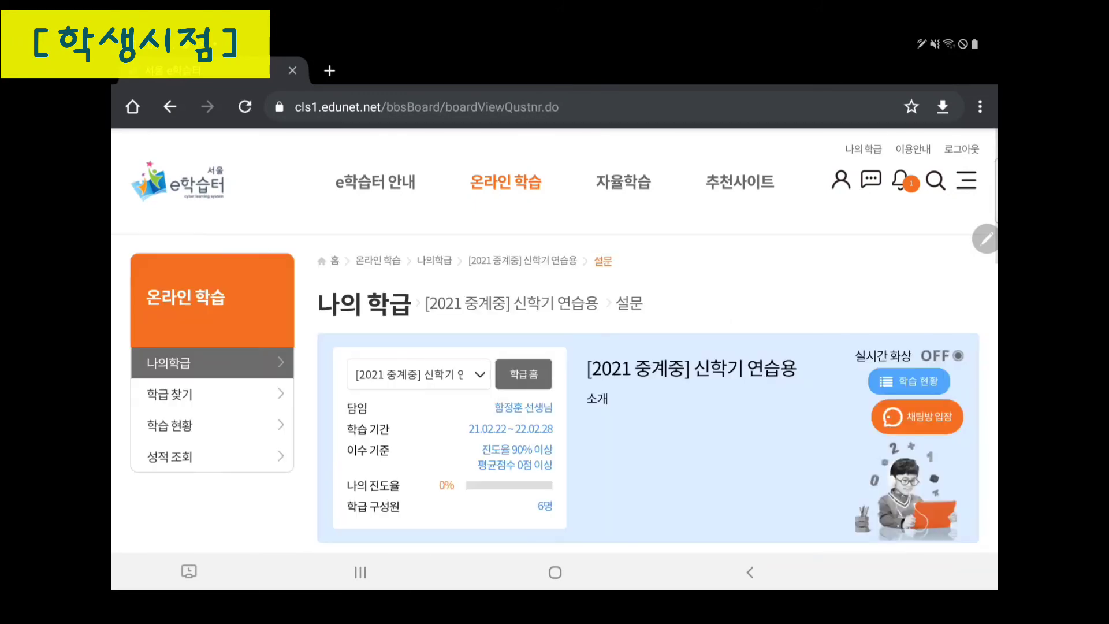
scroll(647, 393, down, 6)
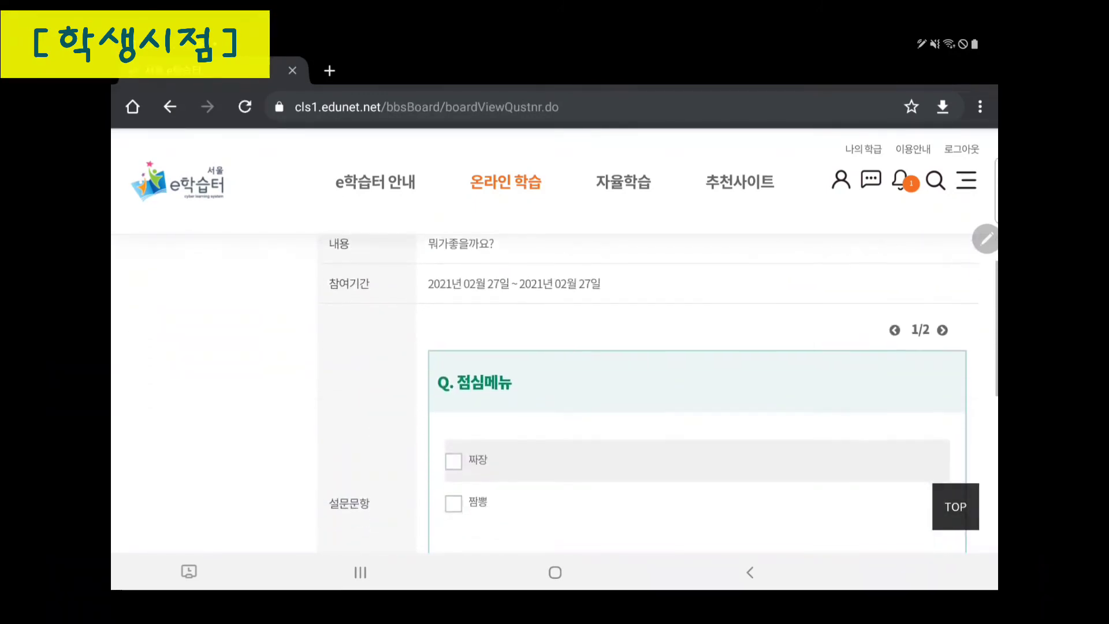
scroll(554, 346, down, 4)
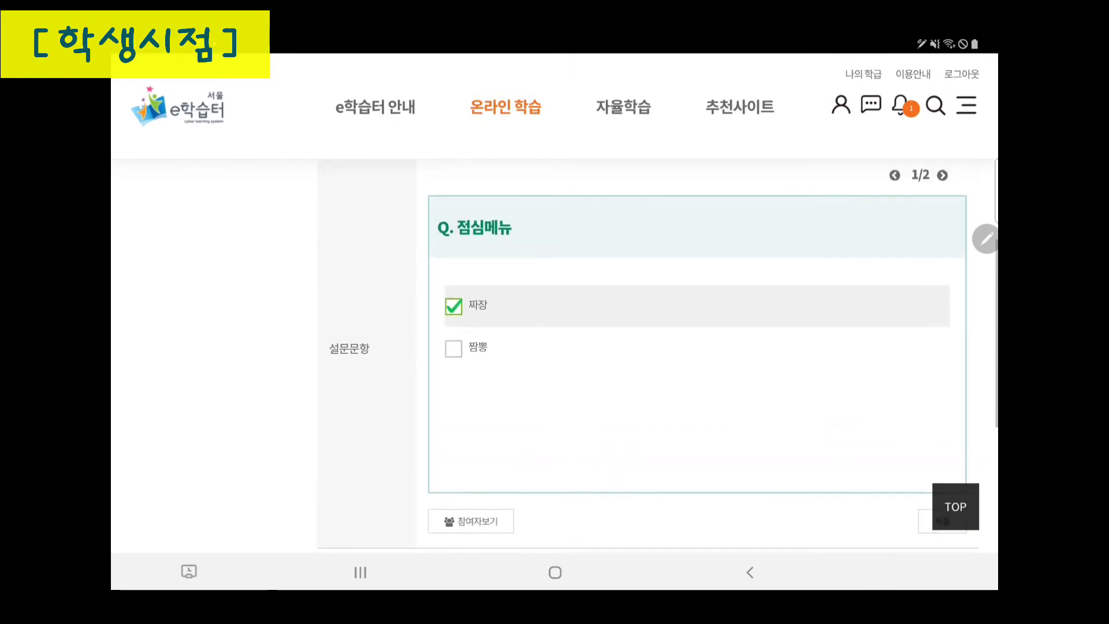
Step: Answer the ㅁㅁㅁ question with the first ㅁ option, then submit the student's survey response and confirm it
click(942, 466)
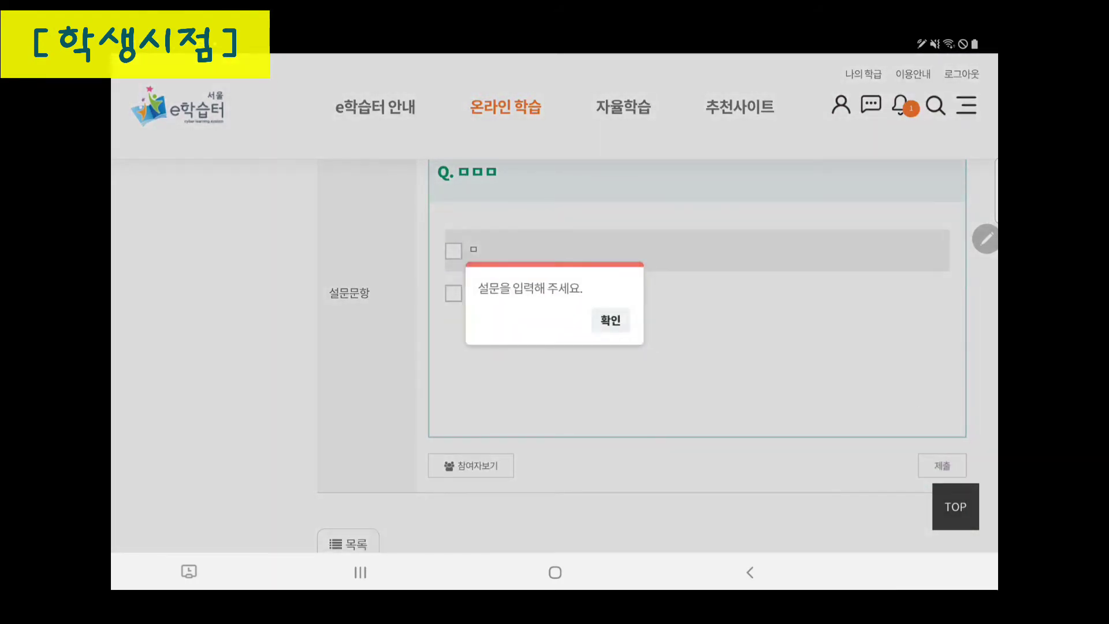
click(610, 320)
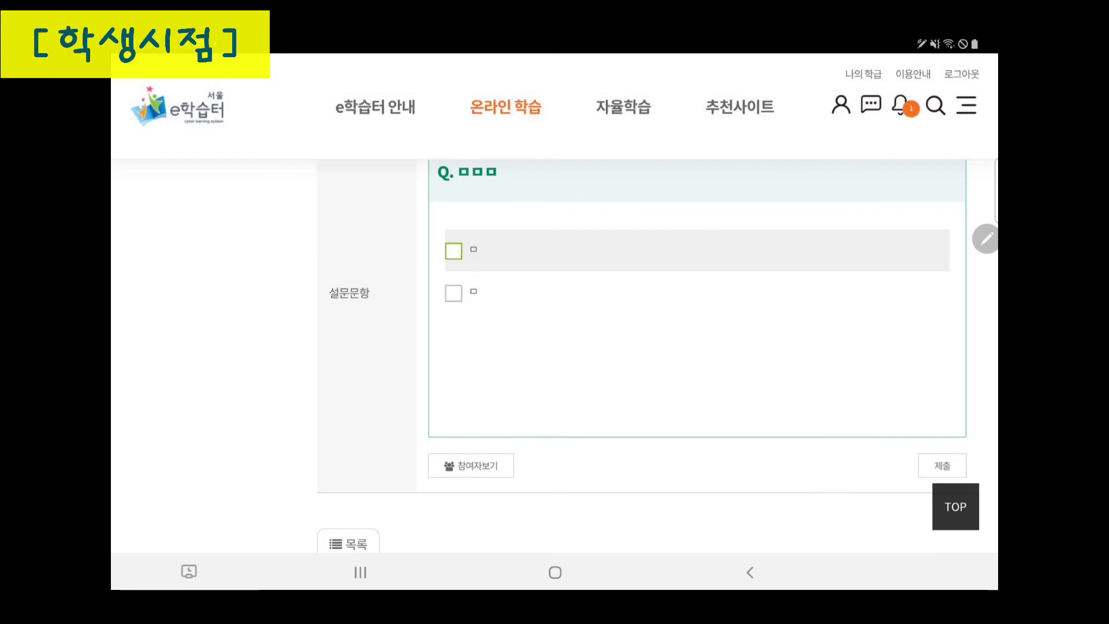
click(942, 466)
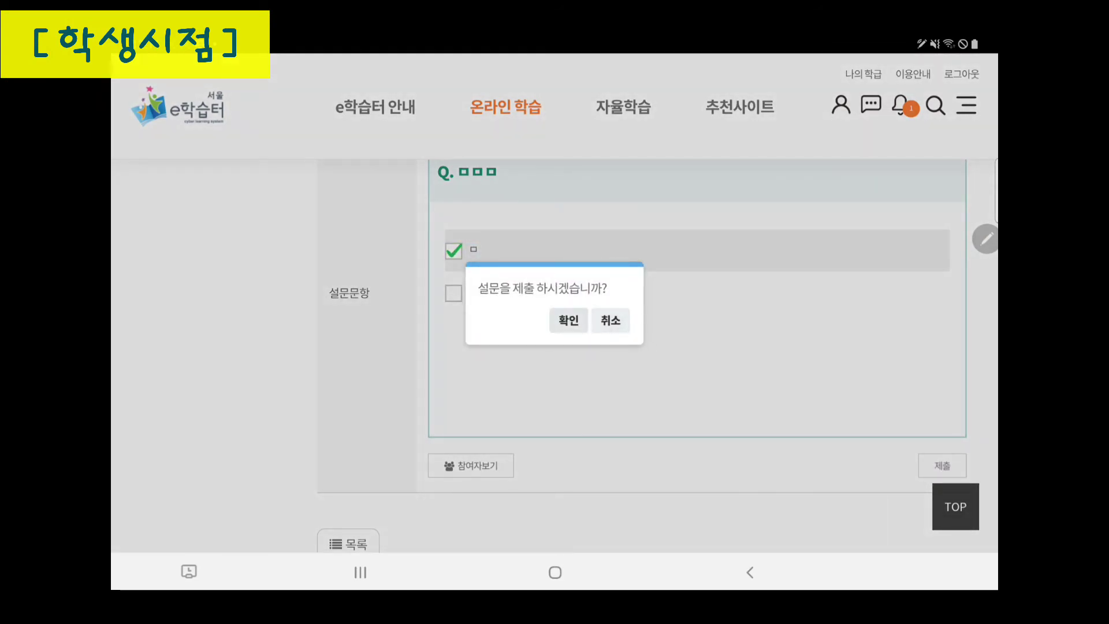
click(568, 320)
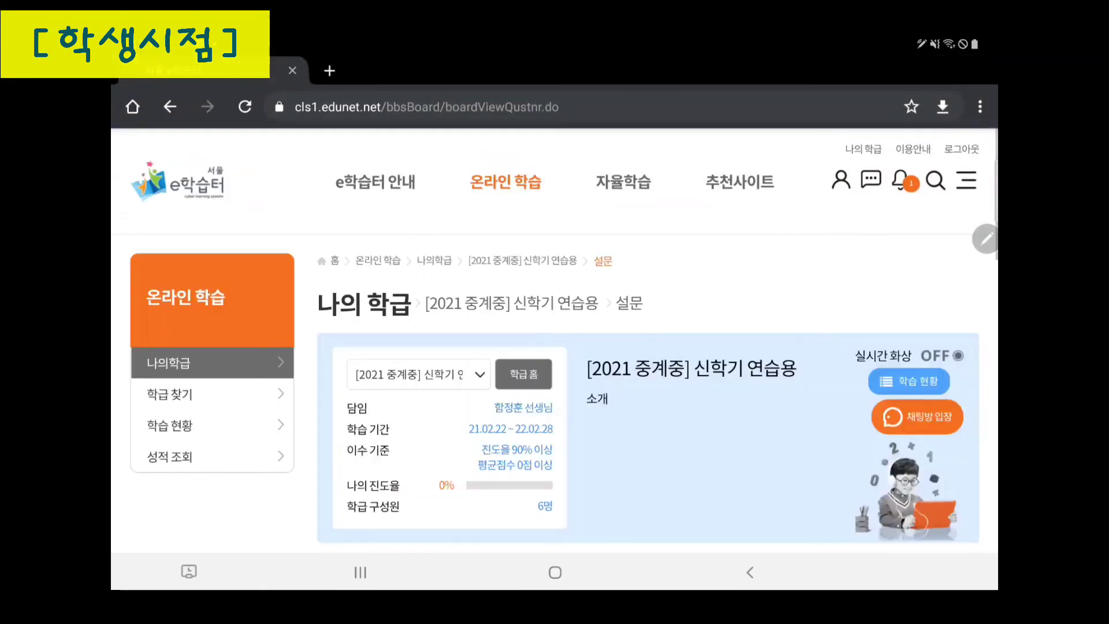
scroll(555, 392, down, 4)
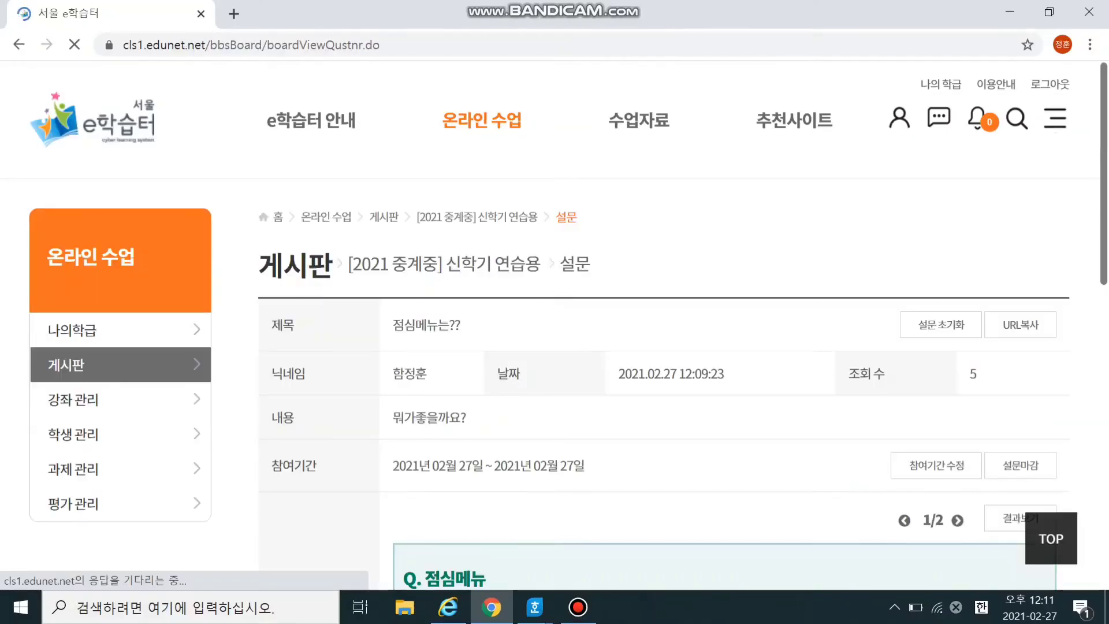
Step: Switch back to the teacher's survey post and examine the result chart for the 점심메뉴 question
scroll(664, 393, down, 1)
click(1021, 432)
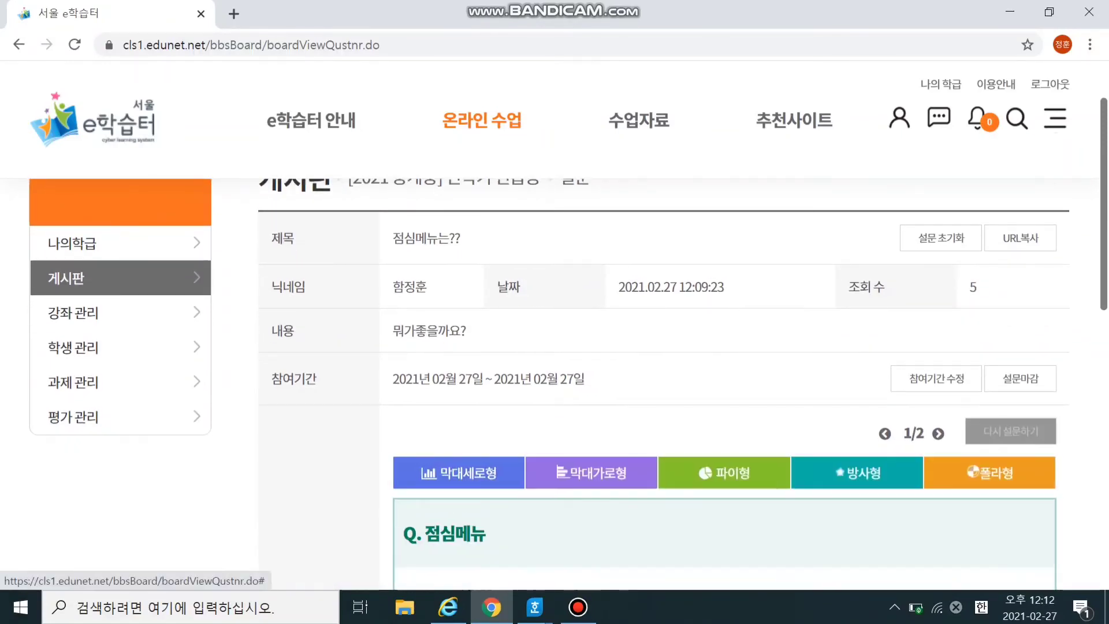
scroll(665, 393, down, 4)
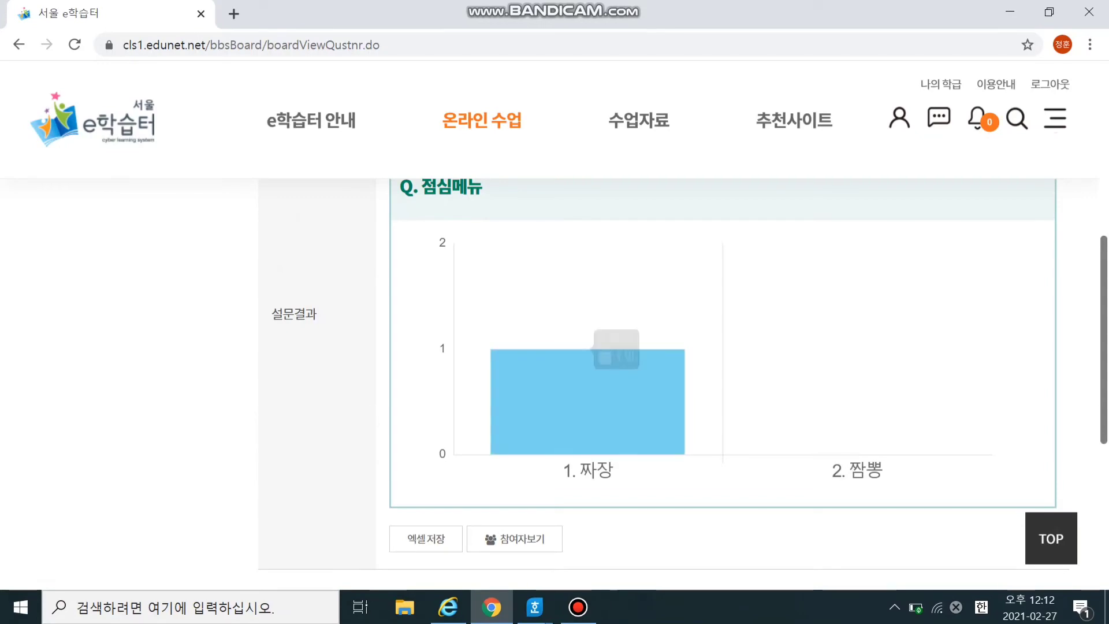
scroll(595, 358, down, 4)
scroll(595, 358, up, 6)
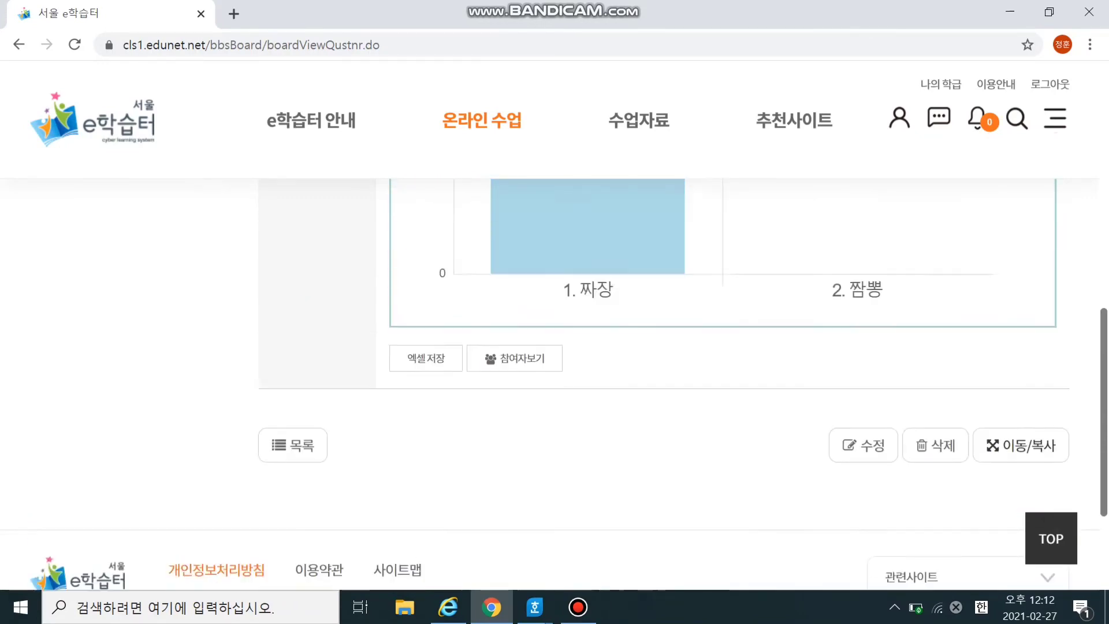
scroll(722, 381, up, 3)
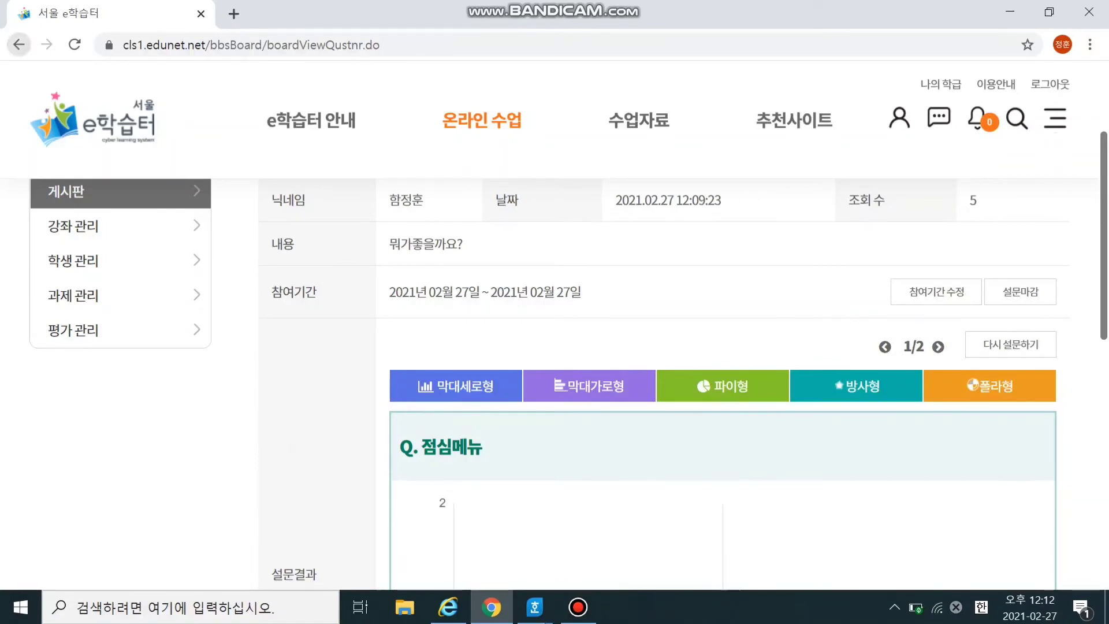
Step: Return to the list of all boards, open the board settings and begin creating a new board
key(alt+Left)
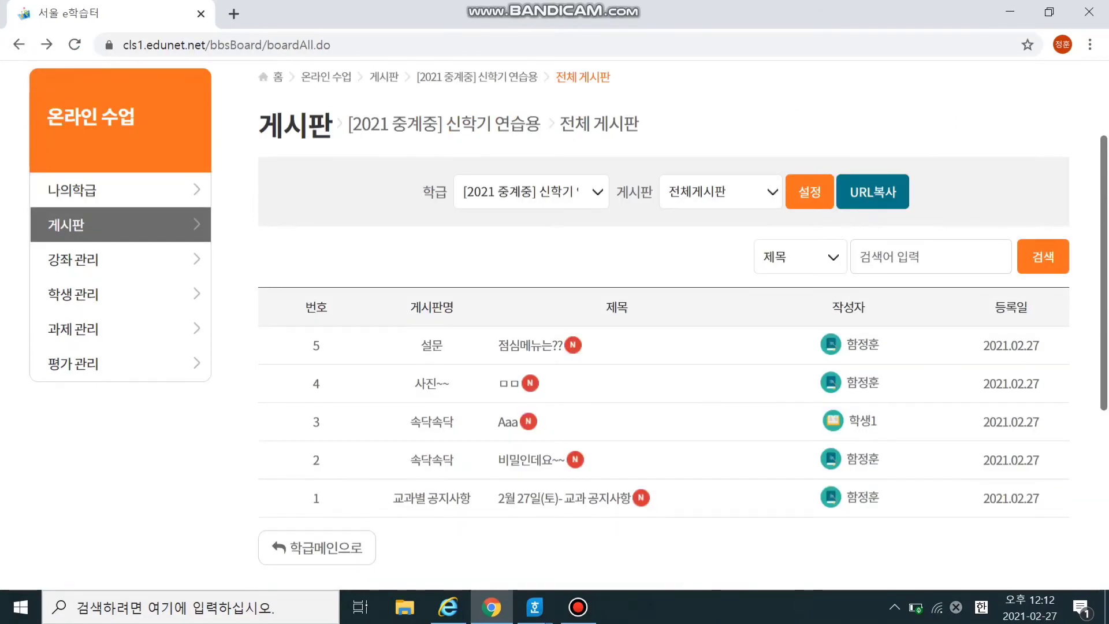
click(810, 192)
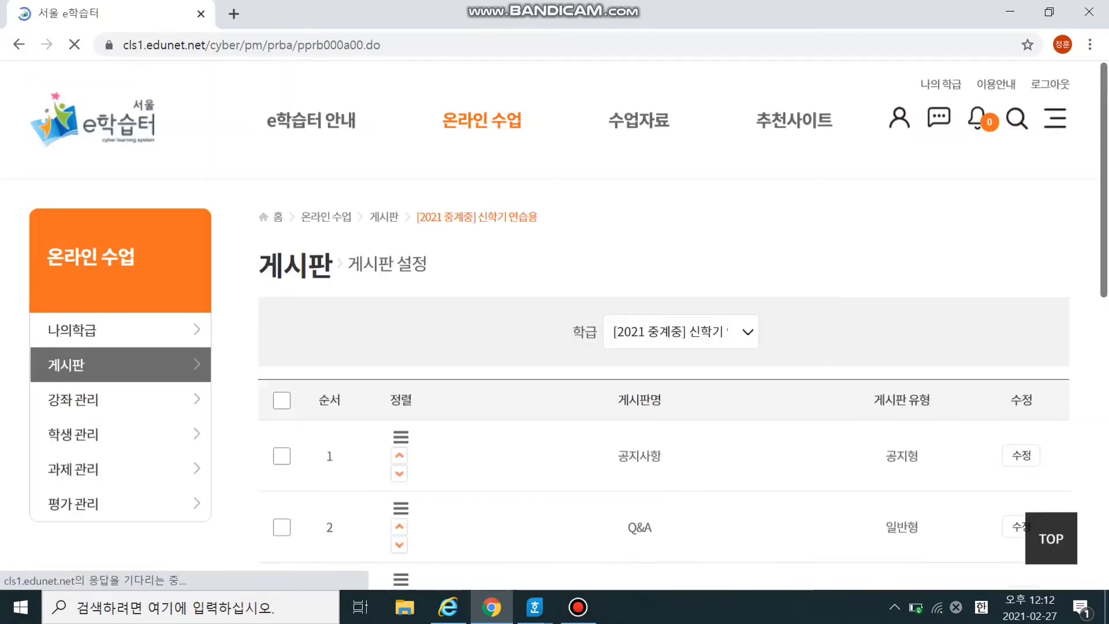
scroll(663, 370, down, 3)
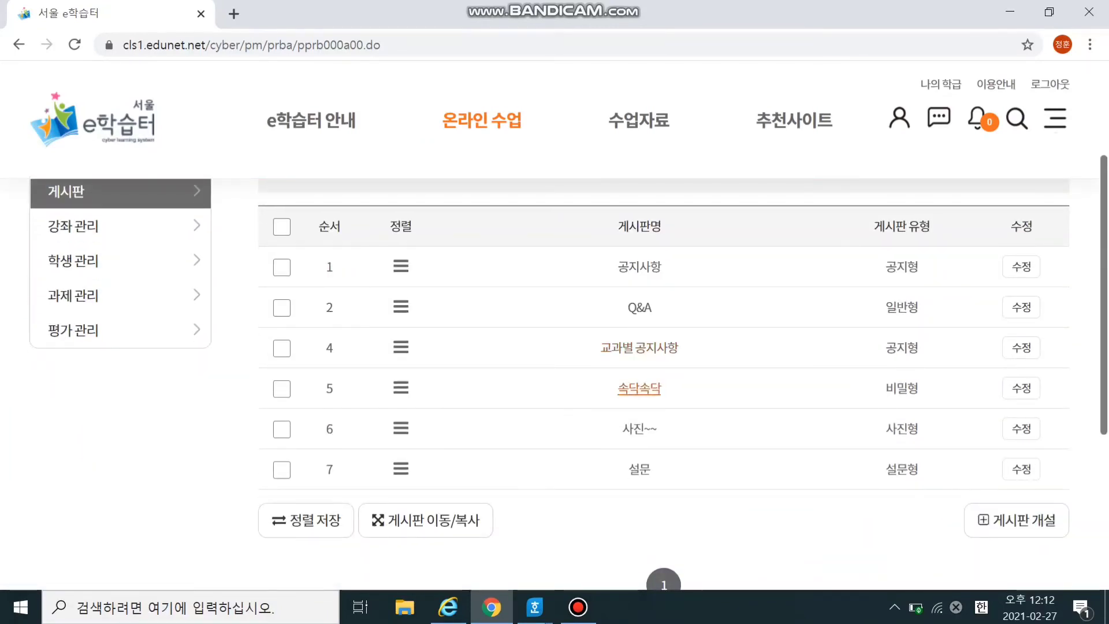
scroll(639, 429, down, 1)
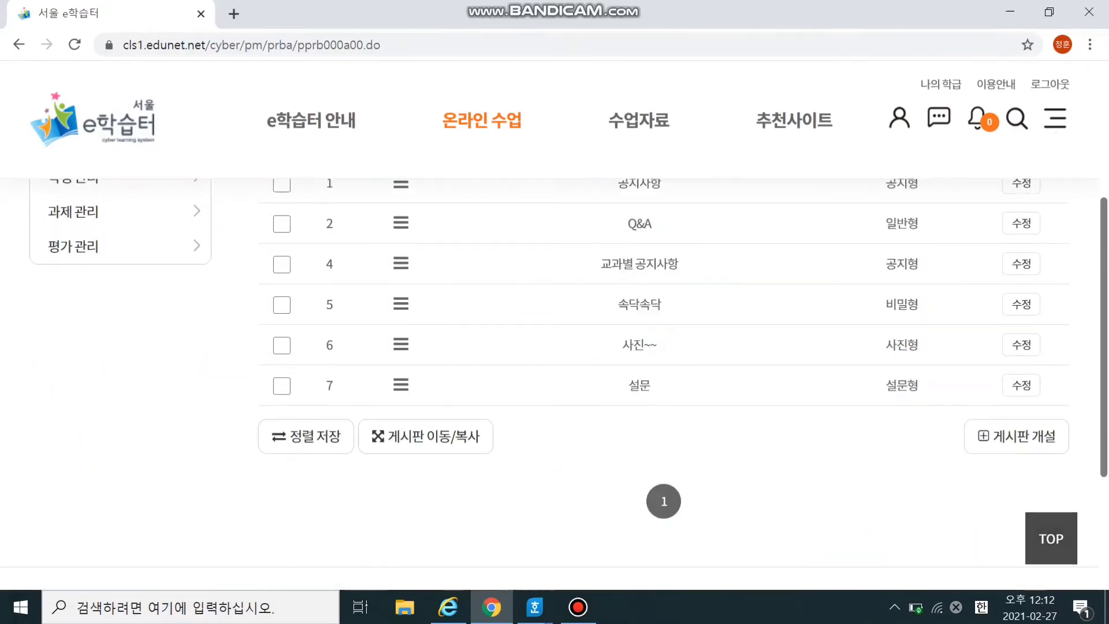
scroll(639, 429, up, 2)
scroll(639, 429, down, 2)
click(1017, 434)
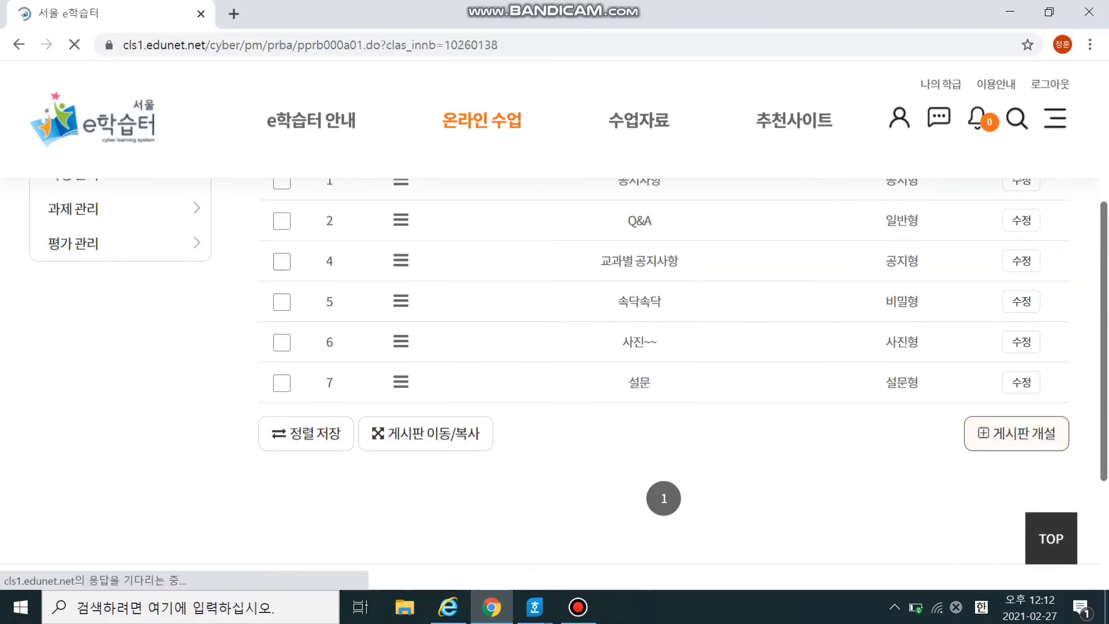
Step: Set the new board's type to 토론형, its name to 토론 and its description to ㅁ
click(436, 330)
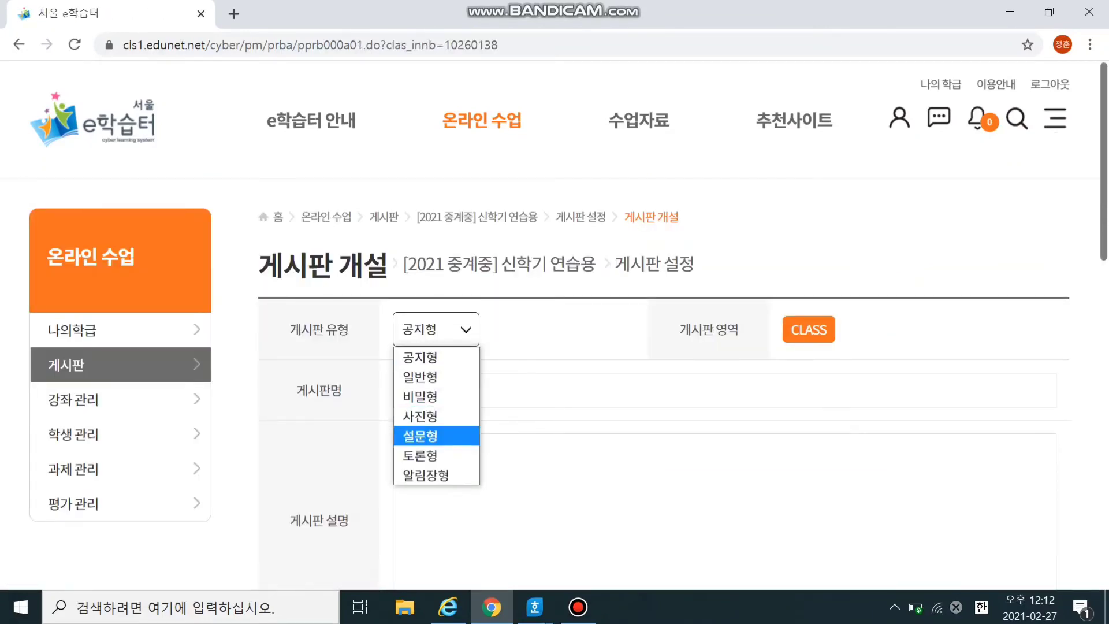
click(437, 455)
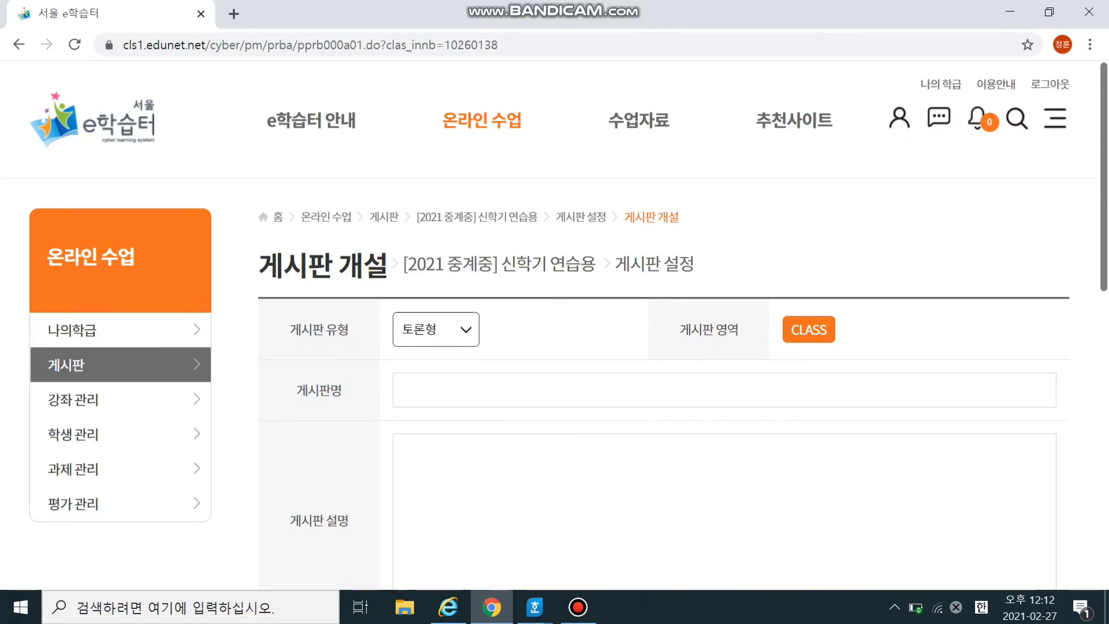
click(439, 391)
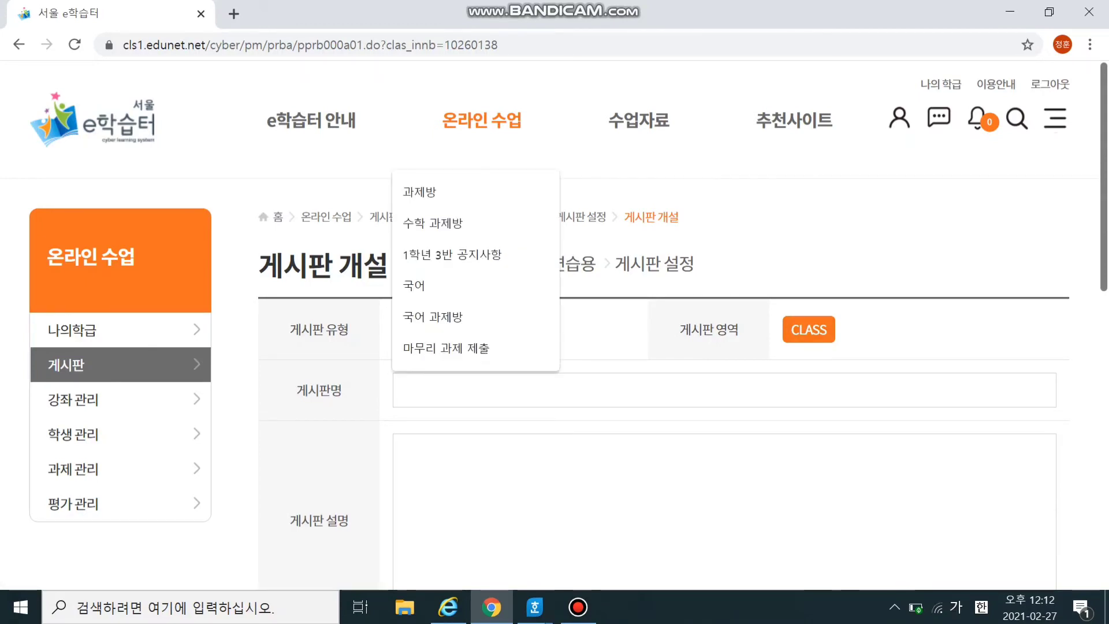
text(토론)
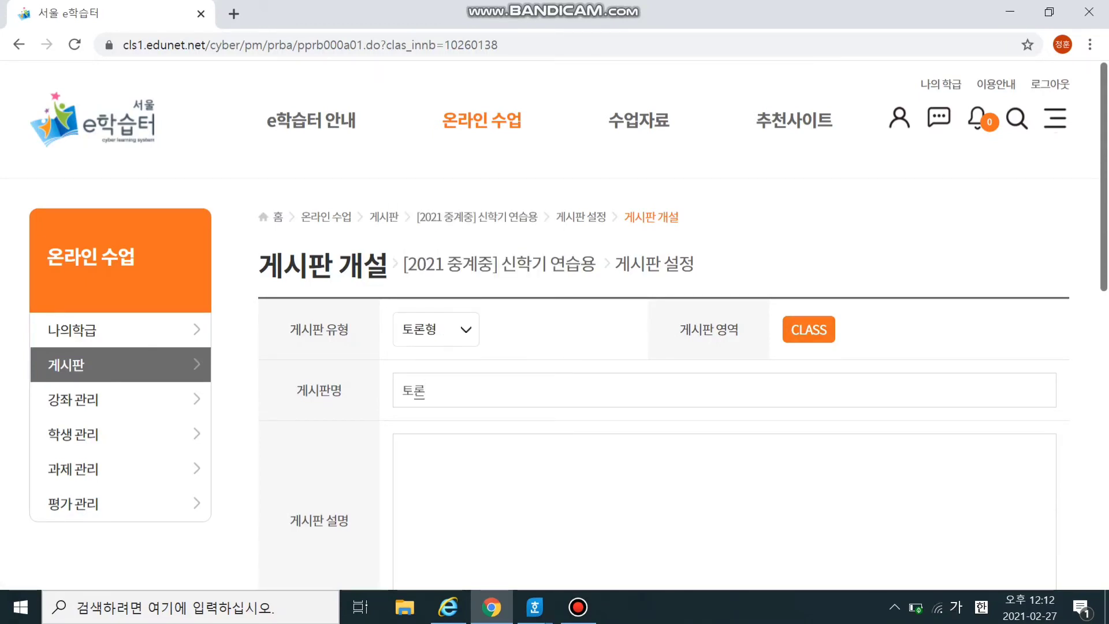
key(Tab)
text(ㅁ)
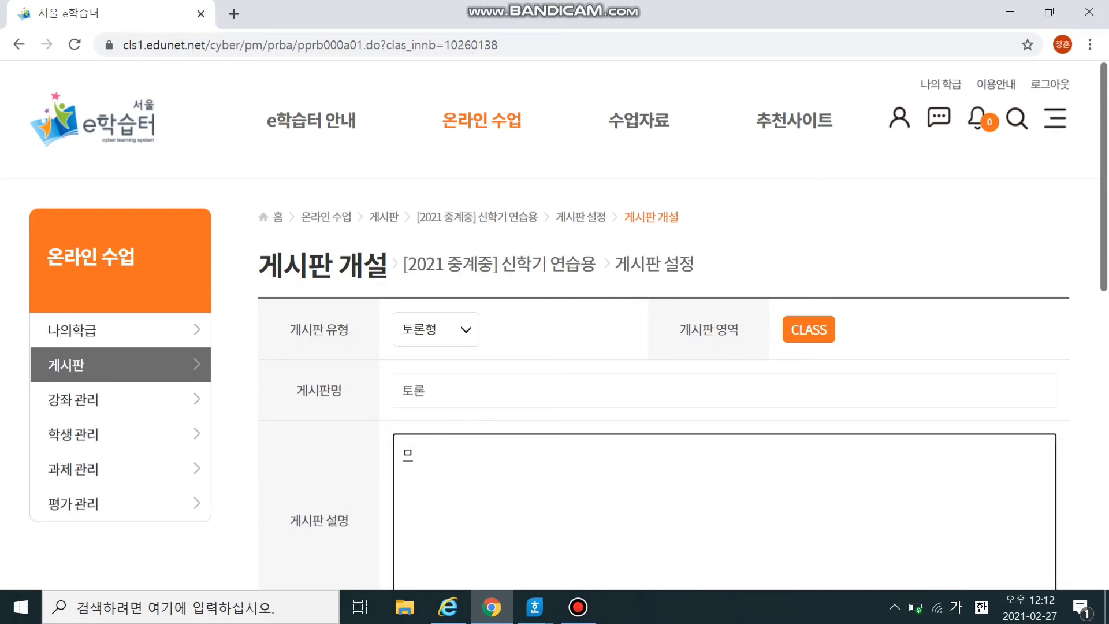
Step: Register the 토론 board with the remaining options left at their defaults and confirm the registration
scroll(664, 346, down, 9)
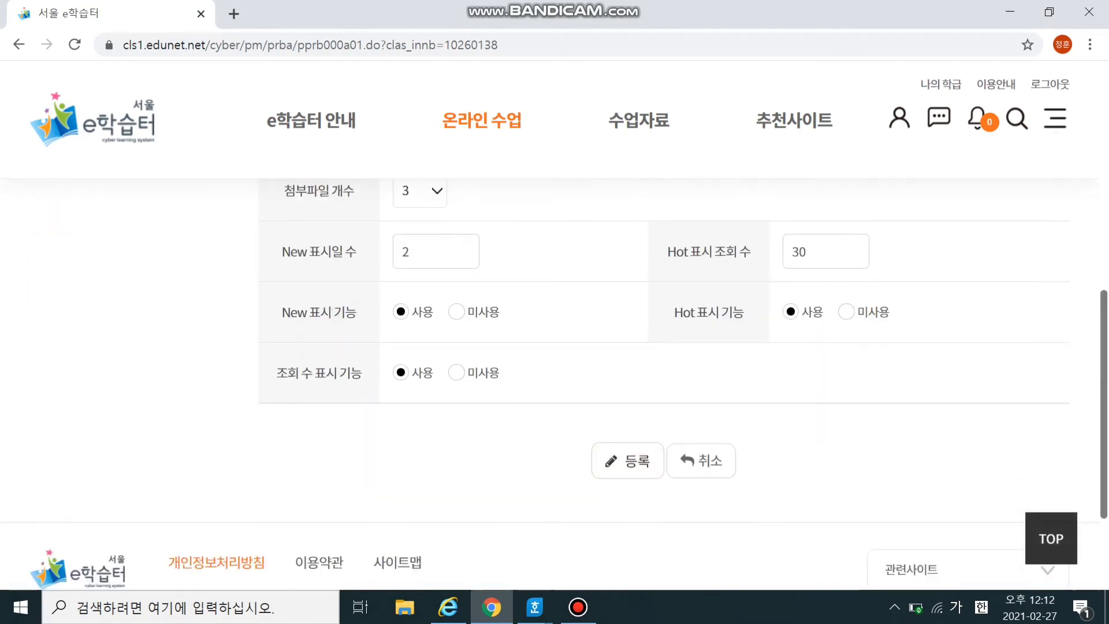
click(628, 461)
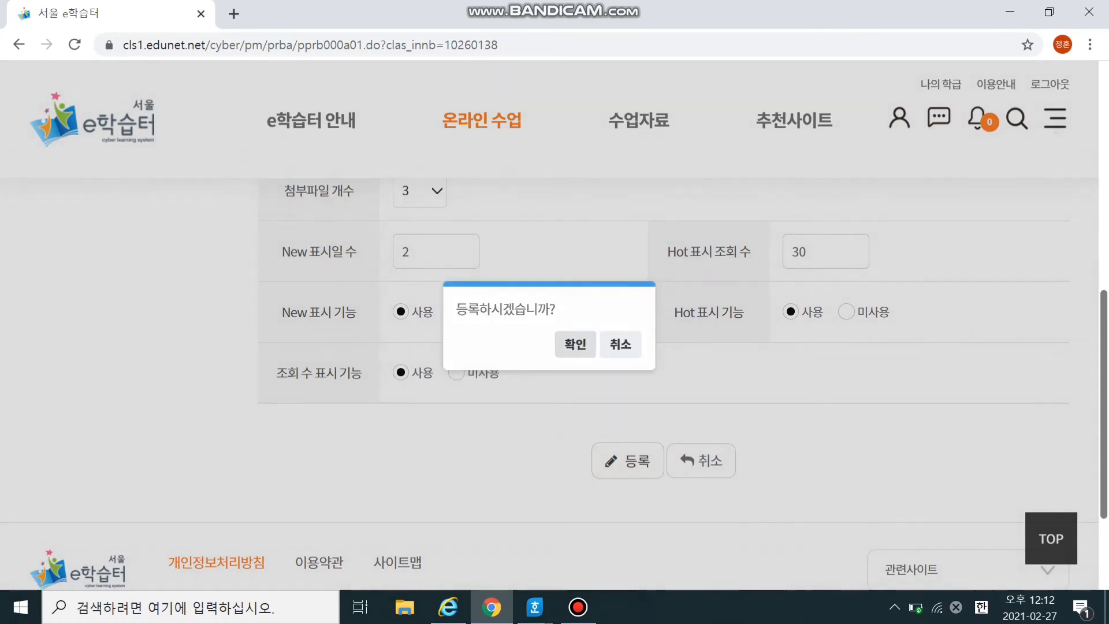
key(Return)
key(Return)
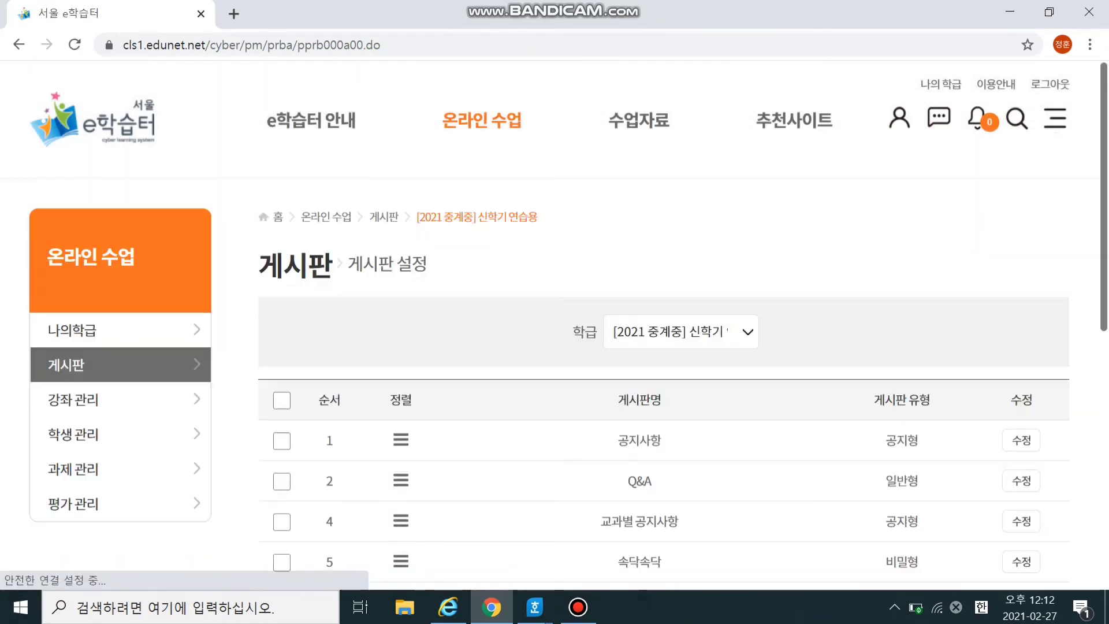
Step: Return to the board settings list and open the 토론 board
scroll(665, 381, down, 4)
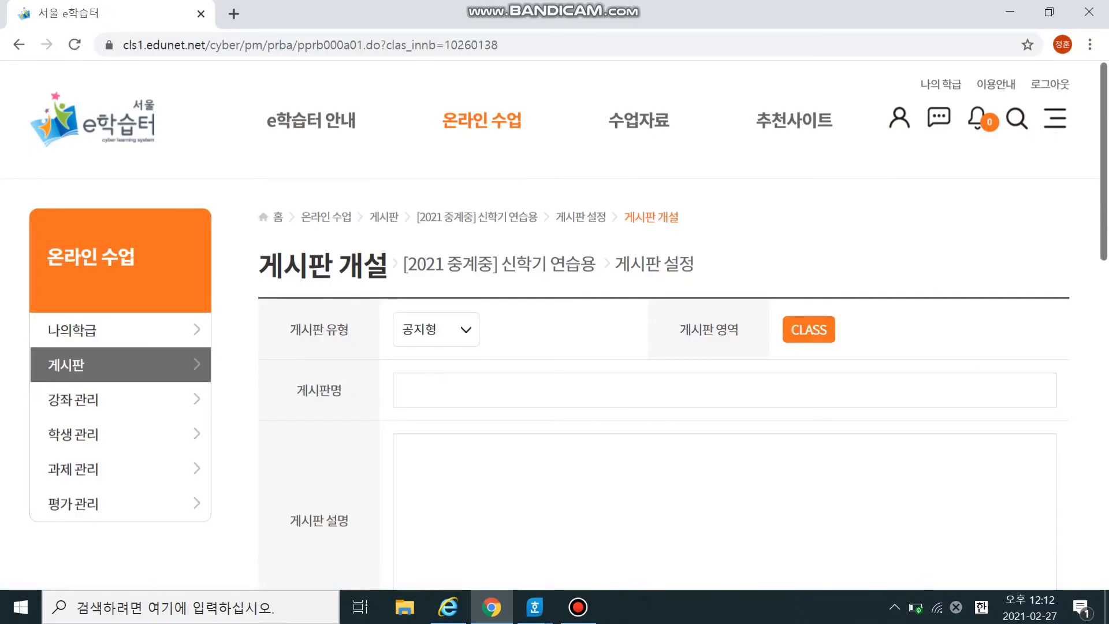
click(18, 45)
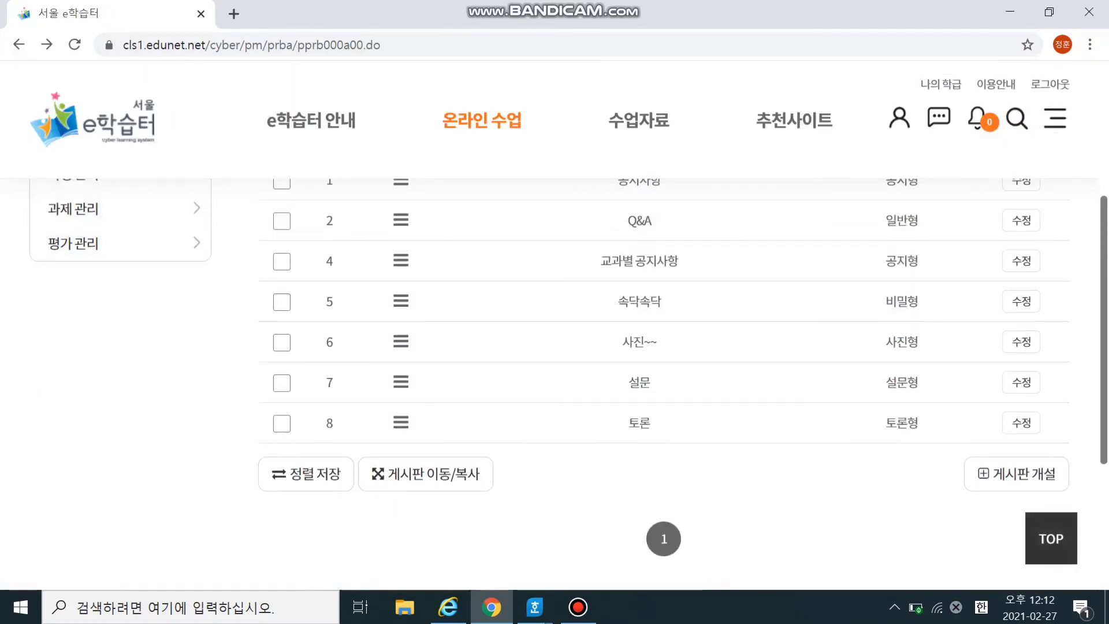
click(638, 423)
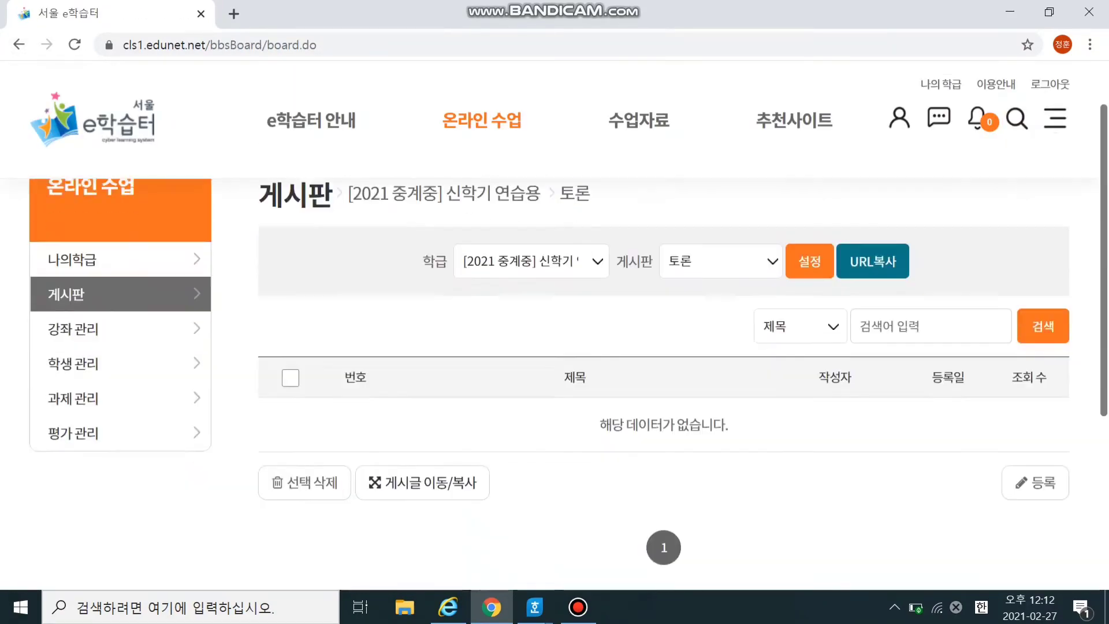
Step: Start a new post on the 토론 board and title it 점심메뉴 짜장 오케이??
click(1035, 467)
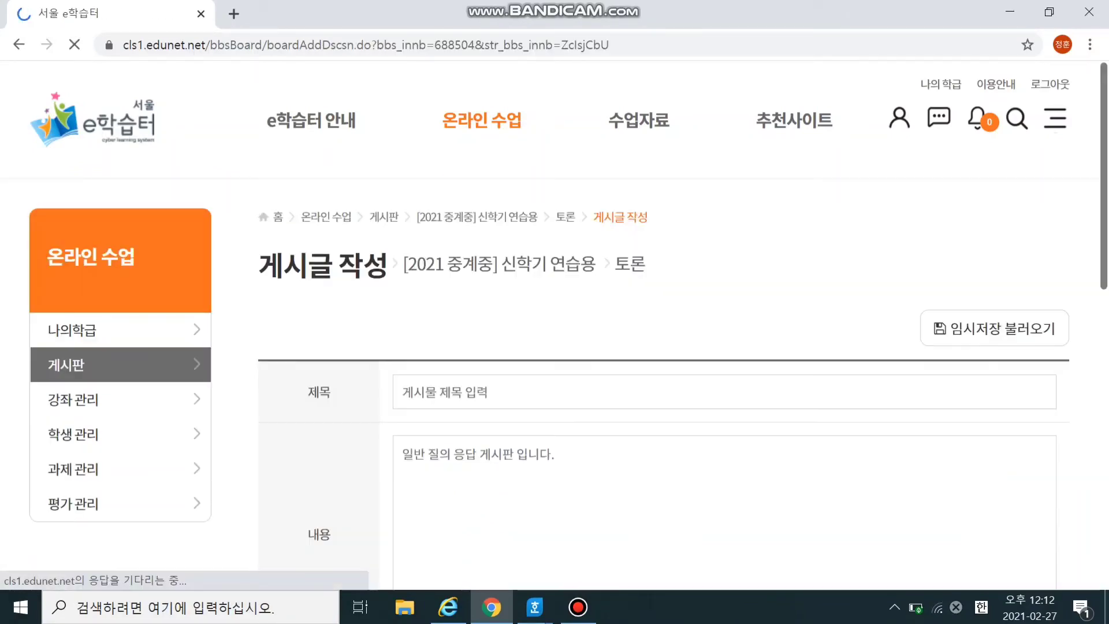
click(636, 392)
scroll(659, 382, down, 9)
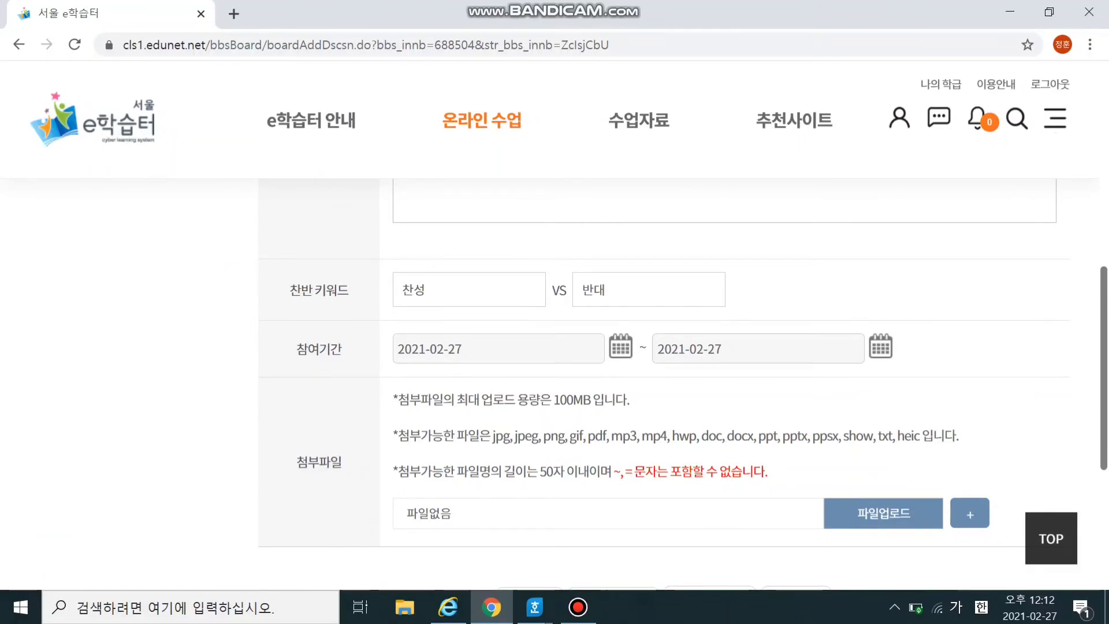
scroll(647, 347, up, 4)
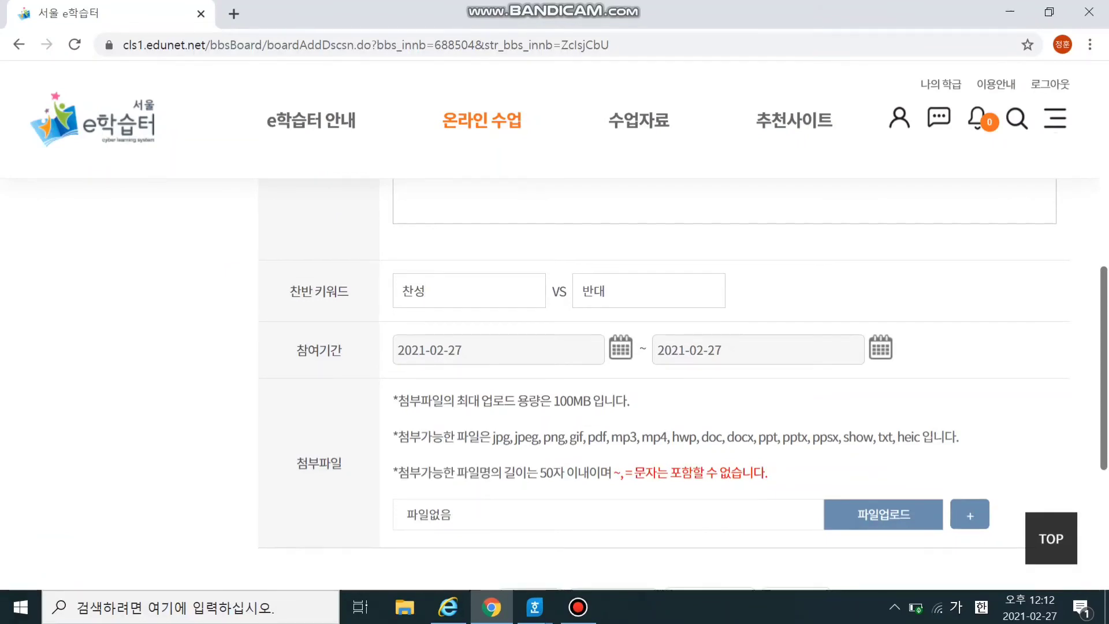
click(636, 219)
text(점심)
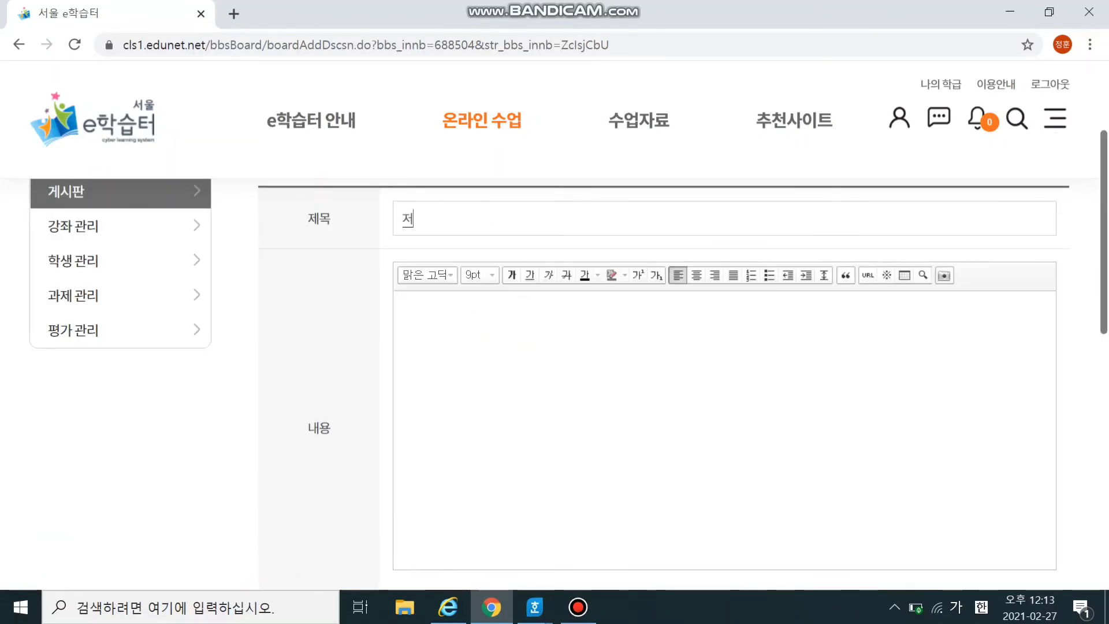
text(메뉴 짜장 오케이??)
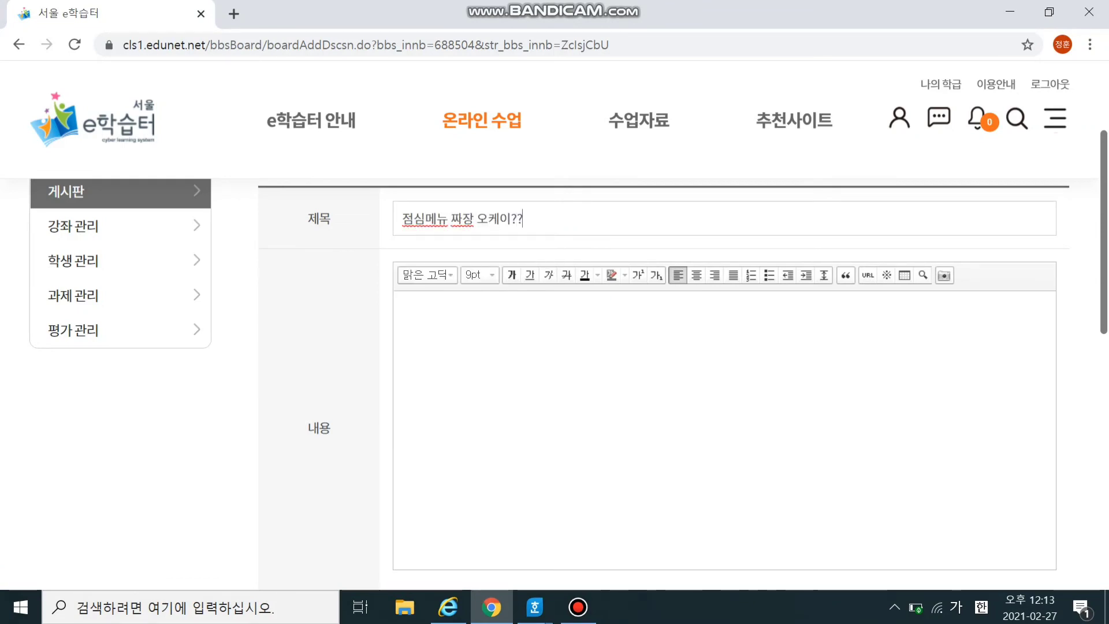
Step: Enter 점심메뉴 짜장이 좋은가요?? as the post's content and register it with the default 찬성/반대 keywords and participation period
scroll(681, 375, down, 2)
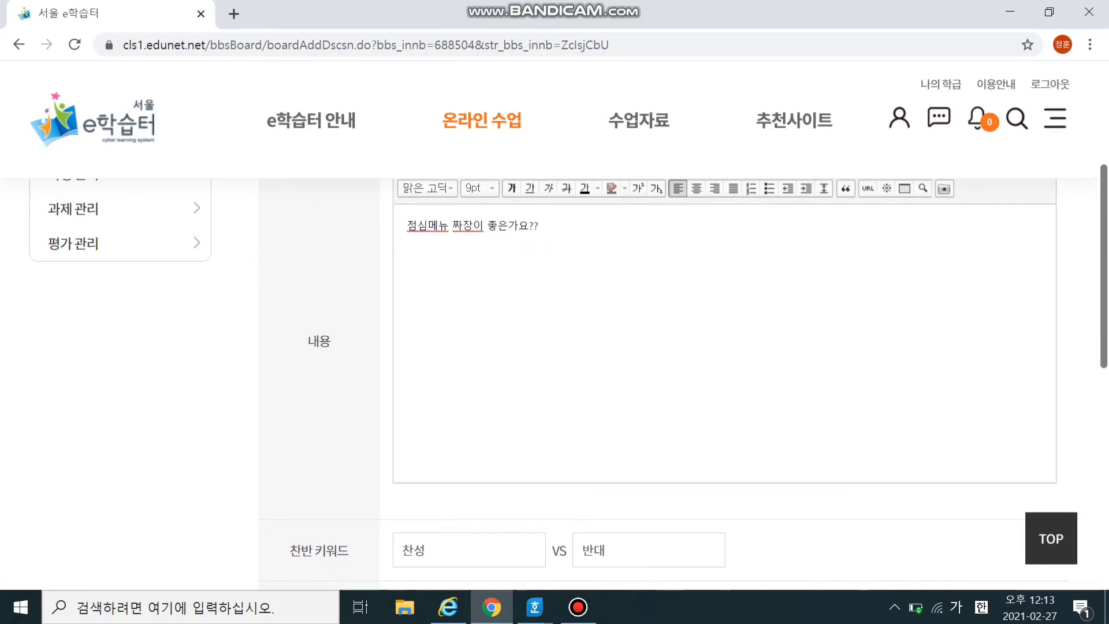
scroll(796, 431, down, 6)
click(796, 431)
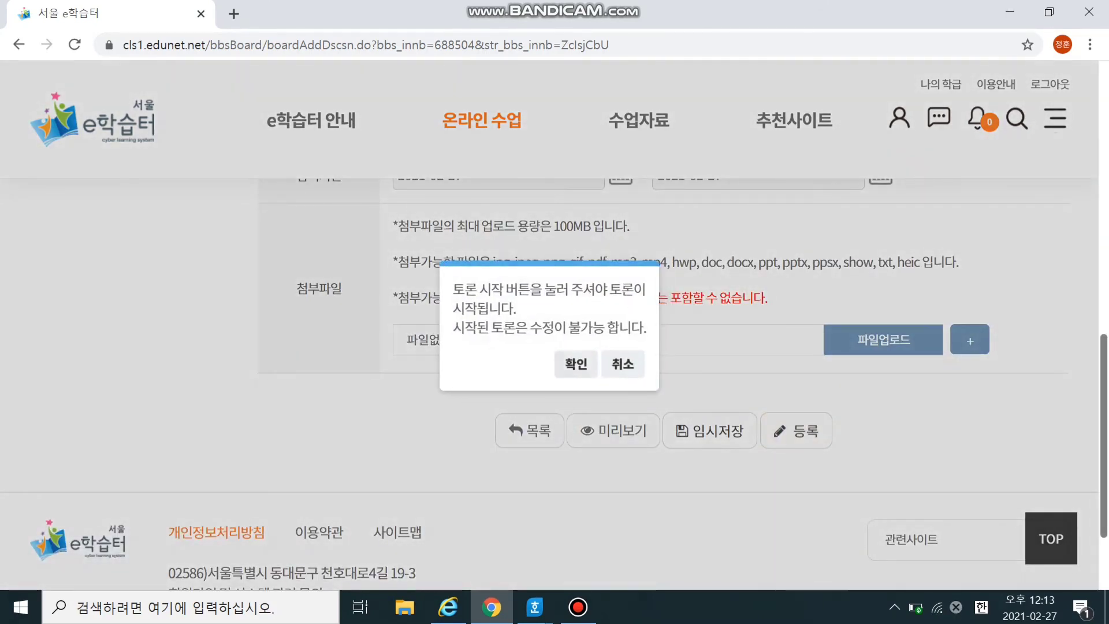
click(576, 364)
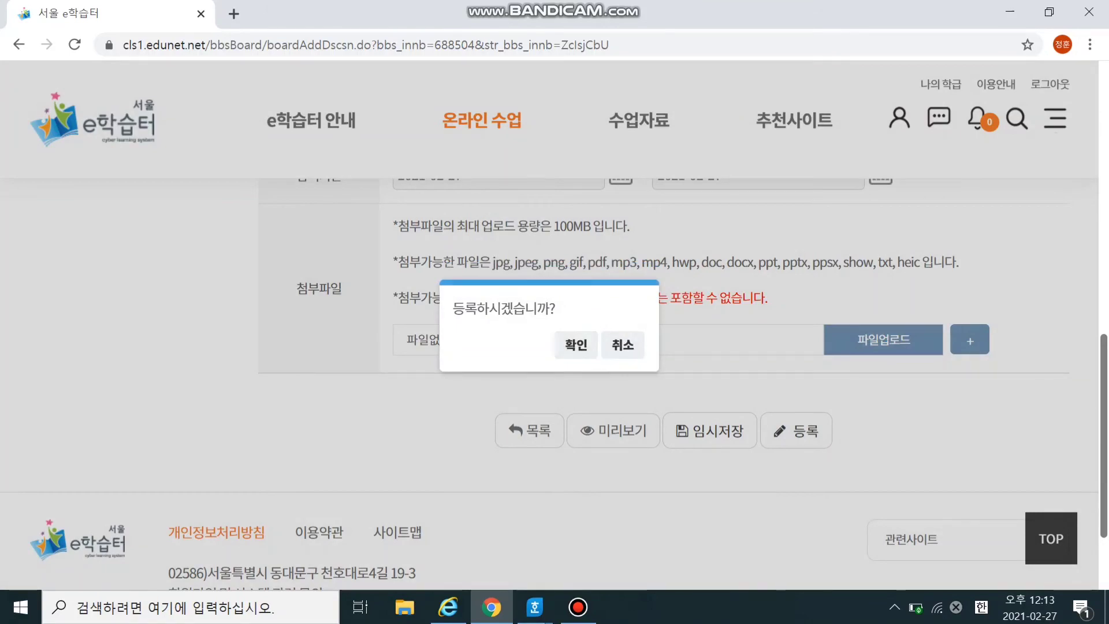
click(576, 345)
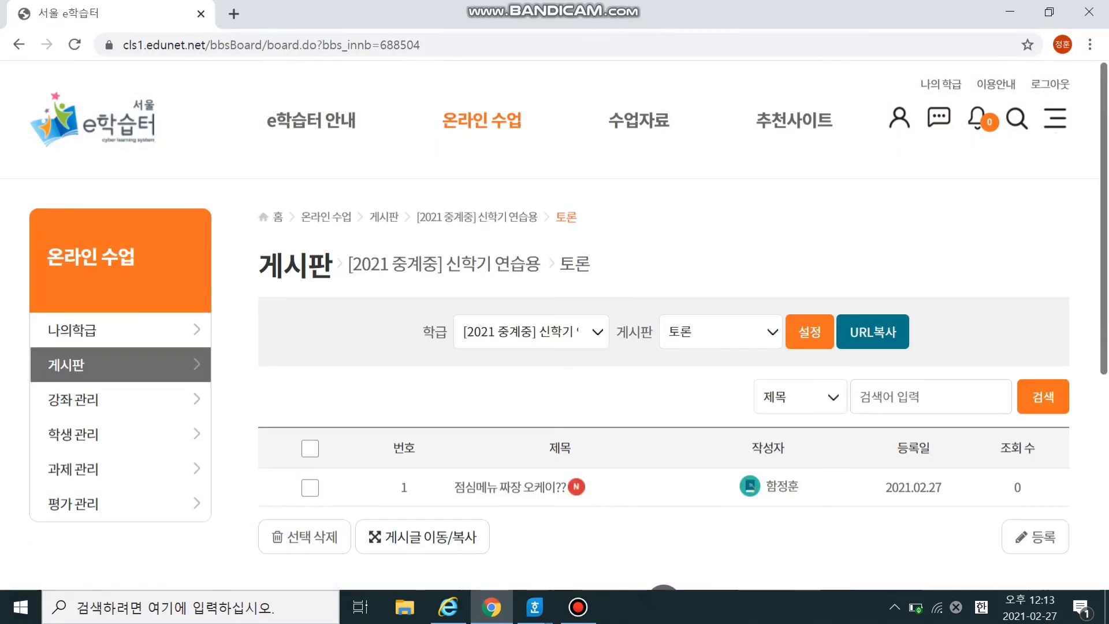
Step: Open the 점심메뉴 짜장 오케이?? post and start its discussion
scroll(555, 346, down, 2)
click(510, 399)
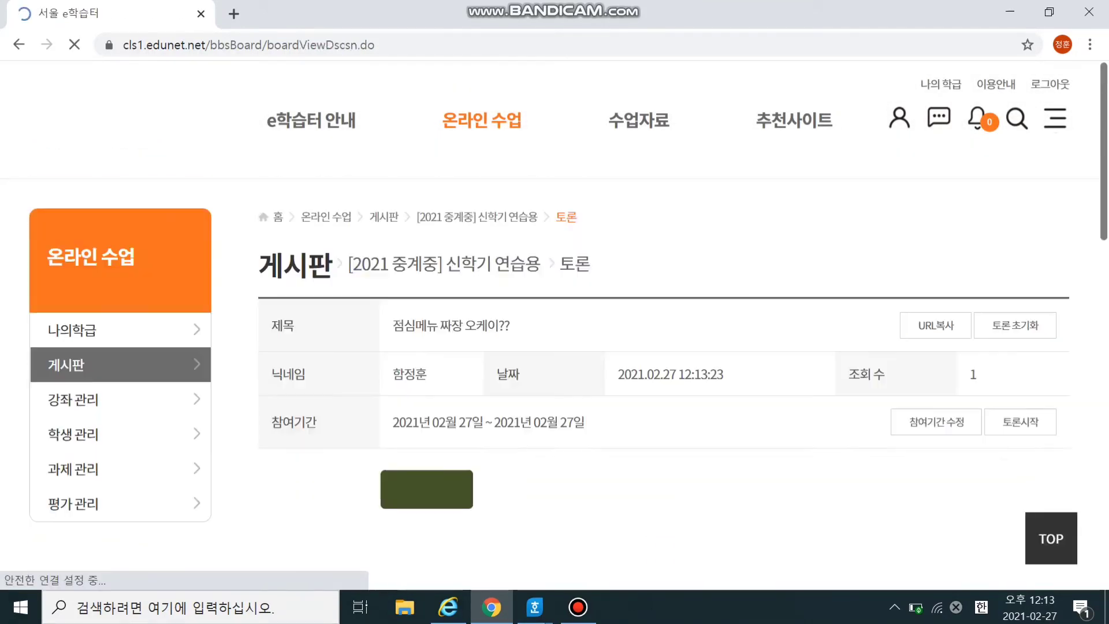
click(1021, 422)
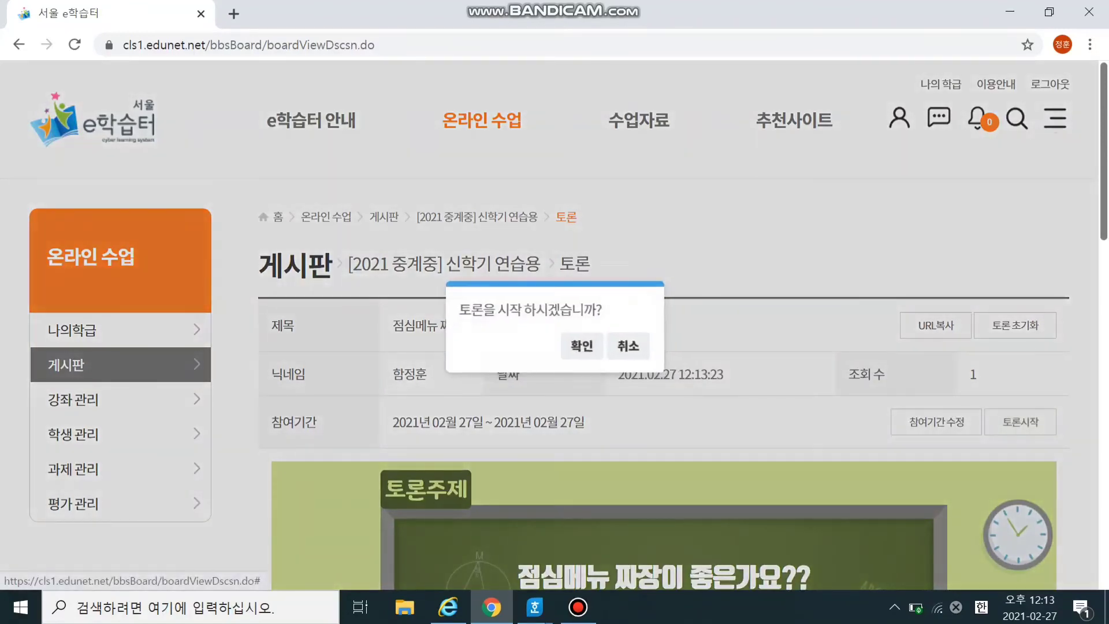
key(Return)
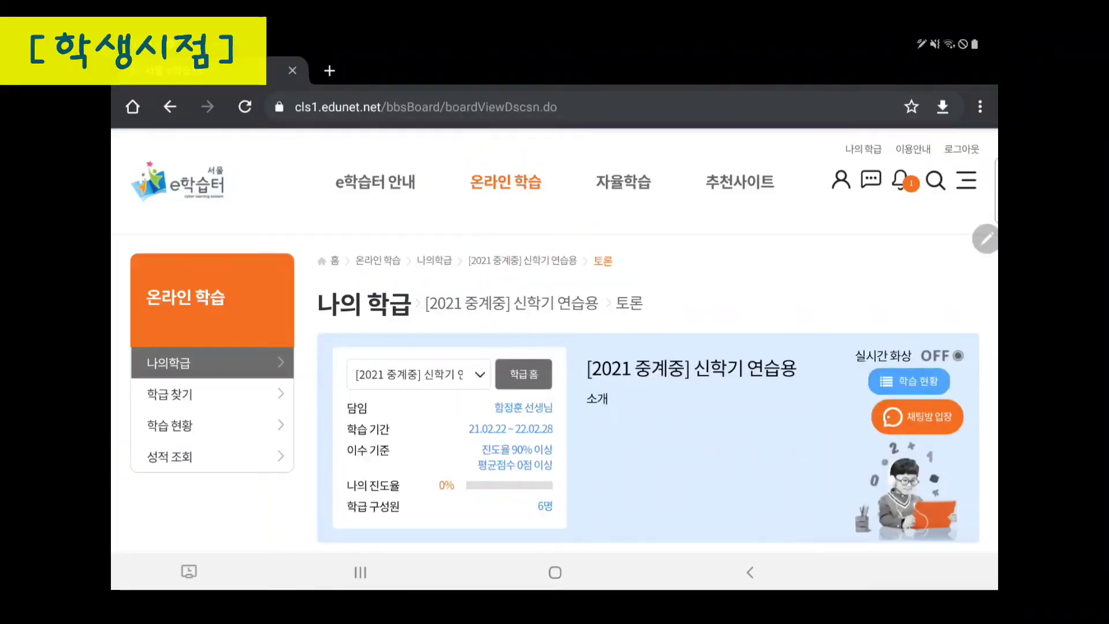
Step: In the student view of the discussion, try selecting the 찬성 side and open the form for adding an opinion
scroll(647, 393, down, 3)
scroll(647, 393, down, 5)
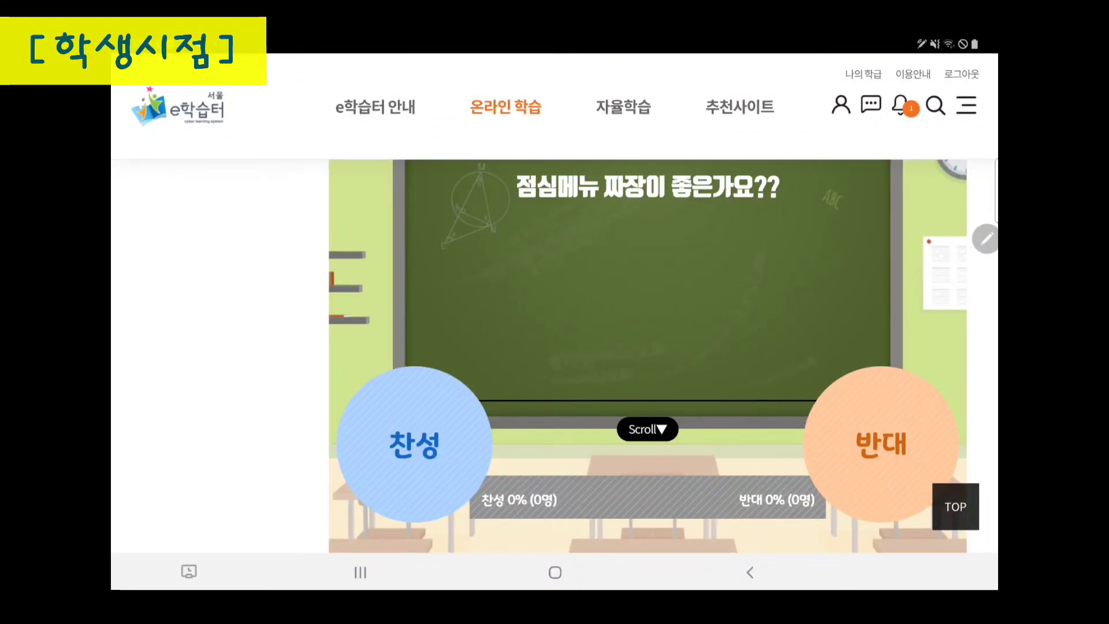
scroll(647, 358, down, 3)
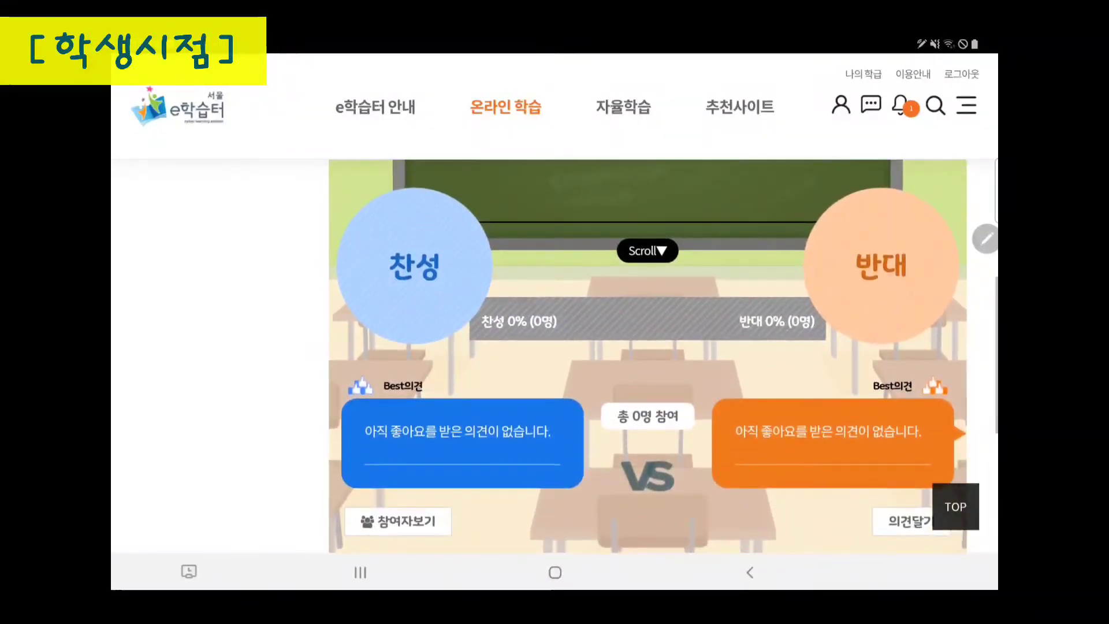
click(415, 266)
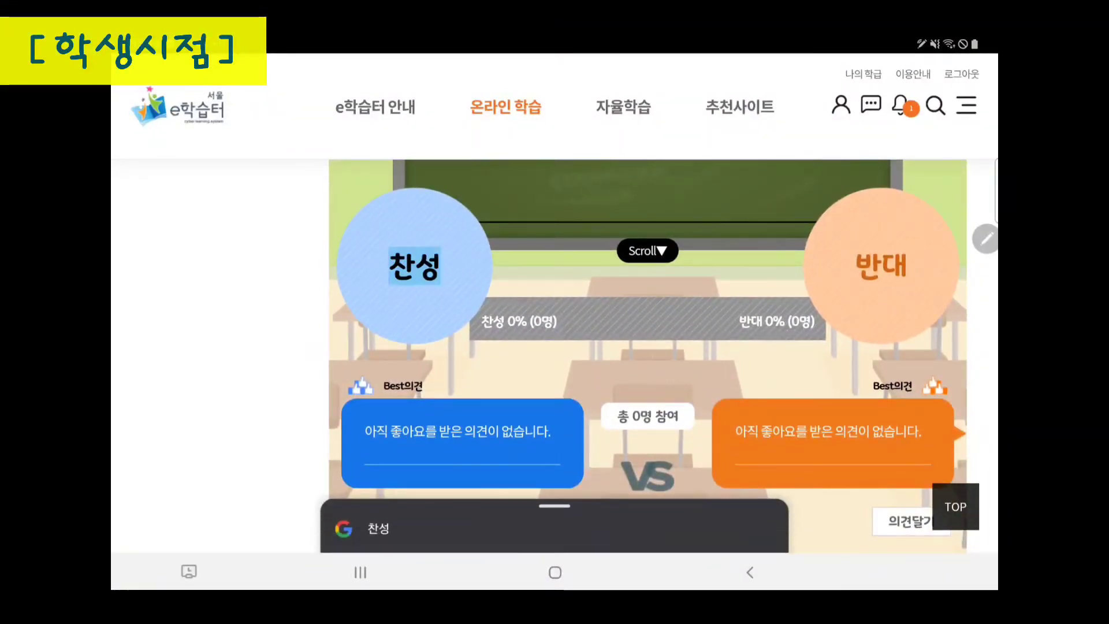
scroll(647, 358, down, 2)
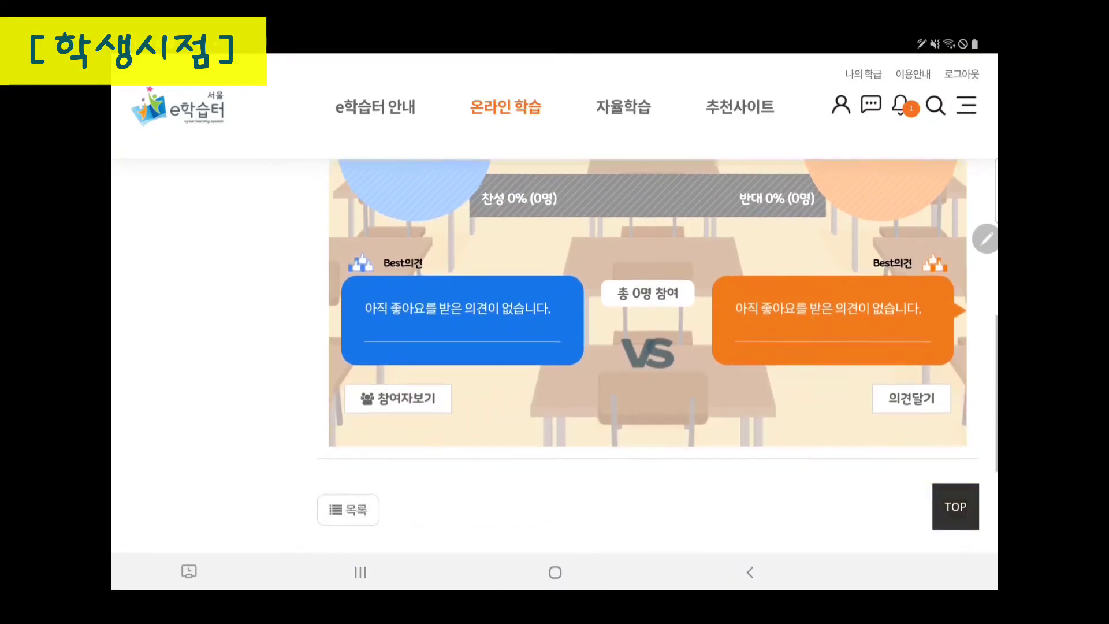
click(911, 398)
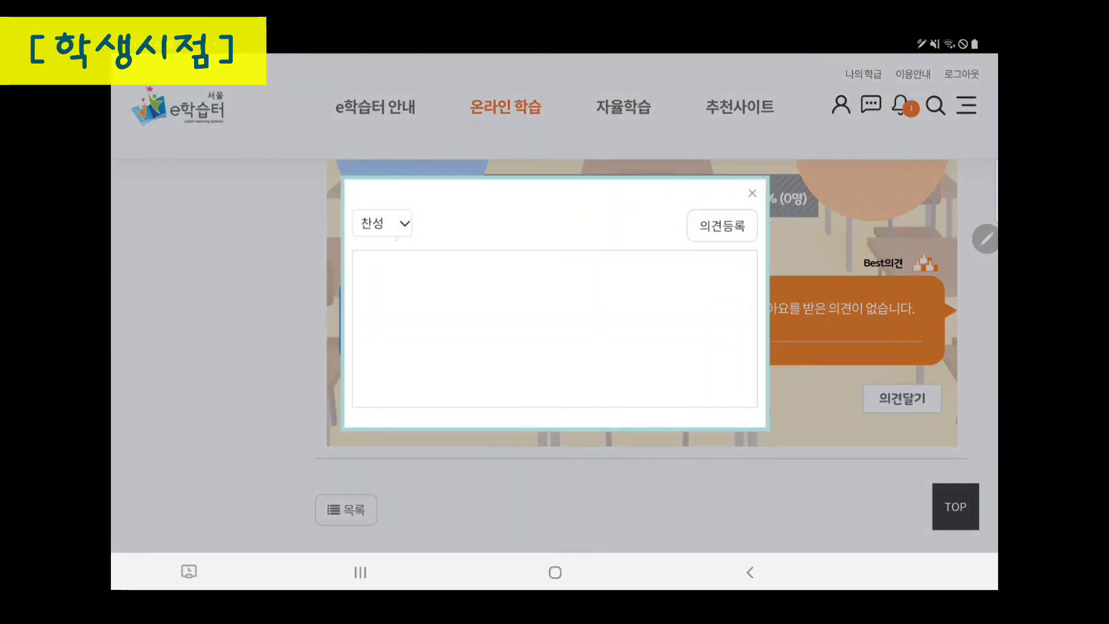
Step: Write 맛나요 as a 찬성 opinion using the Korean keyboard and register it
click(467, 304)
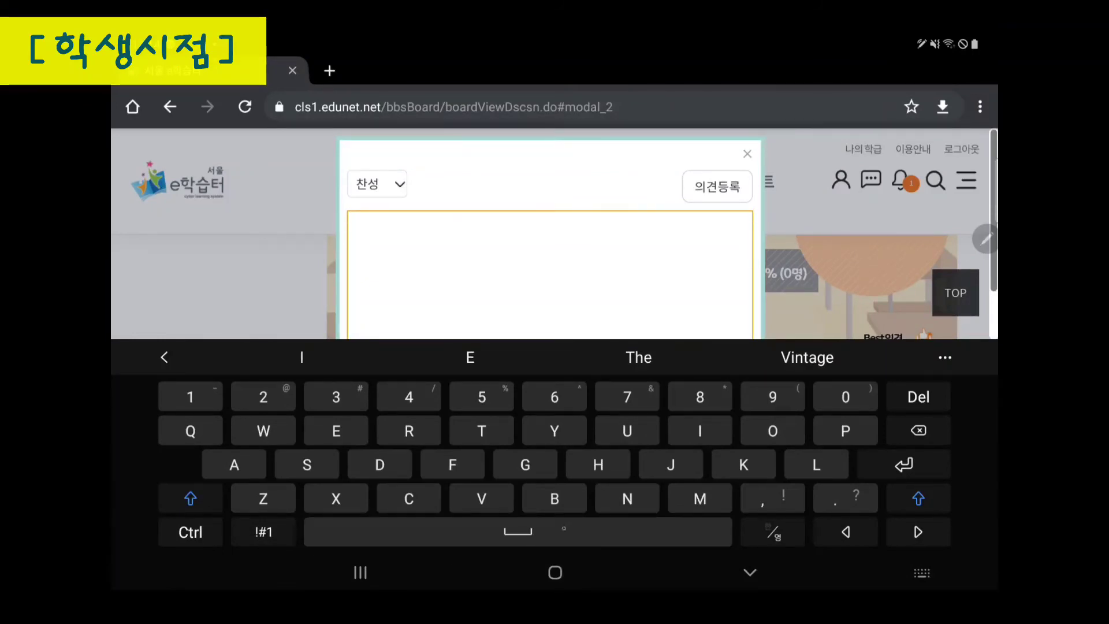
click(773, 531)
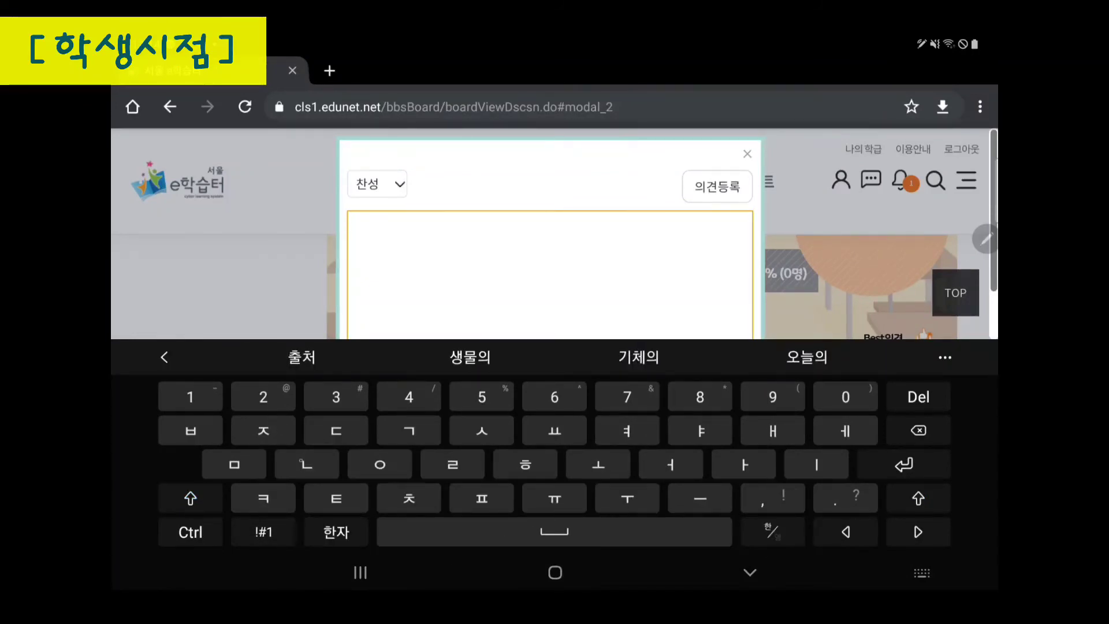
text(ㅁ)
text(난)
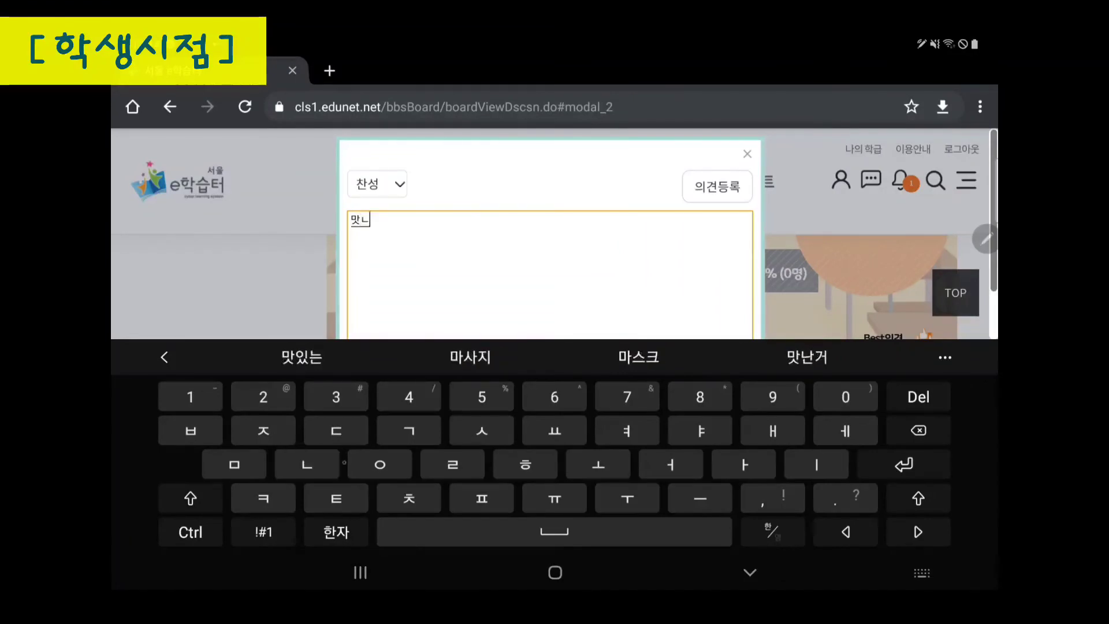
text(요)
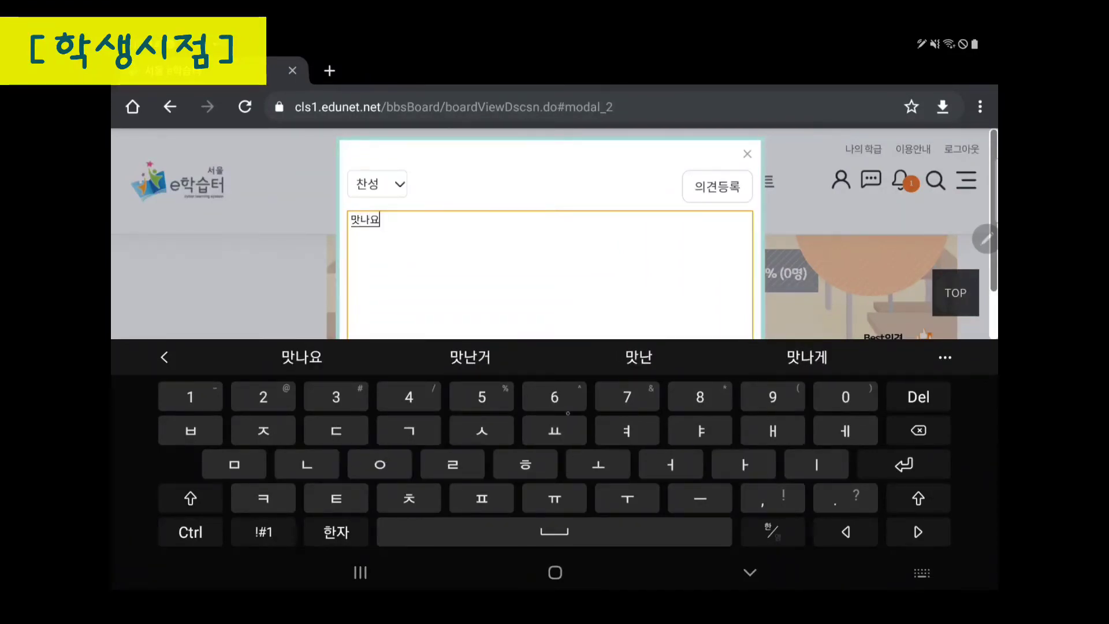
click(717, 160)
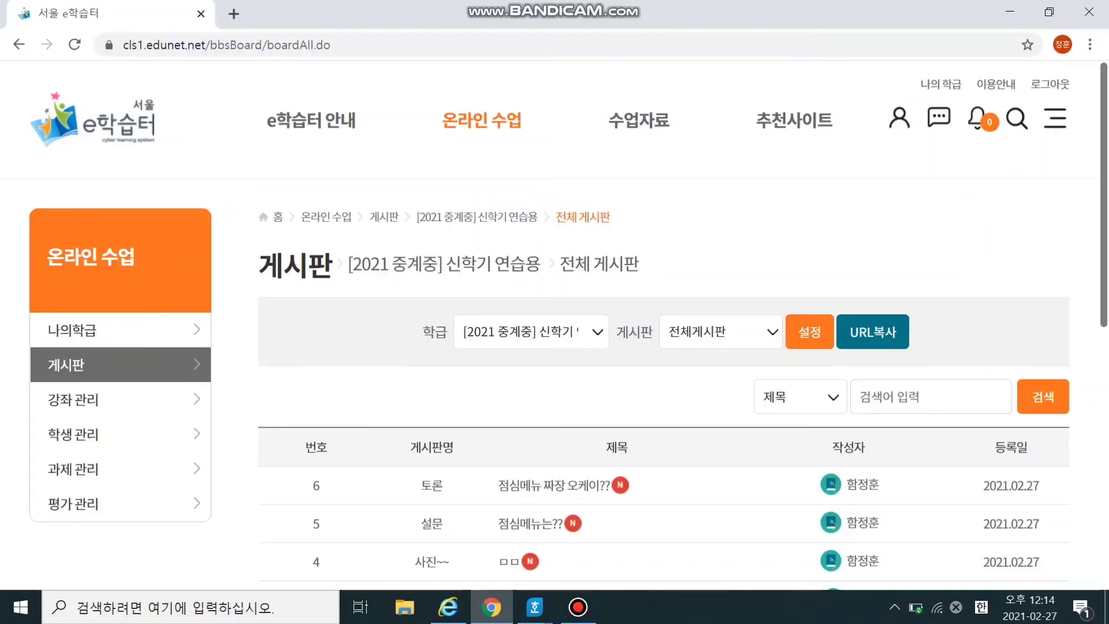
Step: In the teacher view, examine the discussion post's vote split, best opinions, discussion controls and the student's registered opinion
scroll(553, 486, down, 5)
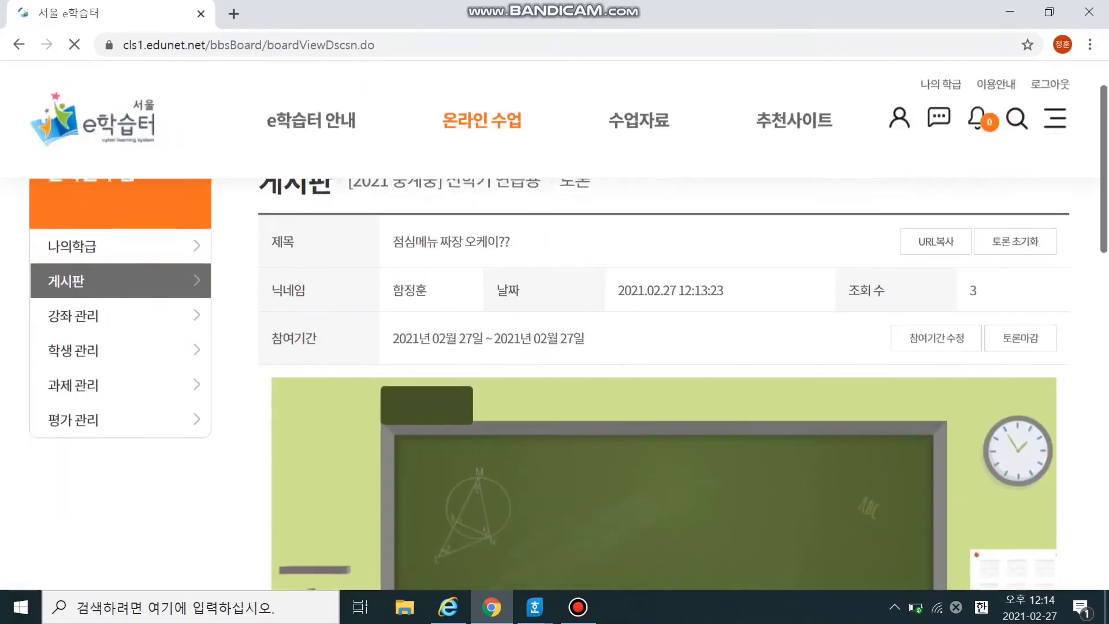
scroll(664, 385, down, 3)
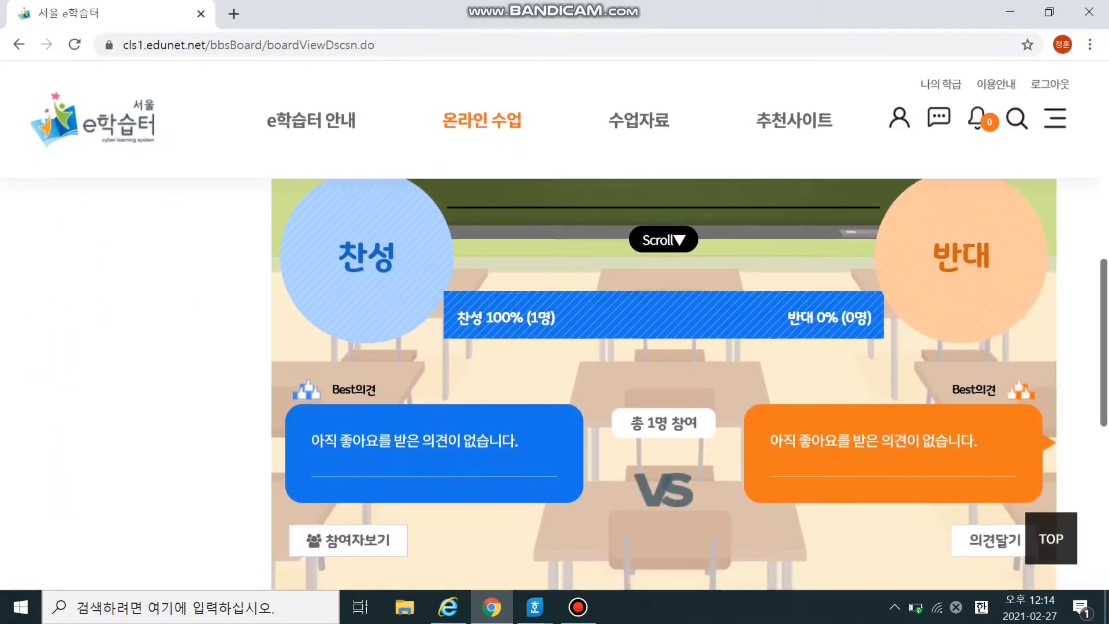
scroll(664, 385, down, 6)
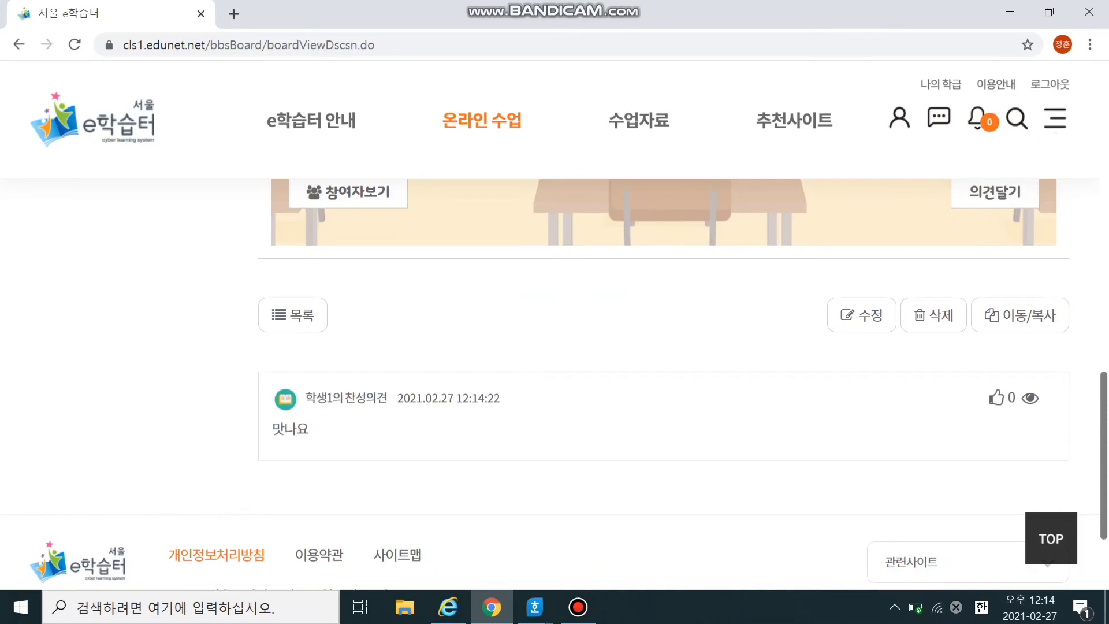
scroll(664, 384, down, 3)
scroll(664, 385, up, 12)
scroll(664, 385, down, 6)
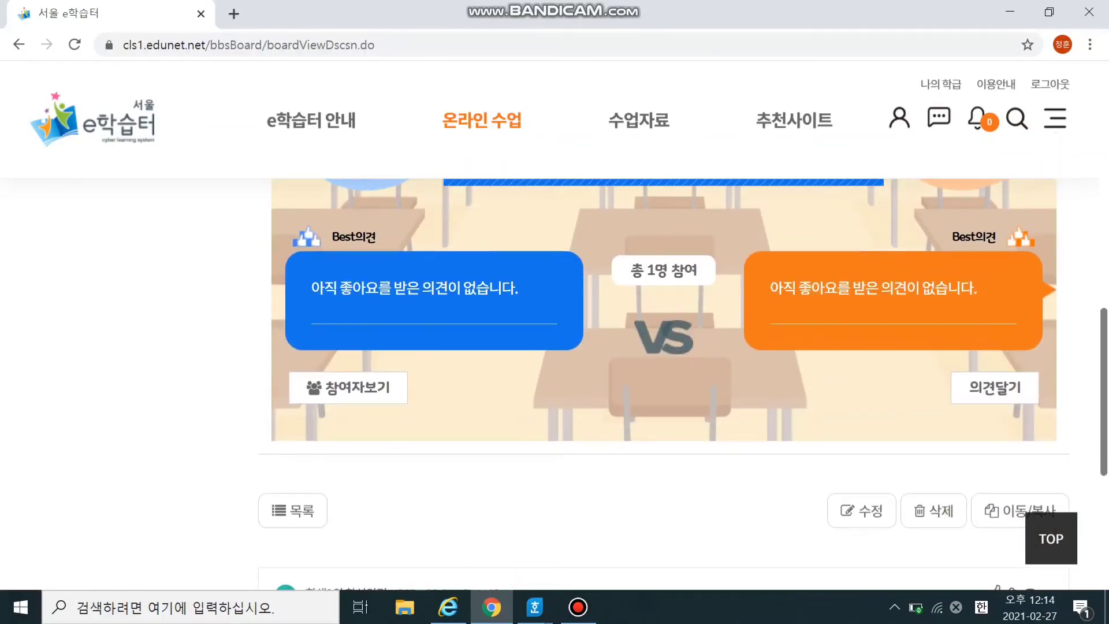
scroll(663, 385, up, 10)
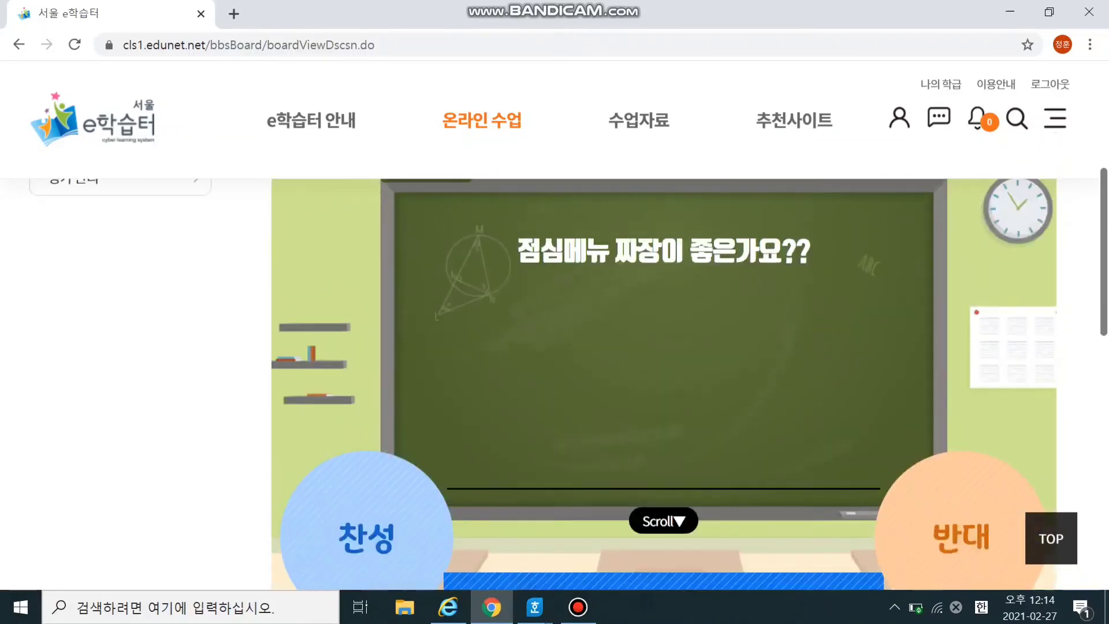
scroll(664, 385, up, 3)
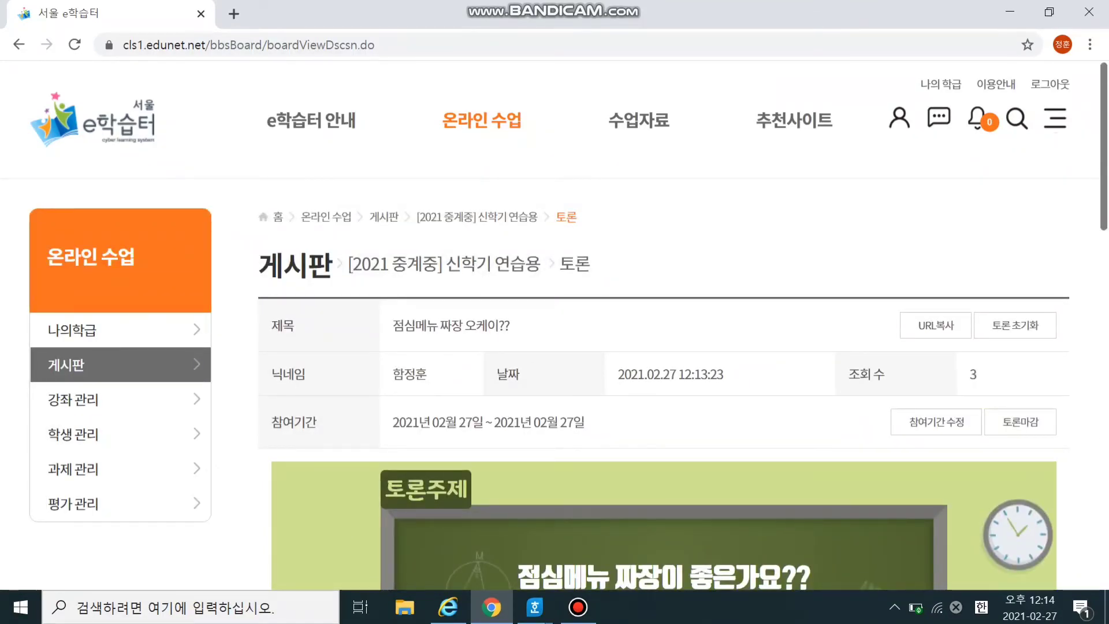
scroll(664, 384, down, 18)
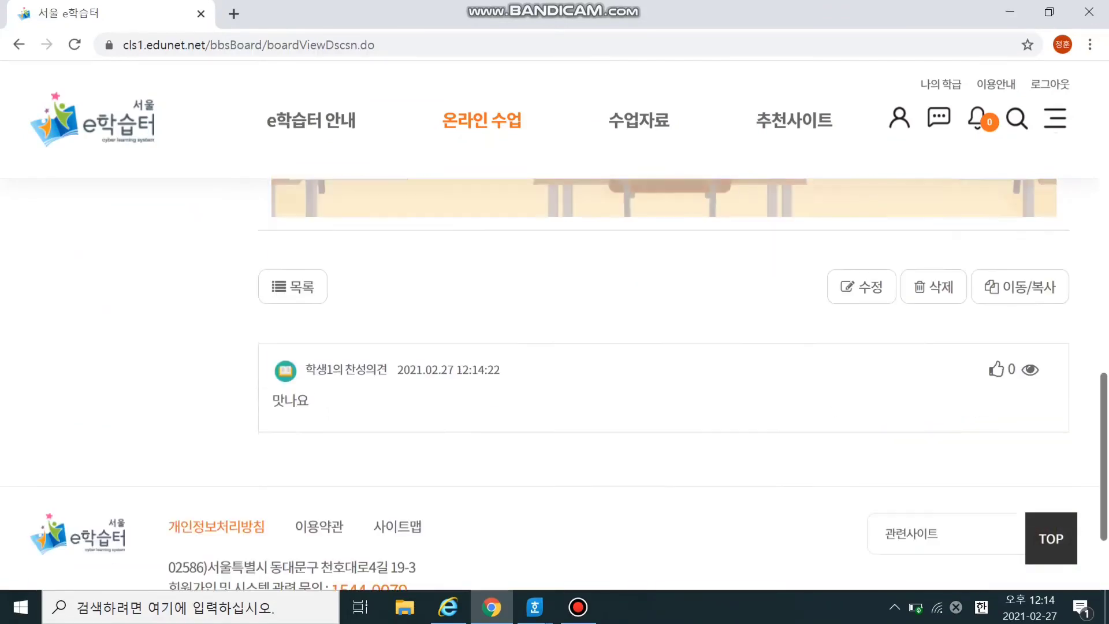
scroll(663, 385, up, 17)
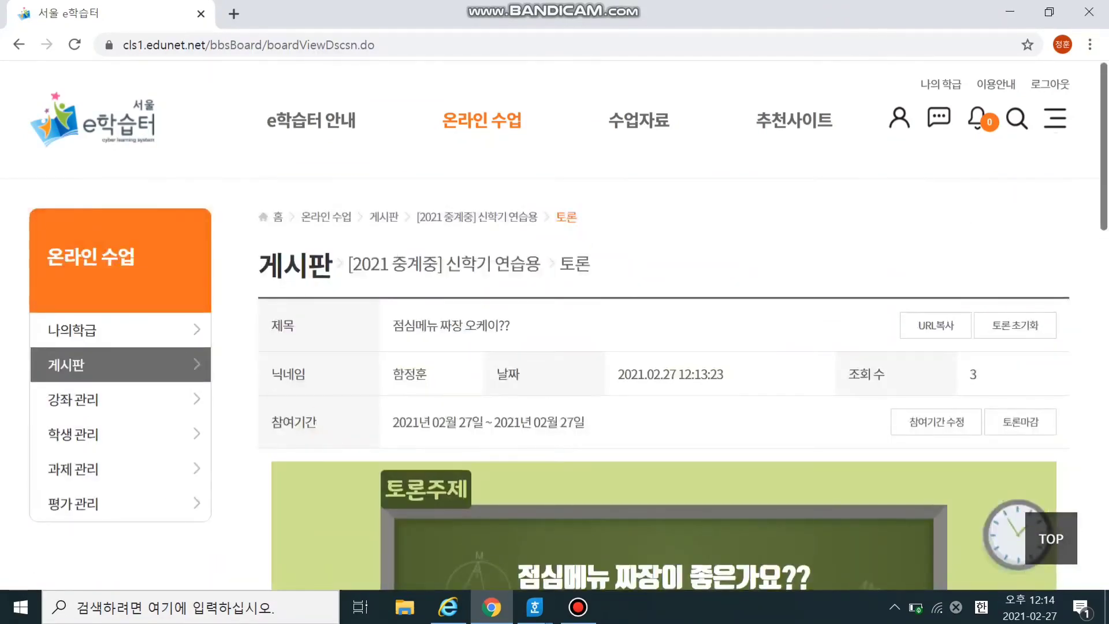
Step: Return to the list of all boards, open the board settings and review the class's boards and their types
key(alt+Left)
scroll(558, 326, down, 4)
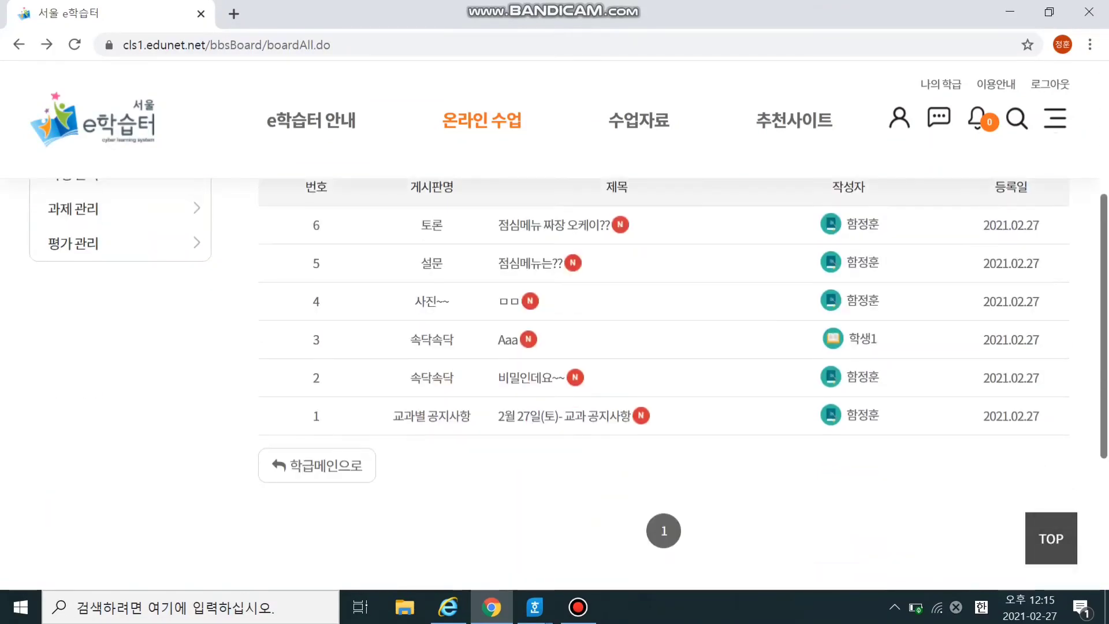
scroll(664, 385, up, 3)
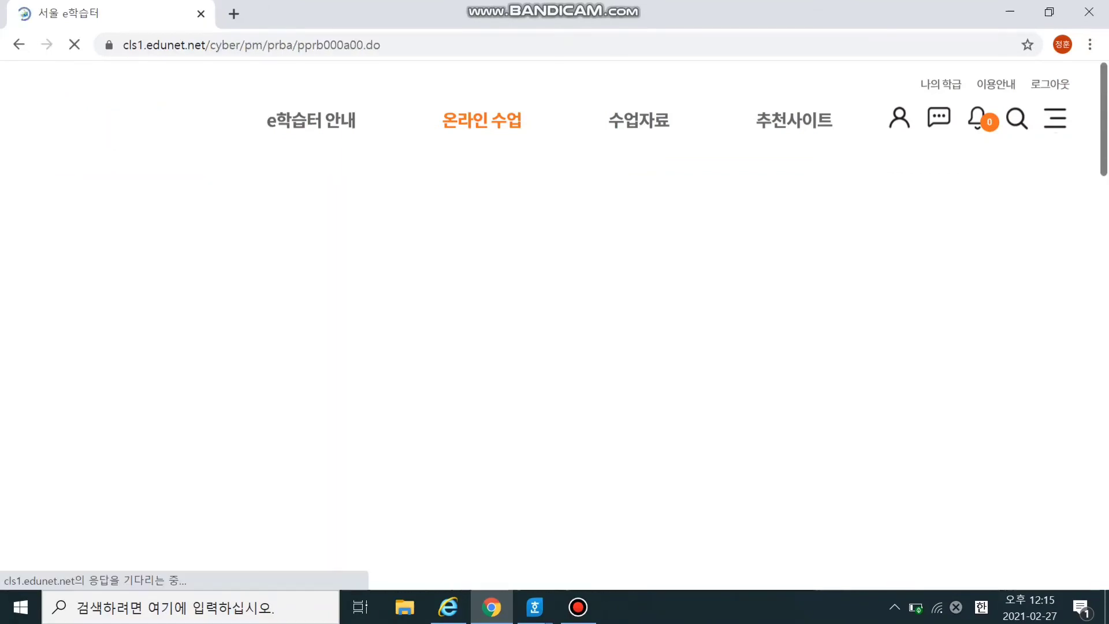
scroll(663, 385, down, 6)
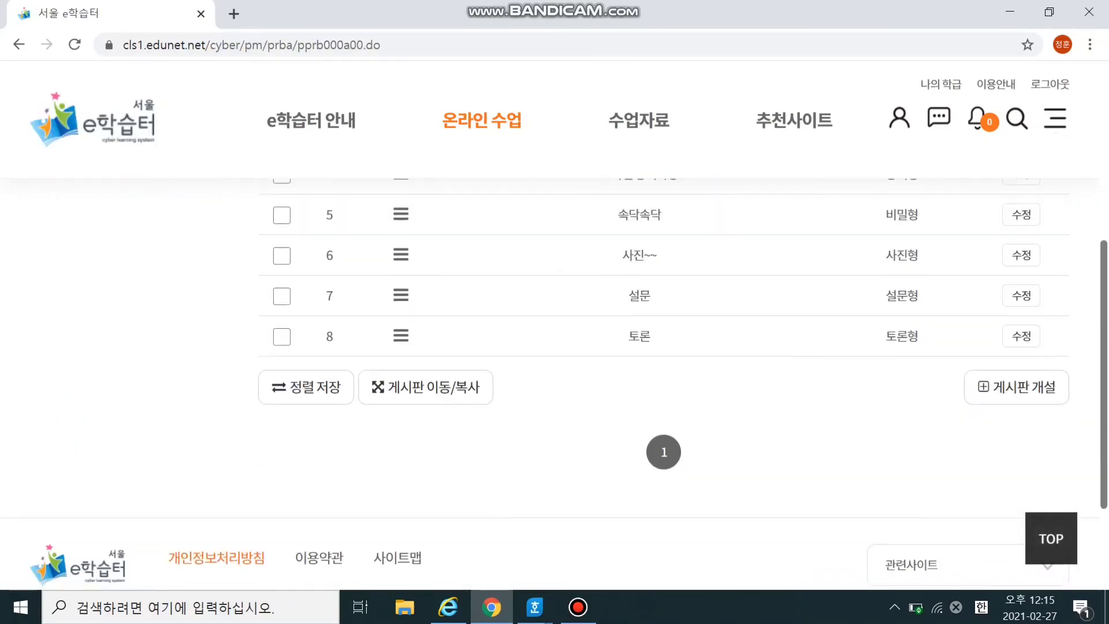
scroll(663, 385, up, 3)
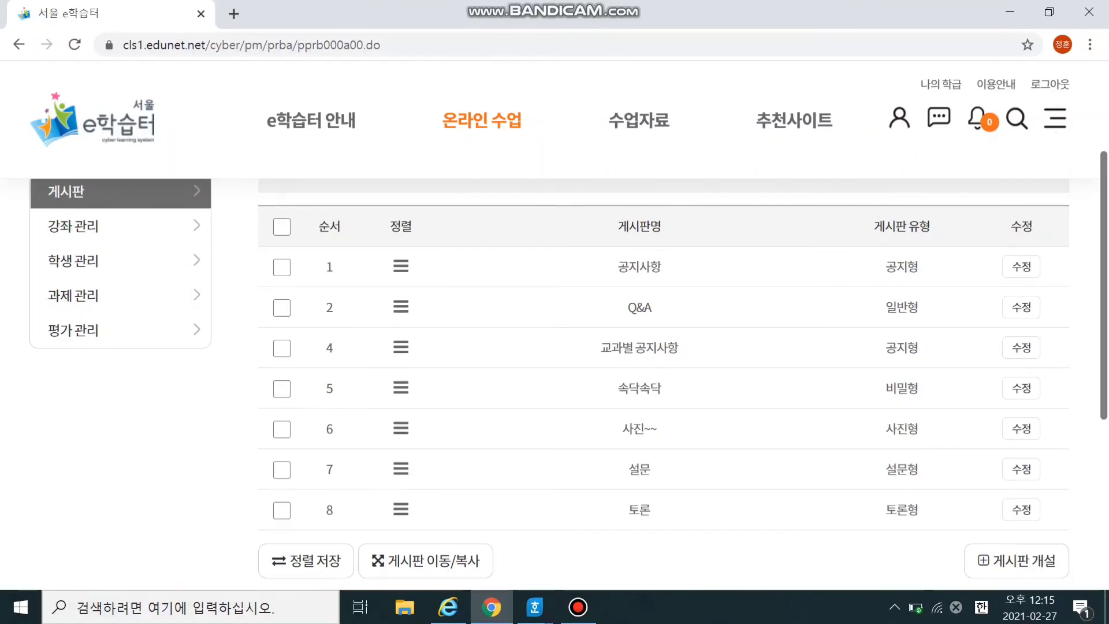
scroll(664, 385, down, 3)
scroll(664, 385, up, 6)
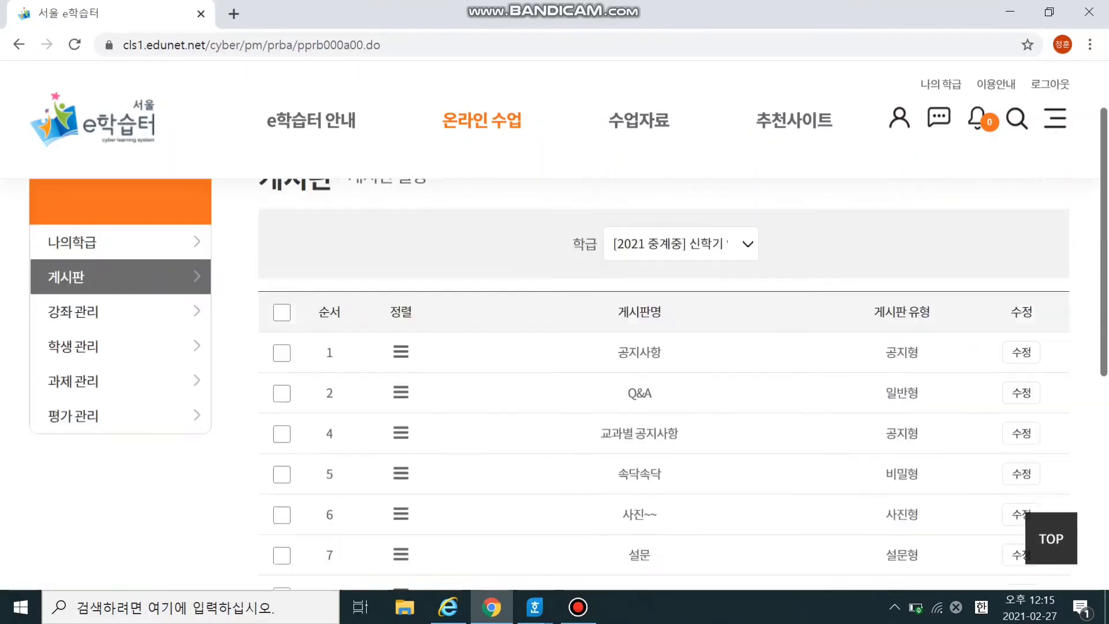
Step: Go to the list of running classes and open the home page of the [2021 중계중] 신학기 연습용 class
mouse_move(312, 121)
scroll(311, 133, down, 1)
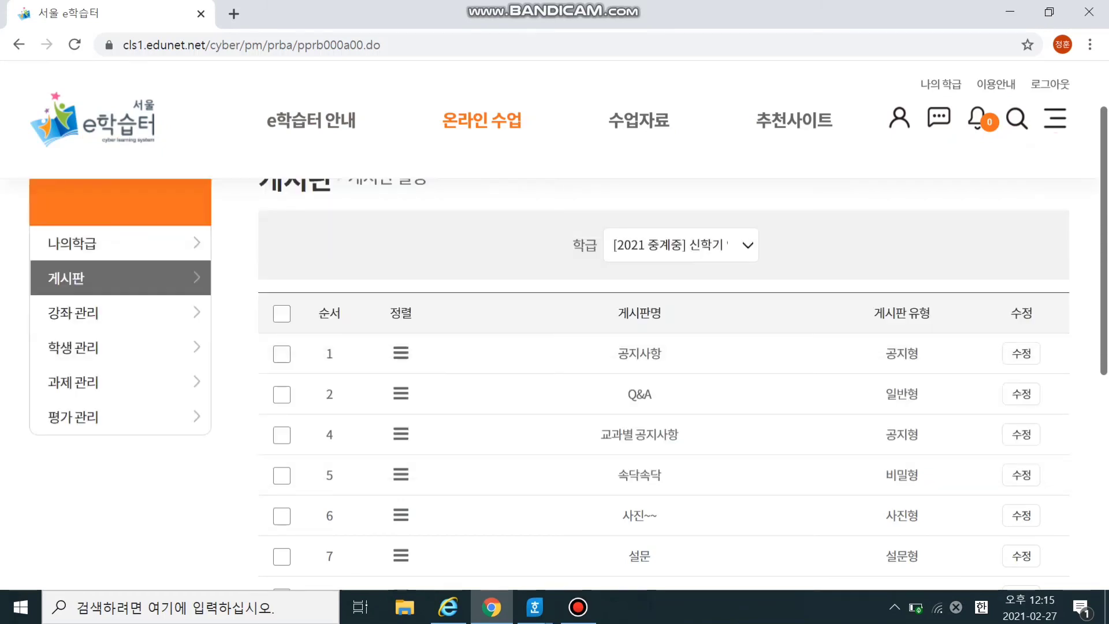
scroll(555, 381, up, 1)
click(73, 330)
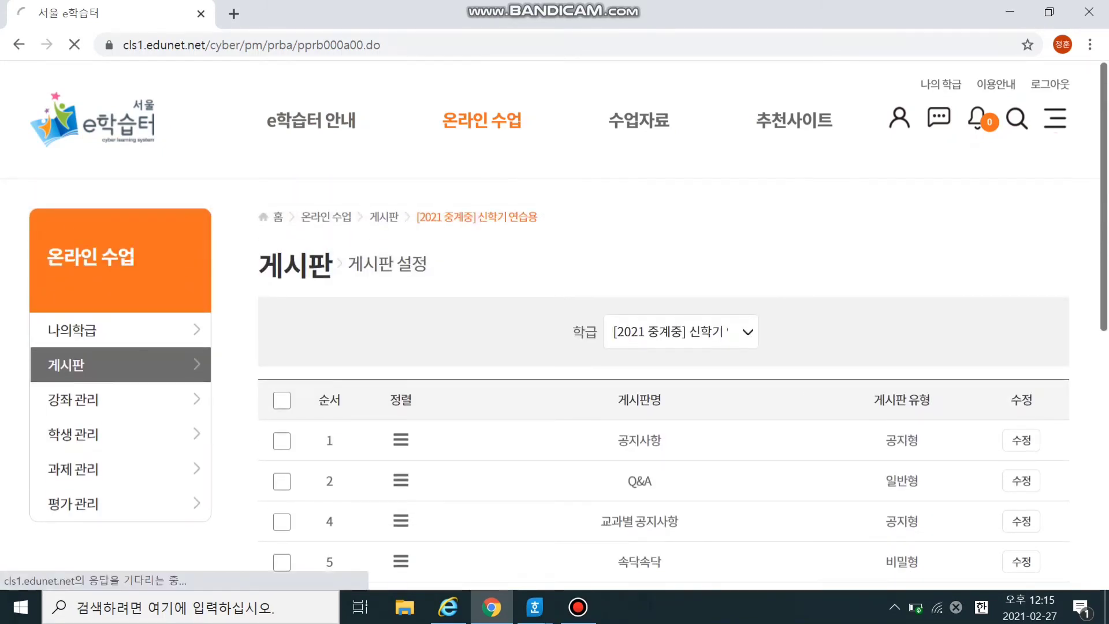
scroll(664, 382, down, 1)
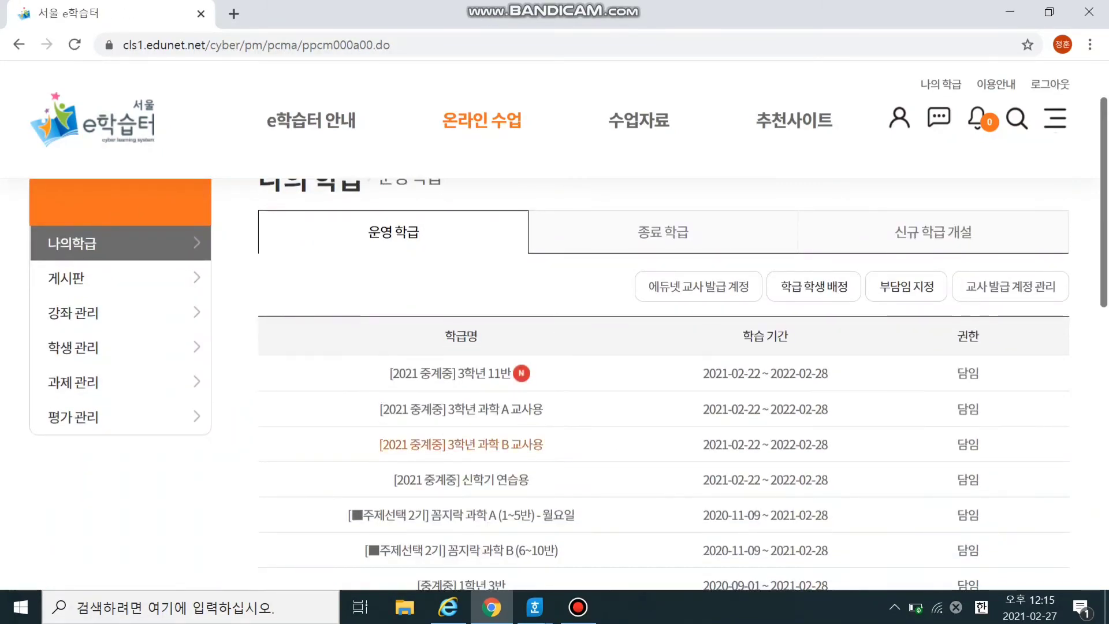
click(461, 480)
Step: Look through the class home page, examining attendance and progress, recent board posts, video lessons, assignments, courses and evaluations
scroll(664, 382, down, 10)
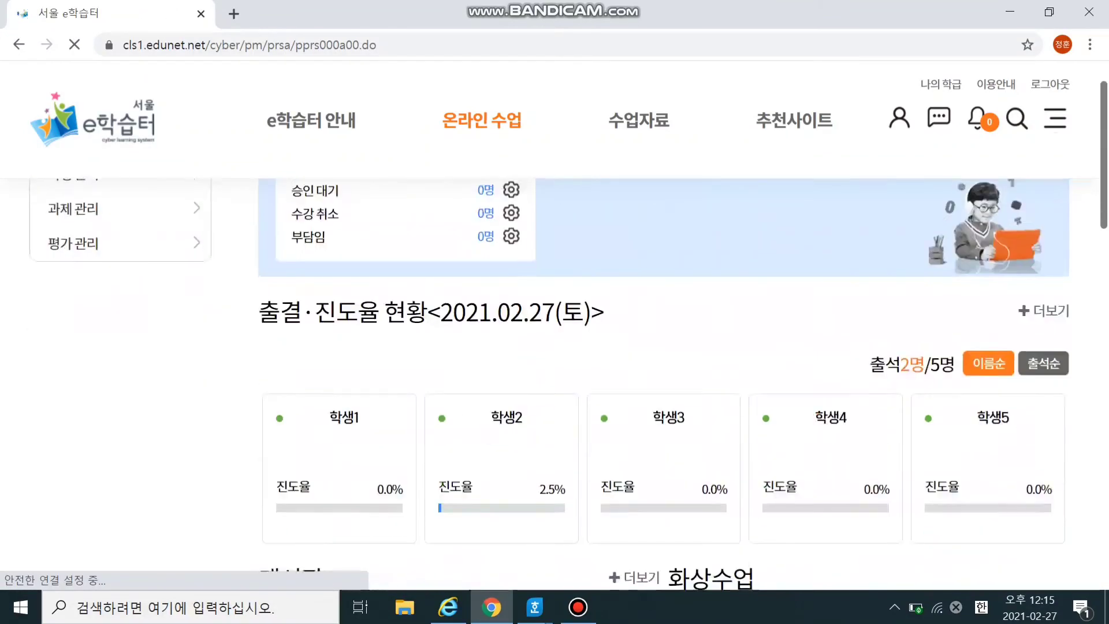
scroll(664, 382, down, 6)
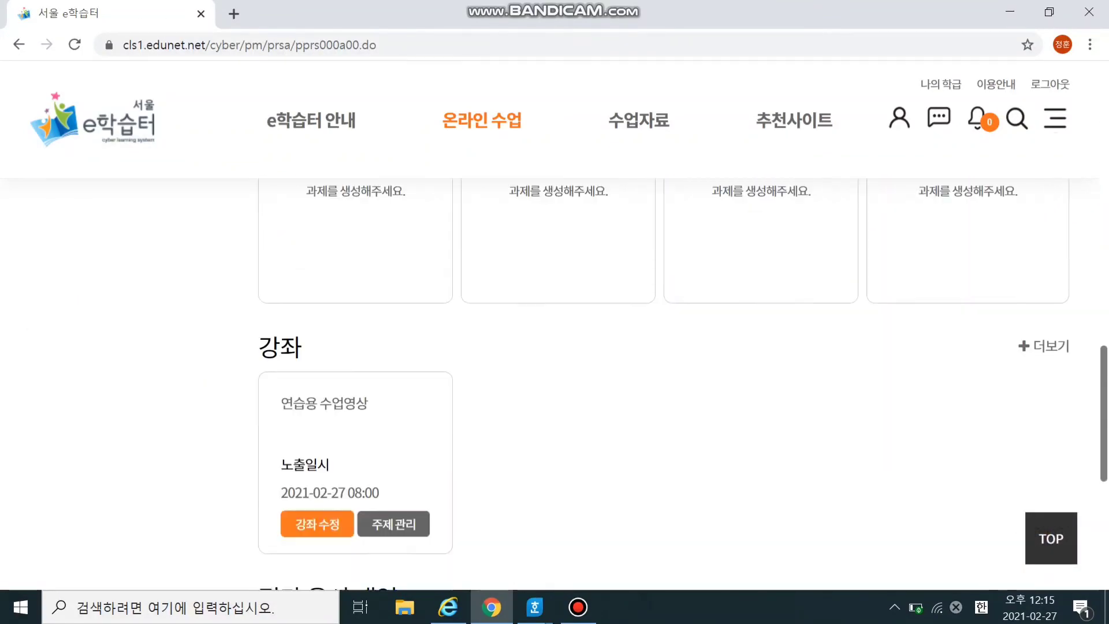
scroll(664, 381, up, 2)
scroll(664, 381, down, 3)
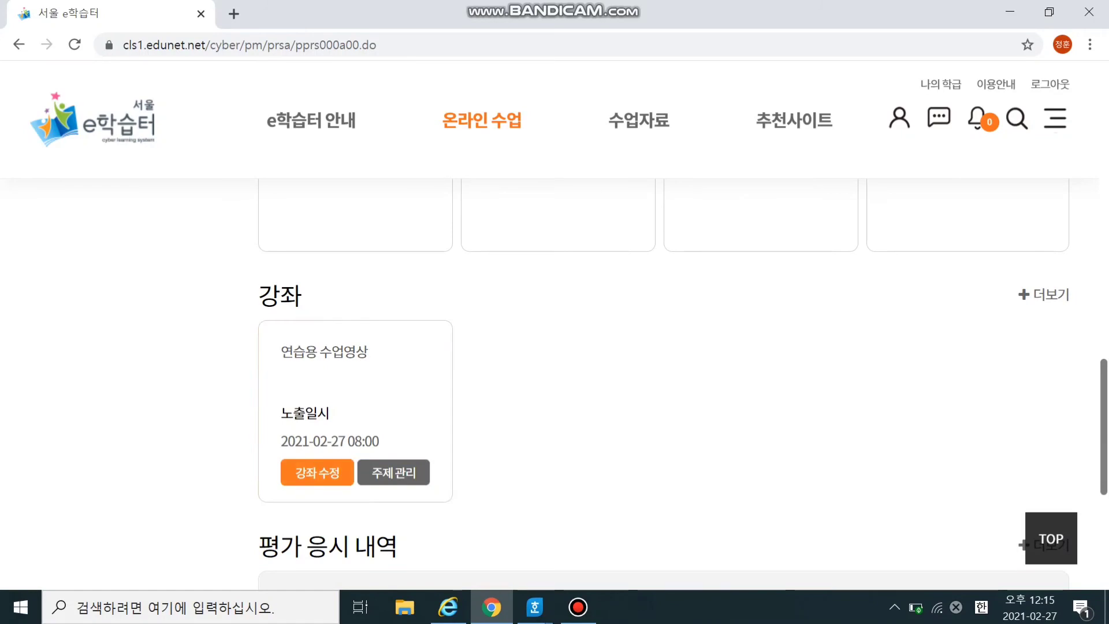
scroll(664, 381, down, 3)
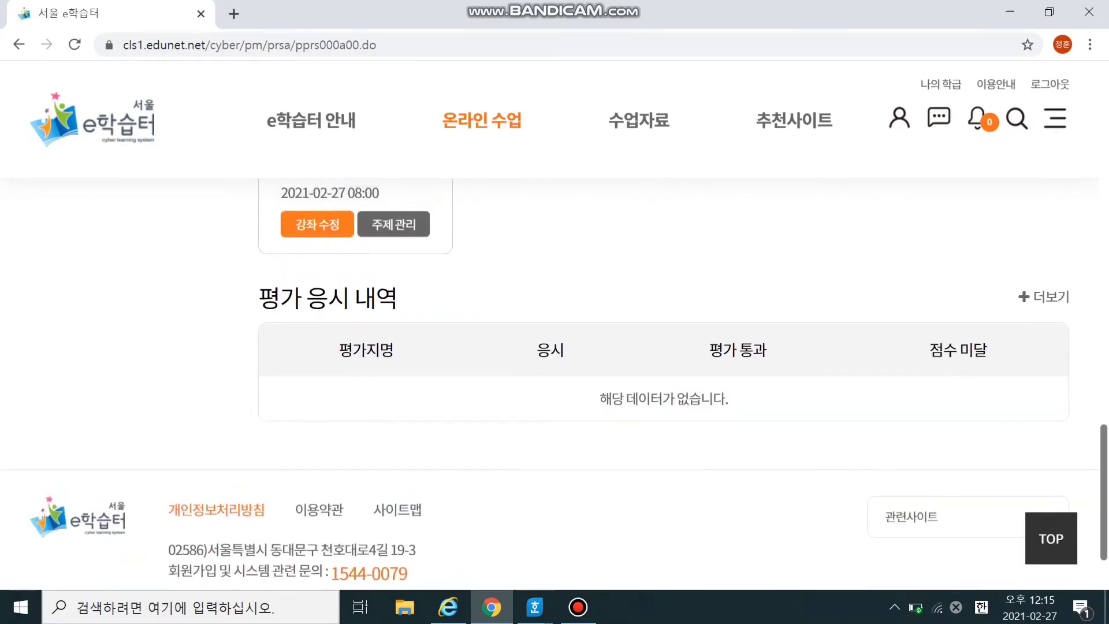
scroll(664, 381, up, 6)
scroll(664, 381, up, 8)
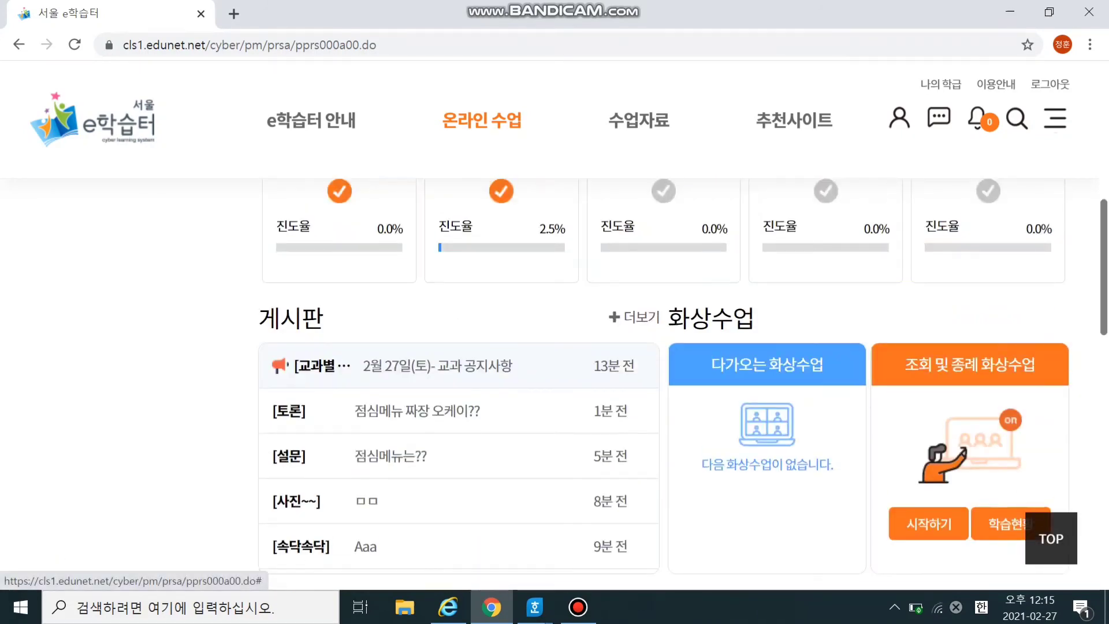
scroll(664, 382, down, 4)
scroll(355, 440, down, 3)
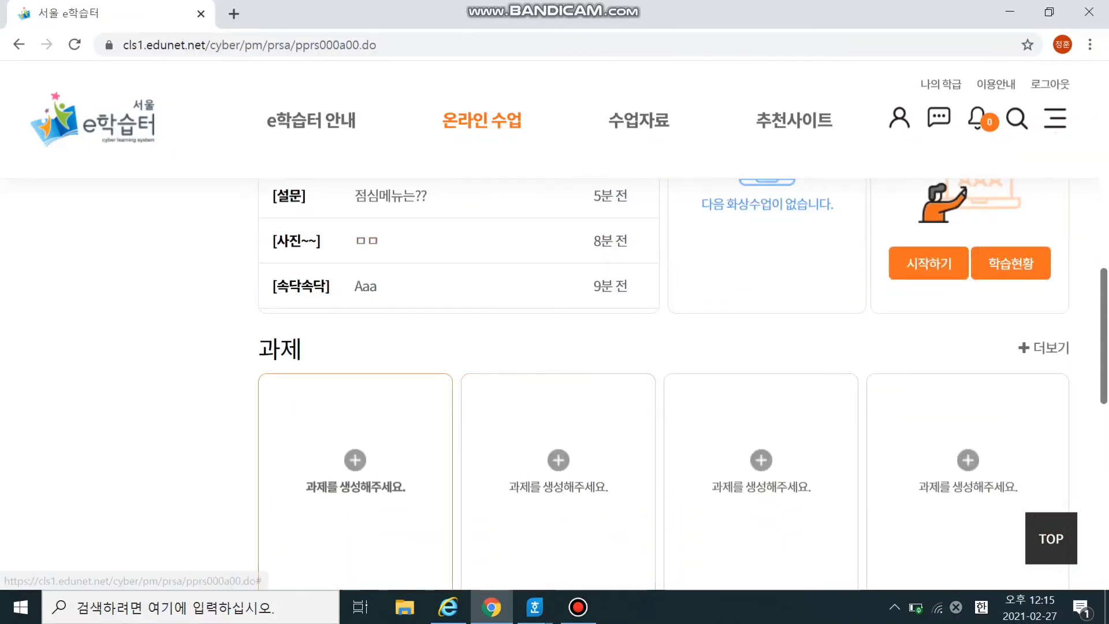
Step: Start a new assignment for the class titled 오늘수업의 감상을 적어주세요, with the content 사진 첨부도 좋아요
scroll(356, 439, down, 2)
click(558, 399)
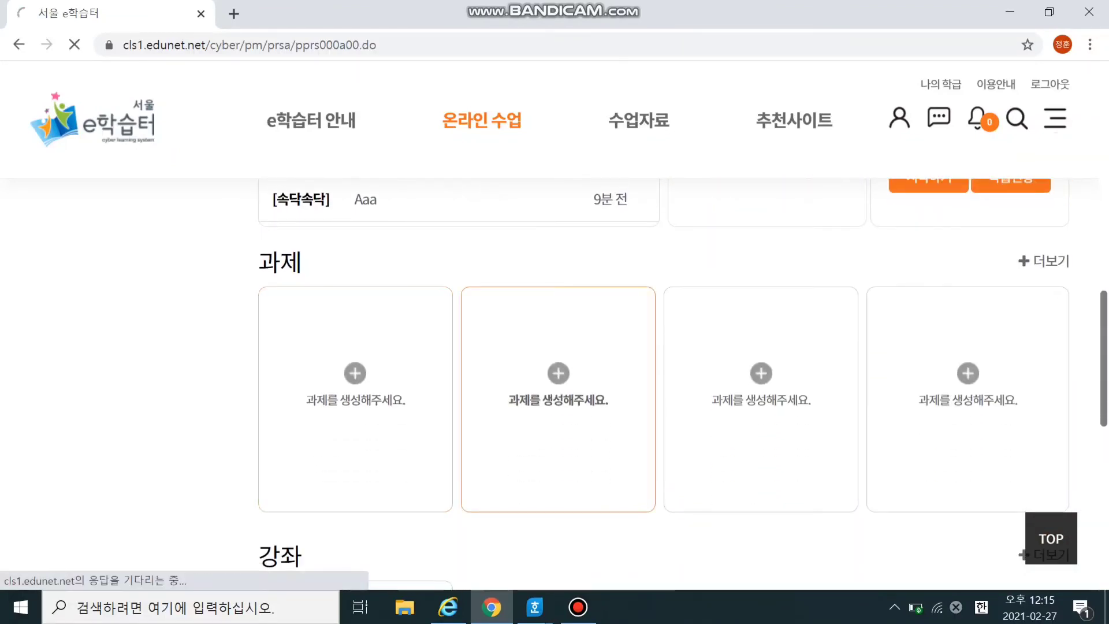
click(440, 366)
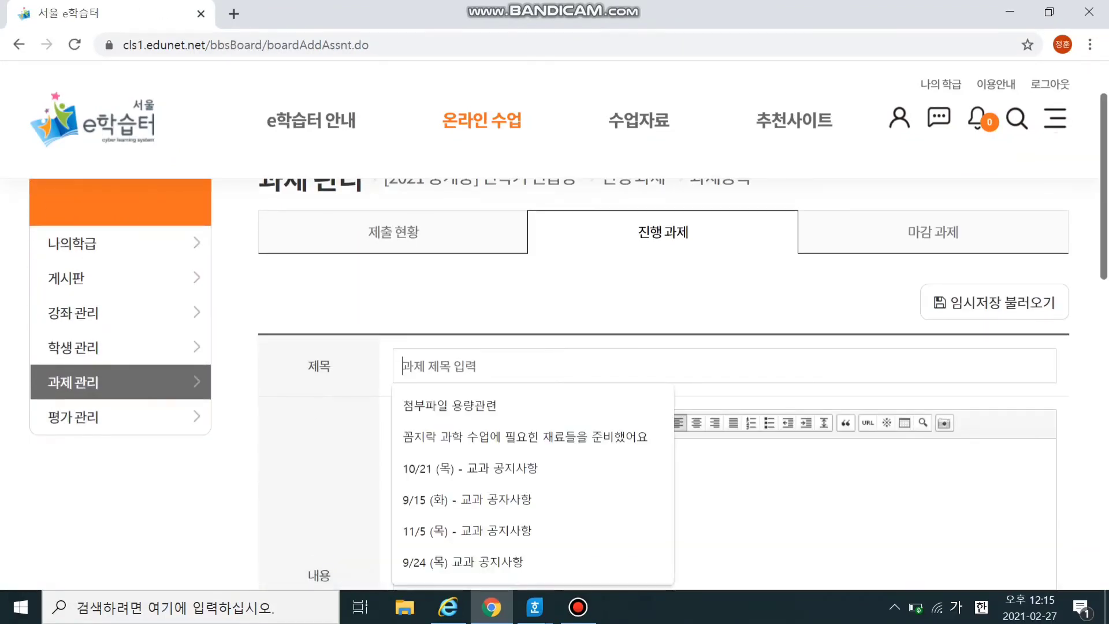
text(오)
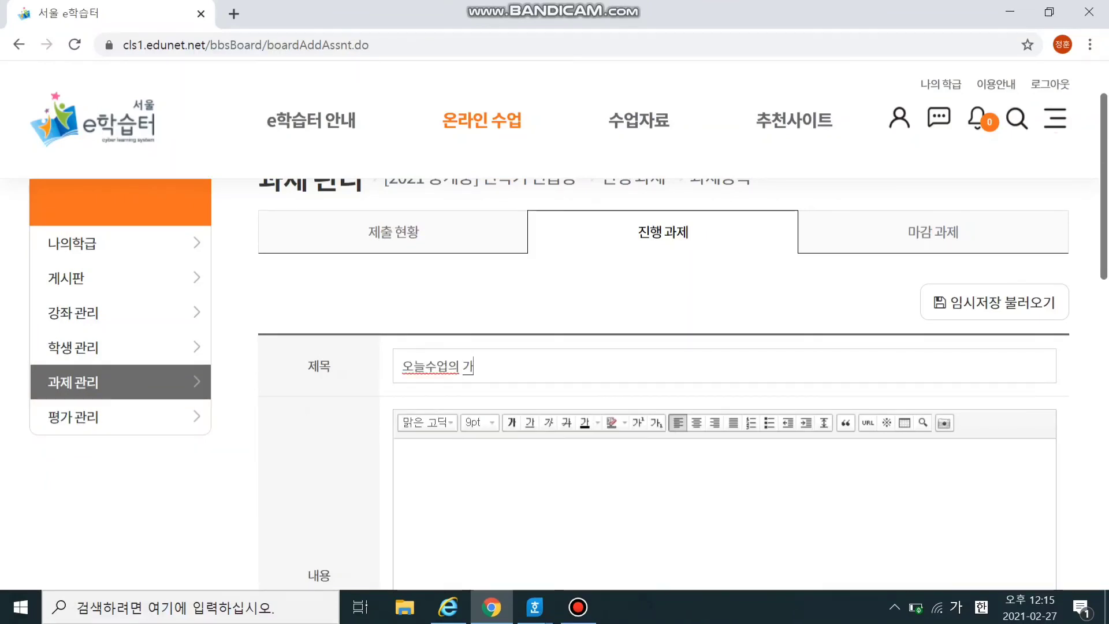
text(늘수업의 감상을 적어주세요)
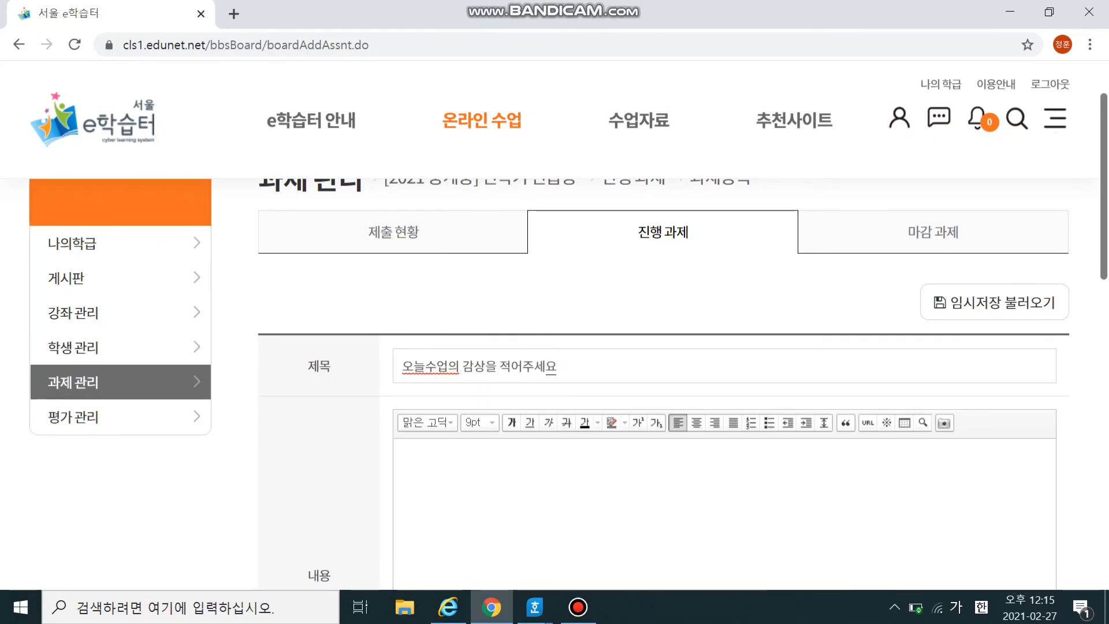
scroll(725, 463, down, 3)
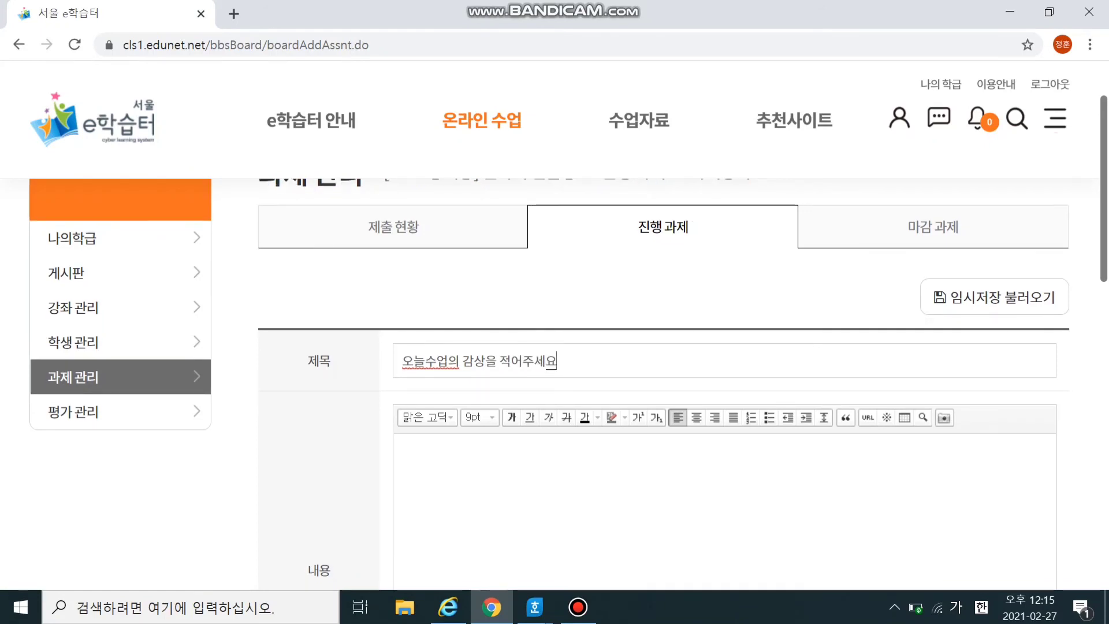
click(408, 286)
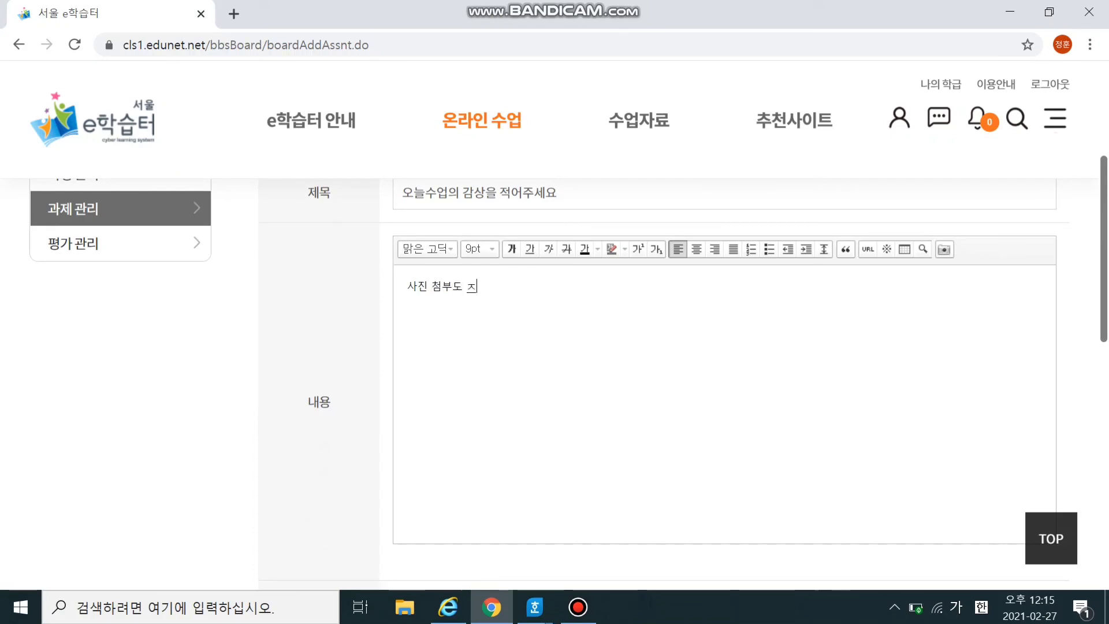
Step: Set the end date of the assignment's submission period to 2021-02-28
scroll(724, 381, down, 6)
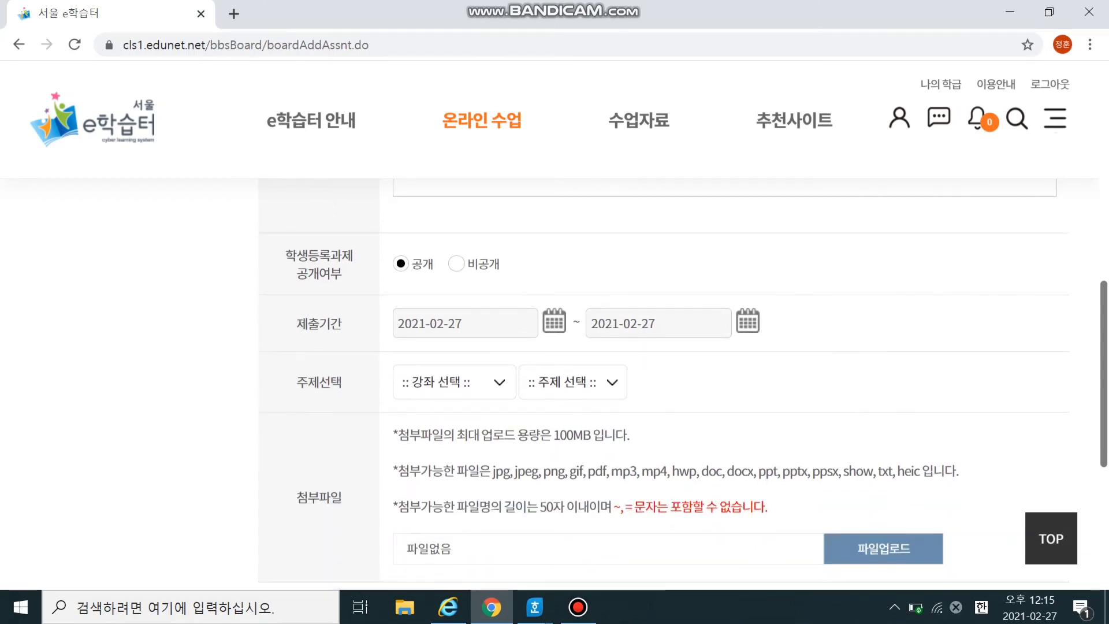
click(748, 321)
click(747, 320)
click(748, 321)
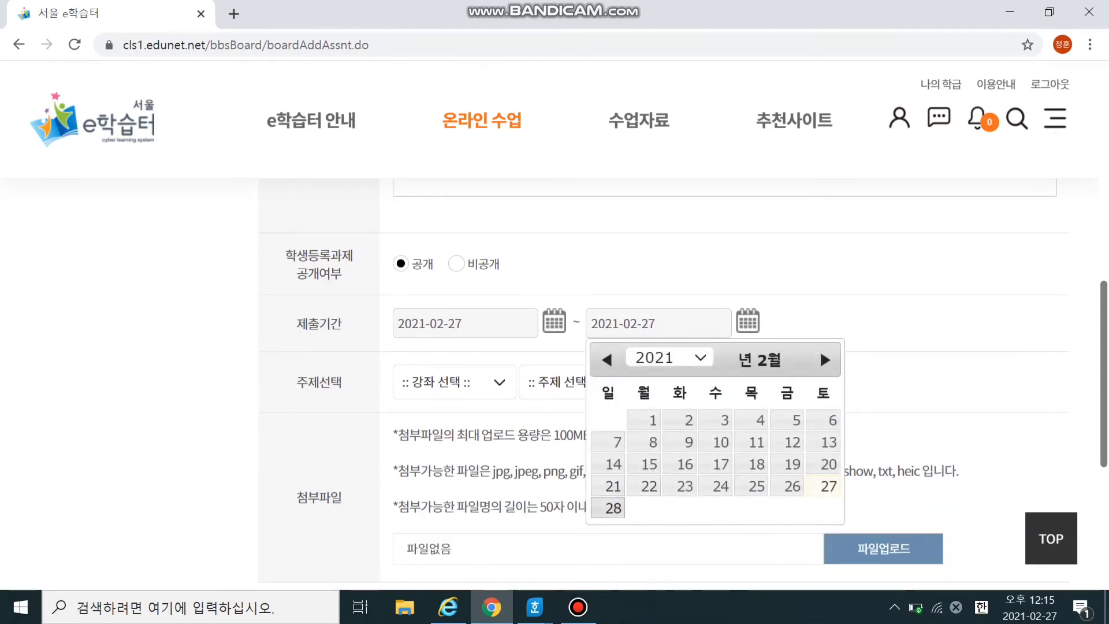
click(614, 507)
Step: Link the assignment to 주제 1 of the 연습용 수업영상 course and register it
click(455, 382)
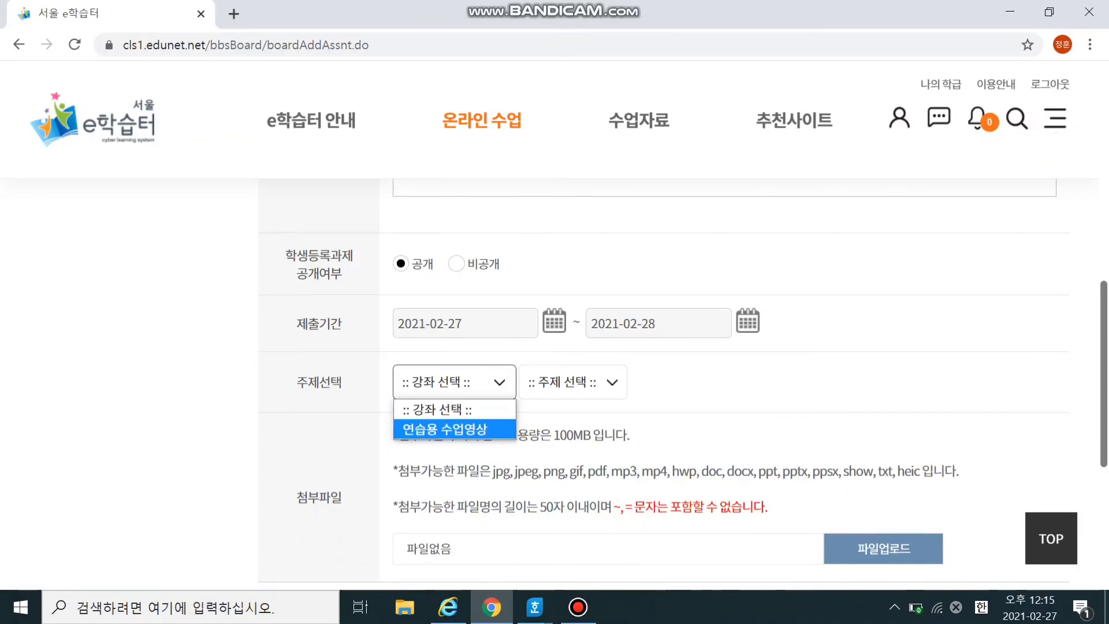
click(445, 428)
click(572, 382)
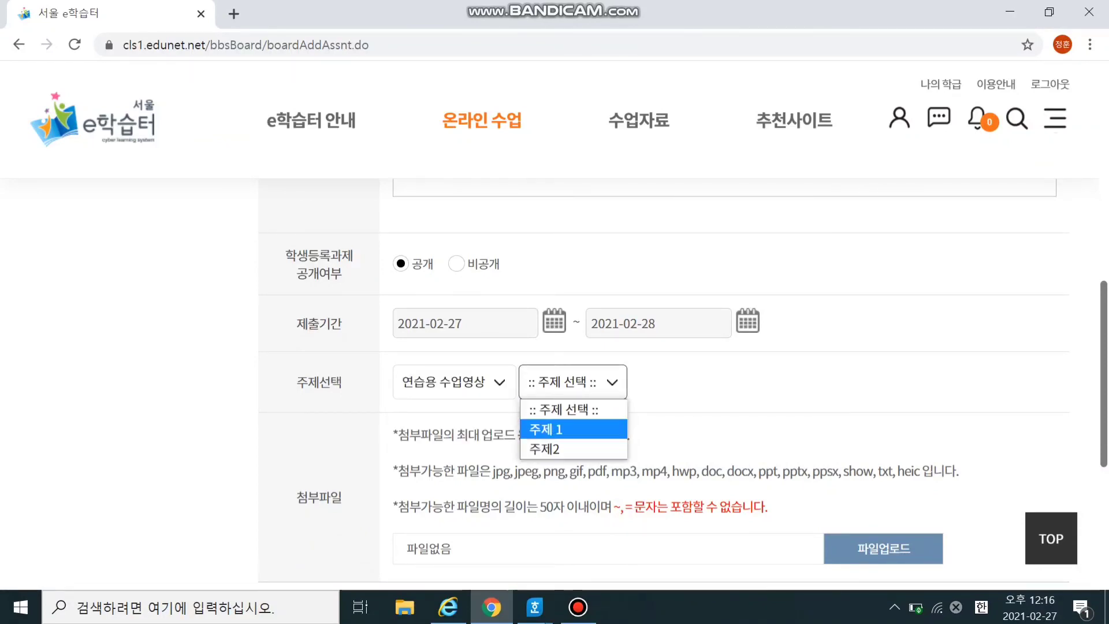
click(572, 429)
scroll(572, 429, down, 3)
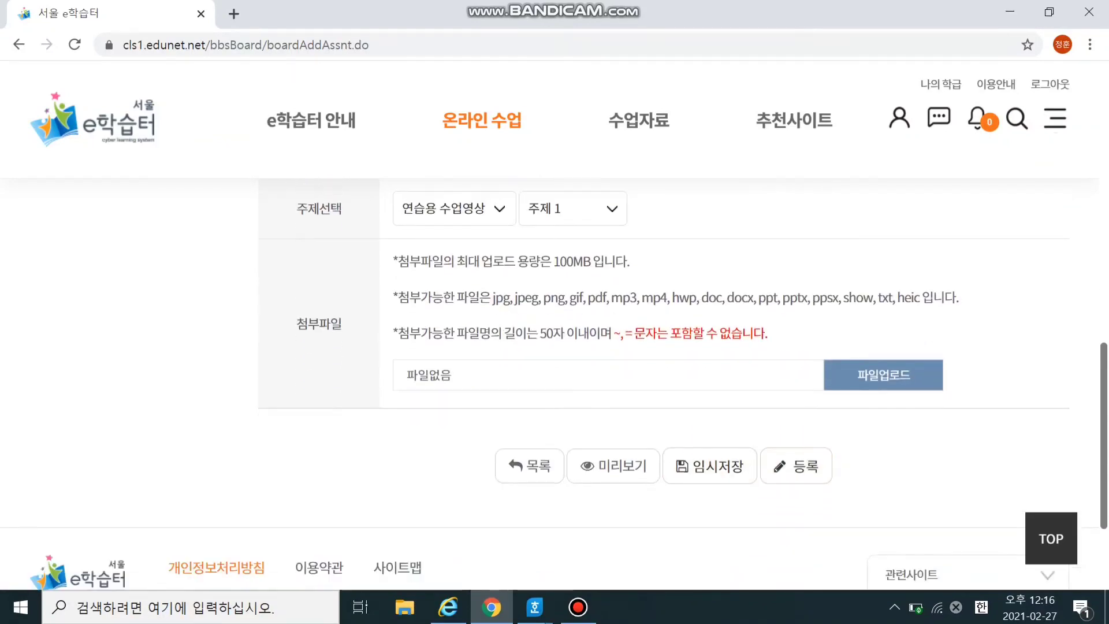
click(796, 466)
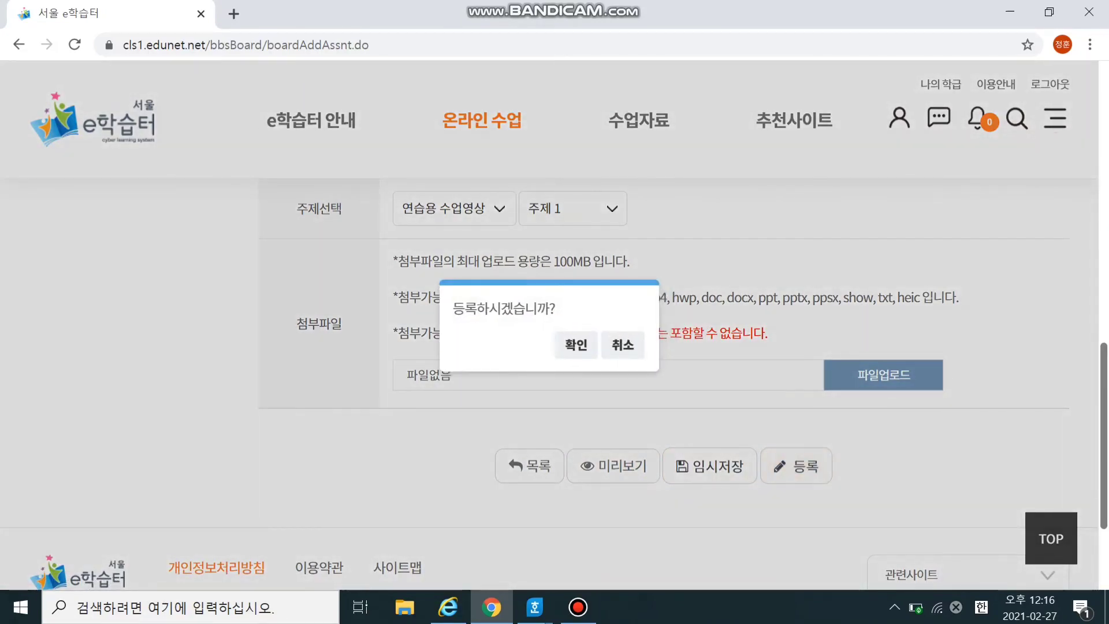
key(Return)
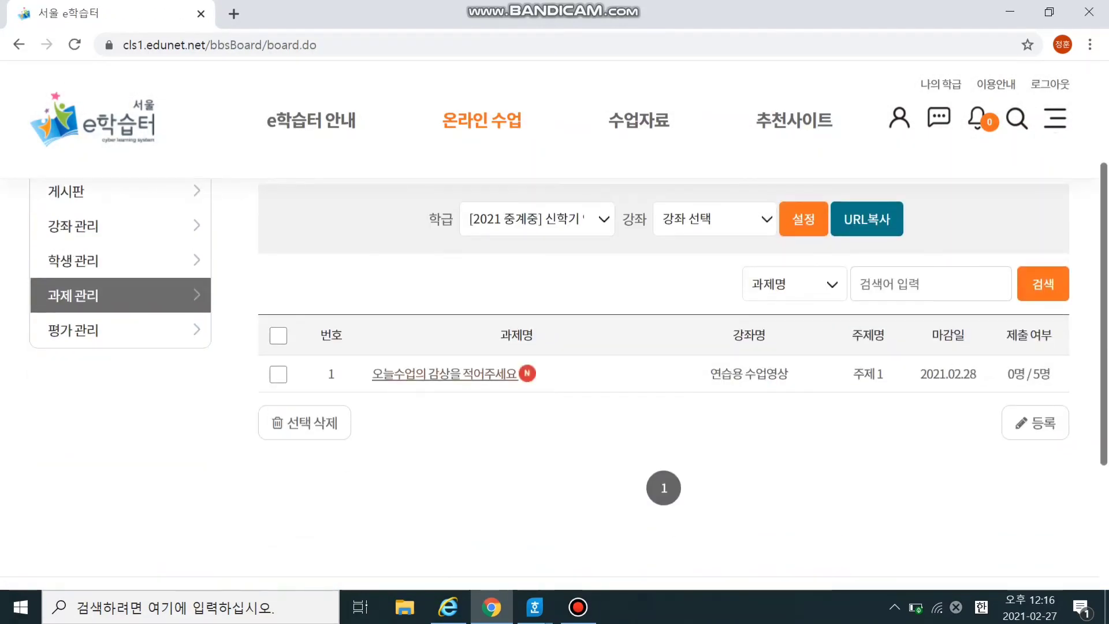
scroll(445, 374, up, 3)
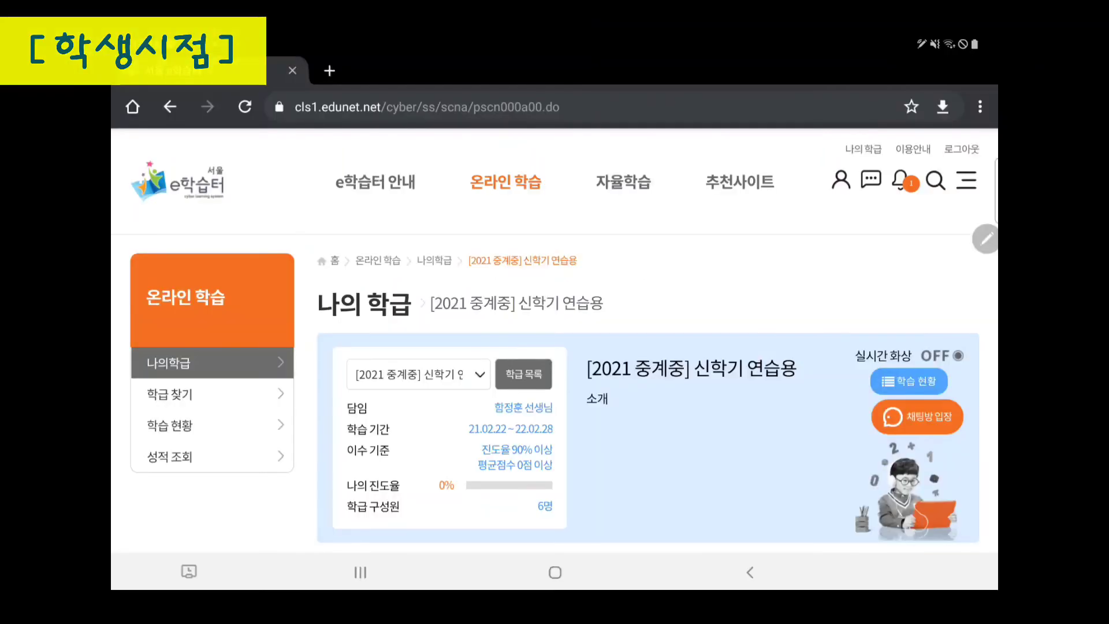
Step: In the student view of the class home page, open the assignment 오늘수업의 감상을 적어주세요 for submission
scroll(546, 393, down, 10)
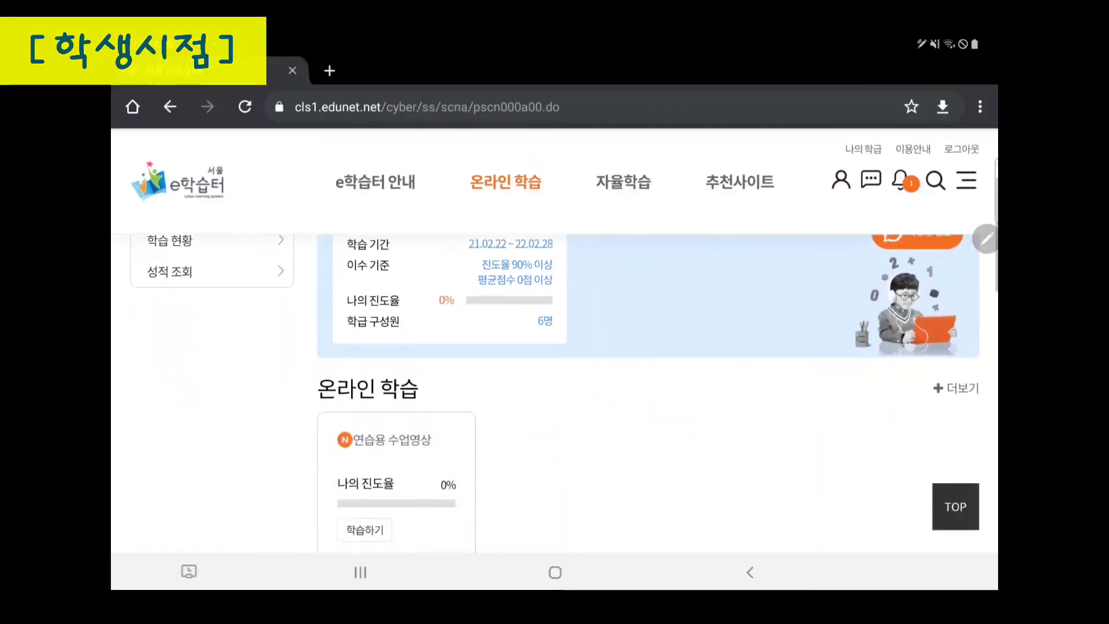
scroll(546, 393, down, 5)
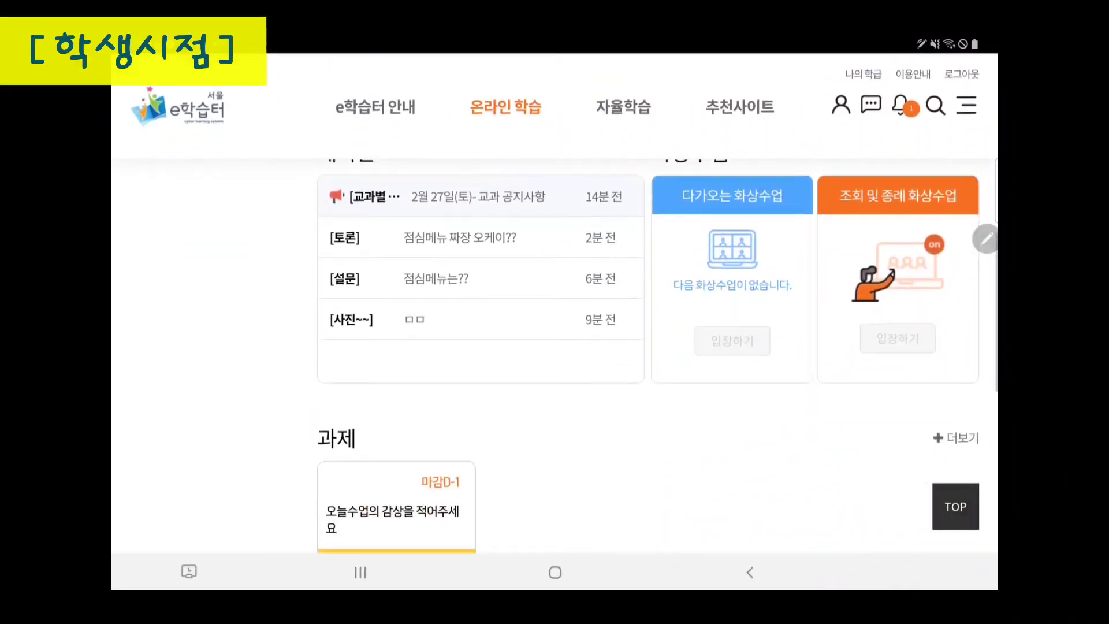
scroll(546, 346, down, 1)
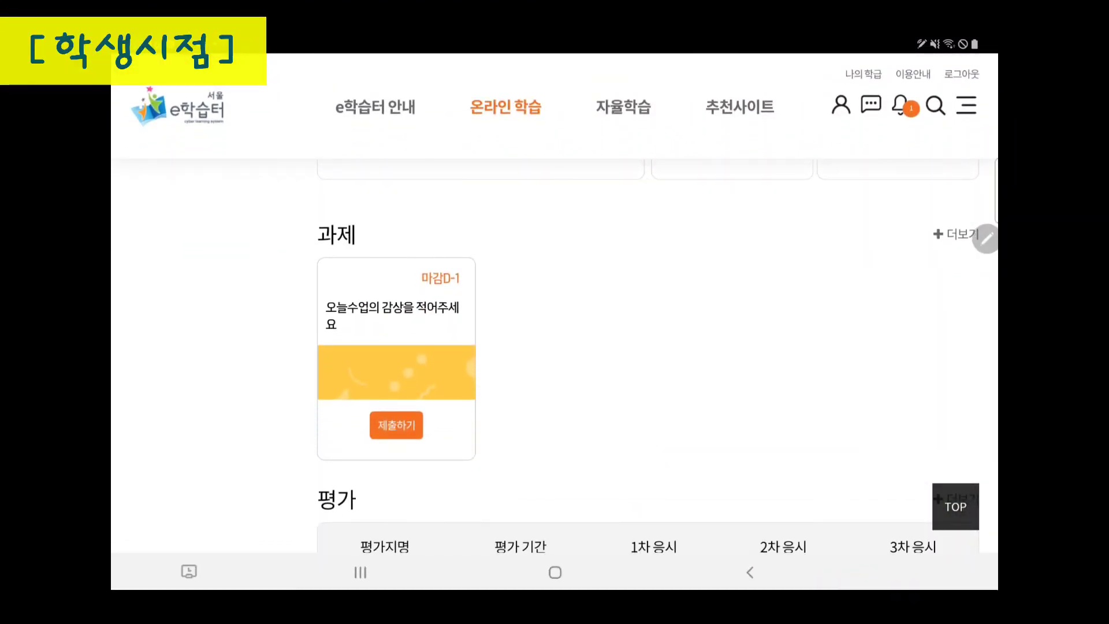
click(396, 425)
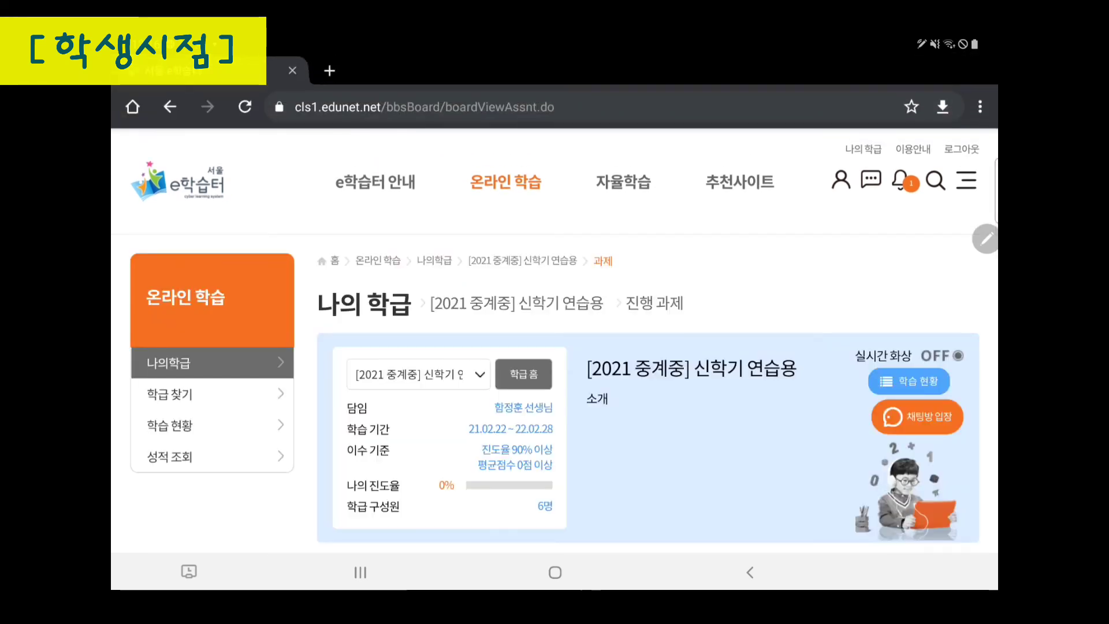
Step: Write 잼나요 as the student's answer to the assignment 오늘수업의 감상을 적어주세요
scroll(546, 393, down, 6)
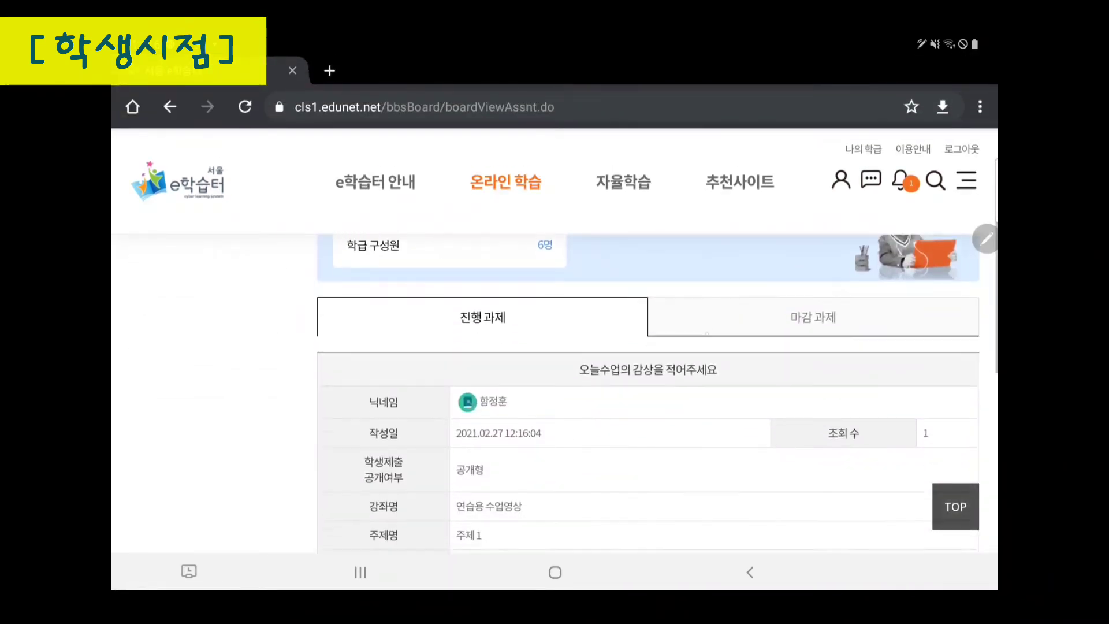
scroll(545, 346, down, 3)
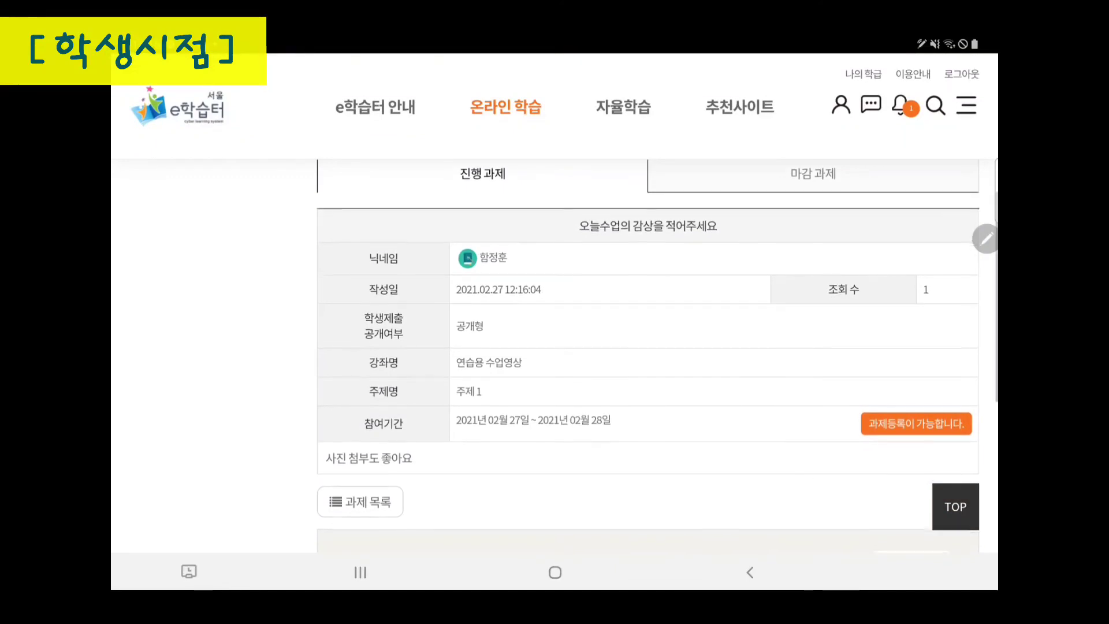
scroll(545, 346, down, 2)
scroll(545, 346, down, 1)
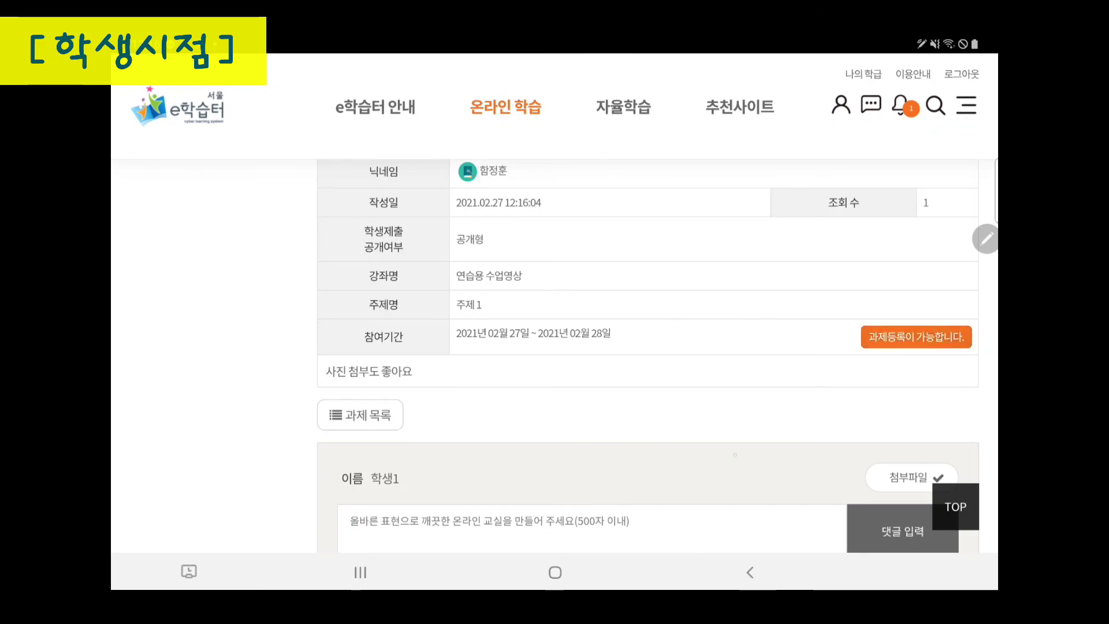
scroll(554, 358, down, 2)
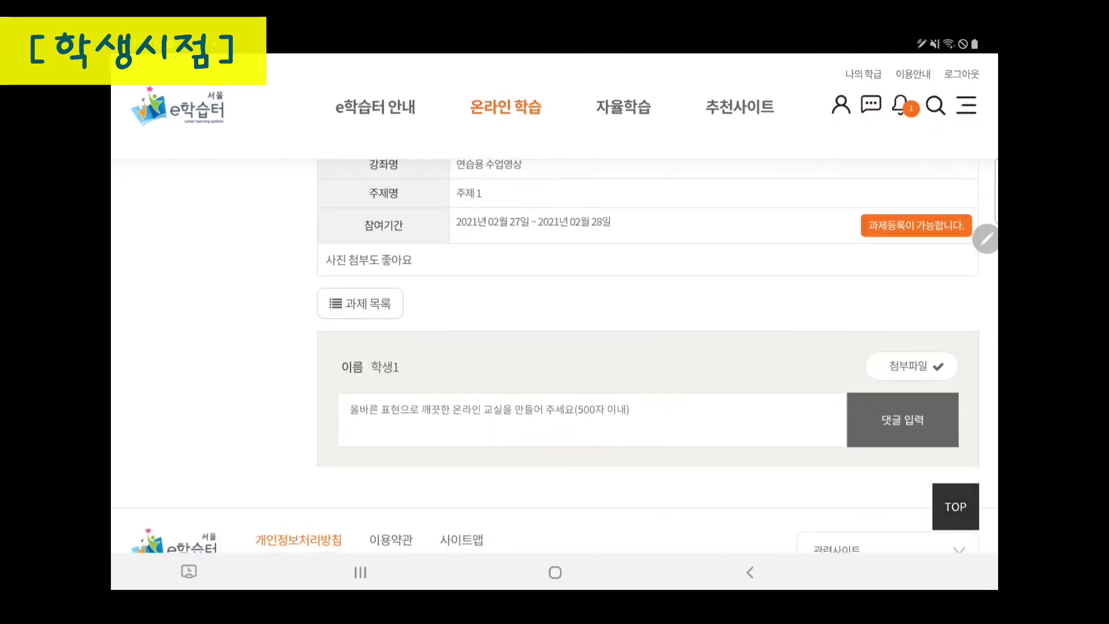
click(592, 420)
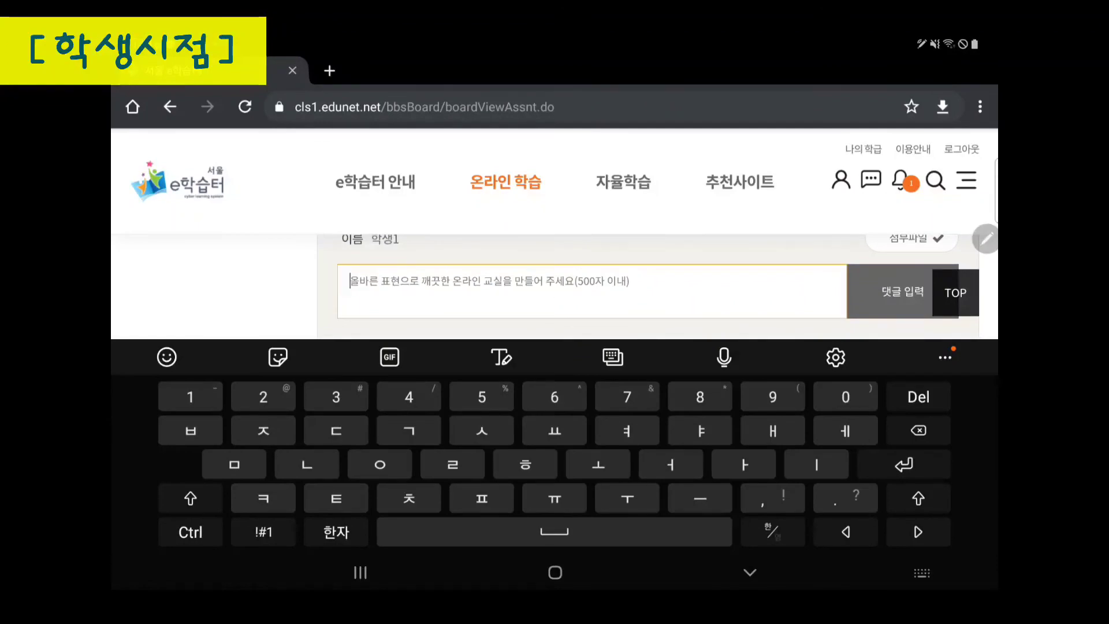
text(잼)
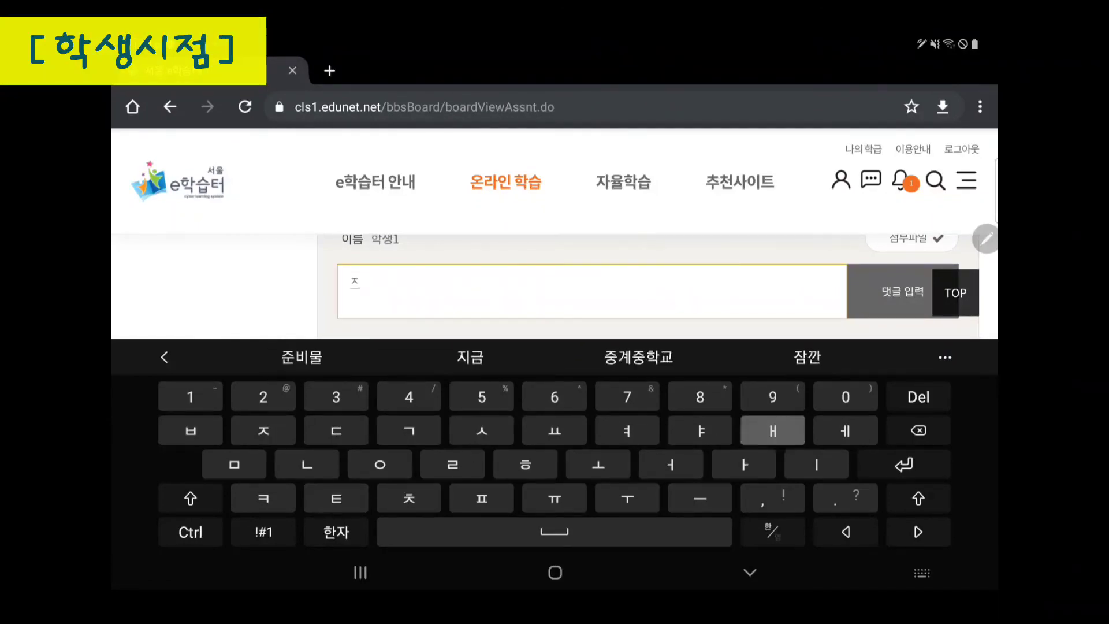
text(나요)
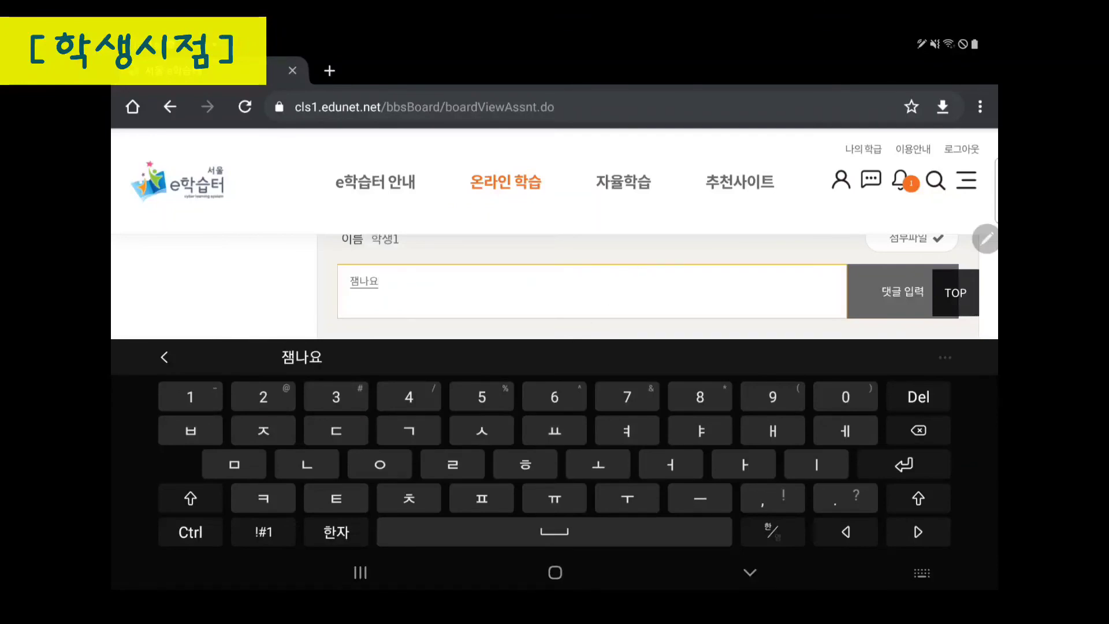
Step: Attach the image 슬라이드2.JPG to the assignment answer and submit the answer
scroll(592, 289, up, 1)
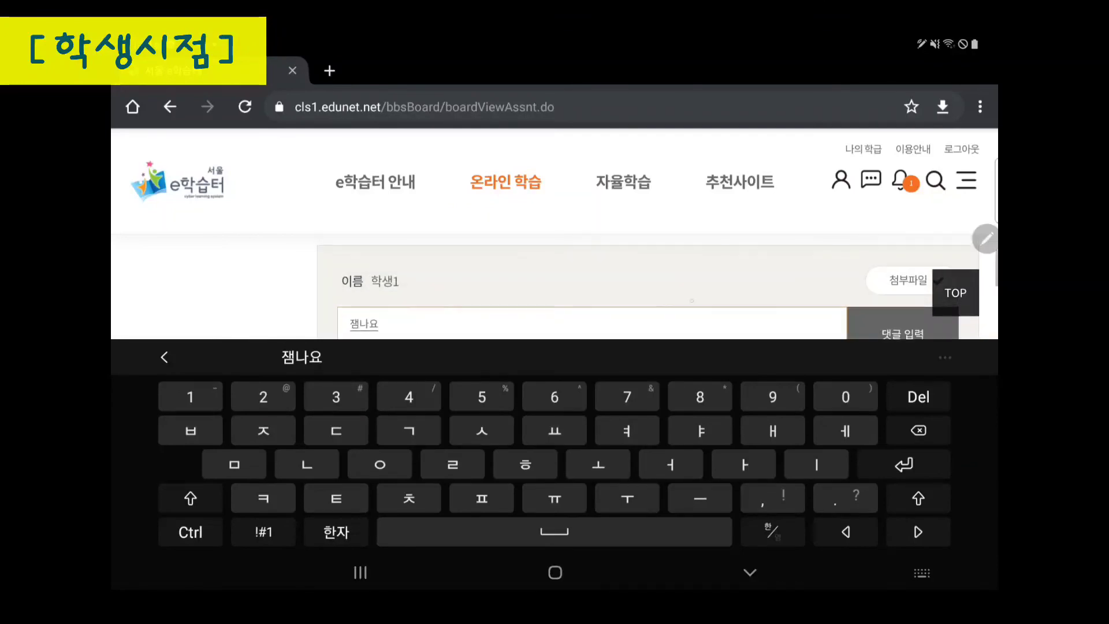
click(912, 280)
click(683, 410)
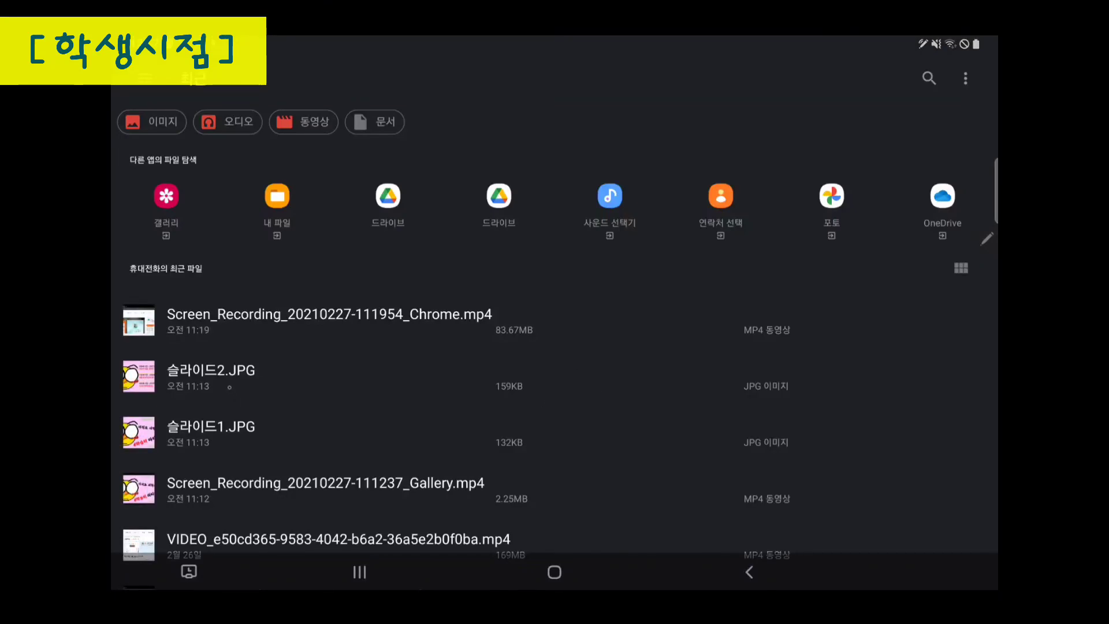
scroll(218, 370, down, 1)
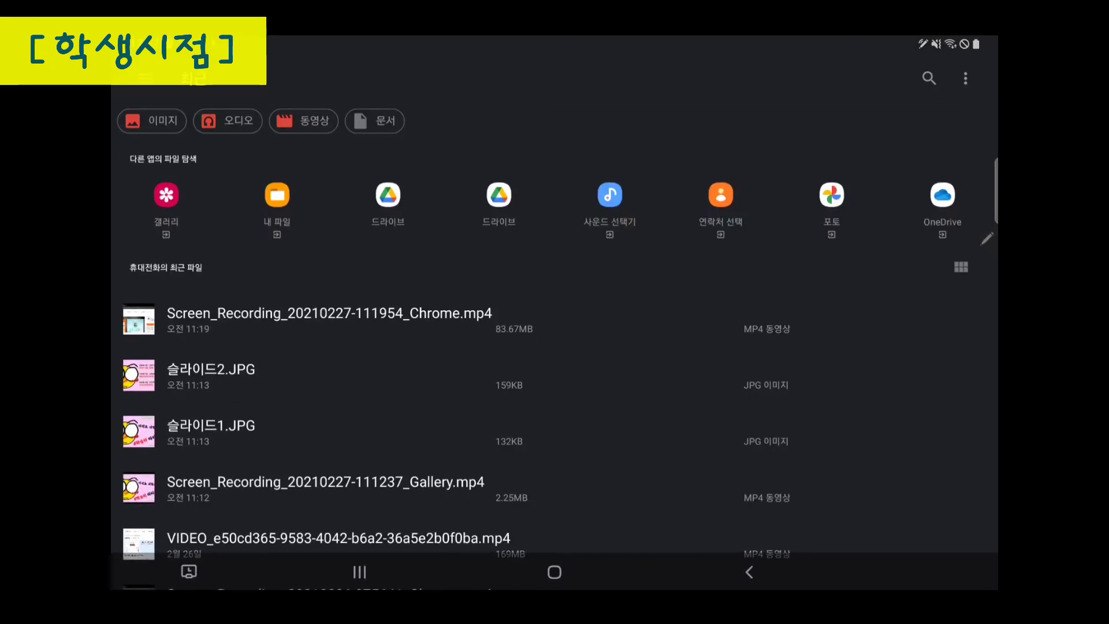
scroll(555, 335, down, 1)
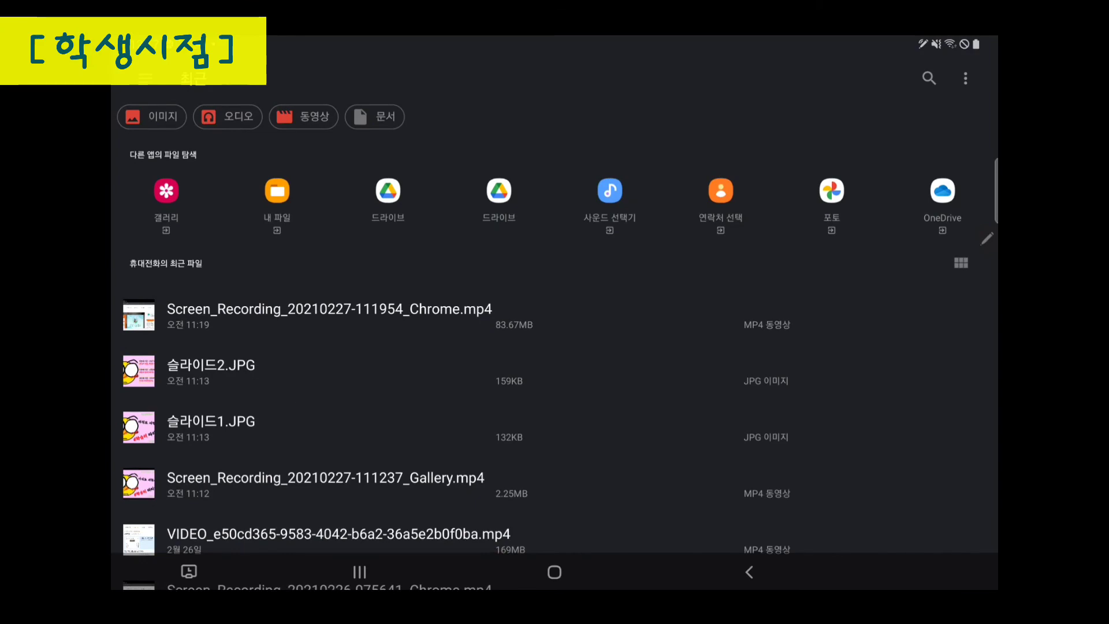
click(211, 371)
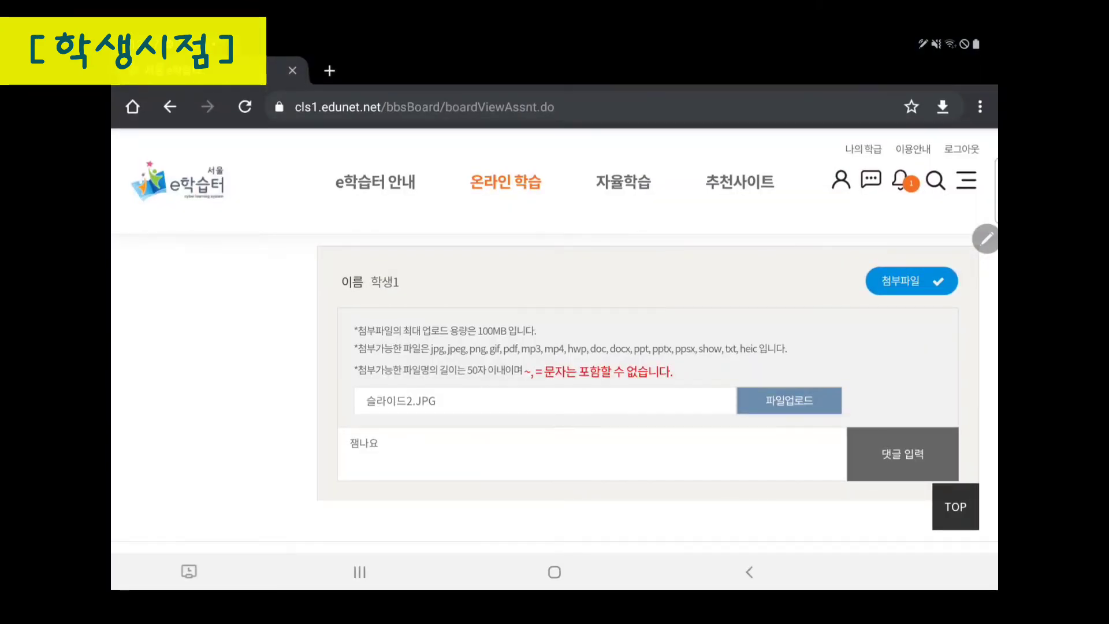
scroll(555, 346, down, 3)
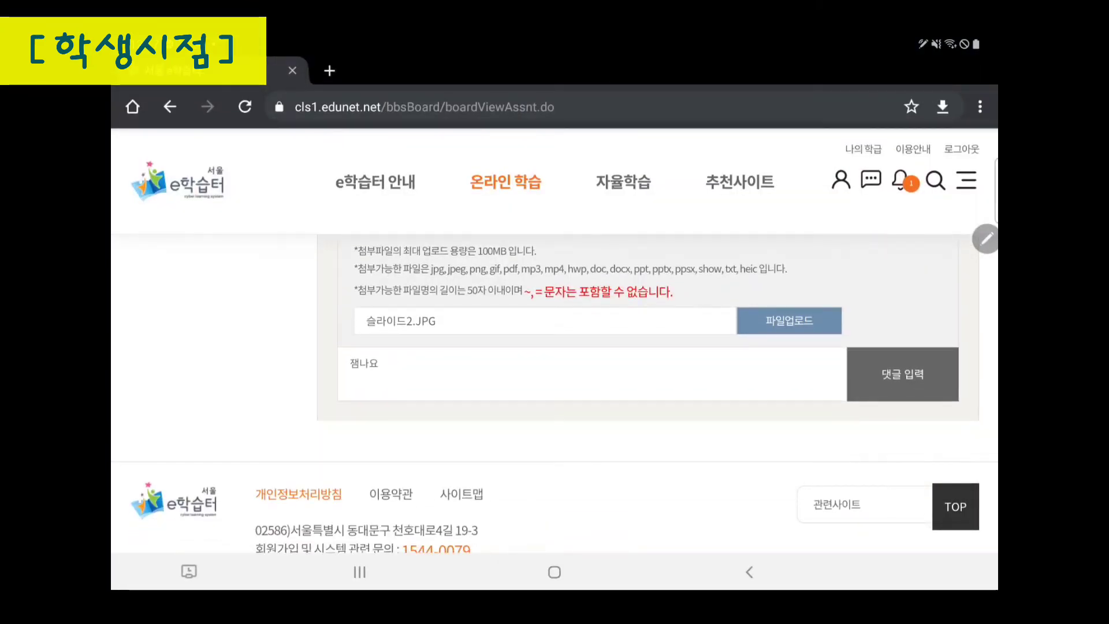
click(902, 335)
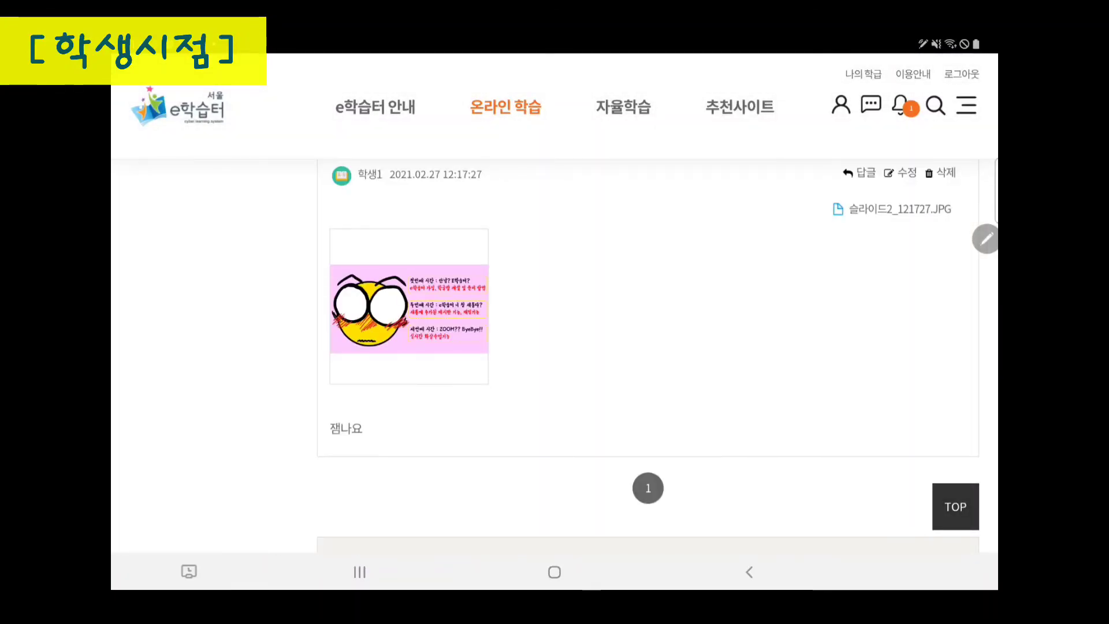
scroll(647, 393, up, 5)
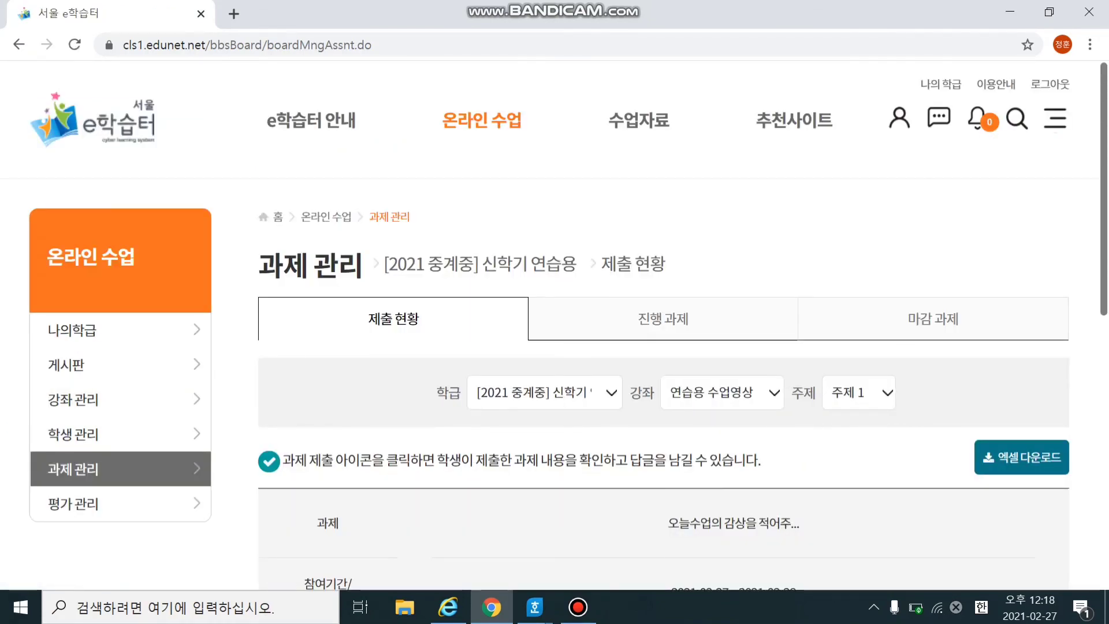
Step: In the teacher's submission status for 주제 1, check which students have submitted, then open 학생1's submission, examine it and close it
scroll(664, 381, down, 5)
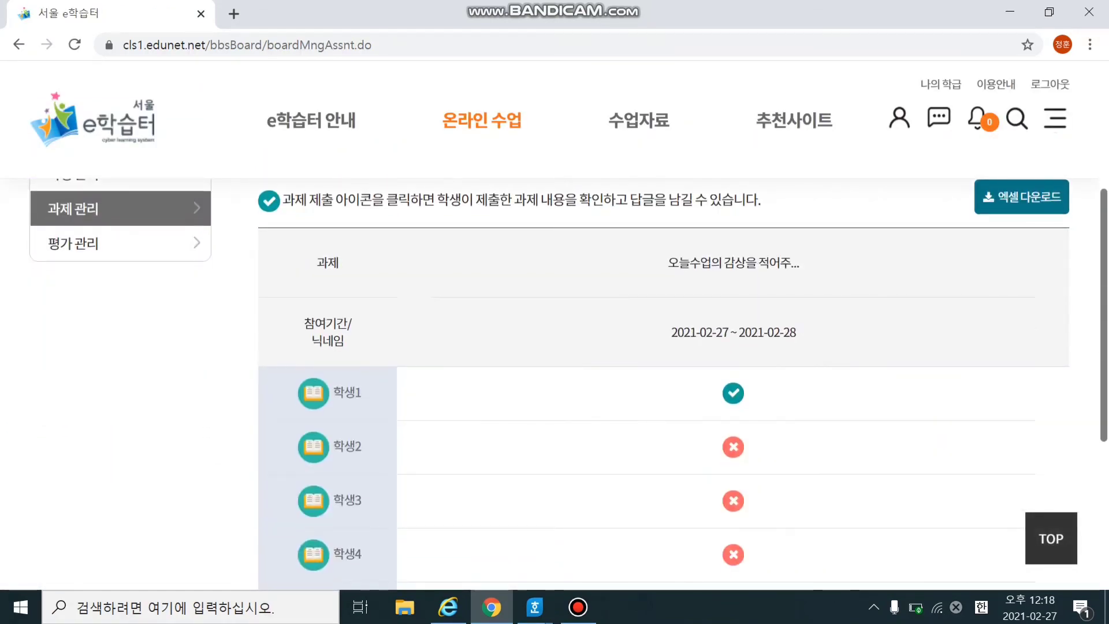
scroll(664, 382, up, 2)
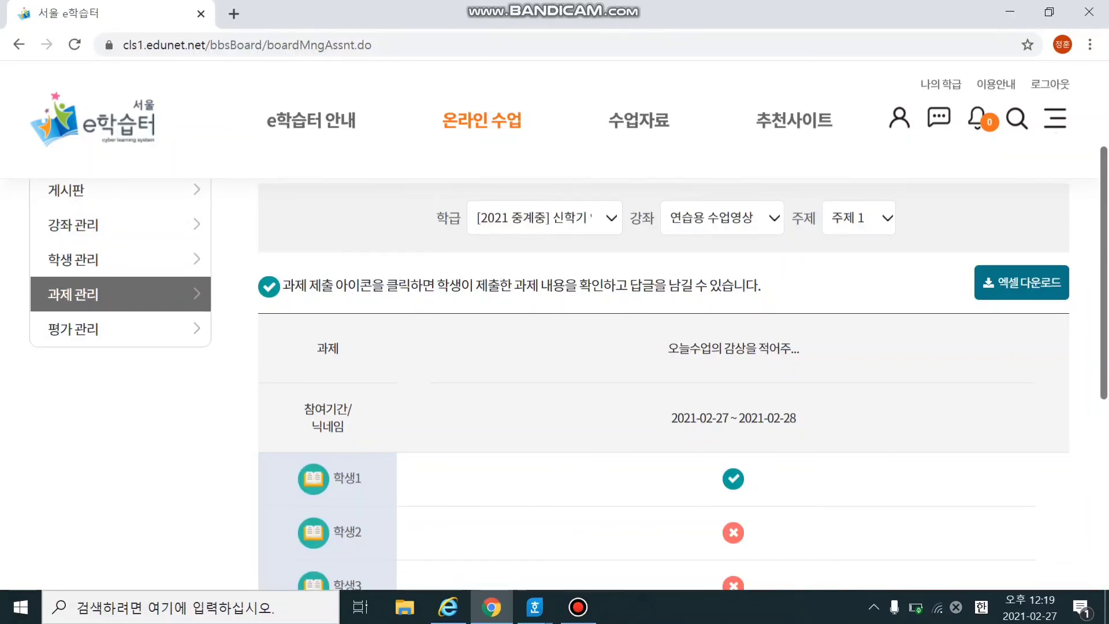
scroll(664, 381, down, 3)
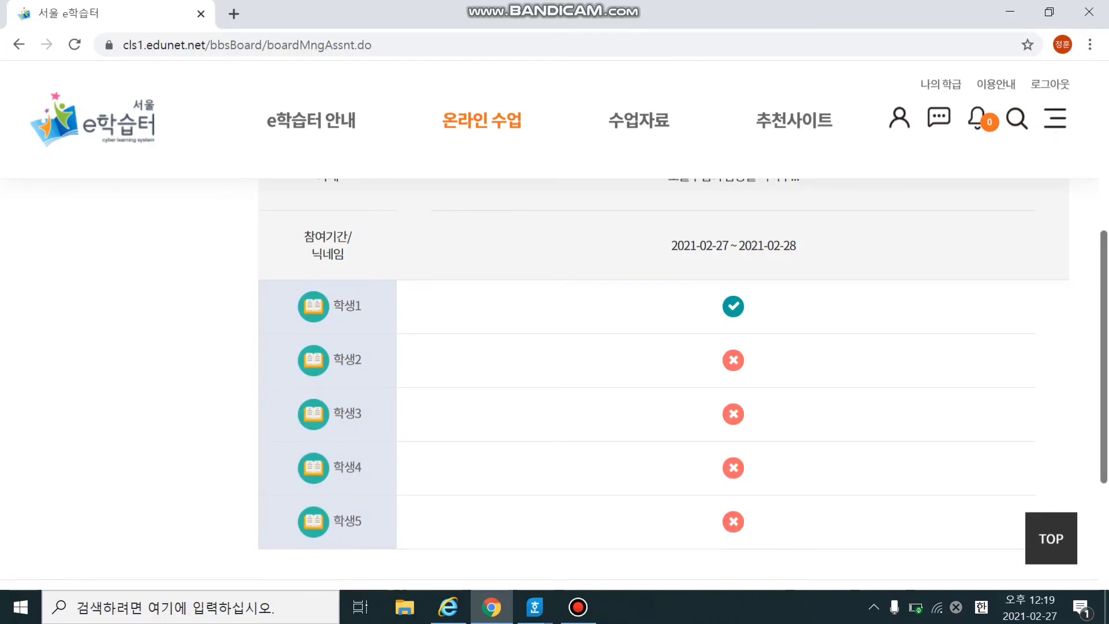
click(734, 306)
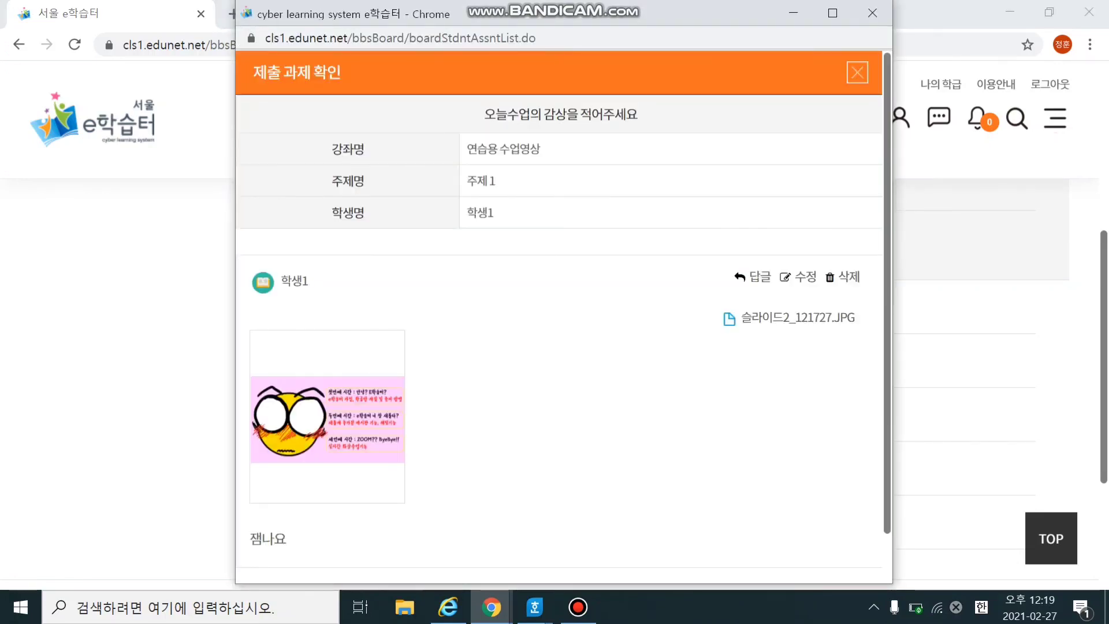
scroll(560, 318, down, 1)
scroll(560, 317, up, 1)
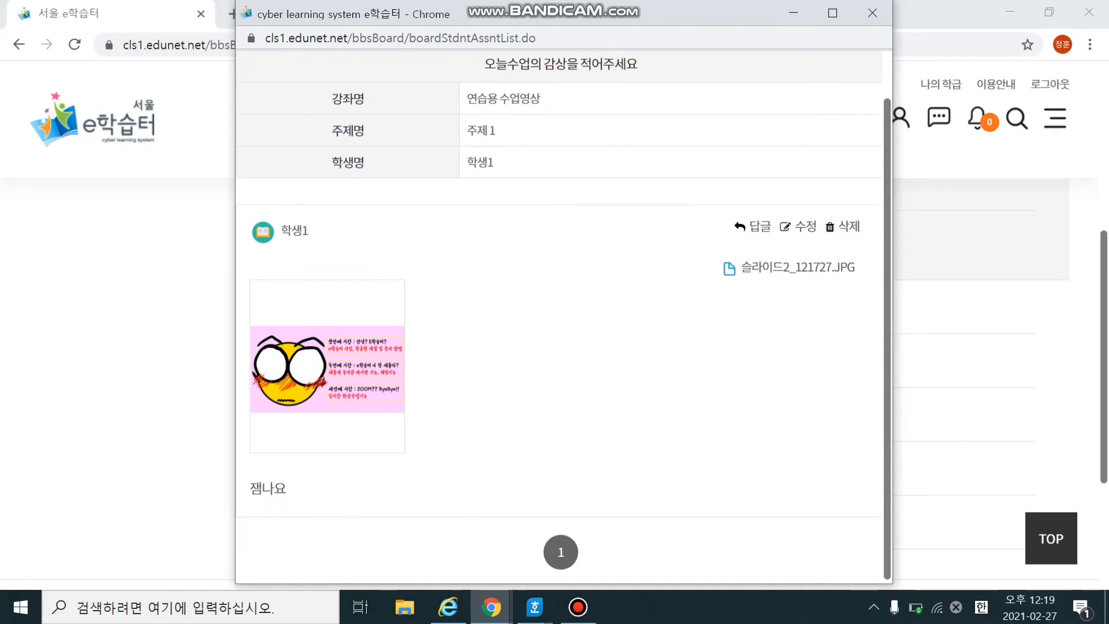
scroll(560, 317, down, 1)
scroll(561, 317, up, 1)
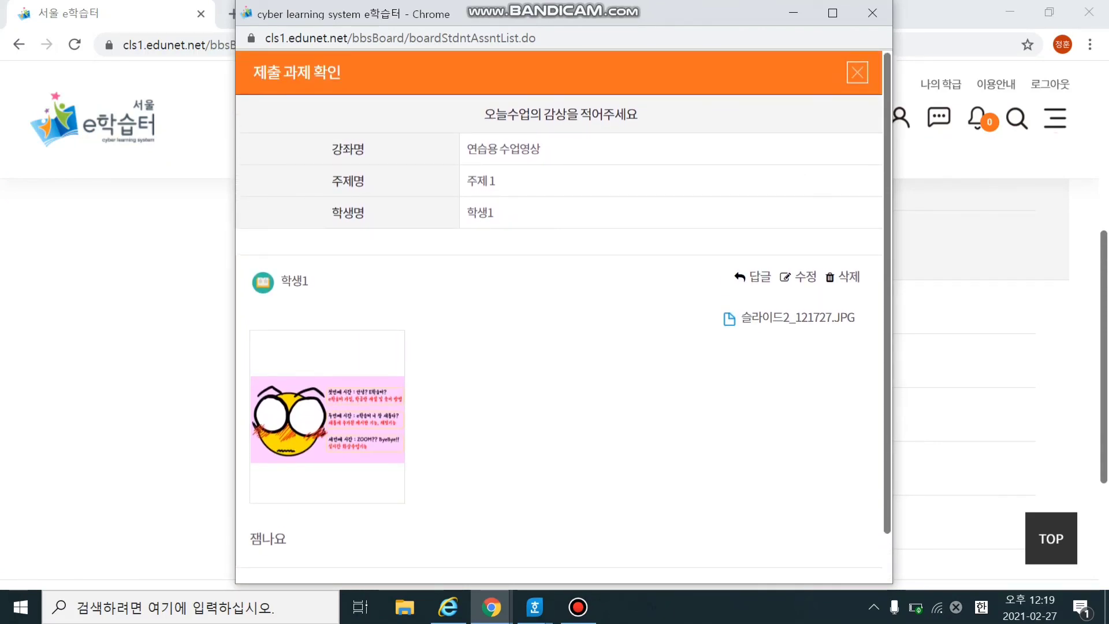
click(872, 13)
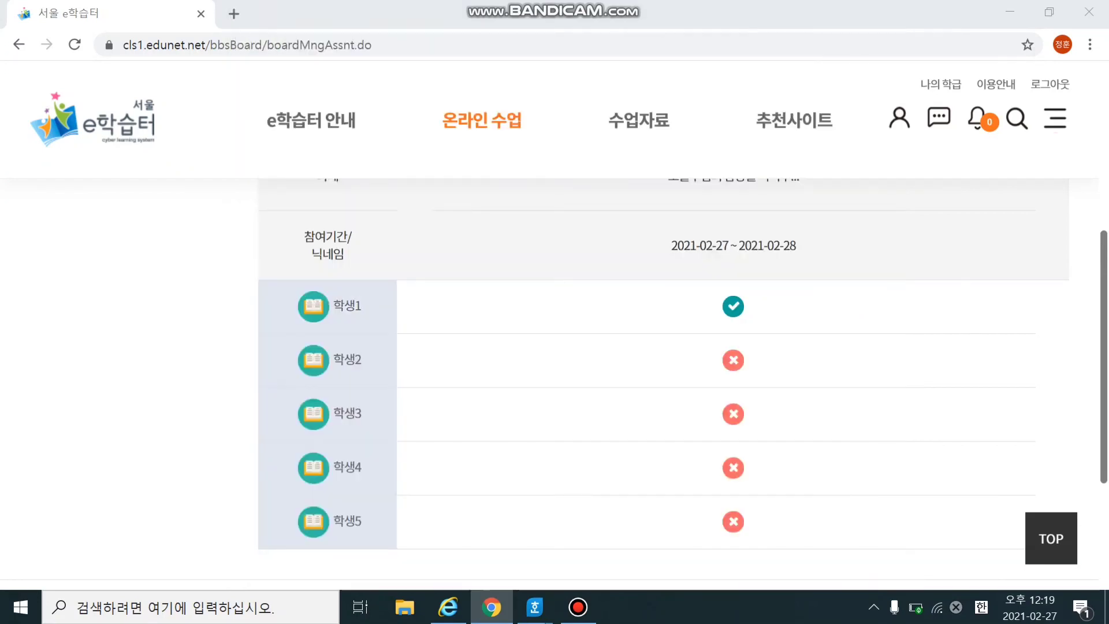
Step: Open 평가 관리, then go back past the submission status to the class's 진행 과제 list
scroll(665, 384, up, 4)
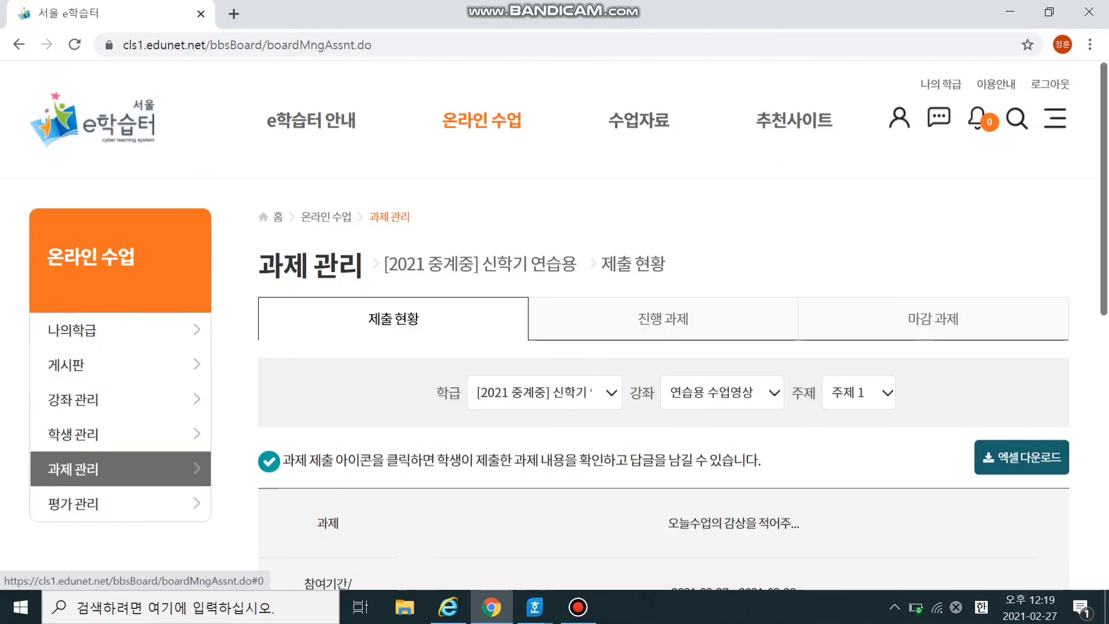
scroll(665, 382, down, 4)
scroll(664, 382, up, 2)
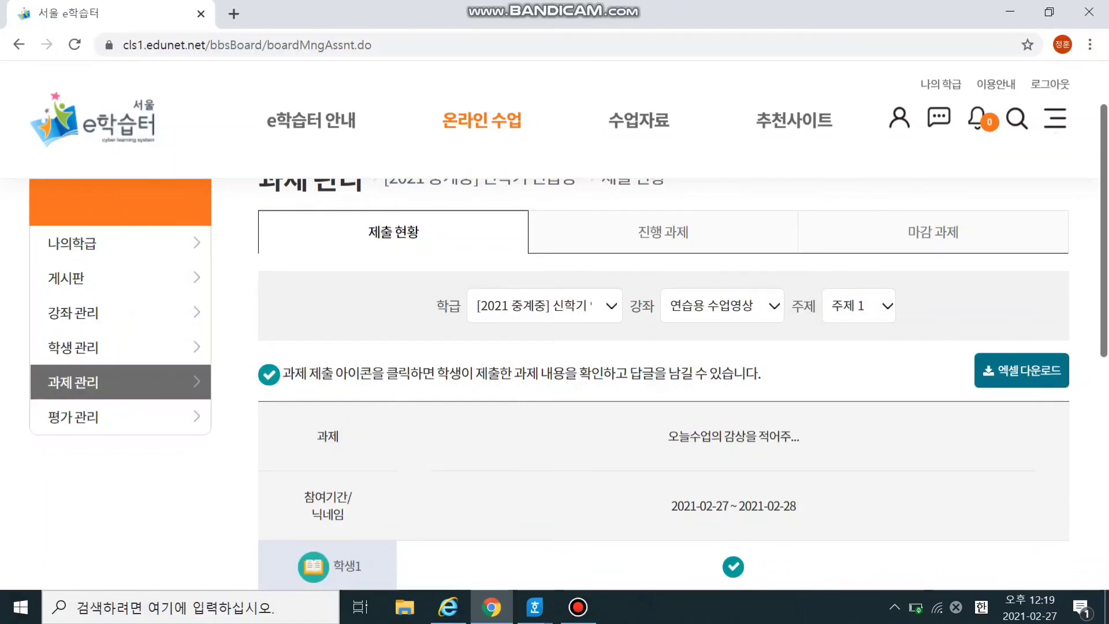
click(92, 417)
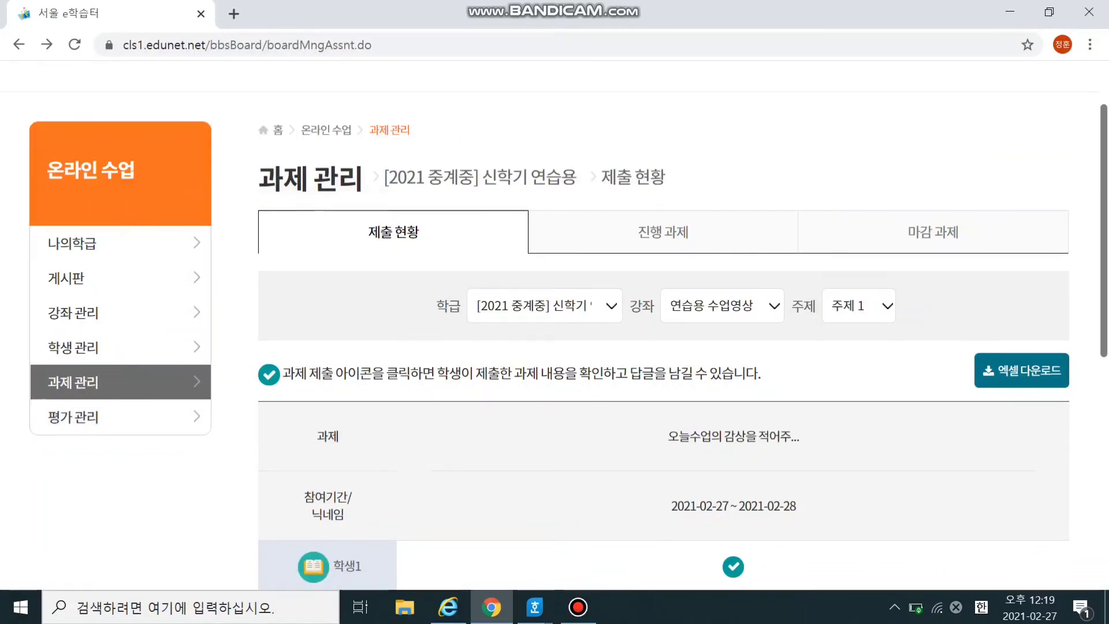
scroll(664, 347, up, 2)
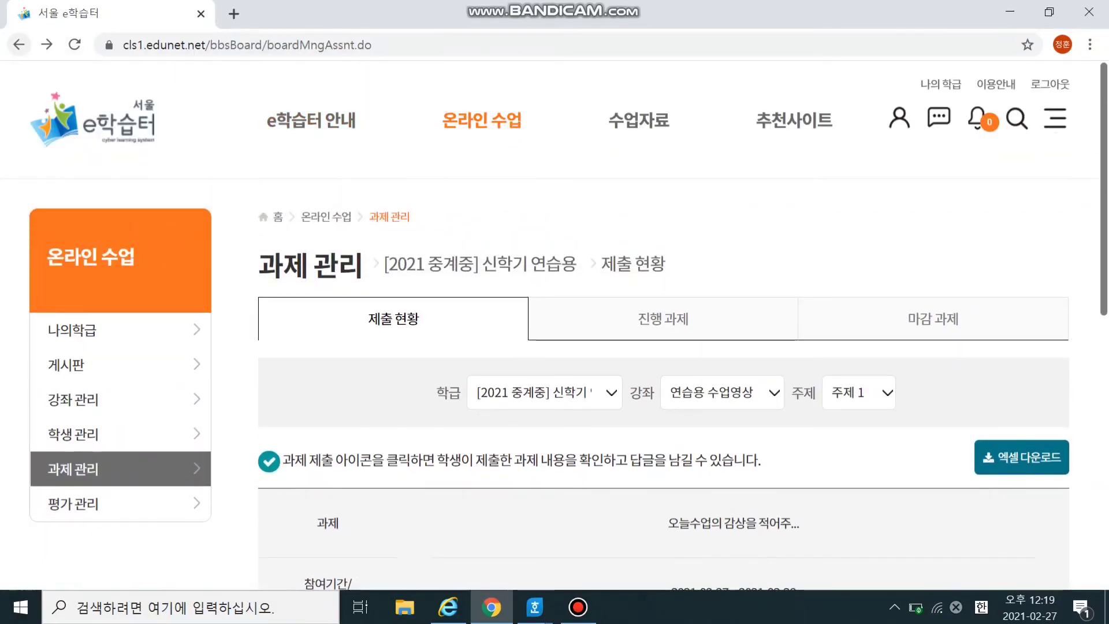
click(19, 45)
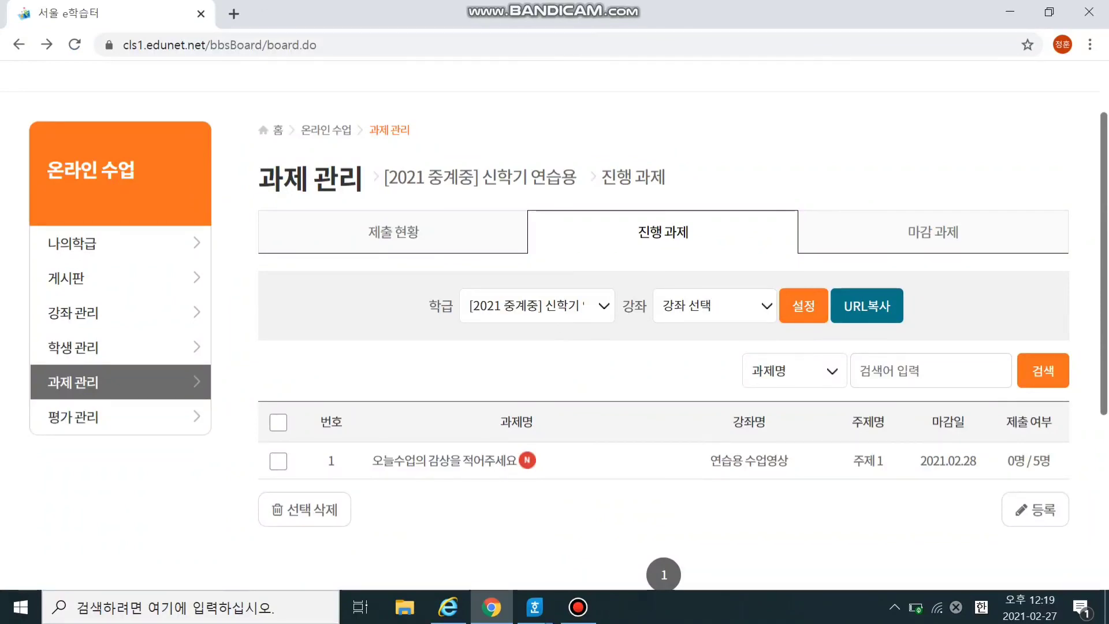